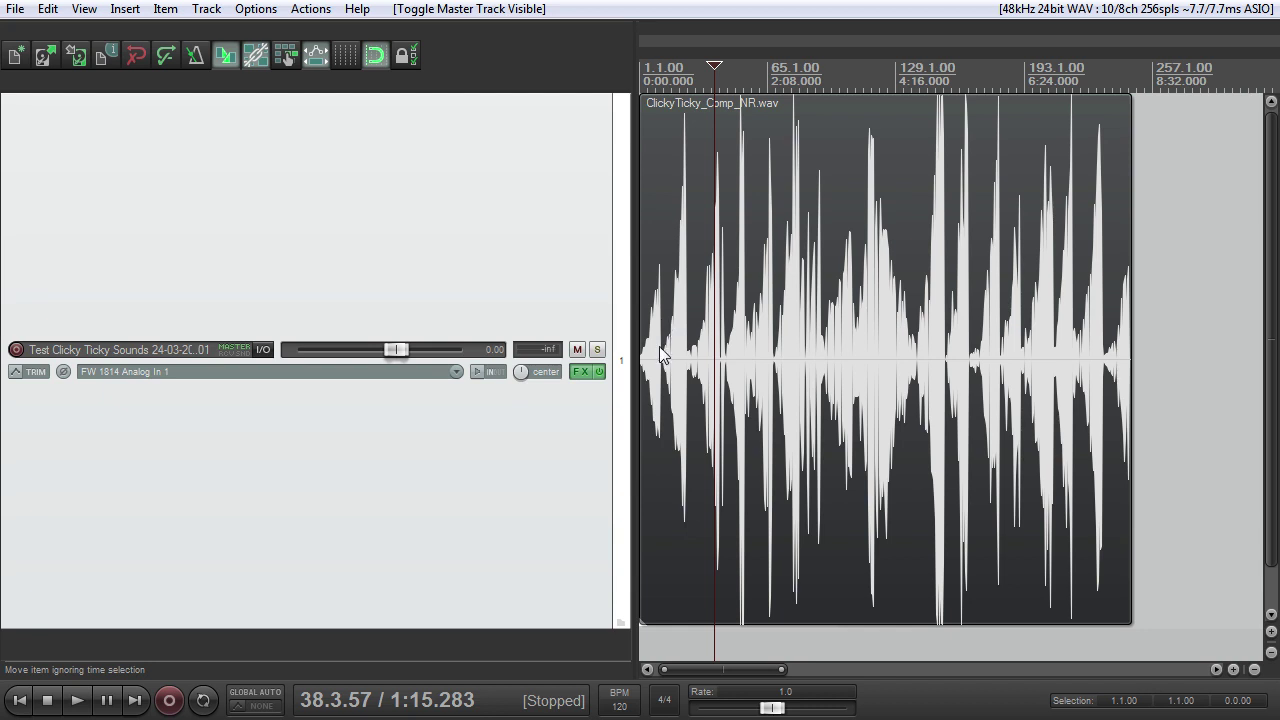
- Move the edit cursor to the project start and enlarge the timeline around the recording's opening hits
{"action": "scroll", "coordinate": [647, 355], "scroll_direction": "up", "scroll_amount": 4}
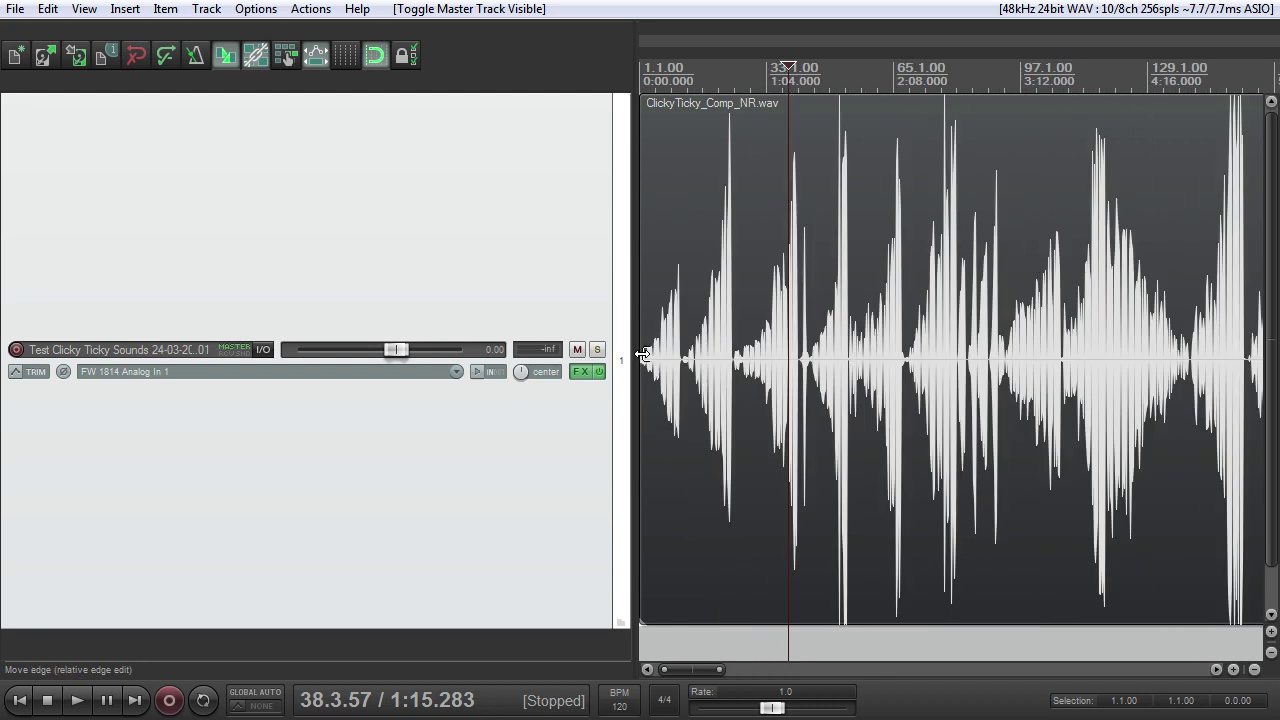
{"action": "key", "text": "Home"}
{"action": "scroll", "coordinate": [681, 365], "scroll_direction": "up", "scroll_amount": 4}
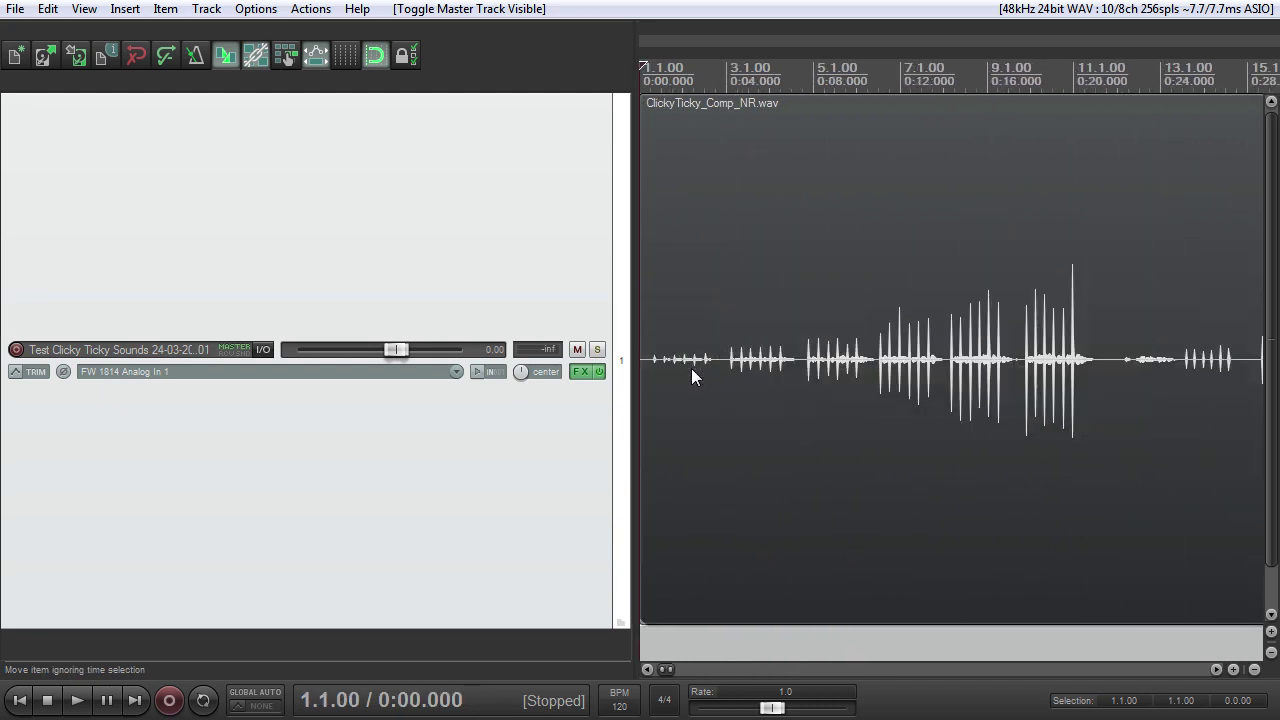
{"action": "left_click", "coordinate": [345, 55]}
{"action": "left_click", "coordinate": [347, 58]}
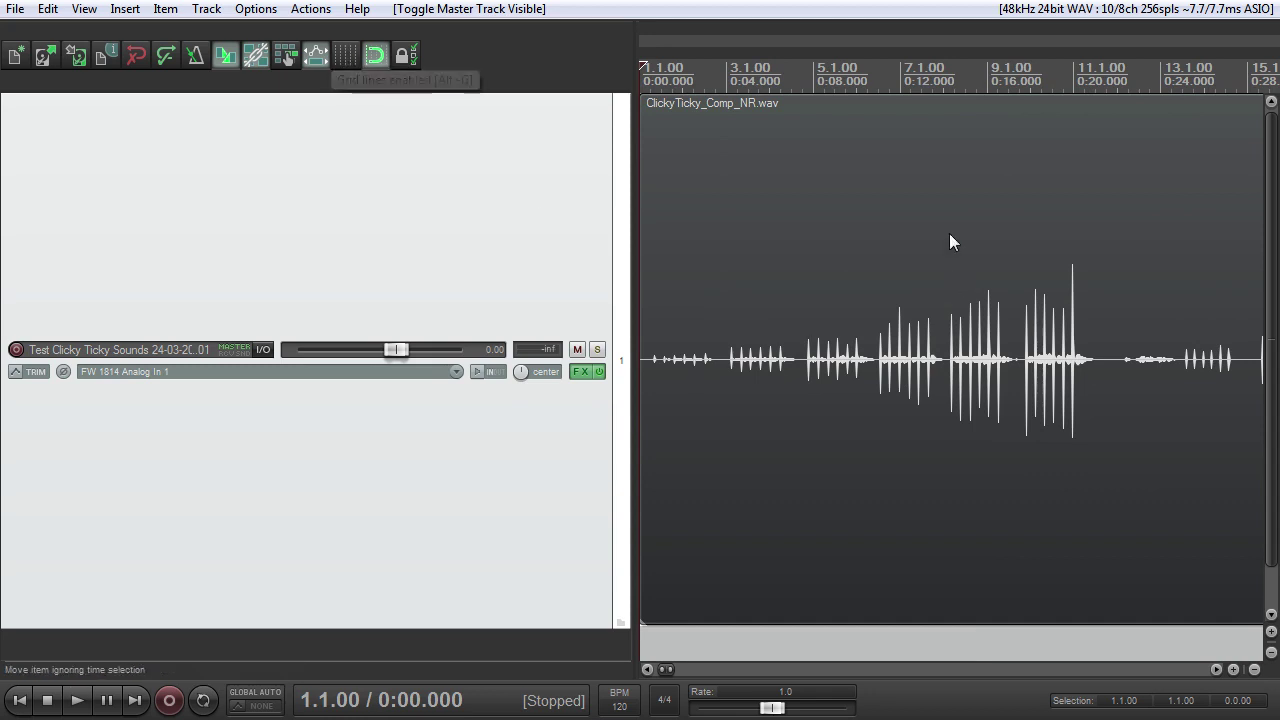
{"action": "left_click", "coordinate": [198, 55]}
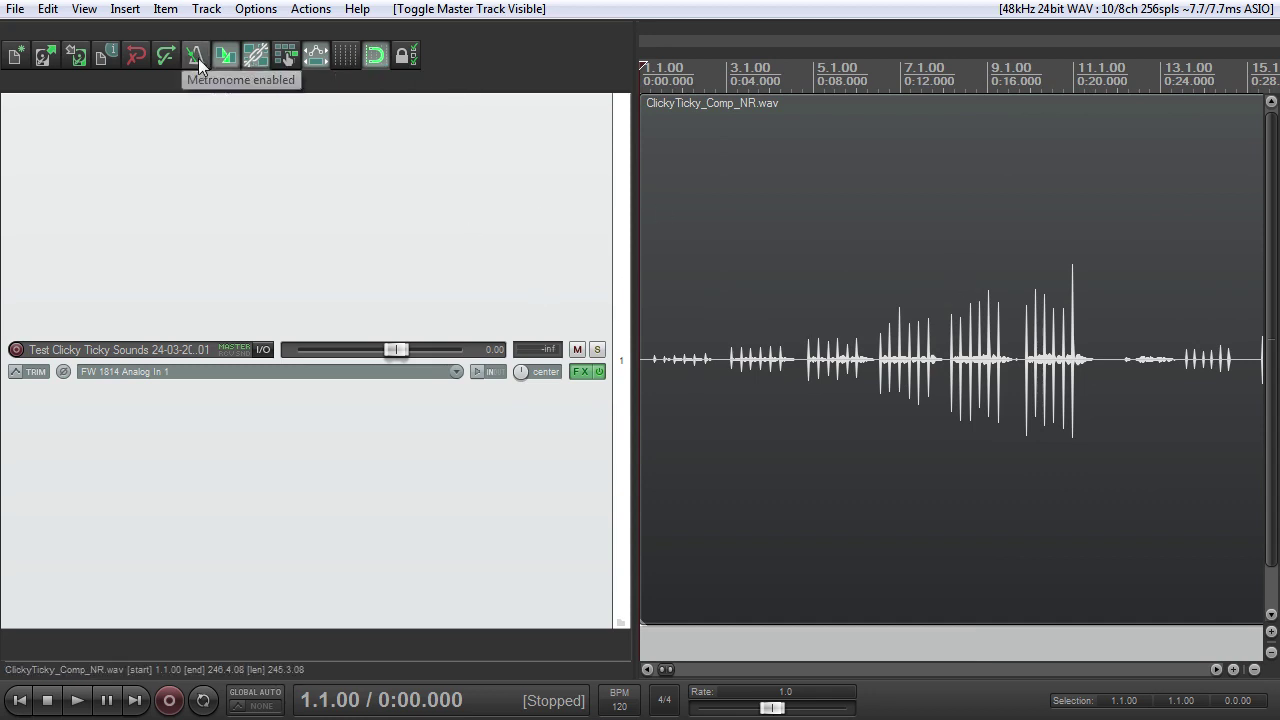
- Magnify the waveform of ClickyTicky_Comp_NR.wav to examine the groups of hits at its beginning
{"action": "scroll", "coordinate": [734, 364], "scroll_direction": "up", "scroll_amount": 2}
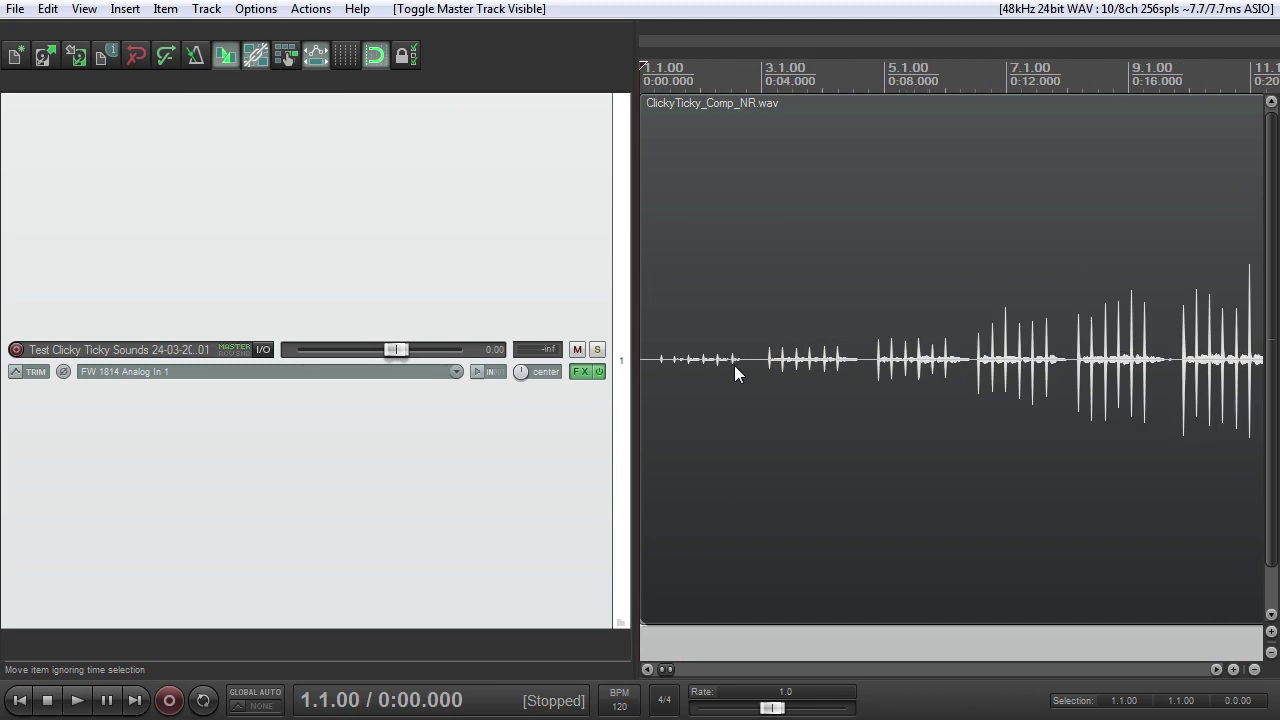
{"action": "scroll", "coordinate": [765, 378], "scroll_direction": "up", "scroll_amount": 1}
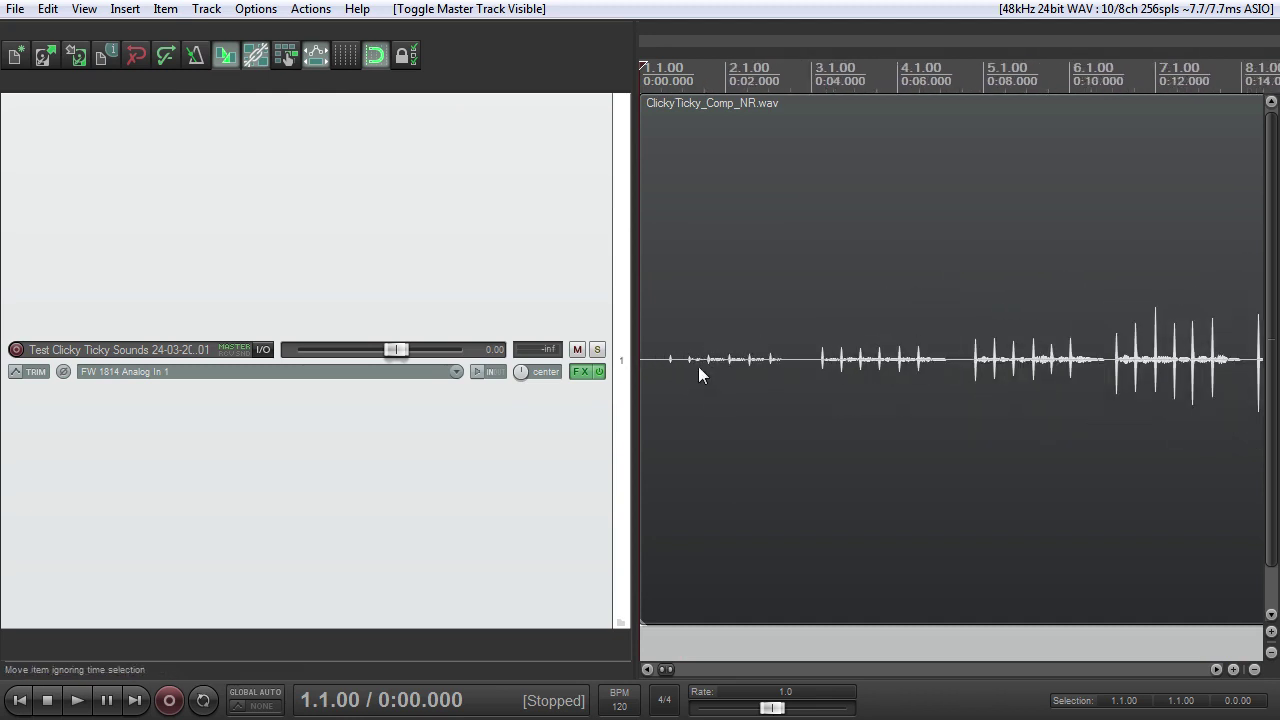
{"action": "scroll", "coordinate": [698, 366], "scroll_direction": "up", "scroll_amount": 3}
{"action": "scroll", "coordinate": [698, 366], "scroll_direction": "up", "scroll_amount": 2}
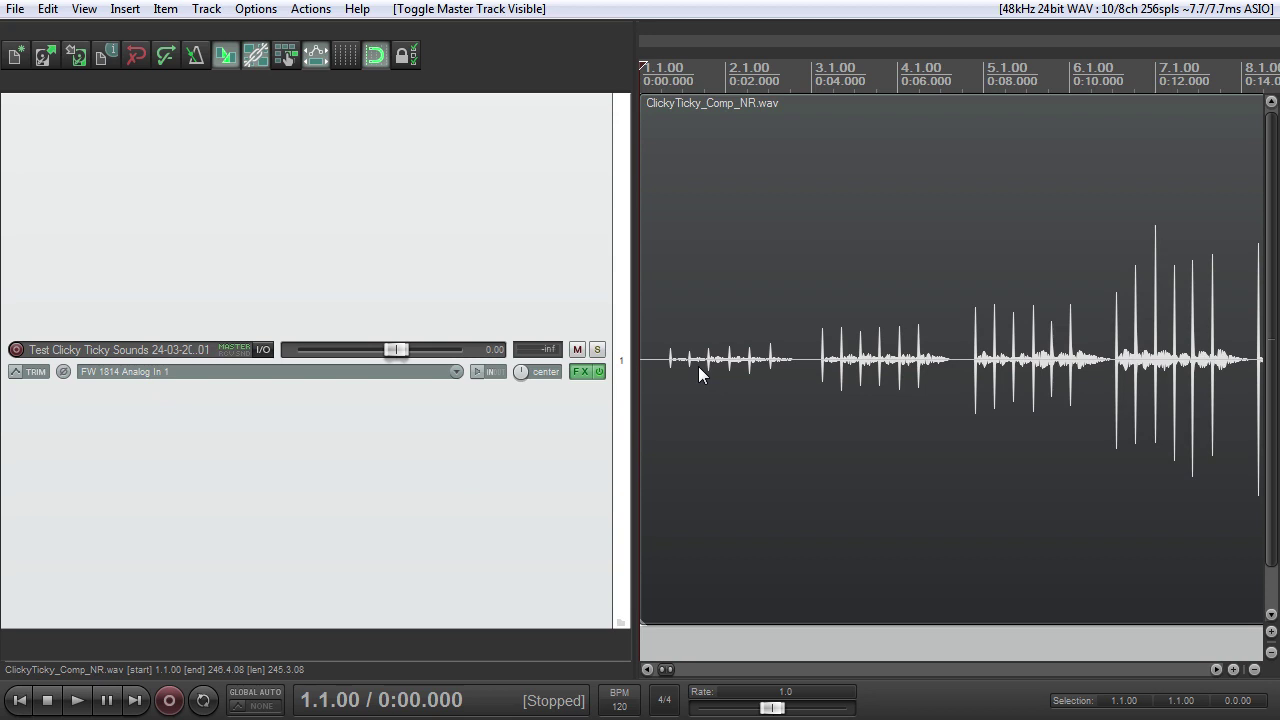
{"action": "scroll", "coordinate": [698, 366], "scroll_direction": "up", "scroll_amount": 3}
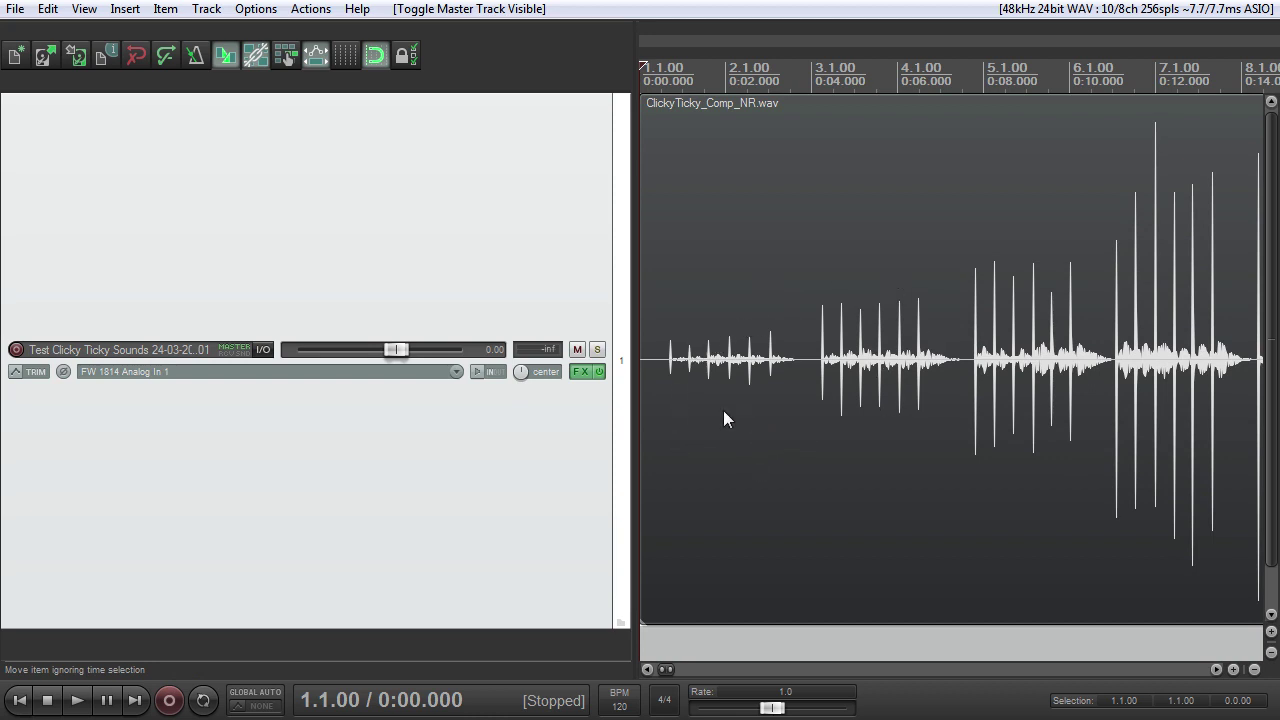
- Play the recording from just before the first hit and raise the track volume to 4.65 dB while listening
{"action": "scroll", "coordinate": [723, 410], "scroll_direction": "down", "scroll_amount": 2}
{"action": "left_click", "coordinate": [656, 359]}
{"action": "scroll", "coordinate": [699, 396], "scroll_direction": "up", "scroll_amount": 2}
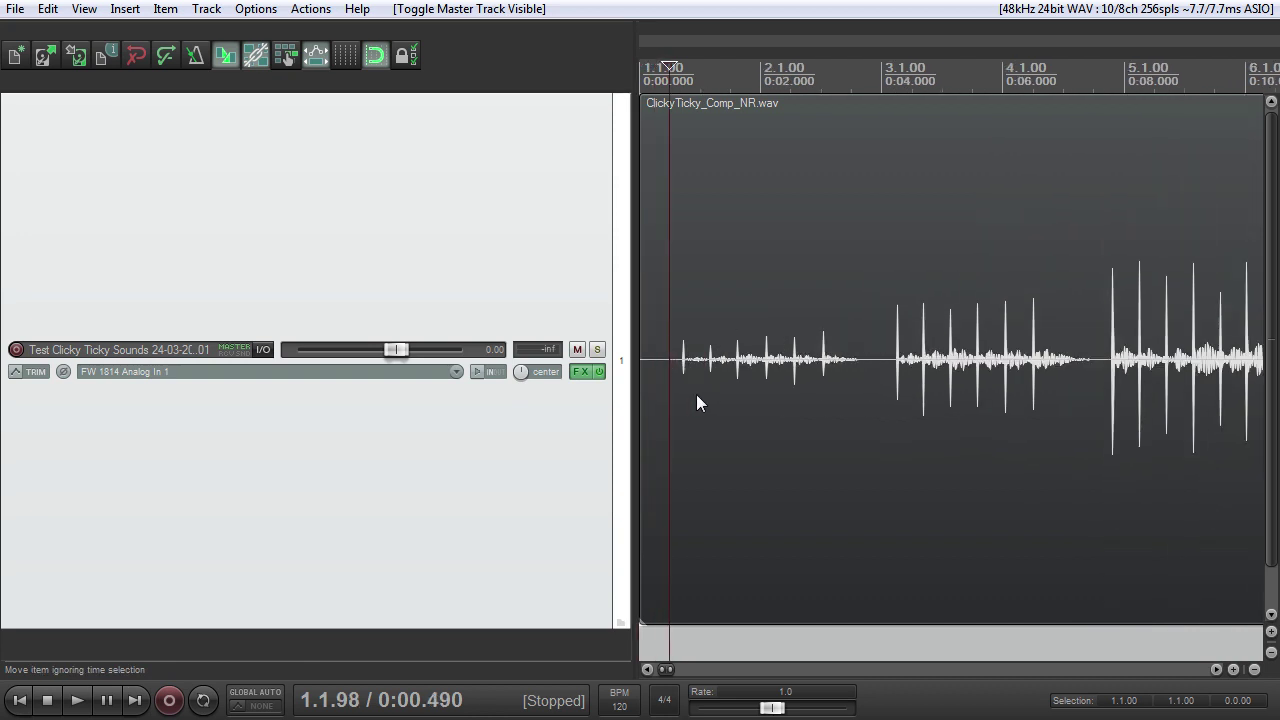
{"action": "scroll", "coordinate": [694, 393], "scroll_direction": "down", "scroll_amount": 1}
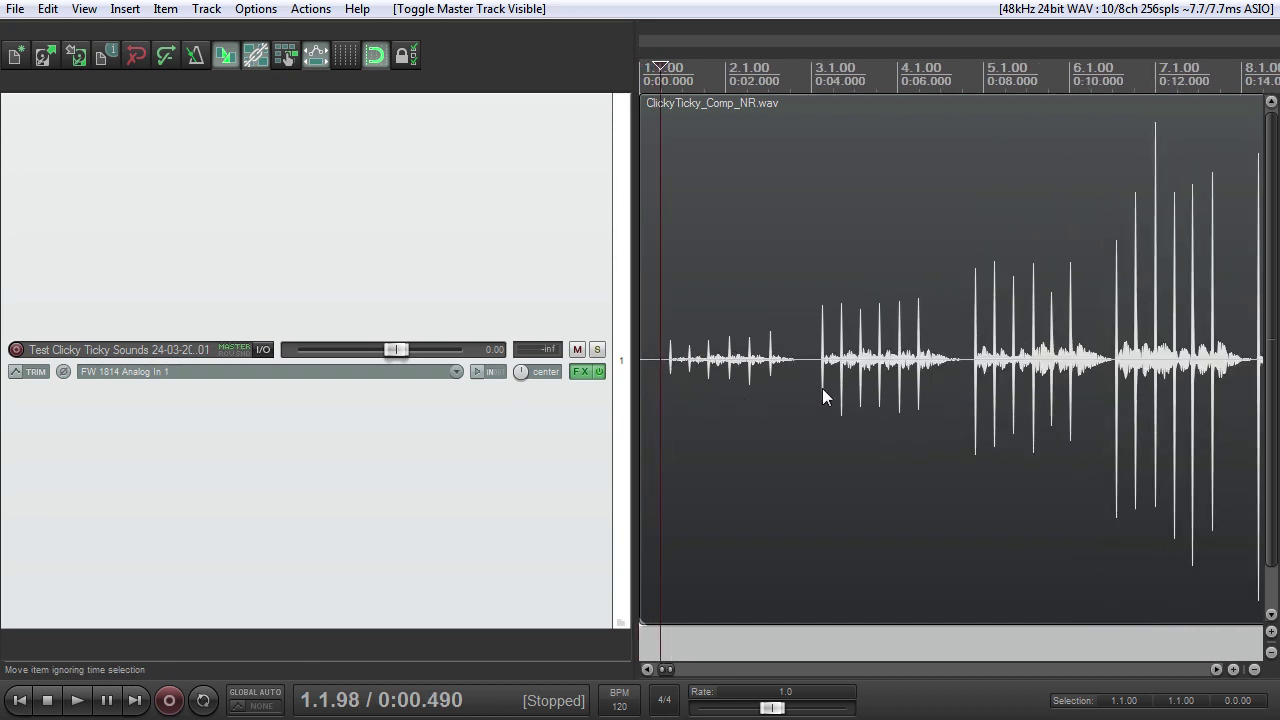
{"action": "key", "text": "space"}
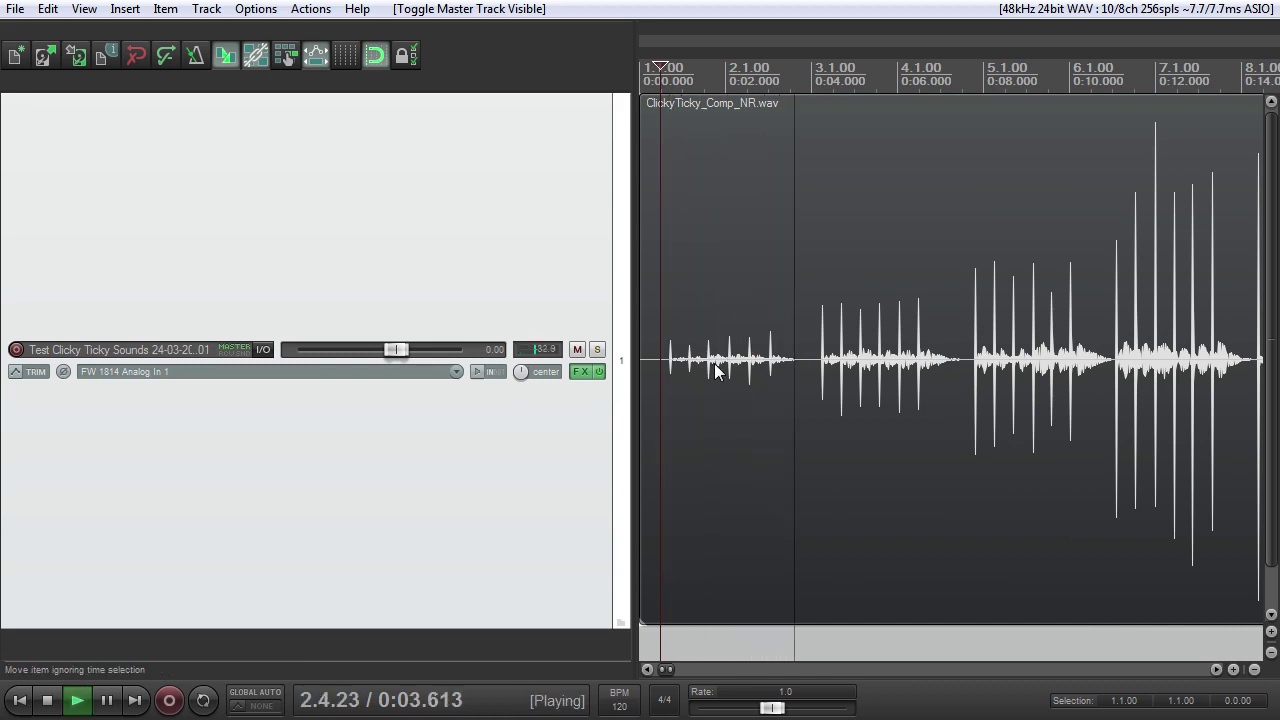
{"action": "left_click_drag", "start_coordinate": [396, 351], "coordinate": [408, 351]}
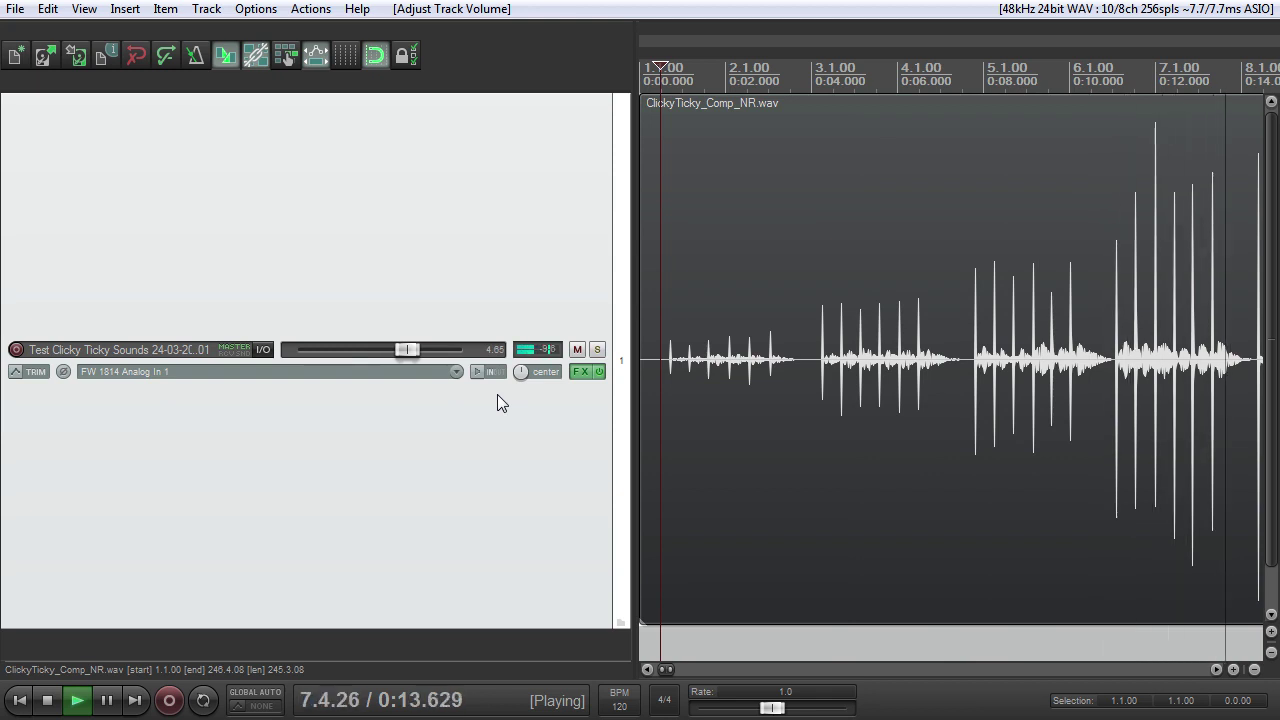
{"action": "key", "text": "space"}
{"action": "scroll", "coordinate": [772, 379], "scroll_direction": "down", "scroll_amount": 2}
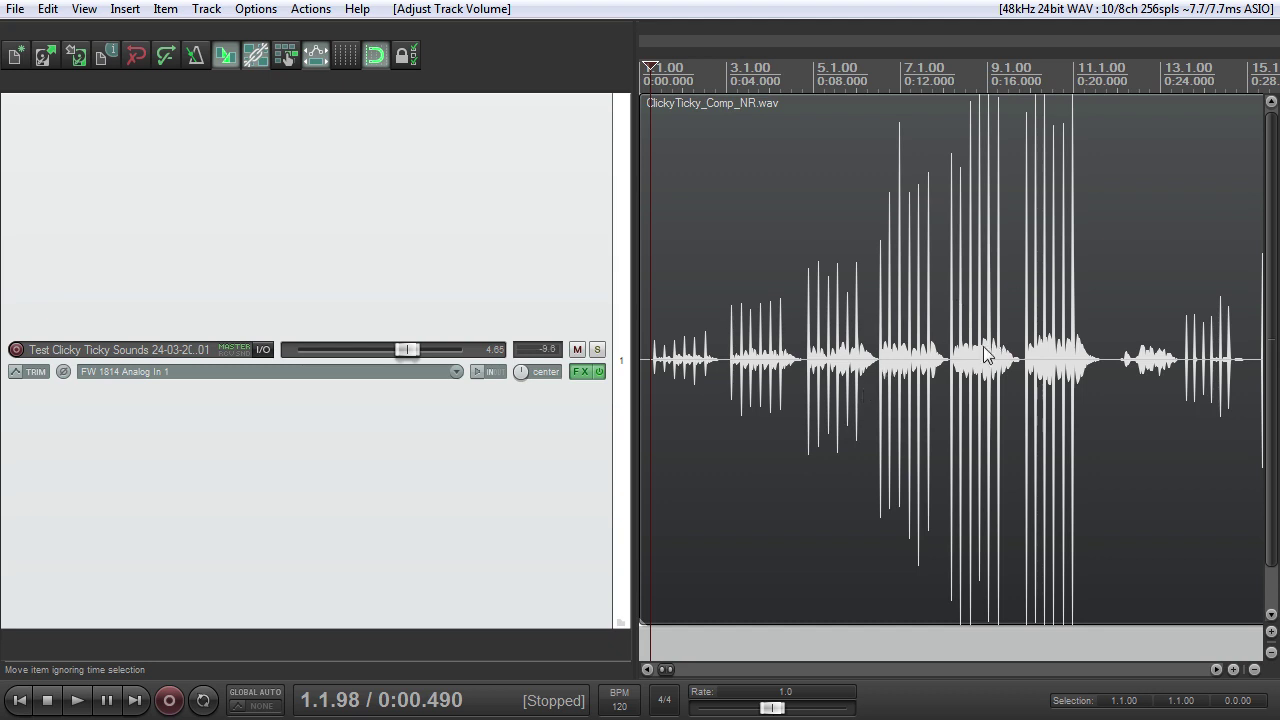
{"action": "left_click", "coordinate": [1000, 308]}
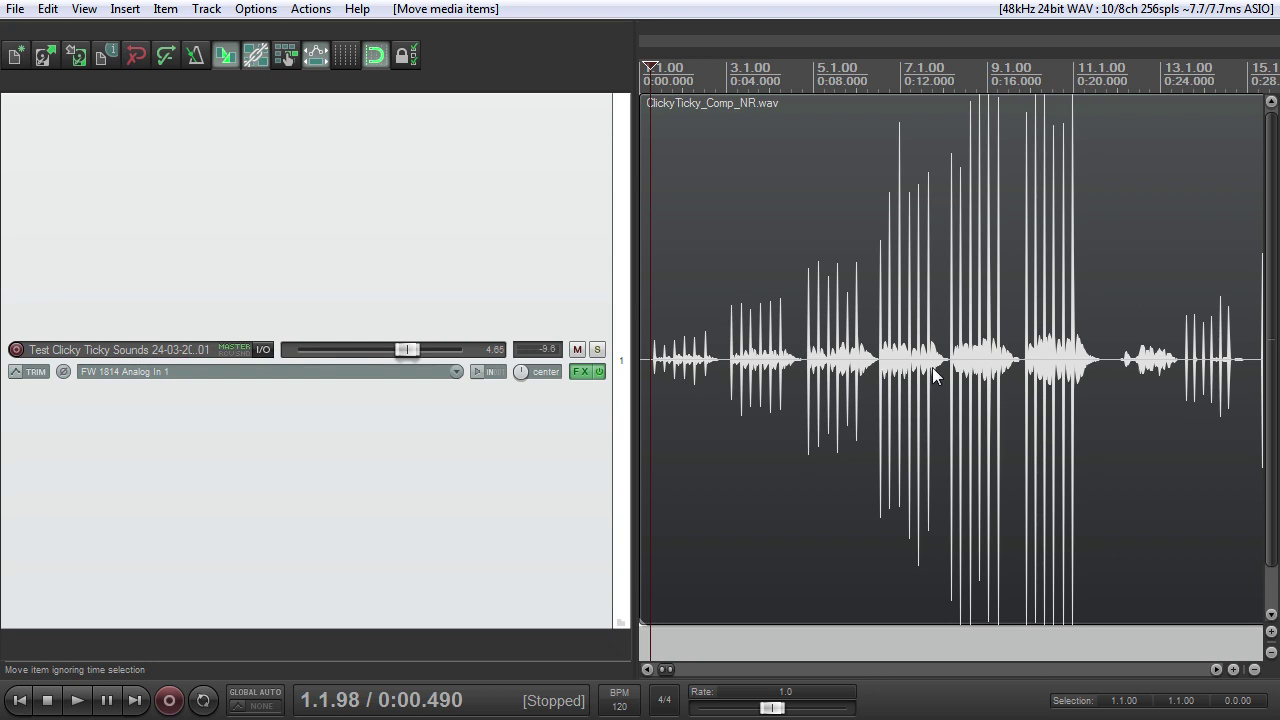
{"action": "scroll", "coordinate": [932, 367], "scroll_direction": "down", "scroll_amount": 3}
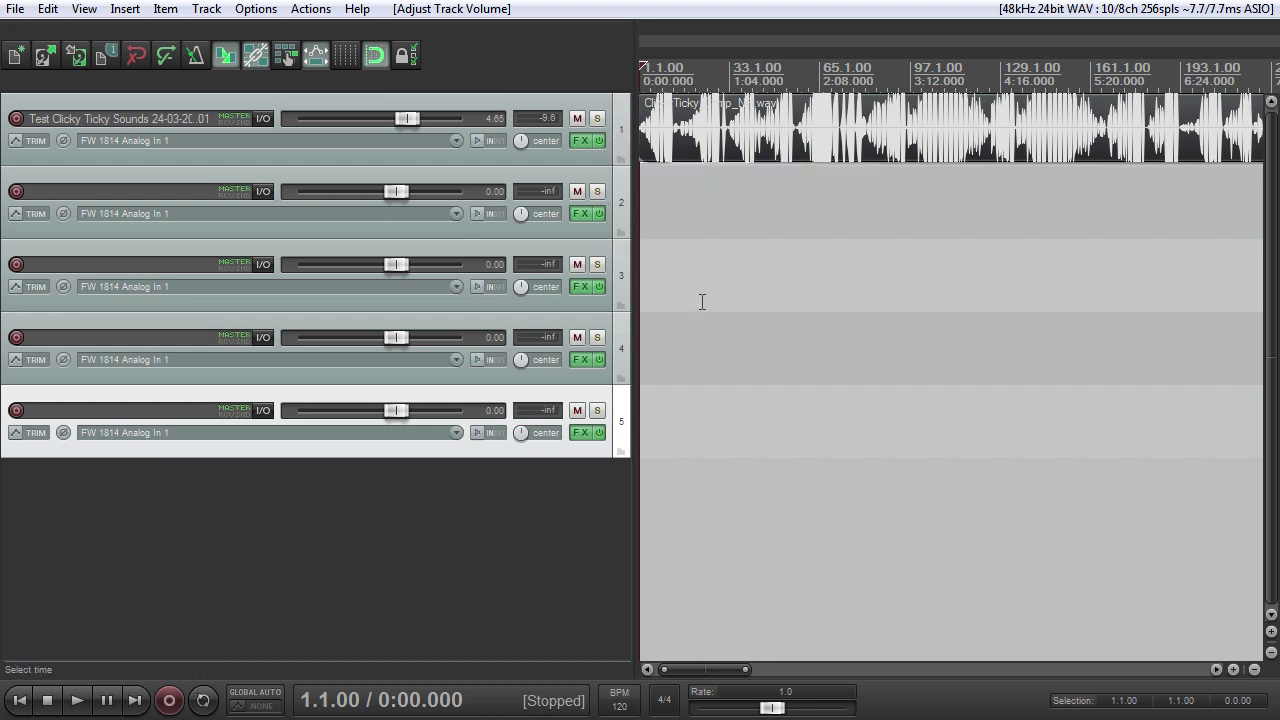
- Rename the first track as ChopStick_Ramekin_0_23
{"action": "double_click", "coordinate": [137, 119]}
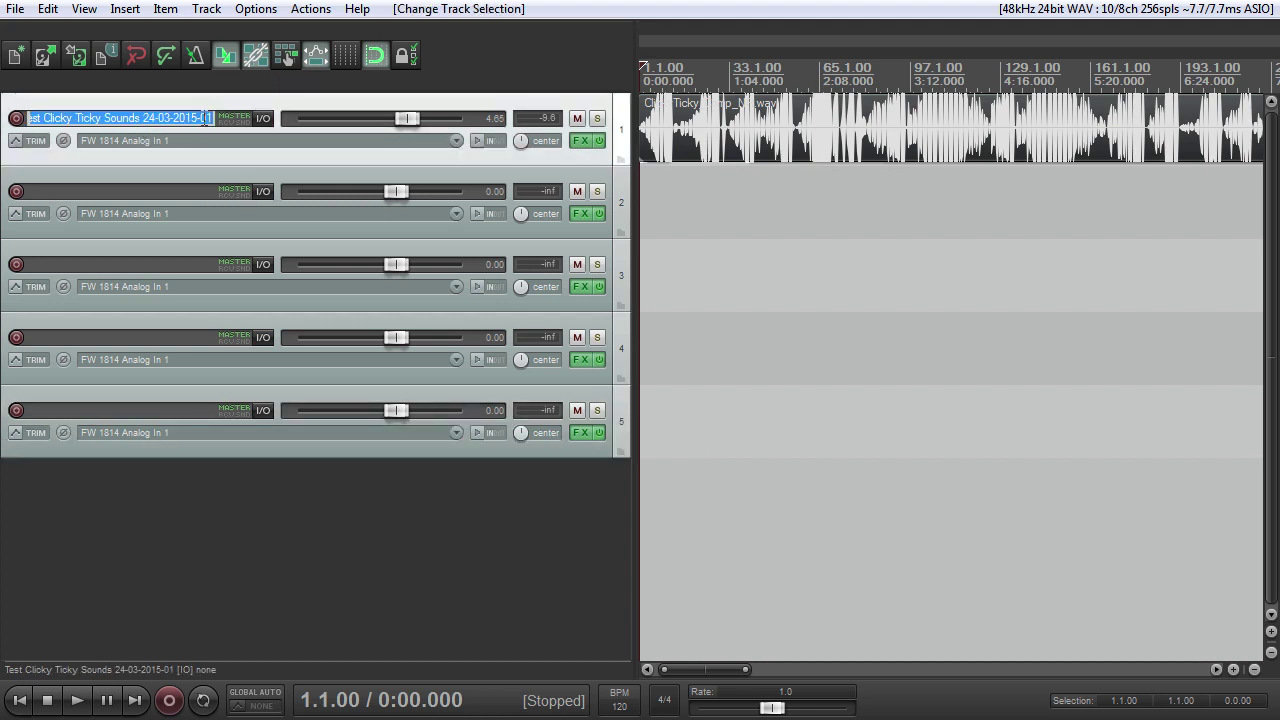
{"action": "type", "text": "ChopStick_Ramekin_0"}
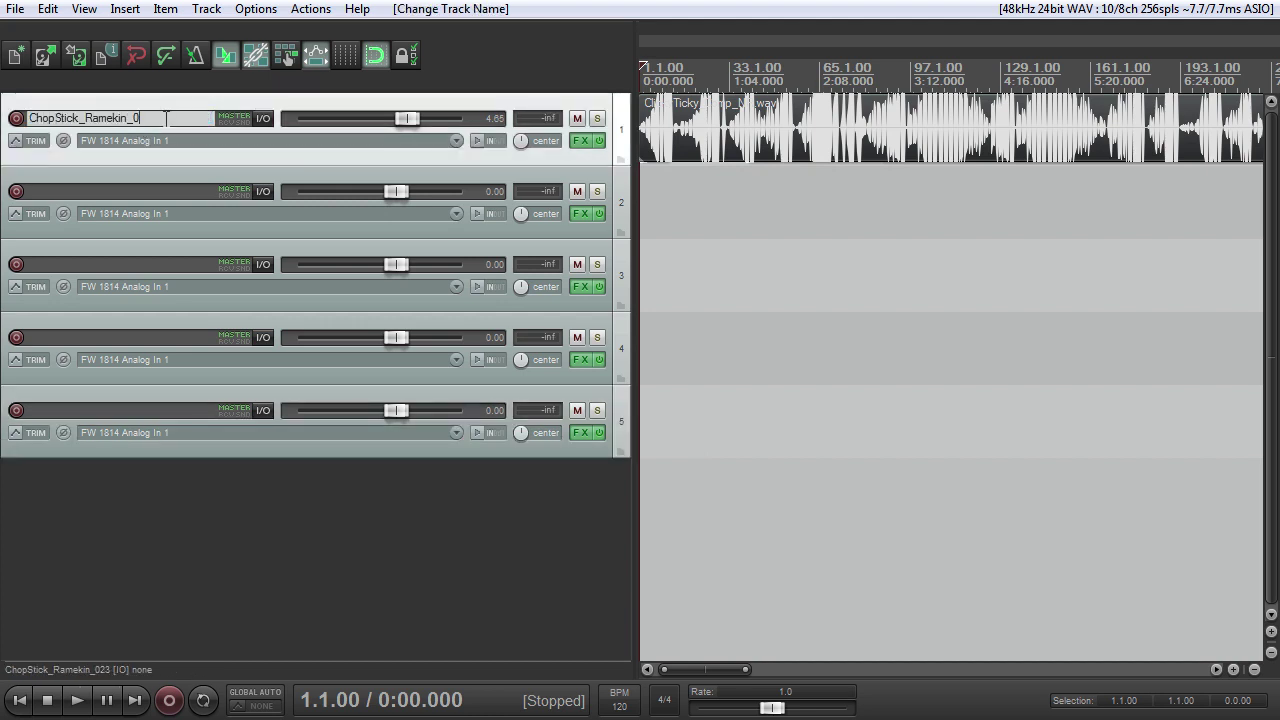
{"action": "type", "text": "_23"}
{"action": "left_click", "coordinate": [185, 192]}
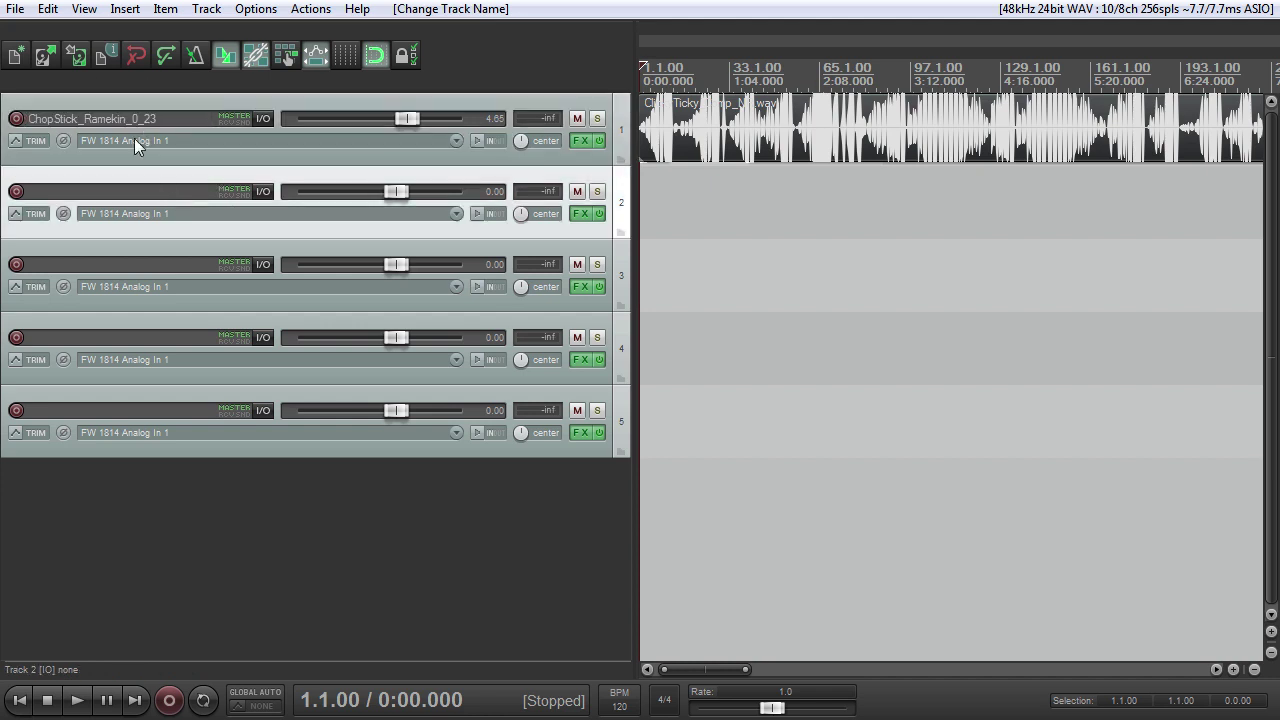
- Copy the prefix ChopStick_Ramekin_ from the first track's name and name the second track ChopStick_Ramekin_24_54
{"action": "left_click", "coordinate": [156, 121]}
{"action": "double_click", "coordinate": [125, 117]}
{"action": "left_click_drag", "start_coordinate": [28, 118], "coordinate": [134, 118]}
{"action": "key", "text": "ctrl+c"}
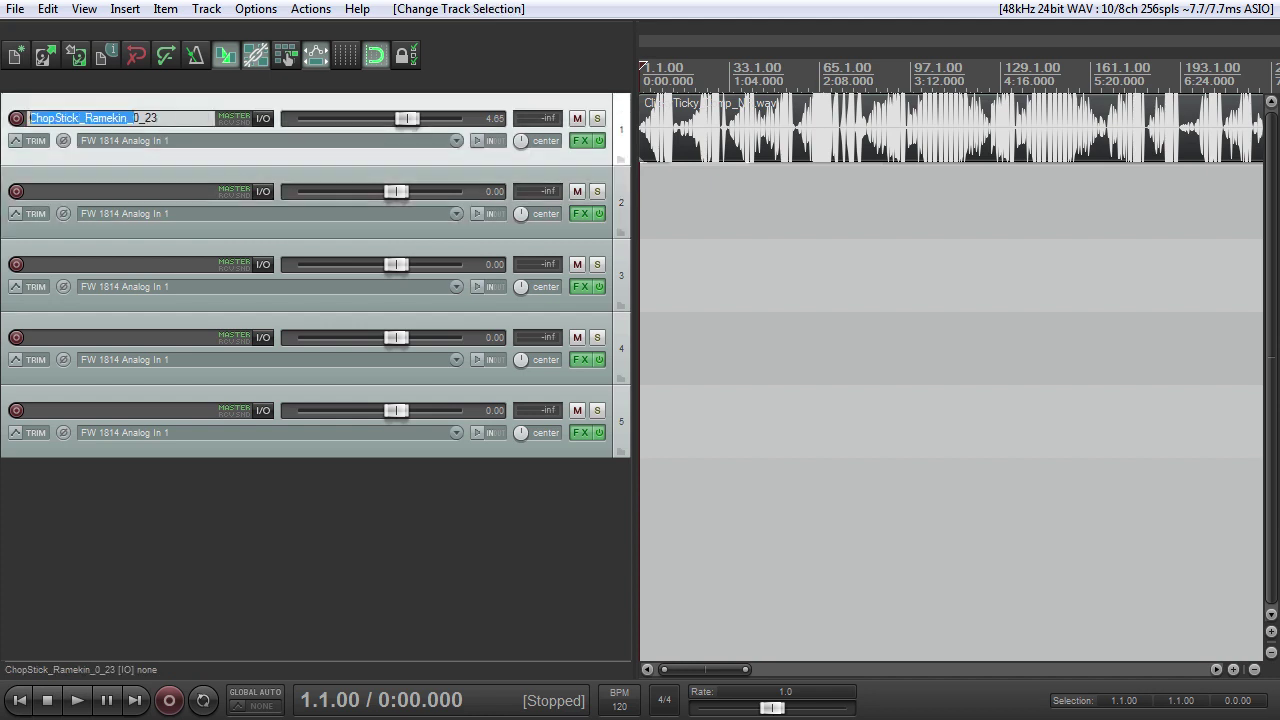
{"action": "left_click", "coordinate": [151, 192]}
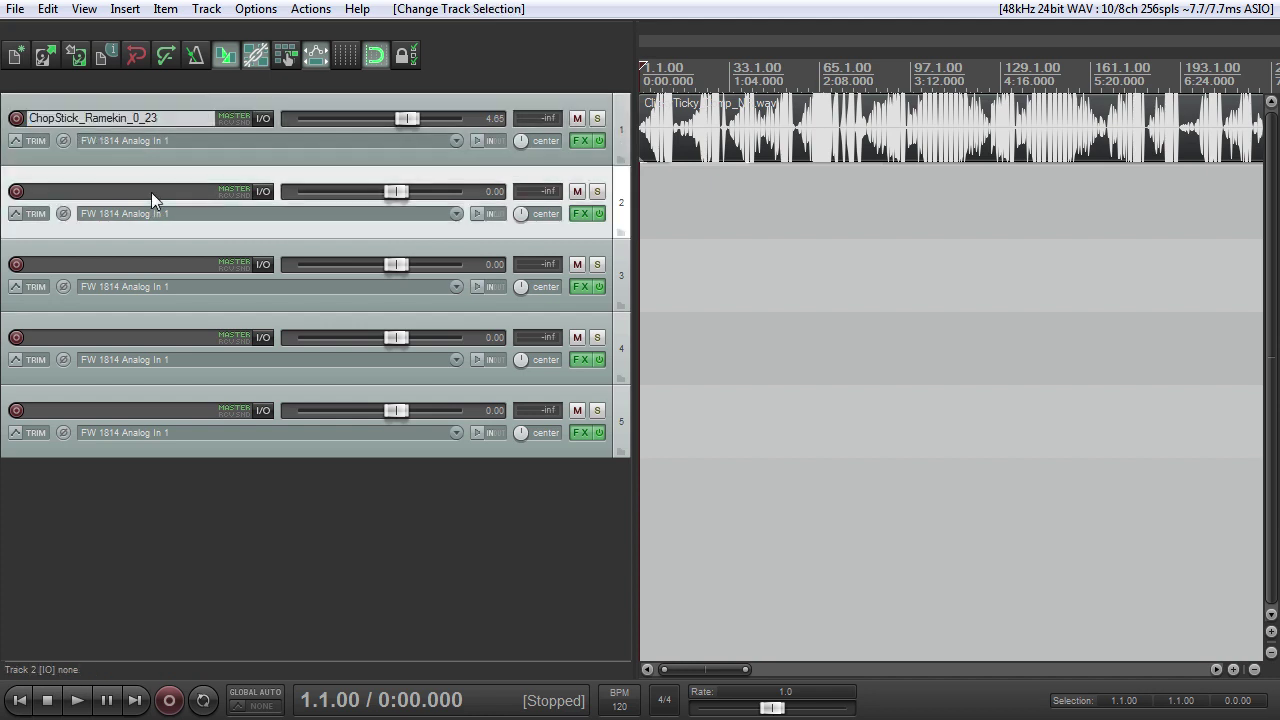
{"action": "double_click", "coordinate": [151, 192]}
{"action": "key", "text": "ctrl+v"}
{"action": "type", "text": "24"}
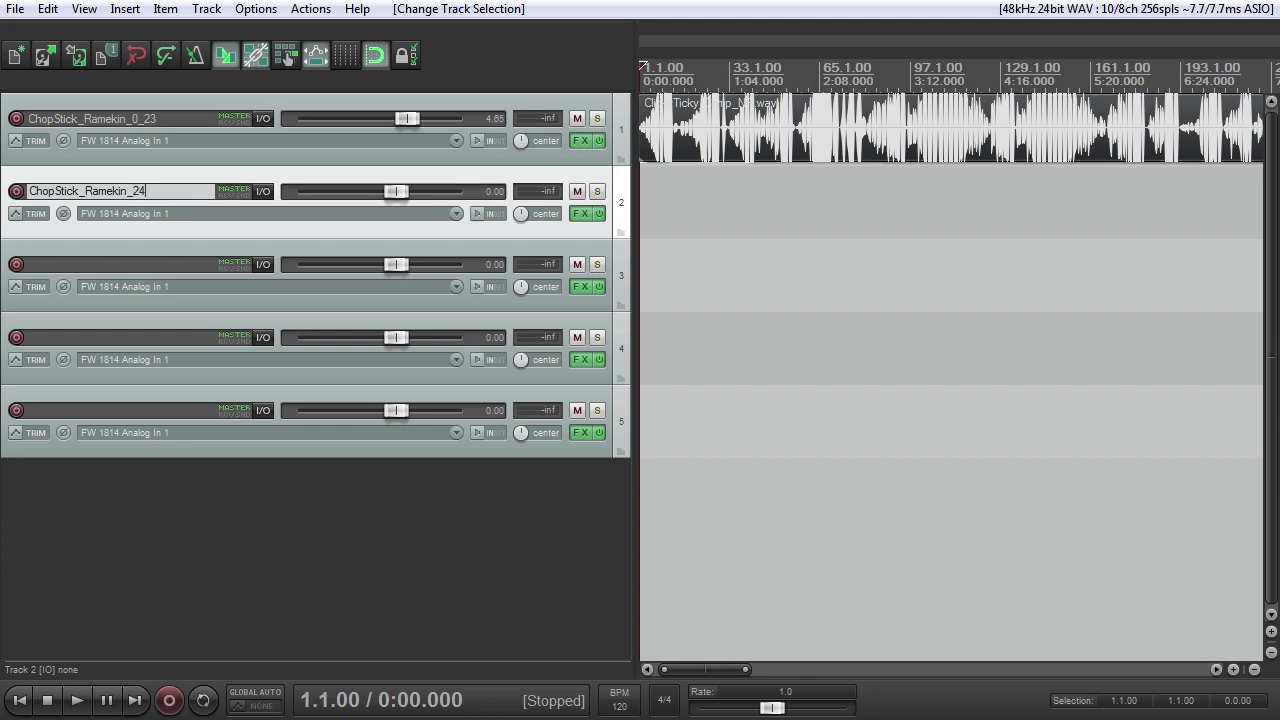
{"action": "type", "text": "_54"}
- Name the third track ChopStick_Ramekin_55_85, reusing the copied prefix
{"action": "double_click", "coordinate": [113, 261]}
{"action": "key", "text": "ctrl+v"}
{"action": "type", "text": "55_"}
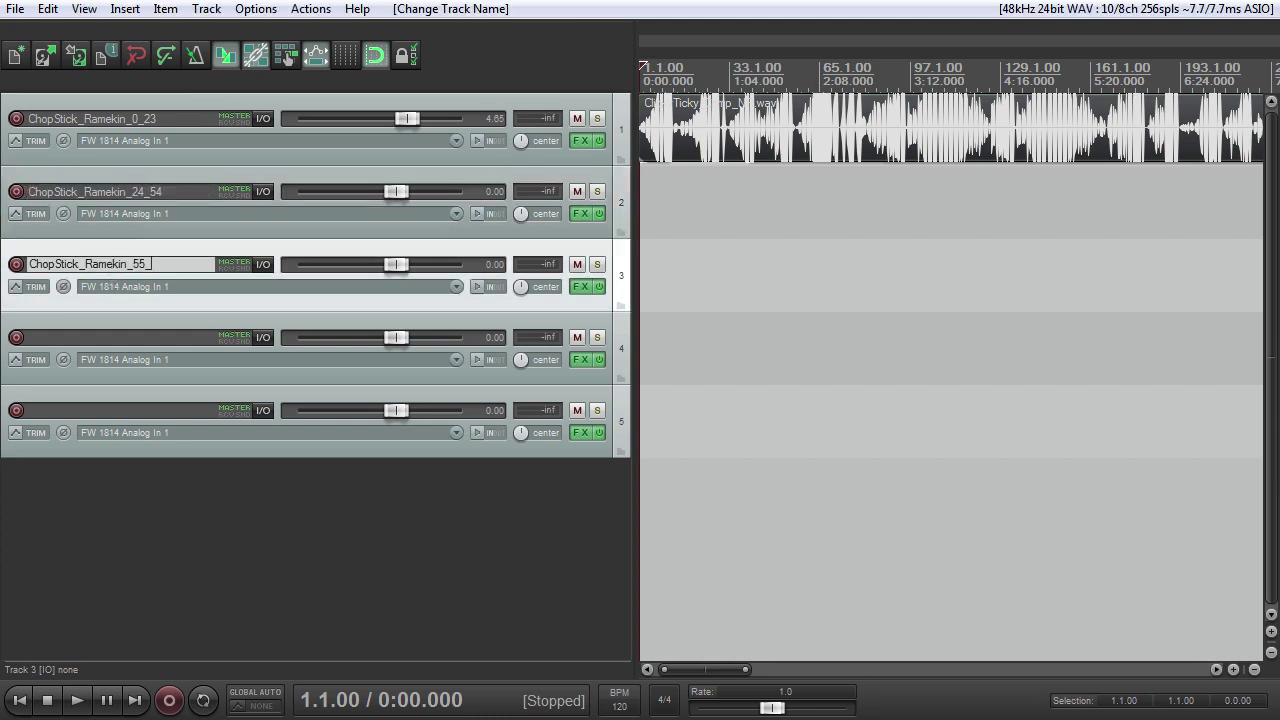
{"action": "type", "text": "85"}
- Name the fourth track ChopStick_Ramekin_86_116, reusing the copied prefix
{"action": "key", "text": "Tab"}
{"action": "key", "text": "ctrl+v"}
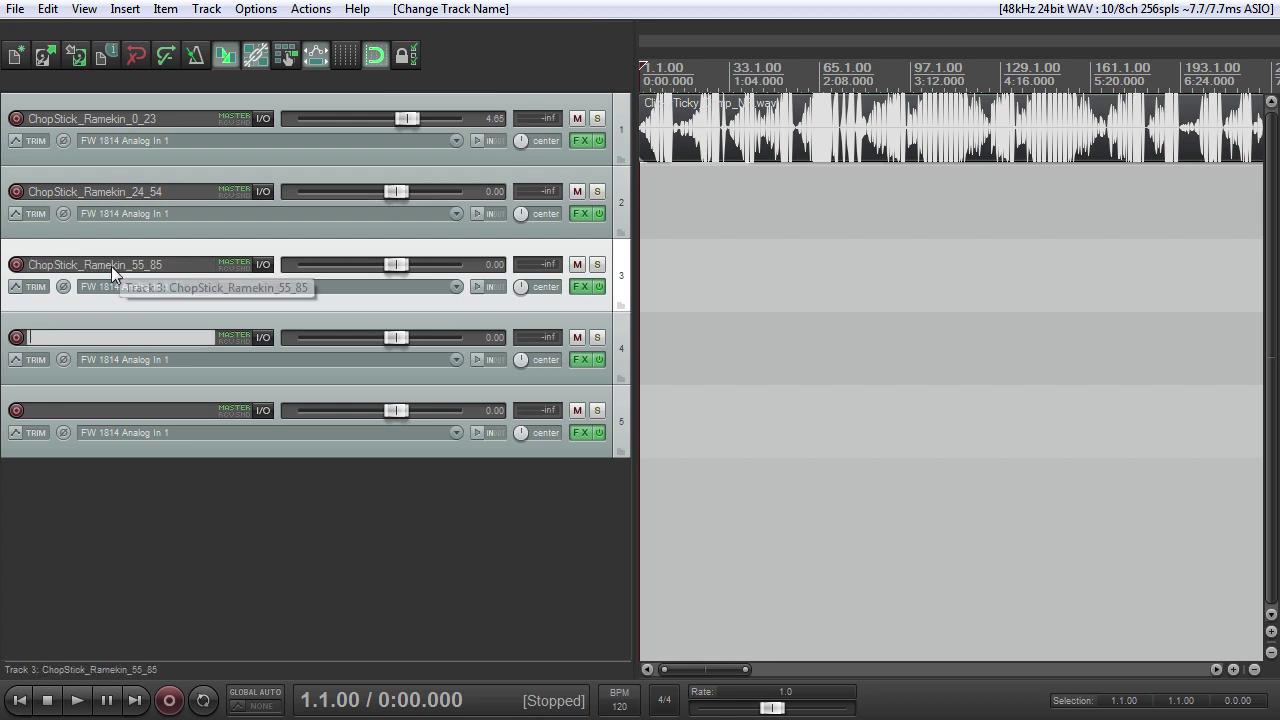
{"action": "type", "text": "86_"}
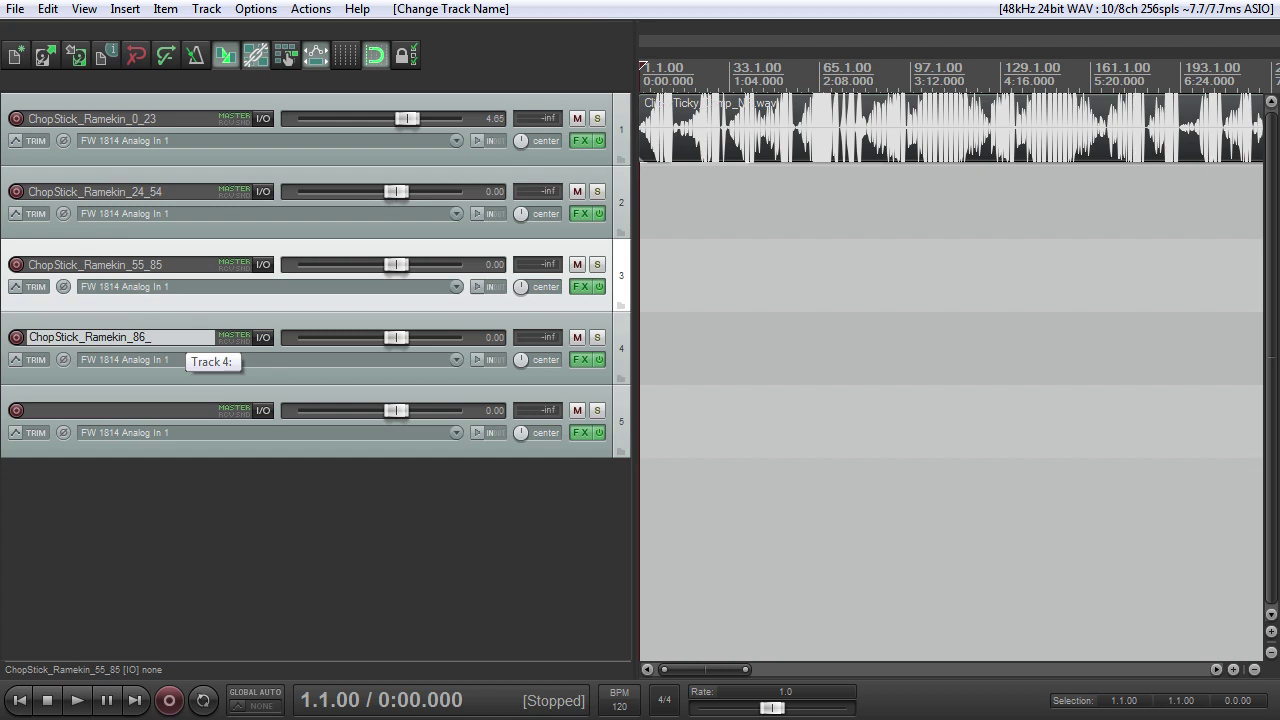
{"action": "type", "text": "116"}
- Name the fifth track ChopStick_Ramekin_117_127, reusing the copied prefix
{"action": "key", "text": "Tab"}
{"action": "key", "text": "ctrl+v"}
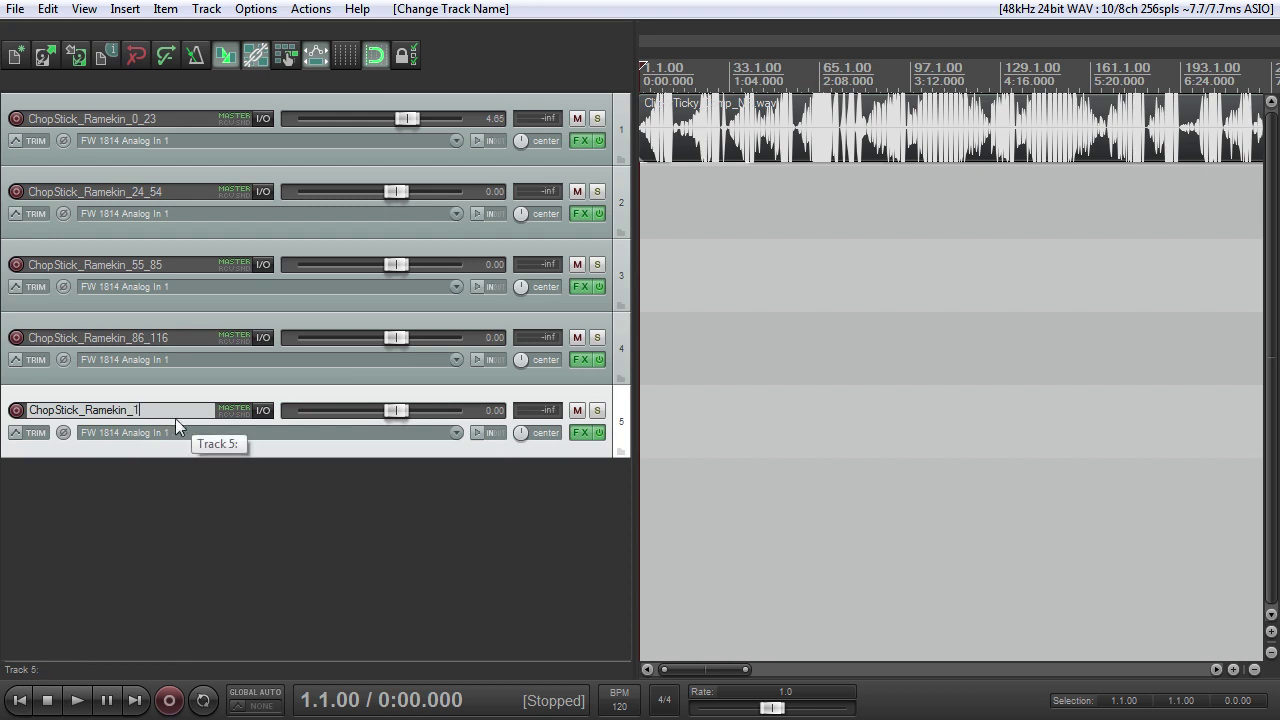
{"action": "type", "text": "117_127"}
{"action": "key", "text": "Return"}
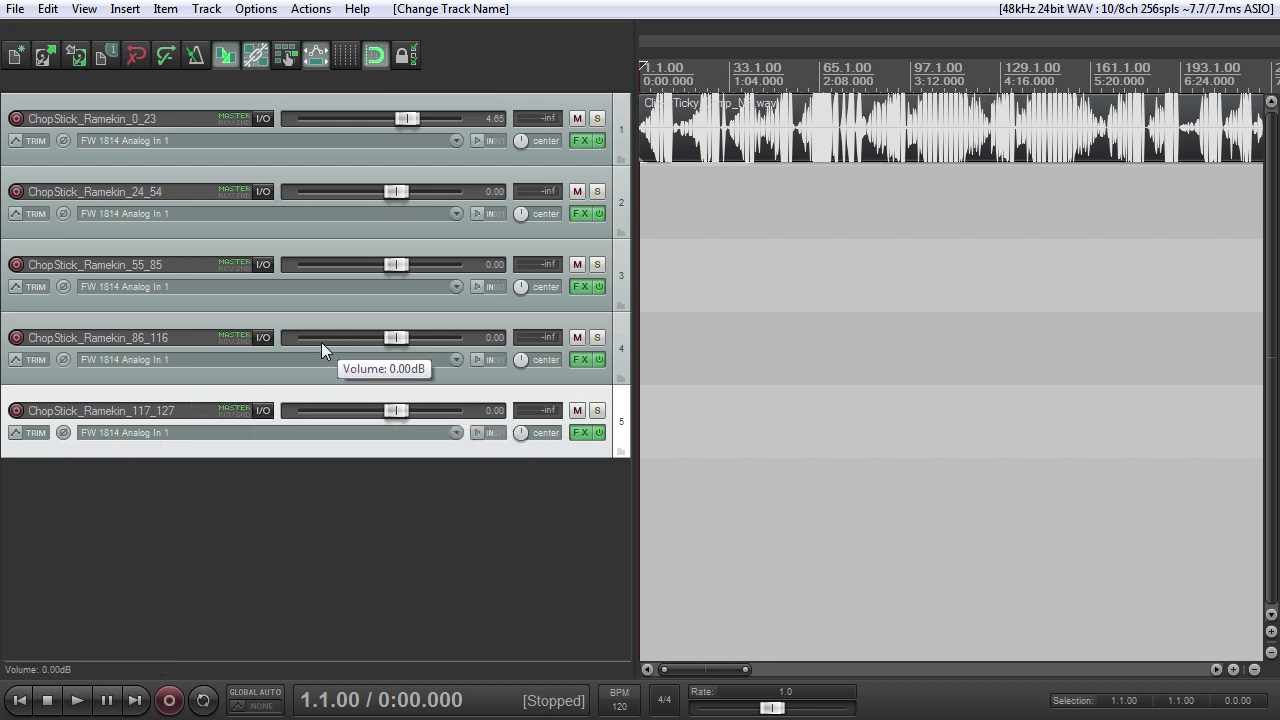
- Narrow the track controls to give the timeline more width and enlarge the opening part of the recording
{"action": "mouse_move", "coordinate": [321, 342]}
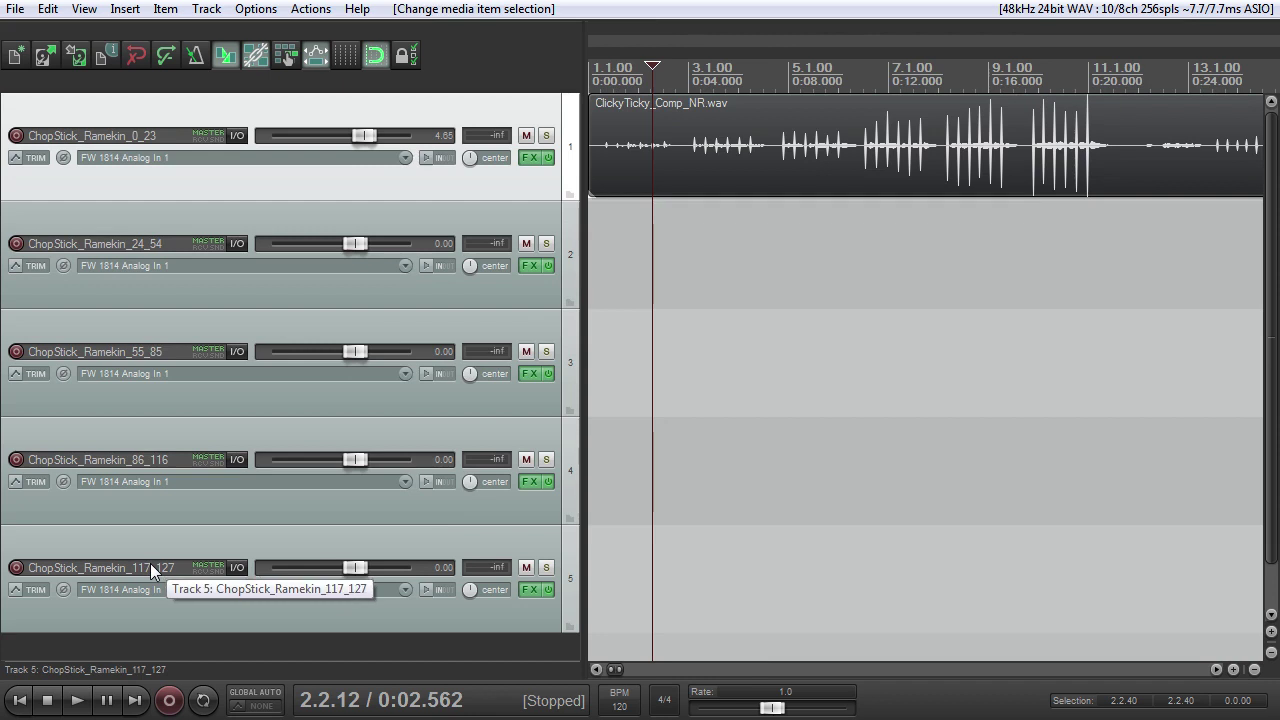
{"action": "left_click", "coordinate": [648, 186]}
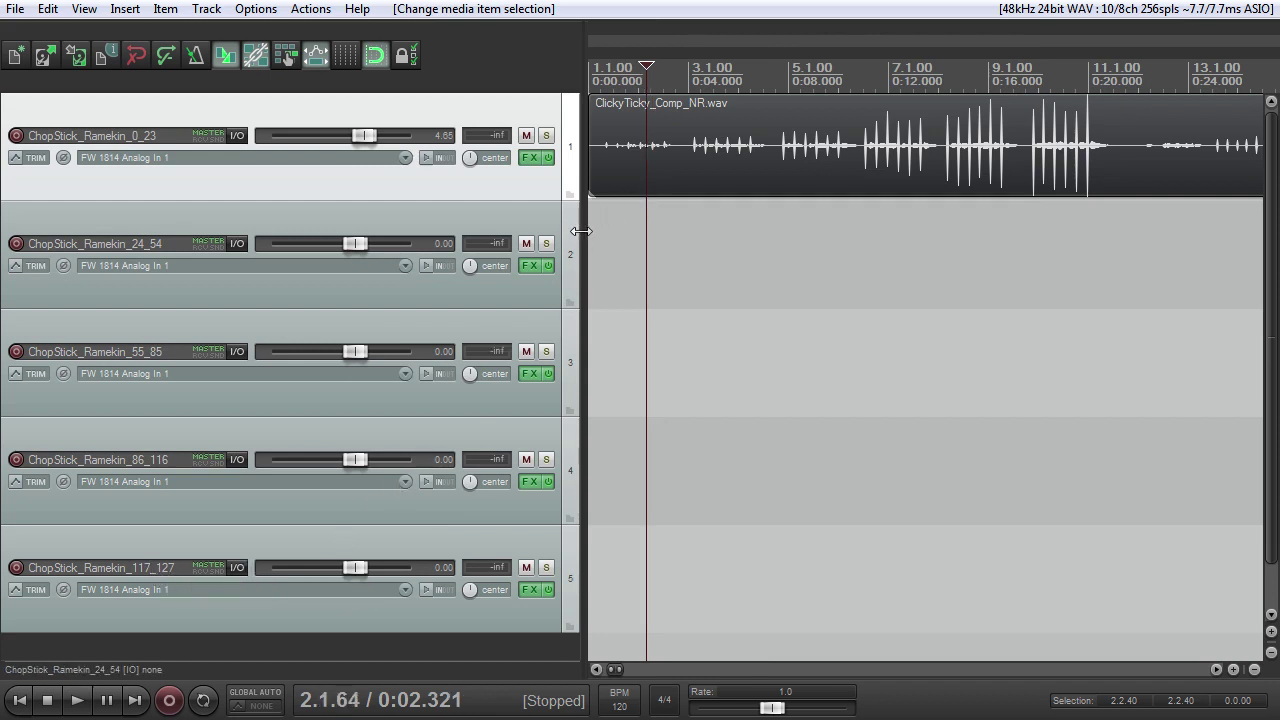
{"action": "left_click_drag", "start_coordinate": [582, 242], "coordinate": [491, 243]}
{"action": "scroll", "coordinate": [523, 206], "scroll_direction": "up", "scroll_amount": 5}
{"action": "scroll", "coordinate": [617, 351], "scroll_direction": "down", "scroll_amount": 3}
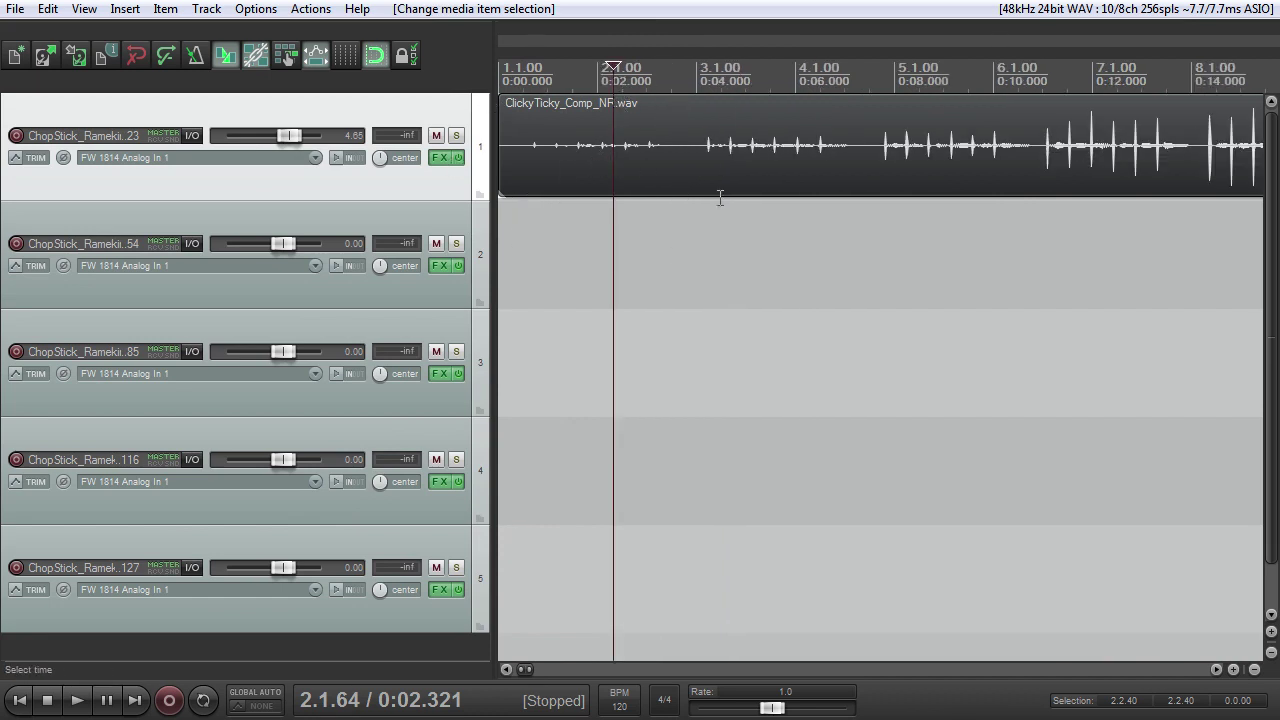
- Place the edit cursor at the first quiet hit and examine its onset up close
{"action": "left_click", "coordinate": [533, 122]}
{"action": "scroll", "coordinate": [580, 123], "scroll_direction": "up", "scroll_amount": 4}
{"action": "scroll", "coordinate": [690, 147], "scroll_direction": "down", "scroll_amount": 2}
{"action": "scroll", "coordinate": [713, 150], "scroll_direction": "down", "scroll_amount": 2}
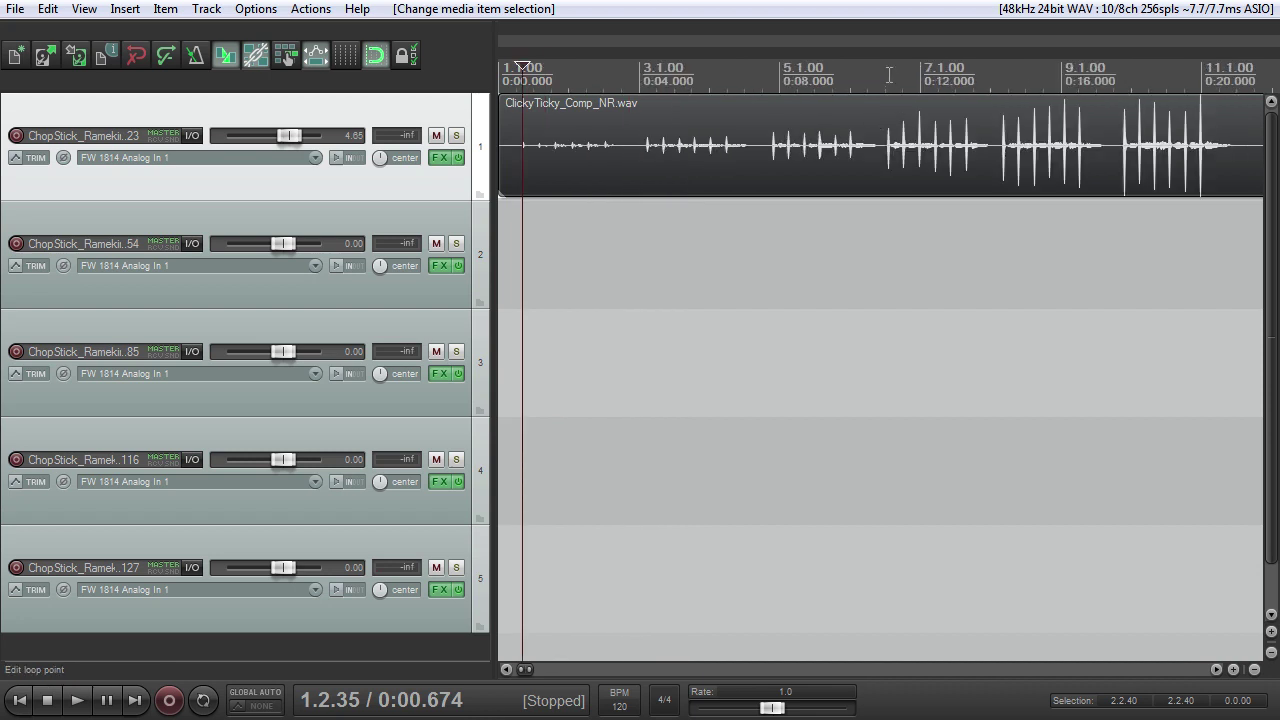
- Place the edit cursor at 0:11.094, just before the first hit of the fourth group, and audition that hit
{"action": "left_click", "coordinate": [886, 106]}
{"action": "scroll", "coordinate": [896, 106], "scroll_direction": "up", "scroll_amount": 2}
{"action": "scroll", "coordinate": [896, 106], "scroll_direction": "up", "scroll_amount": 3}
{"action": "left_click", "coordinate": [894, 70]}
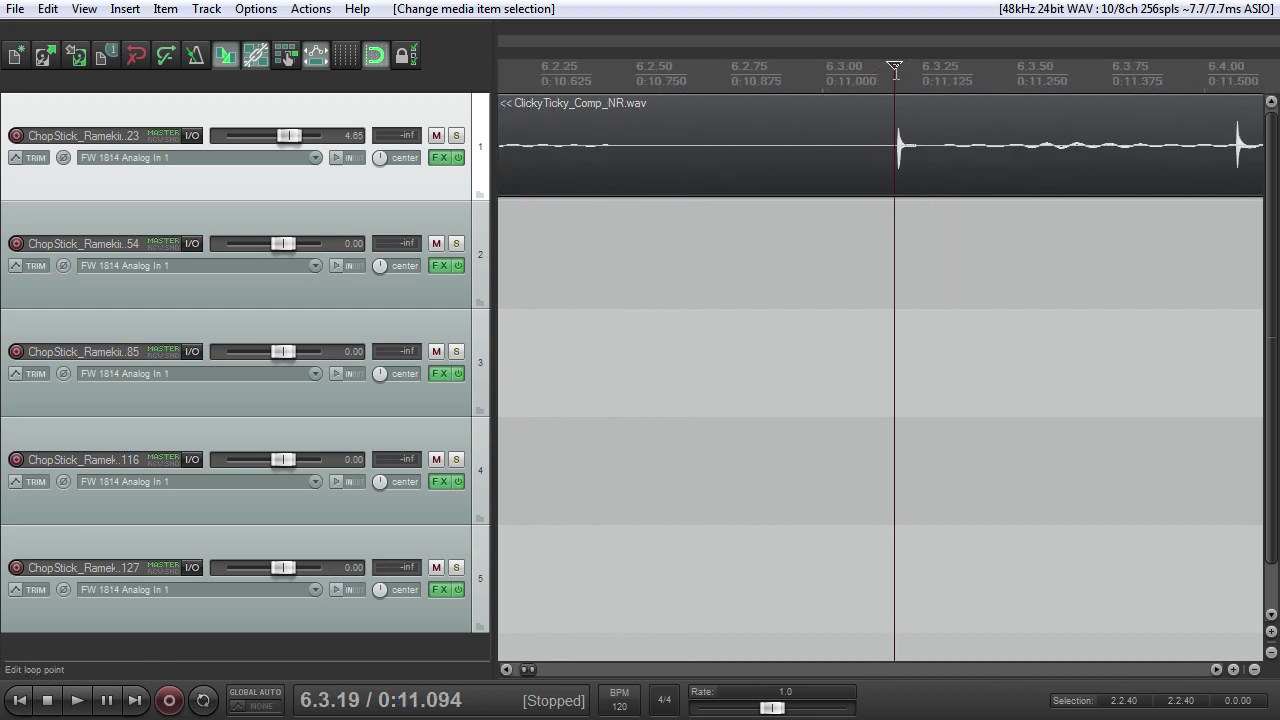
{"action": "key", "text": "space"}
{"action": "key", "text": "space"}
- Set a time selection over that hit from 6.3.19 to 6.3.80 and create a region from it
{"action": "left_click_drag", "start_coordinate": [894, 70], "coordinate": [1172, 96]}
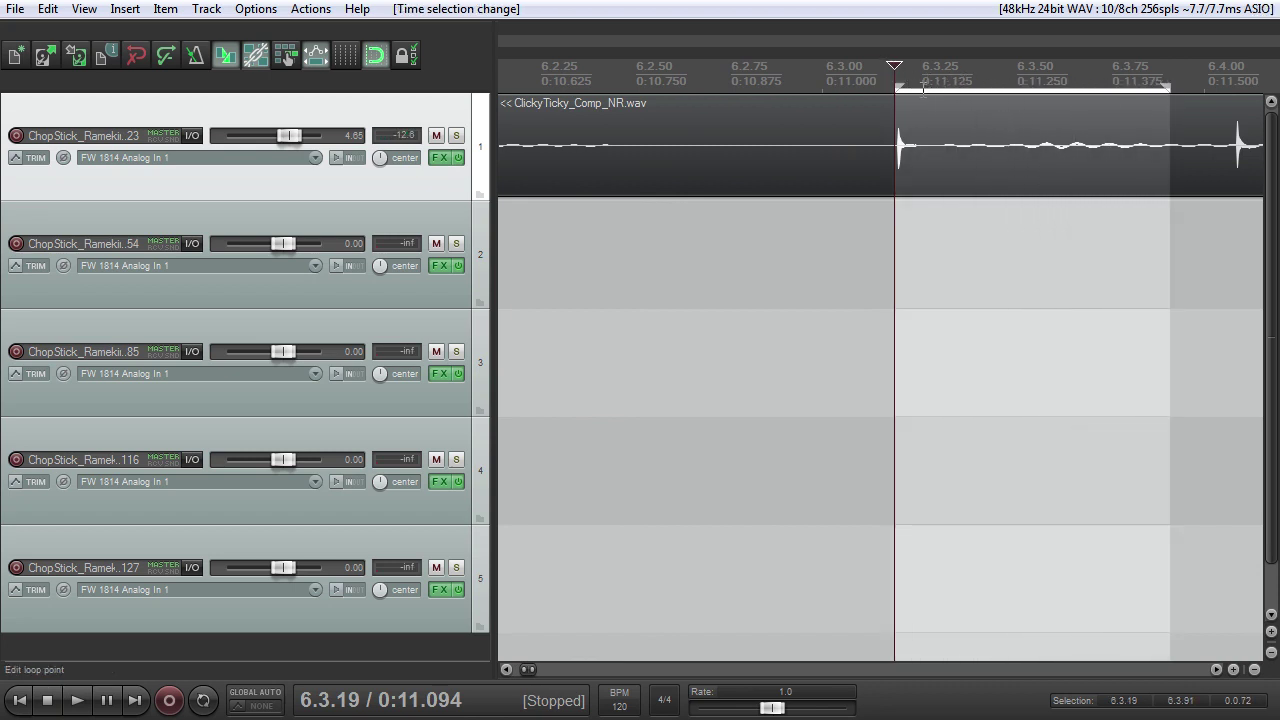
{"action": "scroll", "coordinate": [845, 120], "scroll_direction": "down", "scroll_amount": 1}
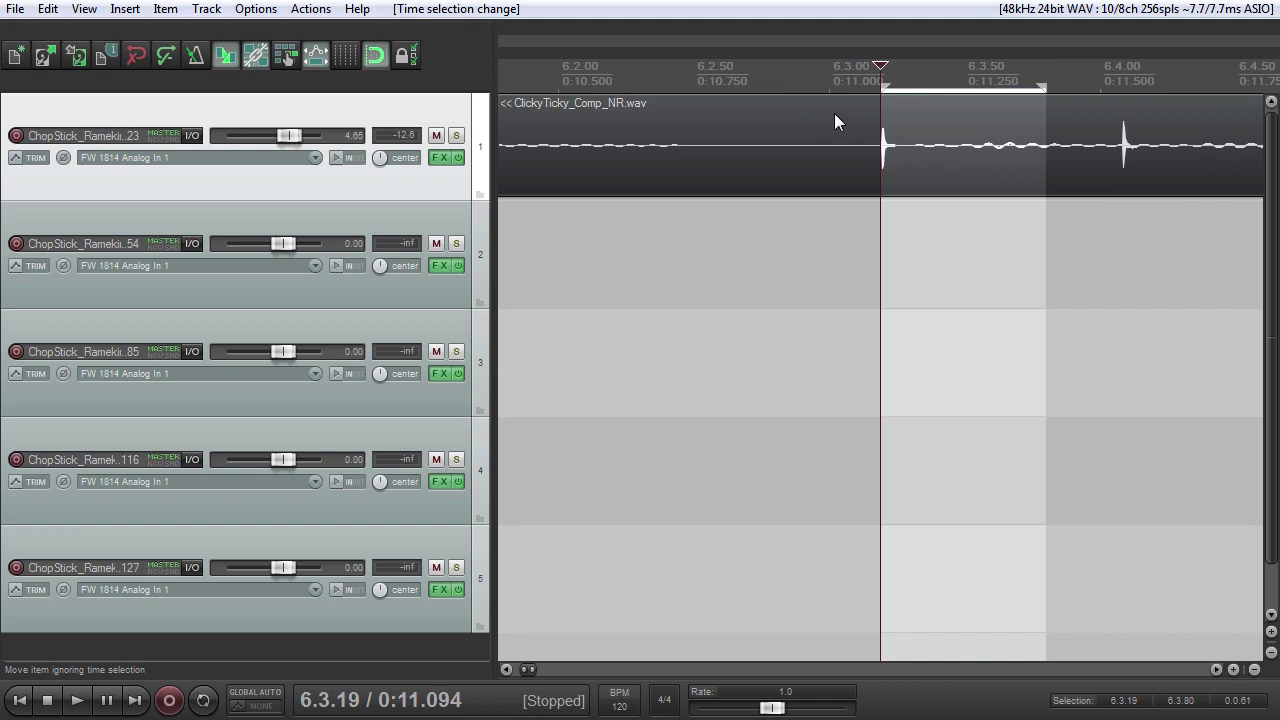
{"action": "key", "text": "shift+r"}
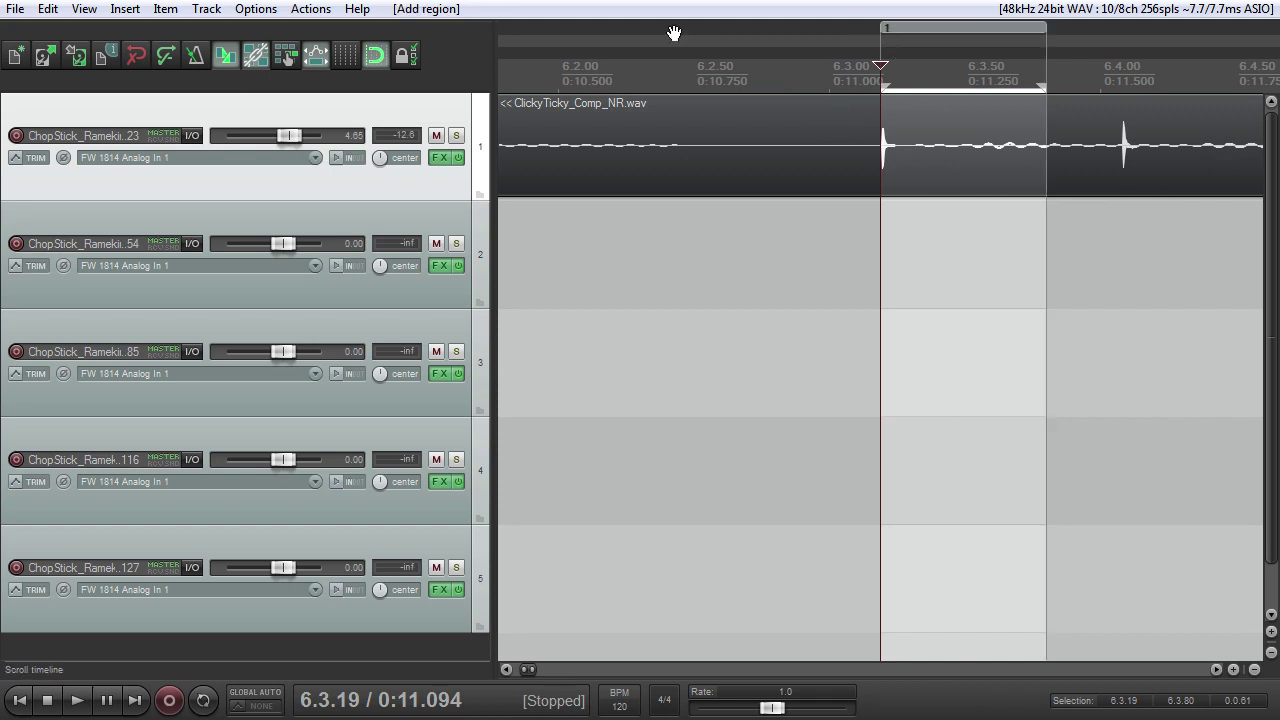
{"action": "left_click", "coordinate": [127, 10]}
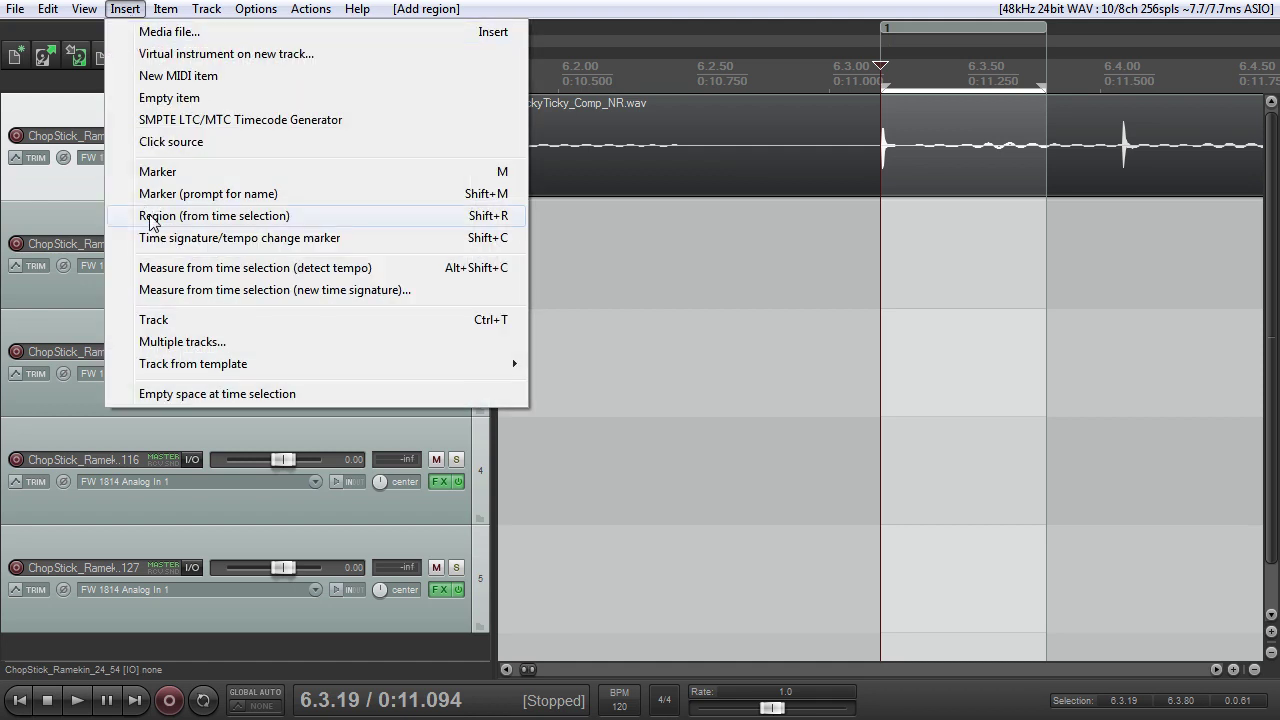
- Move the recording on the first track to about bar 7 to free the start of the timeline
{"action": "left_click", "coordinate": [700, 345]}
{"action": "scroll", "coordinate": [868, 204], "scroll_direction": "down", "scroll_amount": 8}
{"action": "left_click_drag", "start_coordinate": [651, 154], "coordinate": [940, 172]}
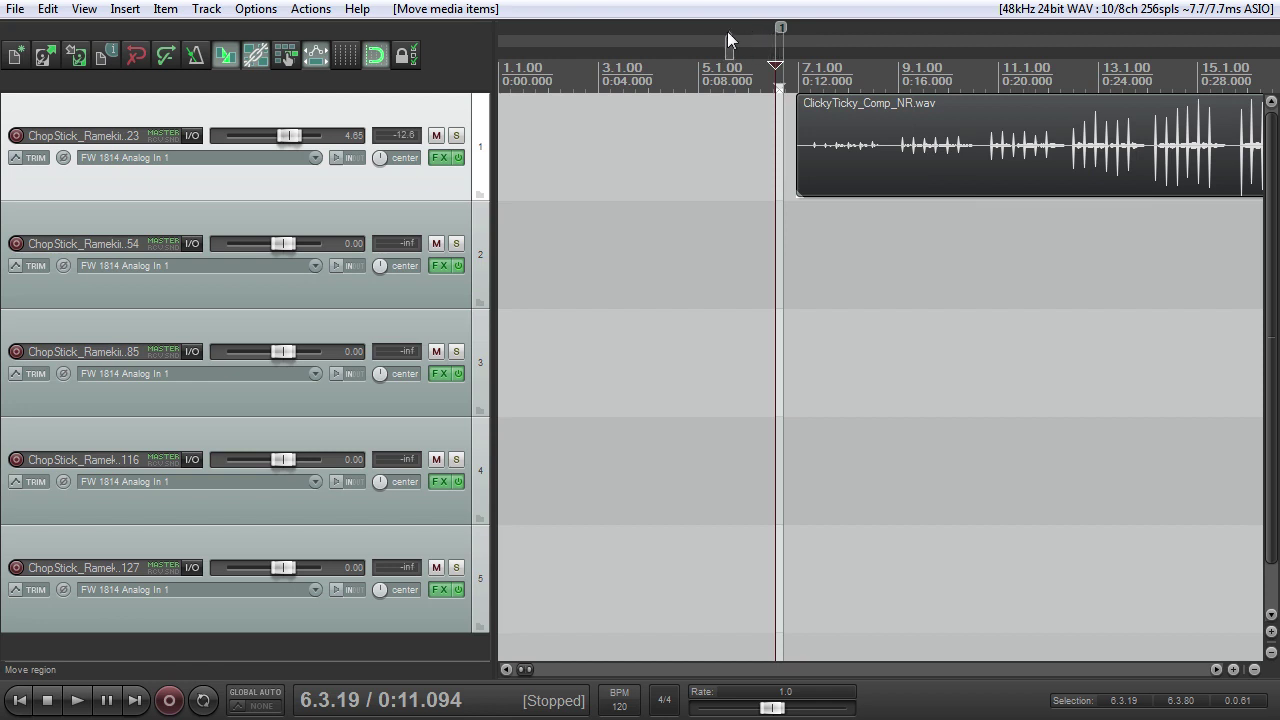
- Move region 1 to start at 1.1.54 and copy it three times with small gaps, starting at 1.2.30, 1.3.06 and 1.3.82
{"action": "left_click_drag", "start_coordinate": [521, 60], "coordinate": [515, 60]}
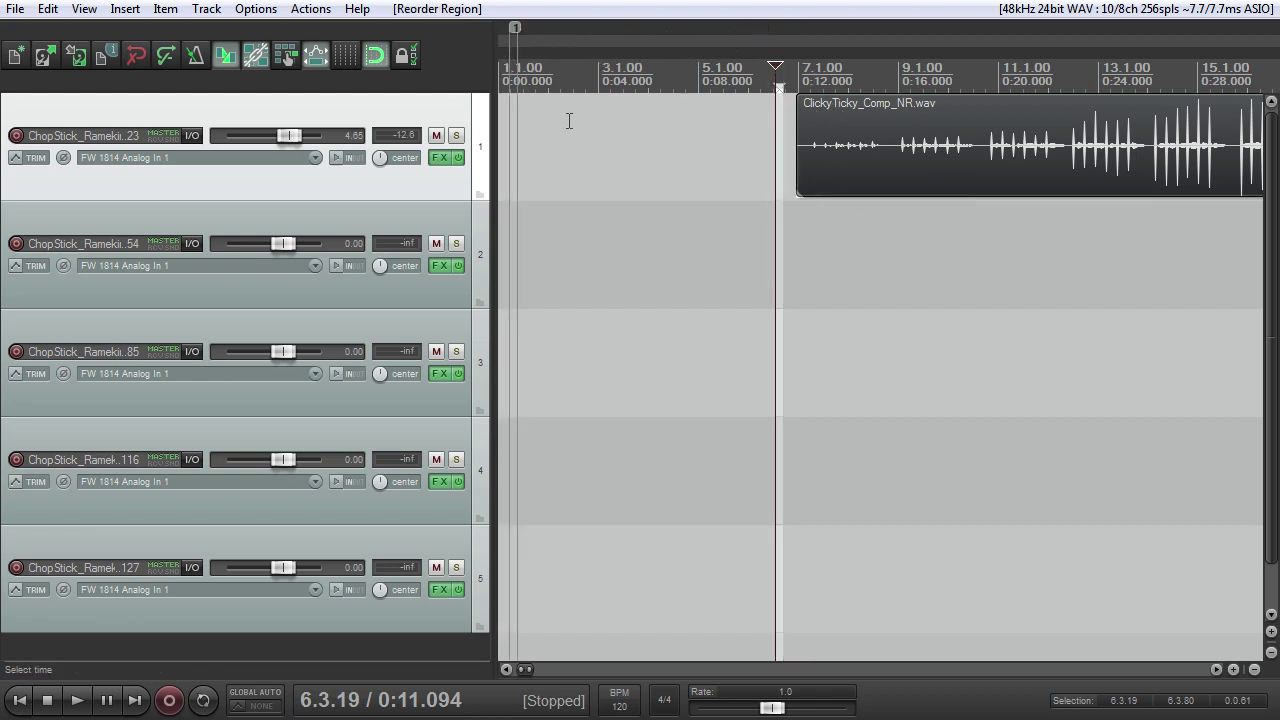
{"action": "scroll", "coordinate": [515, 100], "scroll_direction": "up", "scroll_amount": 2}
{"action": "left_click", "coordinate": [515, 40]}
{"action": "scroll", "coordinate": [515, 40], "scroll_direction": "up", "scroll_amount": 5}
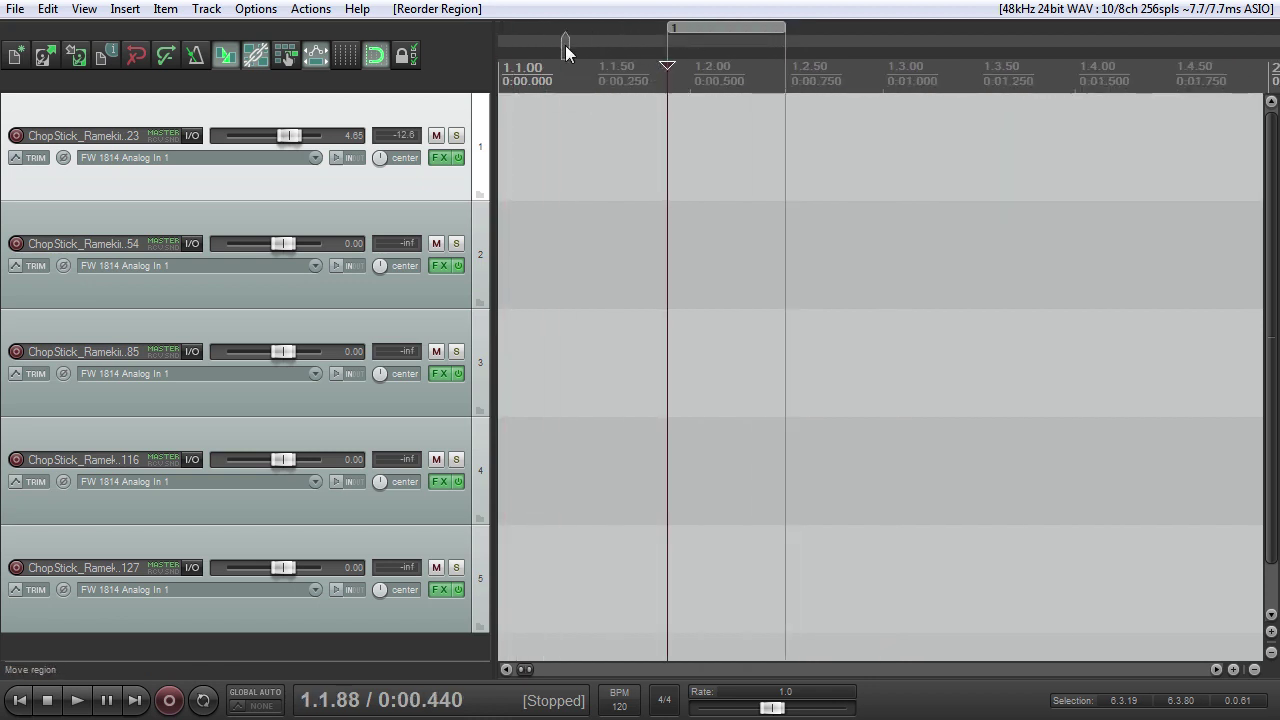
{"action": "left_click_drag", "start_coordinate": [615, 46], "coordinate": [616, 45]}
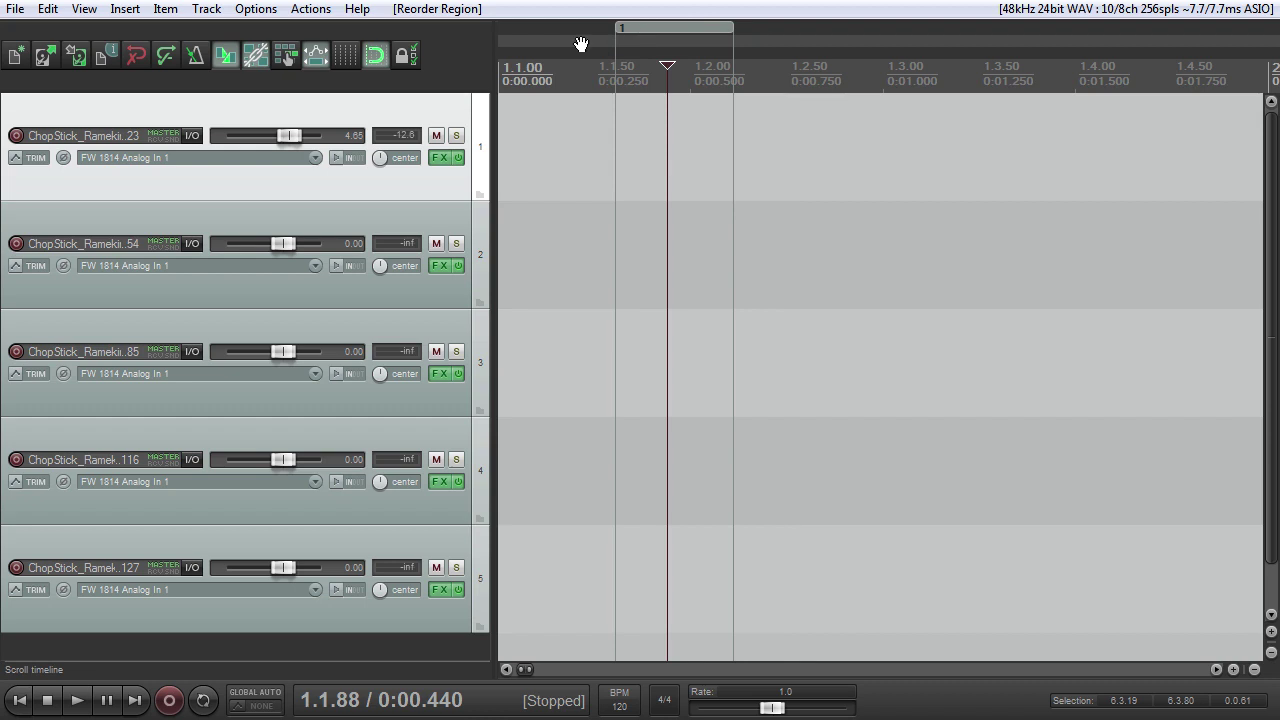
{"action": "left_click_drag", "start_coordinate": [611, 32], "coordinate": [598, 32]}
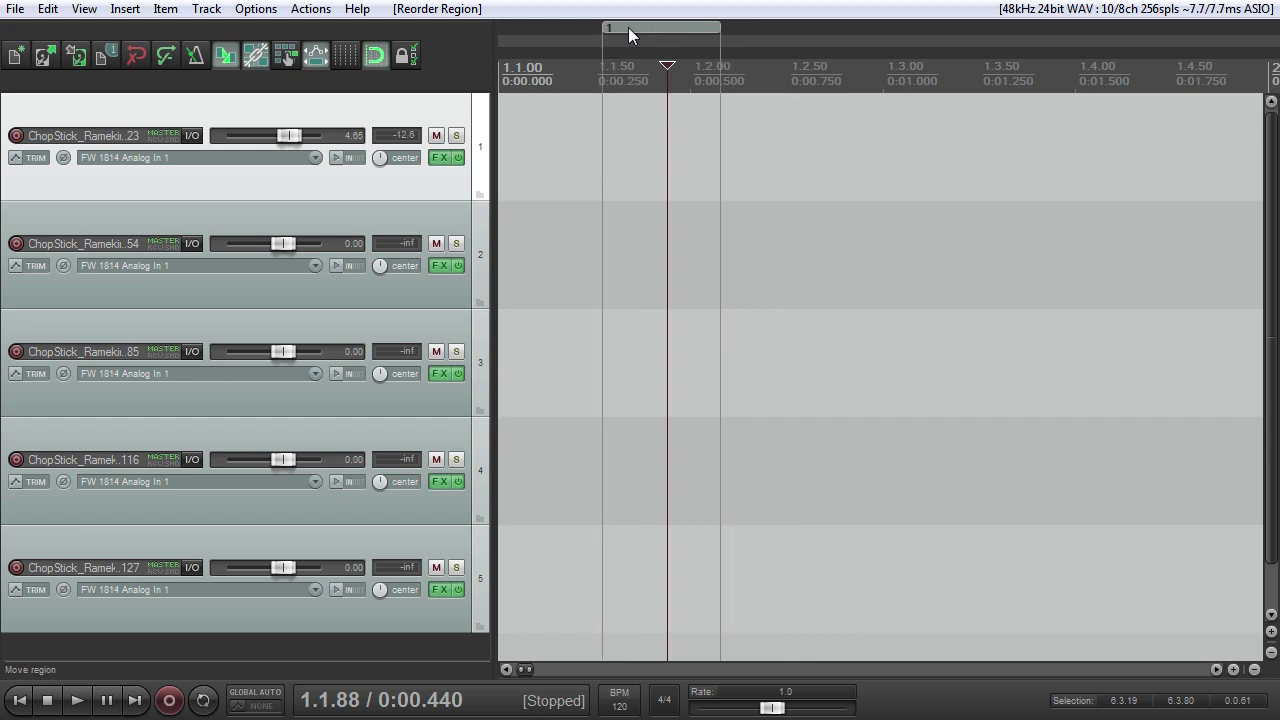
{"action": "left_click_drag", "start_coordinate": [740, 38], "coordinate": [747, 34]}
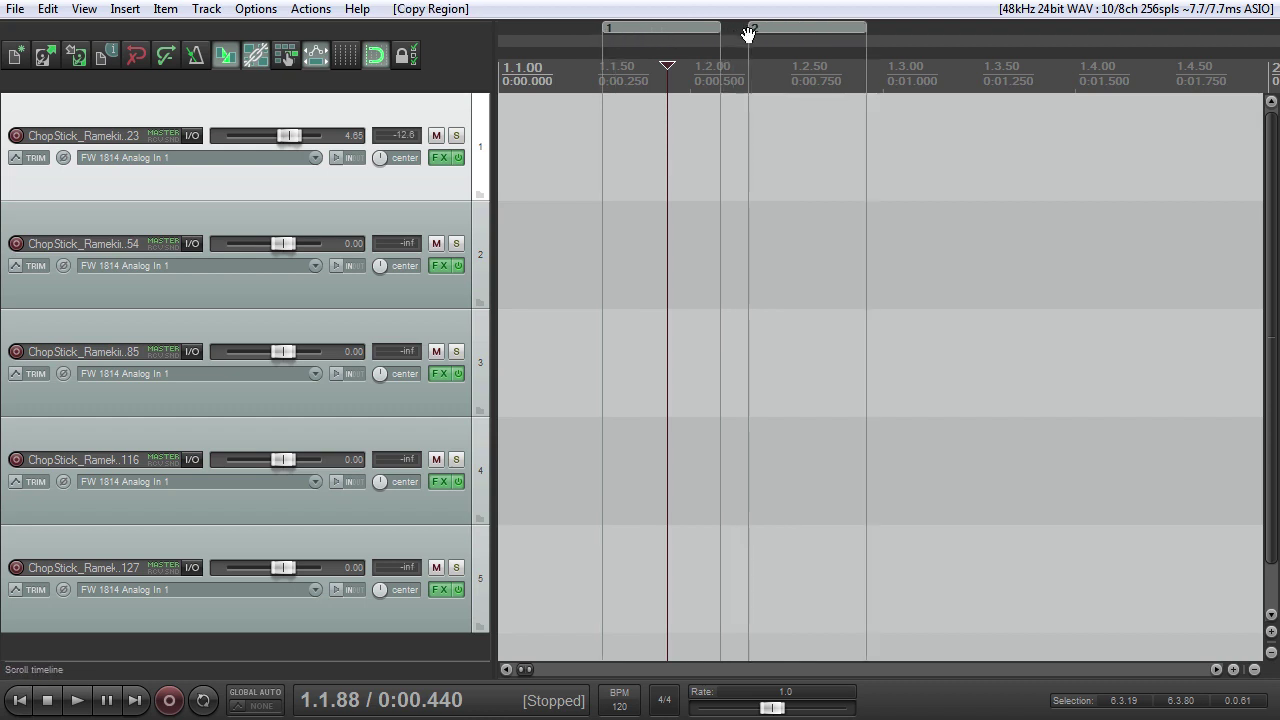
{"action": "left_click_drag", "start_coordinate": [923, 37], "coordinate": [894, 29]}
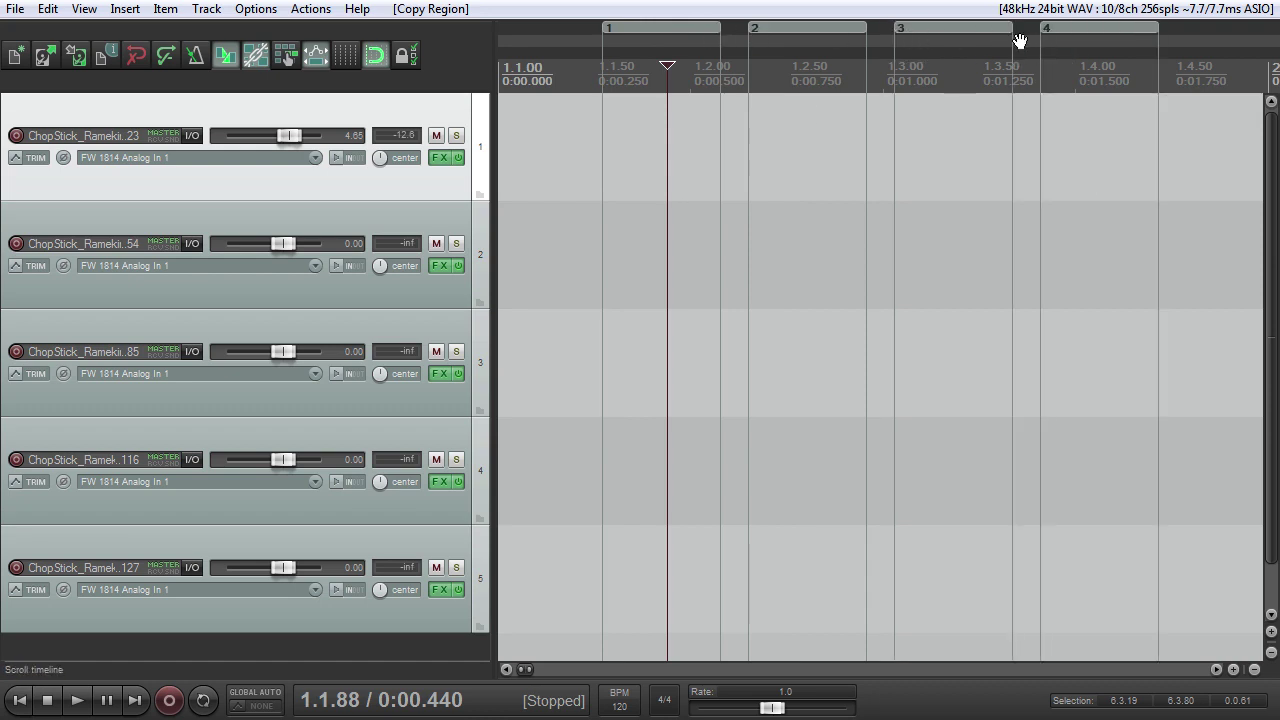
- Name the four regions RR1, RR2, RR3 and RR4 in the Region/Marker Manager and close it
{"action": "left_click", "coordinate": [125, 8]}
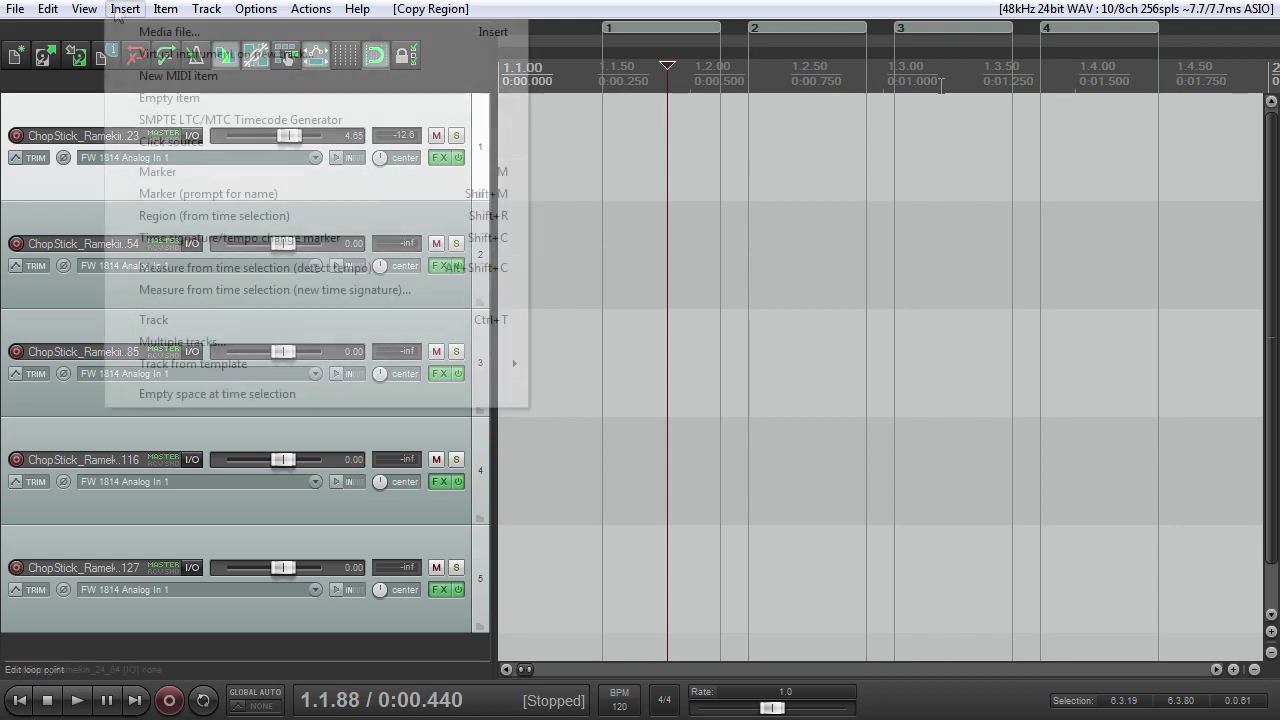
{"action": "mouse_move", "coordinate": [160, 9]}
{"action": "mouse_move", "coordinate": [84, 12]}
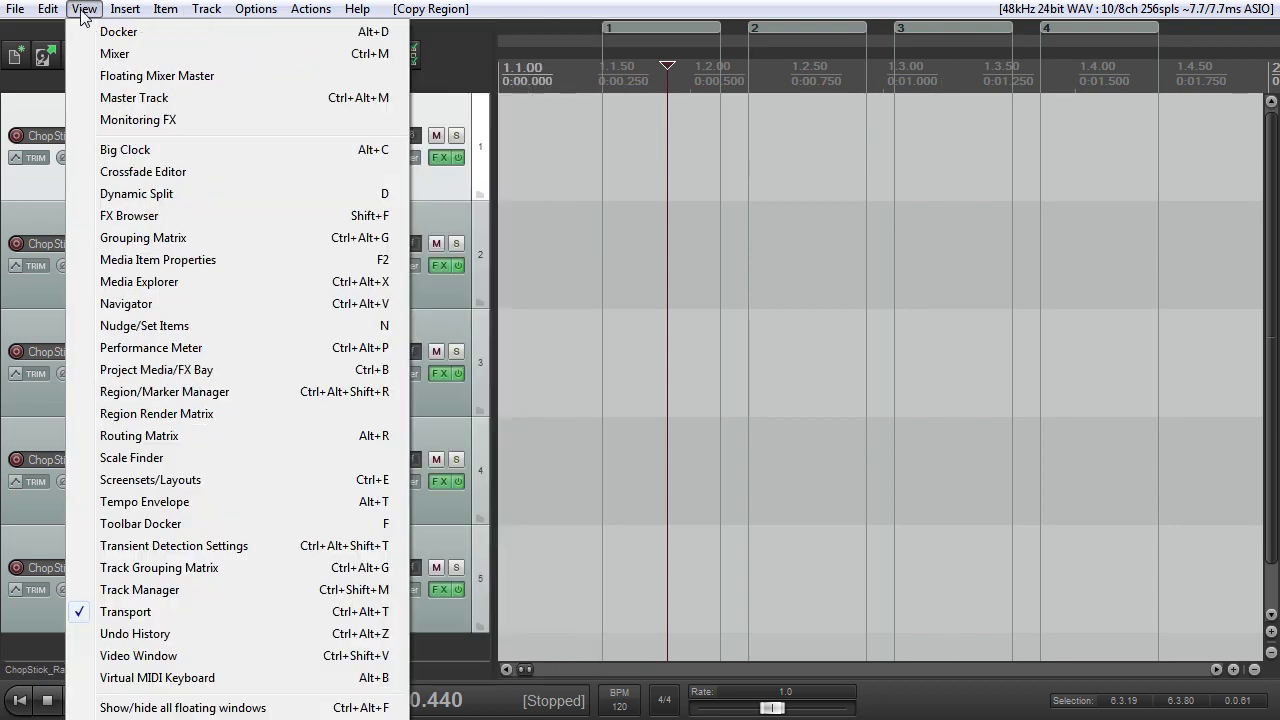
{"action": "left_click", "coordinate": [155, 393]}
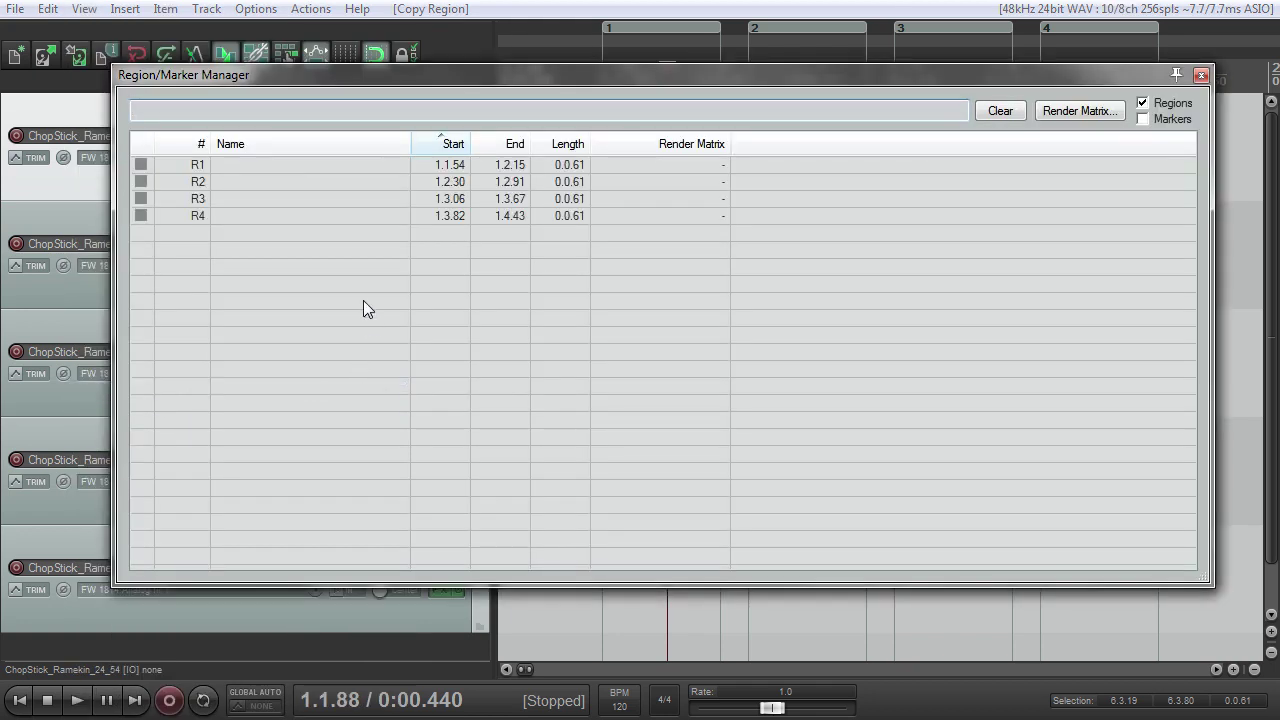
{"action": "double_click", "coordinate": [286, 164]}
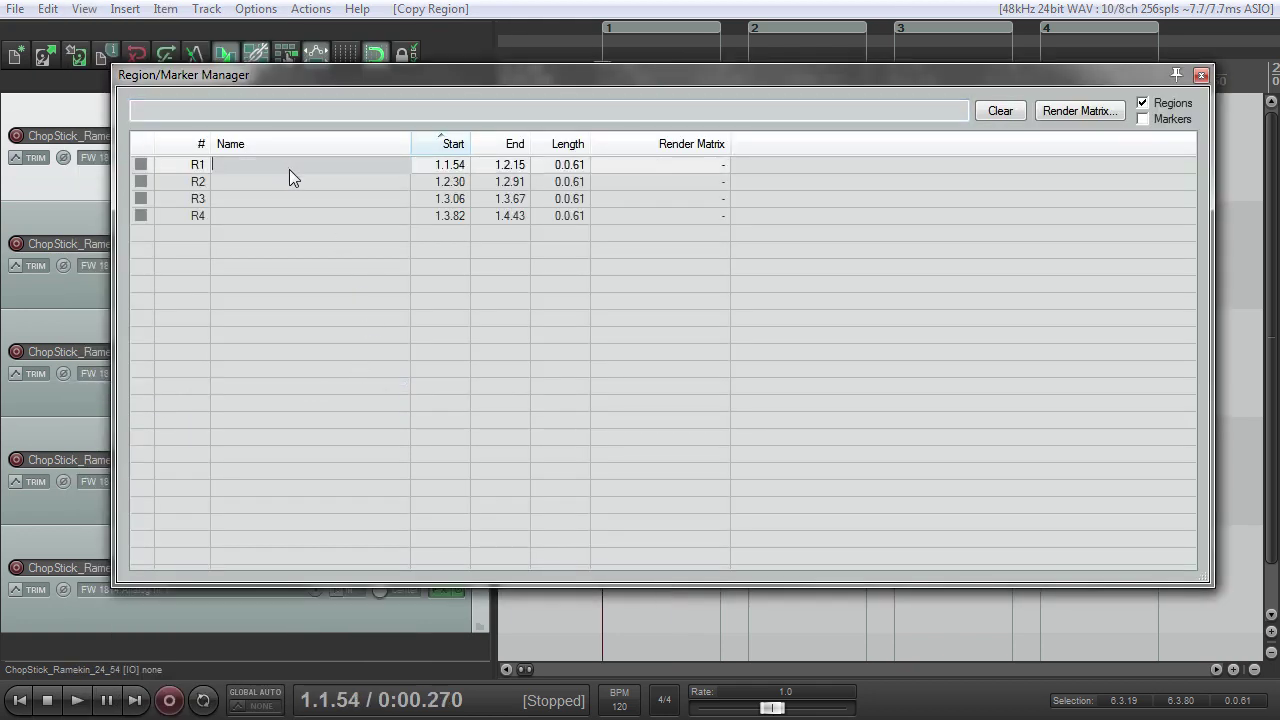
{"action": "type", "text": "RR1"}
{"action": "key", "text": "Tab"}
{"action": "type", "text": "RR2"}
{"action": "key", "text": "Tab"}
{"action": "type", "text": "RR3"}
{"action": "key", "text": "Tab"}
{"action": "type", "text": "RR4"}
{"action": "key", "text": "Tab"}
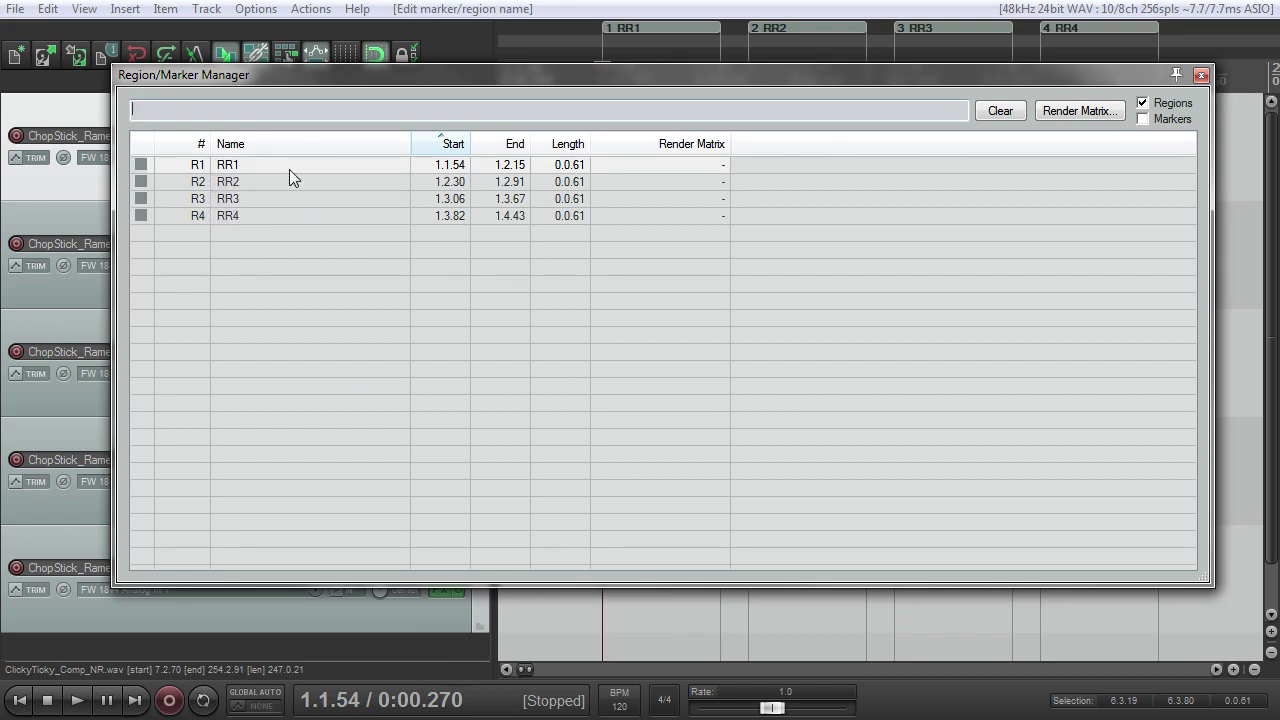
{"action": "left_click", "coordinate": [1200, 75]}
- Move the recording on the first track back to the project start
{"action": "scroll", "coordinate": [640, 40], "scroll_direction": "down", "scroll_amount": 3}
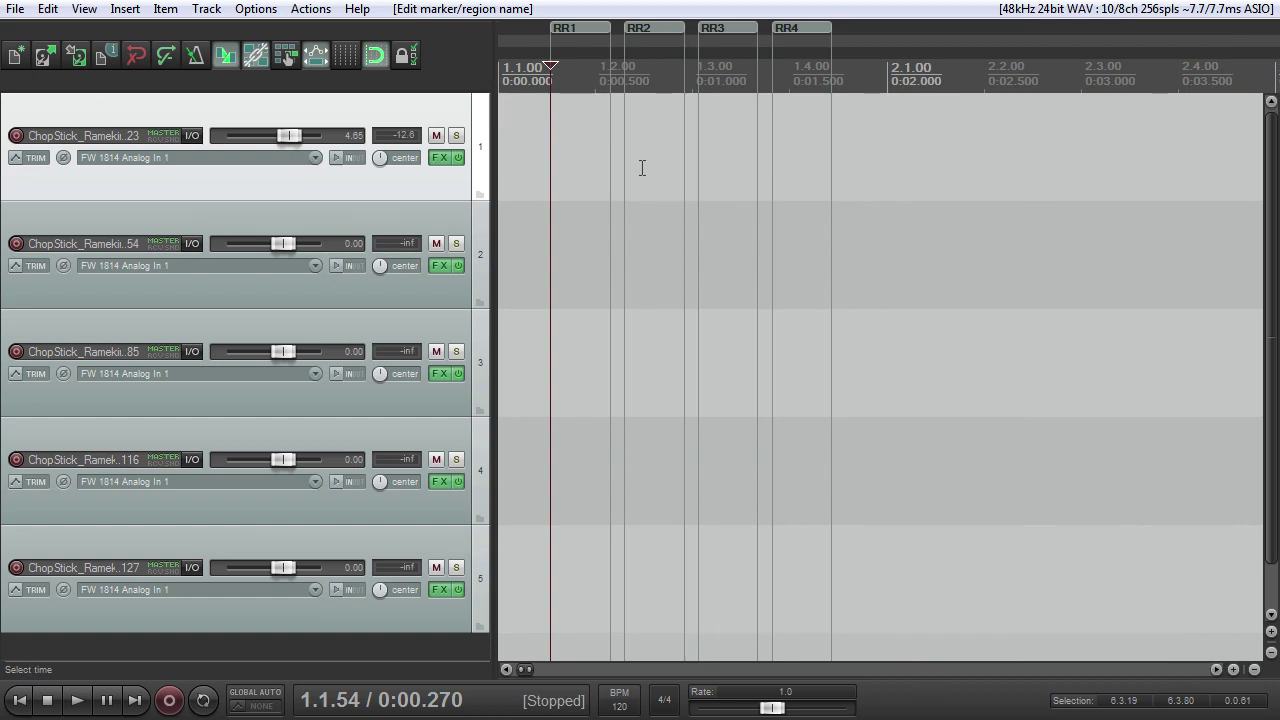
{"action": "scroll", "coordinate": [732, 148], "scroll_direction": "down", "scroll_amount": 4}
{"action": "left_click_drag", "start_coordinate": [1205, 160], "coordinate": [590, 165]}
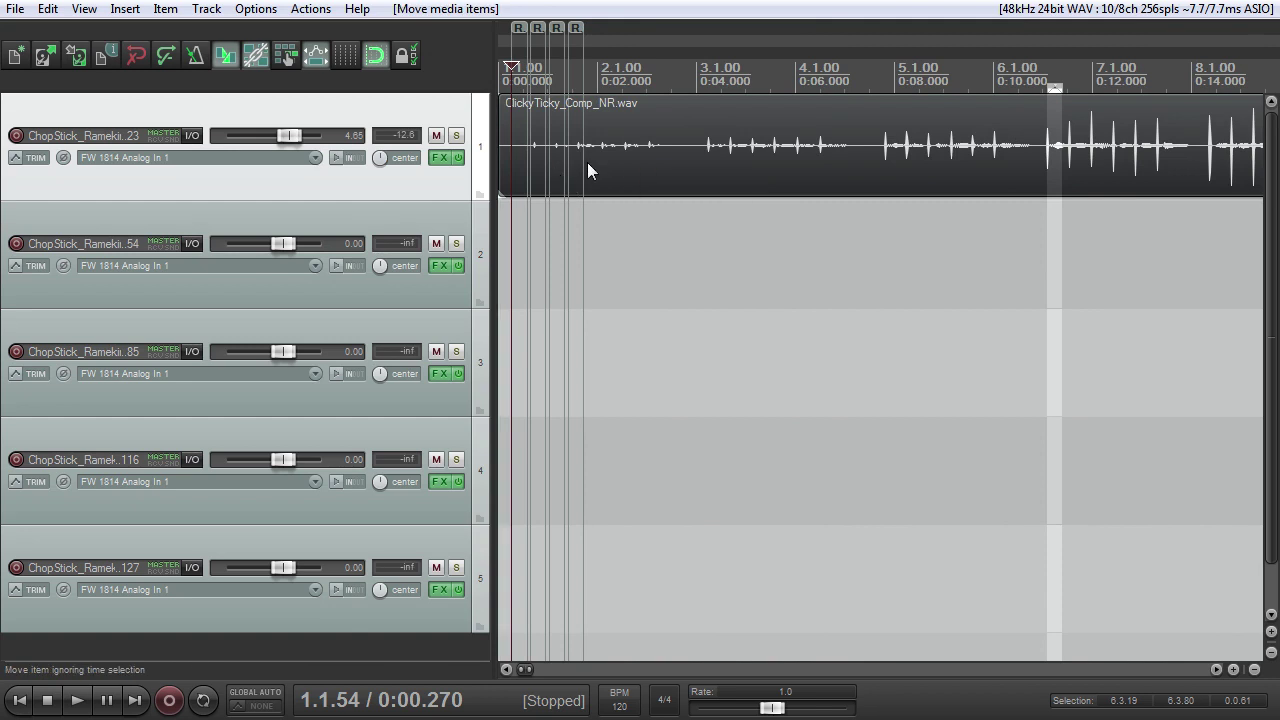
{"action": "scroll", "coordinate": [718, 154], "scroll_direction": "down", "scroll_amount": 3}
{"action": "scroll", "coordinate": [702, 155], "scroll_direction": "up", "scroll_amount": 2}
{"action": "scroll", "coordinate": [702, 155], "scroll_direction": "up", "scroll_amount": 6}
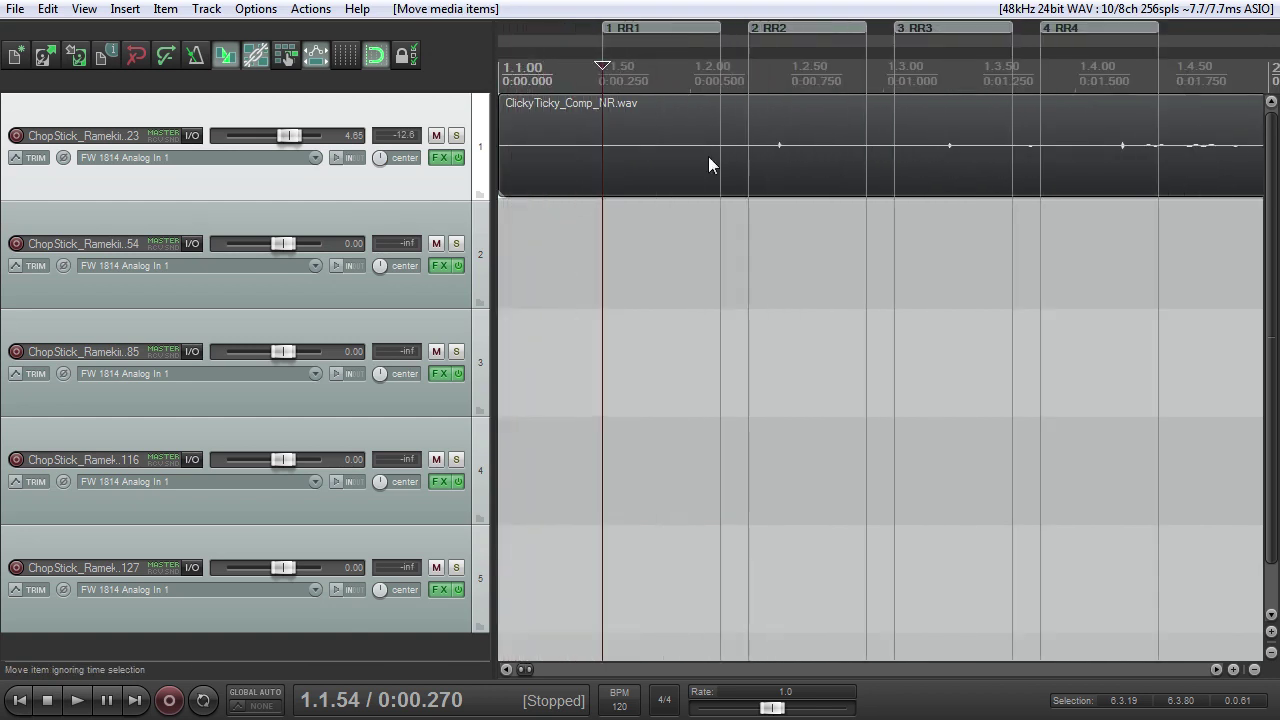
- Shift the recording's audio earlier, keeping its start at the project start, so its first quiet hit falls inside RR1
{"action": "mouse_move", "coordinate": [452, 197]}
{"action": "left_mouse_down"}
{"action": "mouse_move", "coordinate": [445, 134]}
{"action": "mouse_move", "coordinate": [453, 200]}
{"action": "left_mouse_up"}
{"action": "scroll", "coordinate": [646, 182], "scroll_direction": "down", "scroll_amount": 3}
{"action": "left_click", "coordinate": [876, 165]}
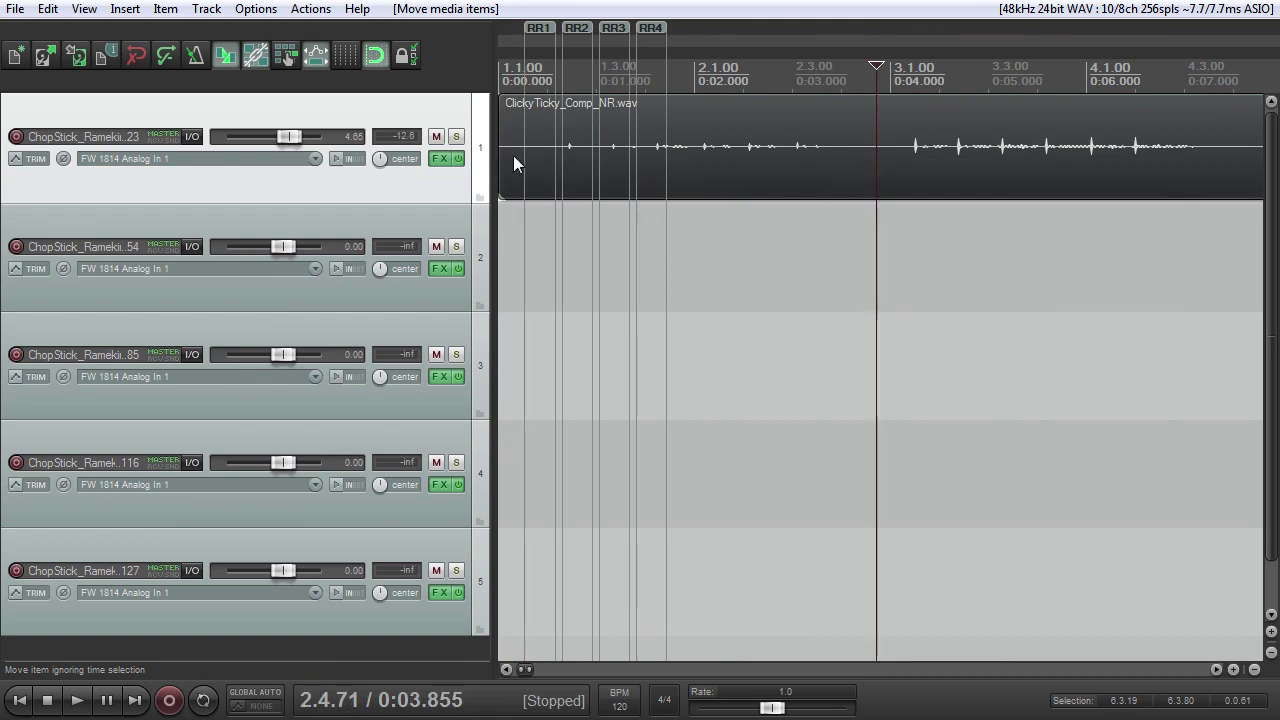
{"action": "left_click_drag", "start_coordinate": [511, 157], "coordinate": [544, 182]}
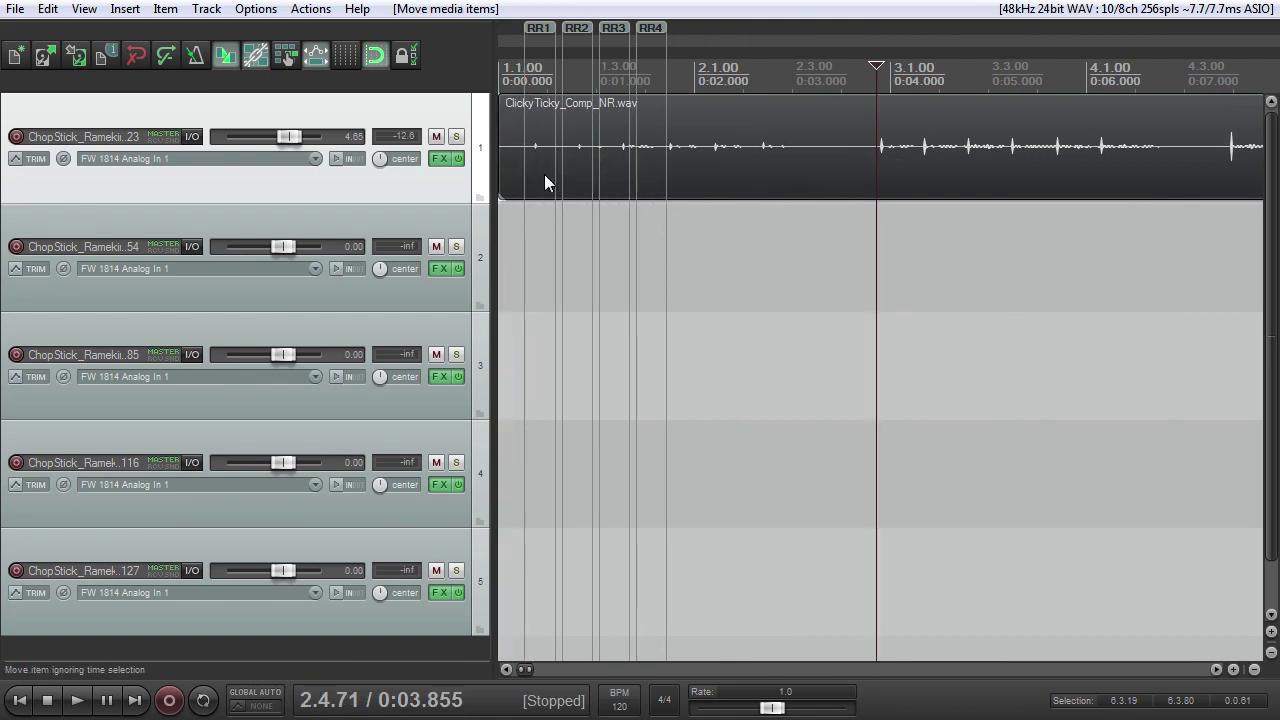
- Split the recording after each of the first four hit groups, moving each remainder to the start of the next track down
{"action": "left_click", "coordinate": [838, 171]}
{"action": "key", "text": "s"}
{"action": "left_click_drag", "start_coordinate": [873, 168], "coordinate": [485, 242]}
{"action": "key", "text": "s"}
{"action": "left_click_drag", "start_coordinate": [850, 265], "coordinate": [512, 358]}
{"action": "key", "text": "s"}
{"action": "left_click_drag", "start_coordinate": [910, 365], "coordinate": [565, 490]}
{"action": "left_click", "coordinate": [822, 483]}
{"action": "key", "text": "s"}
{"action": "left_click_drag", "start_coordinate": [850, 483], "coordinate": [590, 597]}
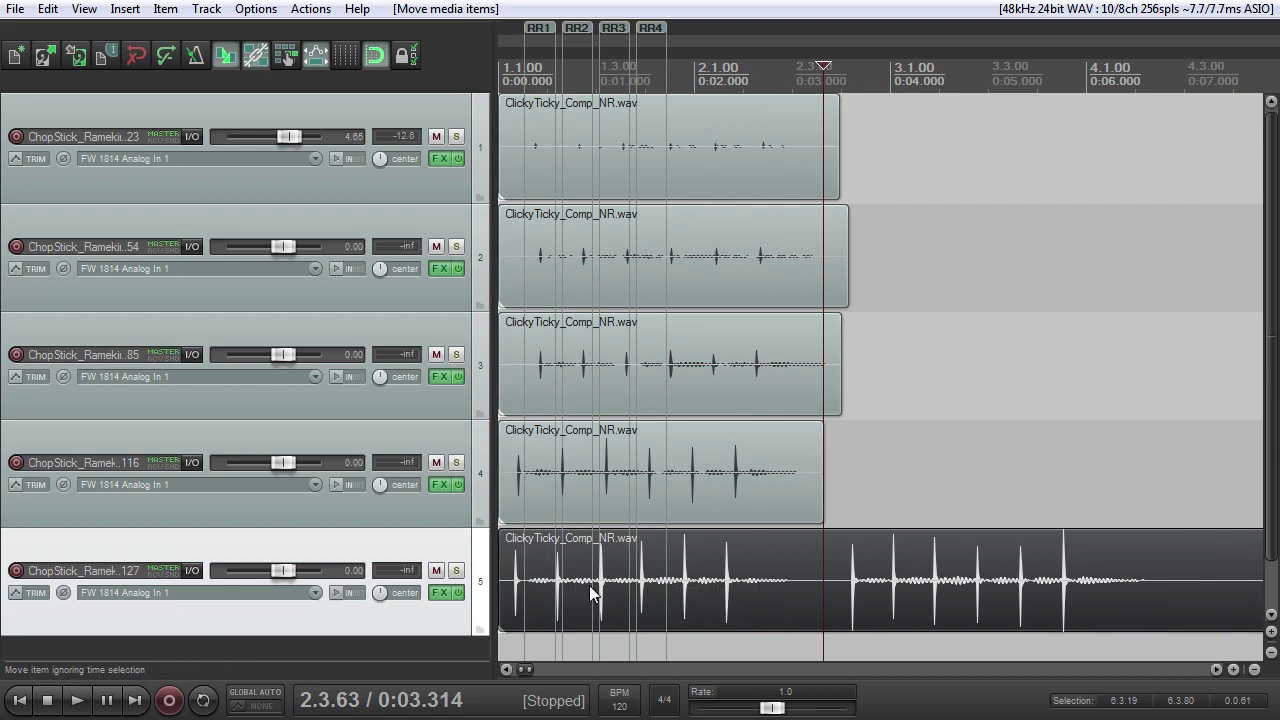
- Split the fifth track's recording at 4.4.24 after its second hit group and move the remainder to the first track at about bar 4
{"action": "scroll", "coordinate": [920, 585], "scroll_direction": "down", "scroll_amount": 5}
{"action": "left_click", "coordinate": [766, 585]}
{"action": "key", "text": "s"}
{"action": "left_click_drag", "start_coordinate": [890, 580], "coordinate": [783, 180]}
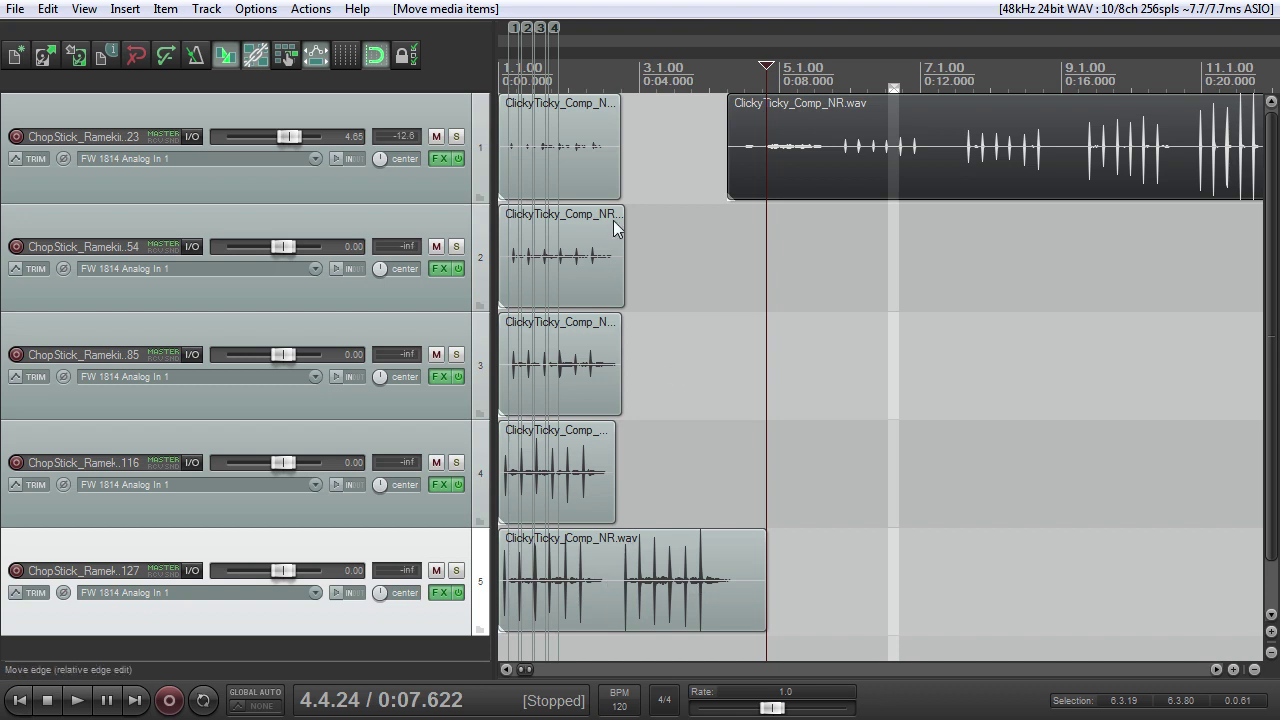
- Shift the audio in the first item on each of the five tracks so its first hit roughly meets RR1's start
{"action": "left_click", "coordinate": [527, 163]}
{"action": "scroll", "coordinate": [600, 190], "scroll_direction": "up", "scroll_amount": 10}
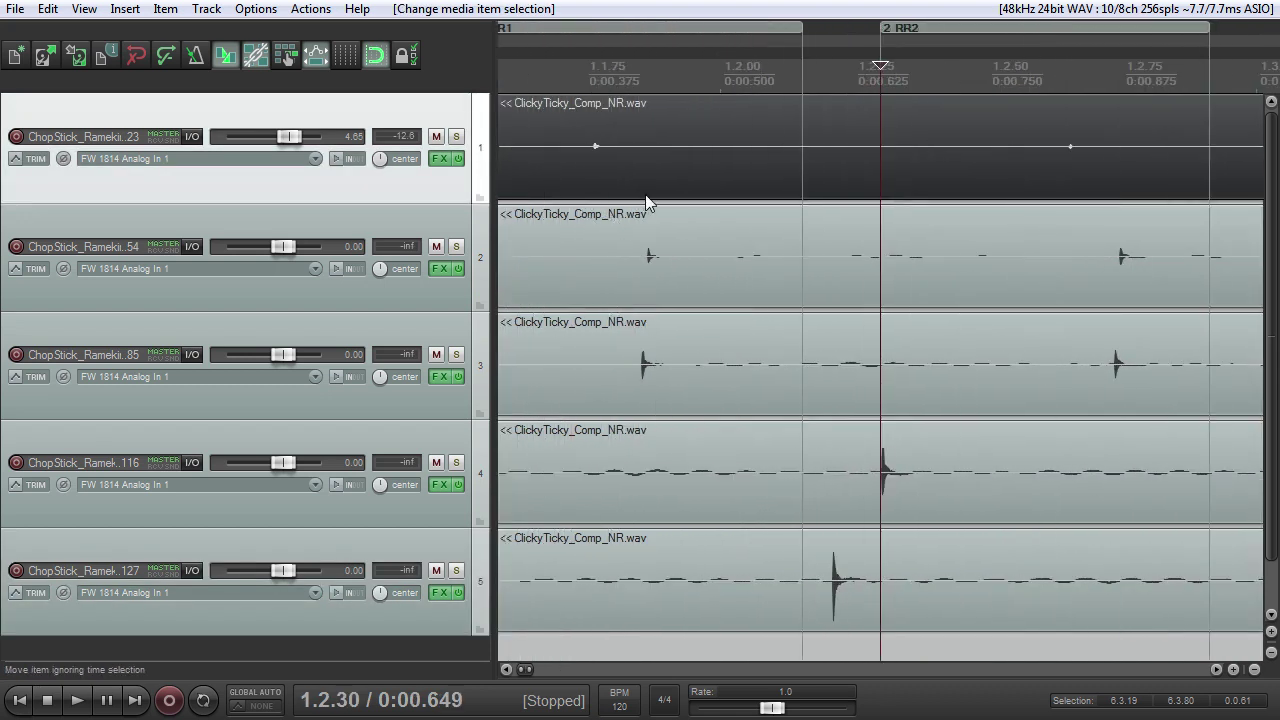
{"action": "scroll", "coordinate": [529, 201], "scroll_direction": "down", "scroll_amount": 2}
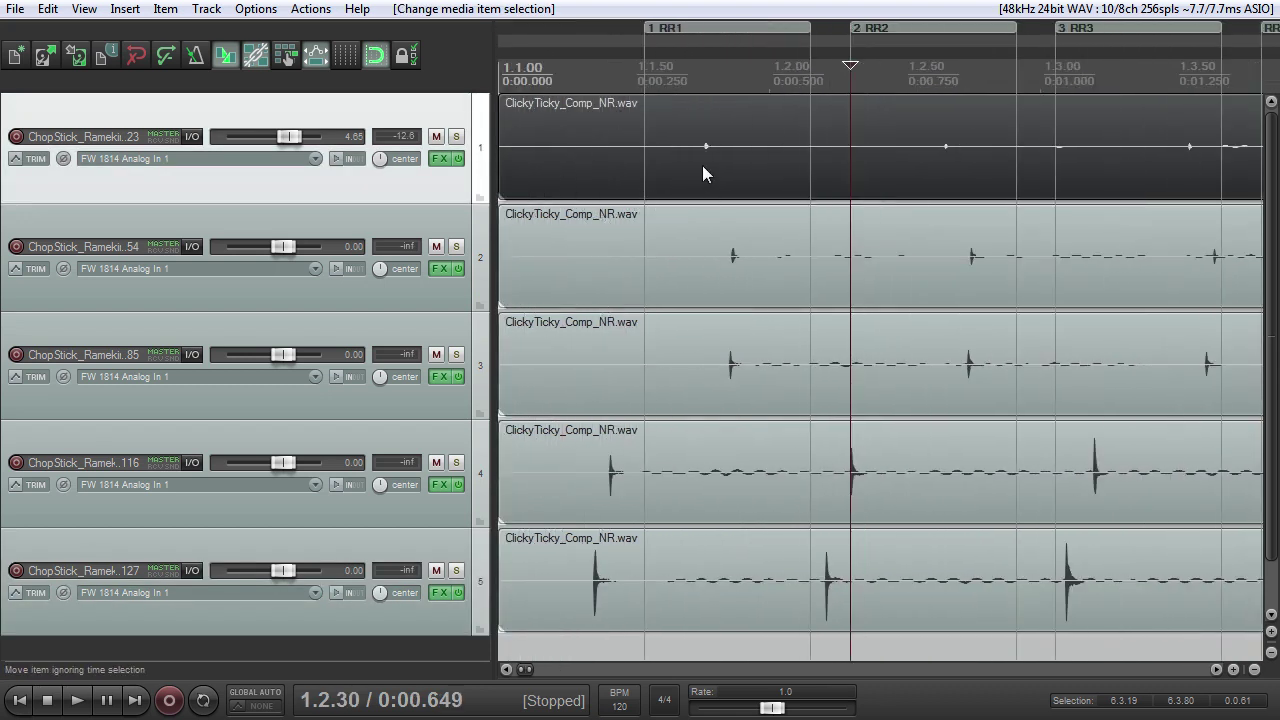
{"action": "left_click_drag", "start_coordinate": [739, 165], "coordinate": [674, 163]}
{"action": "left_click_drag", "start_coordinate": [737, 251], "coordinate": [669, 268]}
{"action": "left_click_drag", "start_coordinate": [760, 362], "coordinate": [675, 371]}
{"action": "left_click_drag", "start_coordinate": [594, 476], "coordinate": [625, 475]}
{"action": "left_click_drag", "start_coordinate": [592, 584], "coordinate": [648, 582]}
- Place the edit cursor at RR1's start and finely slip the first and second tracks' audio so their first-hit onsets match it
{"action": "left_click", "coordinate": [649, 85]}
{"action": "scroll", "coordinate": [700, 175], "scroll_direction": "up", "scroll_amount": 10}
{"action": "left_click_drag", "start_coordinate": [492, 175], "coordinate": [405, 175]}
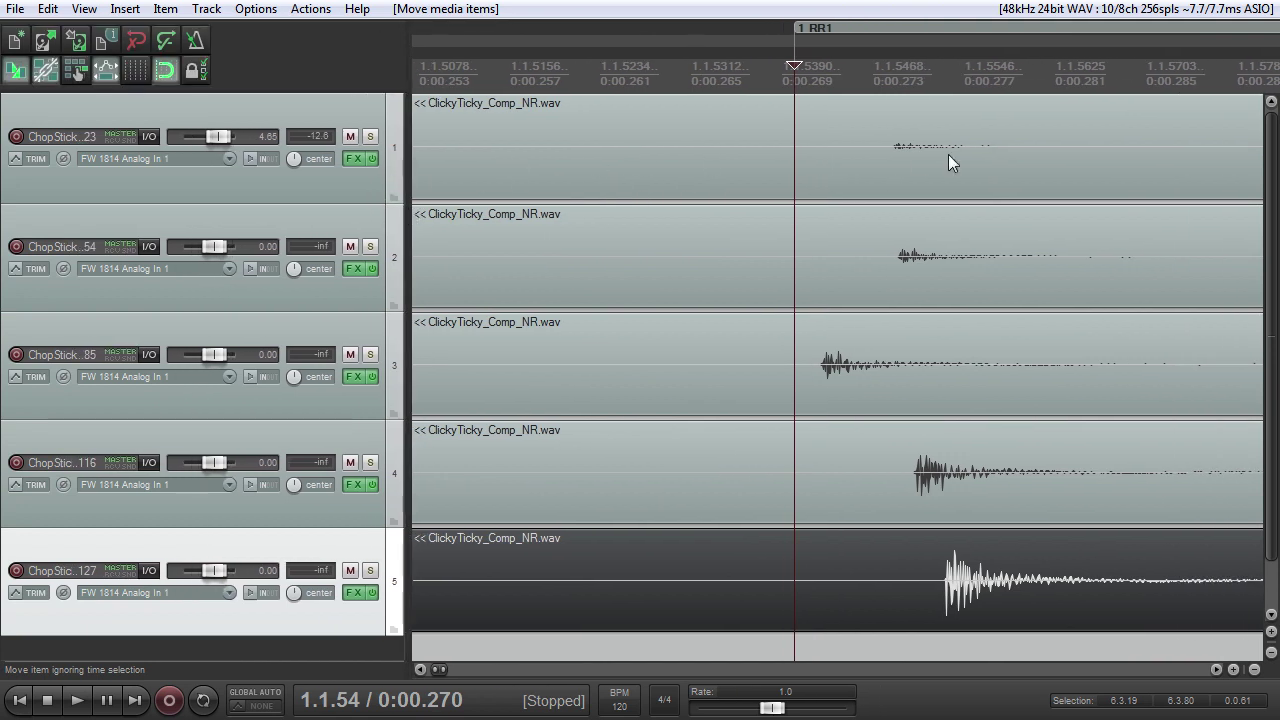
{"action": "scroll", "coordinate": [862, 168], "scroll_direction": "up", "scroll_amount": 4}
{"action": "left_click_drag", "start_coordinate": [1133, 165], "coordinate": [751, 184]}
{"action": "left_click", "coordinate": [866, 164]}
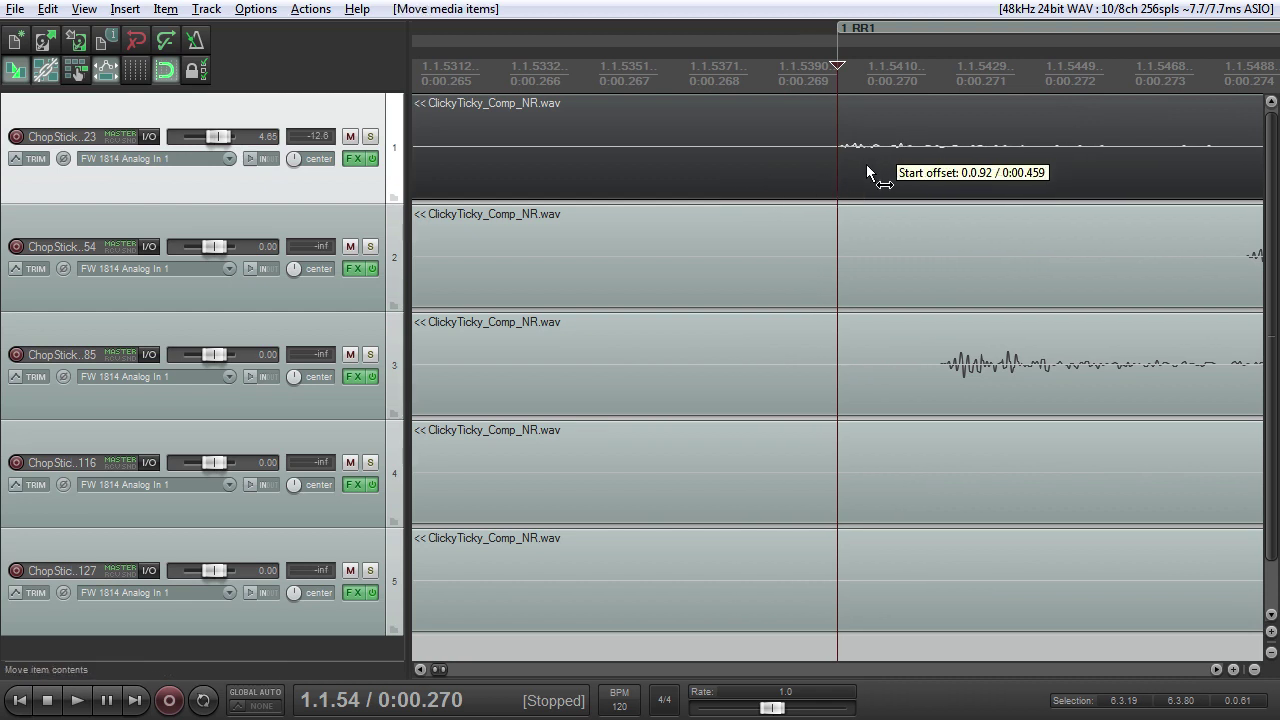
{"action": "left_click_drag", "start_coordinate": [897, 260], "coordinate": [874, 277]}
{"action": "scroll", "coordinate": [869, 270], "scroll_direction": "up", "scroll_amount": 3}
{"action": "left_click_drag", "start_coordinate": [919, 165], "coordinate": [919, 162]}
- Slip the audio on the third, fourth and fifth tracks so their first-hit onsets start exactly at RR1
{"action": "left_click_drag", "start_coordinate": [1046, 400], "coordinate": [556, 390]}
{"action": "left_click_drag", "start_coordinate": [1112, 453], "coordinate": [557, 446]}
{"action": "left_click_drag", "start_coordinate": [714, 460], "coordinate": [923, 487]}
{"action": "left_click_drag", "start_coordinate": [560, 583], "coordinate": [948, 567]}
- Split the items on all five tracks at 1.2.21, between the RR1 and RR2 regions
{"action": "scroll", "coordinate": [886, 583], "scroll_direction": "down", "scroll_amount": 3}
{"action": "scroll", "coordinate": [886, 583], "scroll_direction": "up", "scroll_amount": 1}
{"action": "scroll", "coordinate": [934, 545], "scroll_direction": "down", "scroll_amount": 6}
{"action": "scroll", "coordinate": [934, 511], "scroll_direction": "down", "scroll_amount": 4}
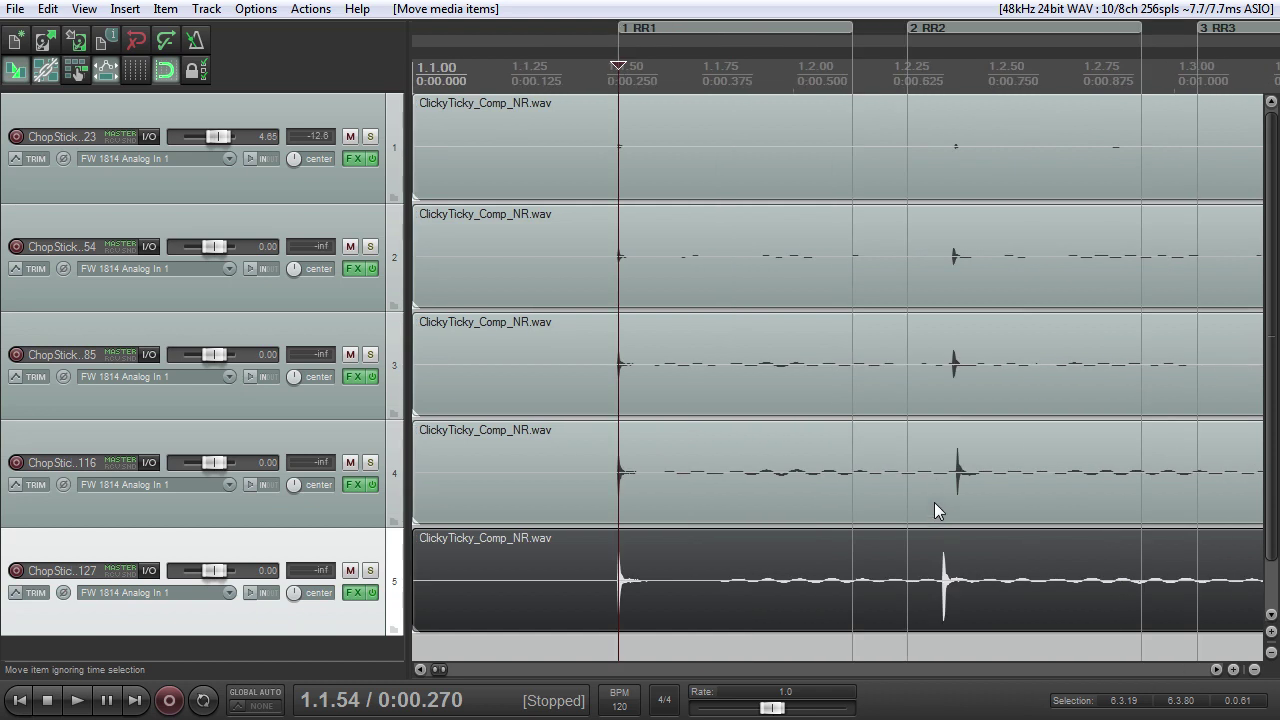
{"action": "left_click", "coordinate": [920, 260]}
{"action": "left_click", "coordinate": [872, 235]}
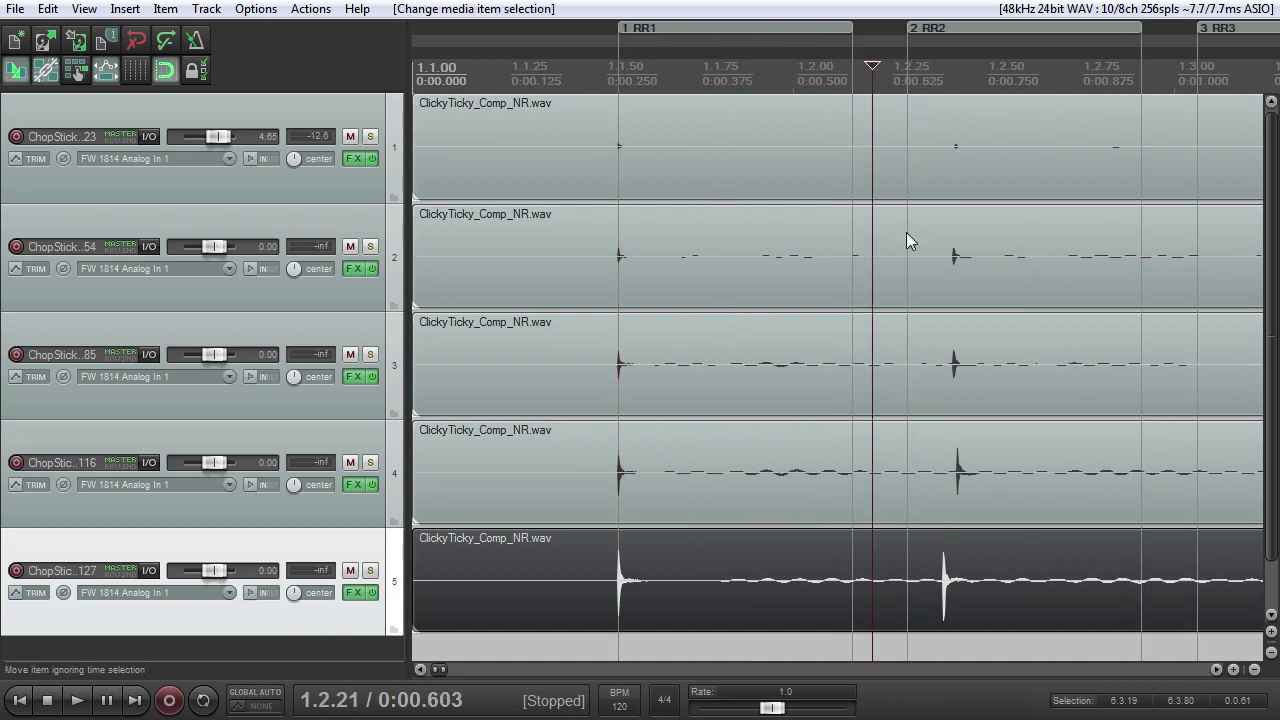
{"action": "left_click_drag", "start_coordinate": [1017, 644], "coordinate": [965, 123]}
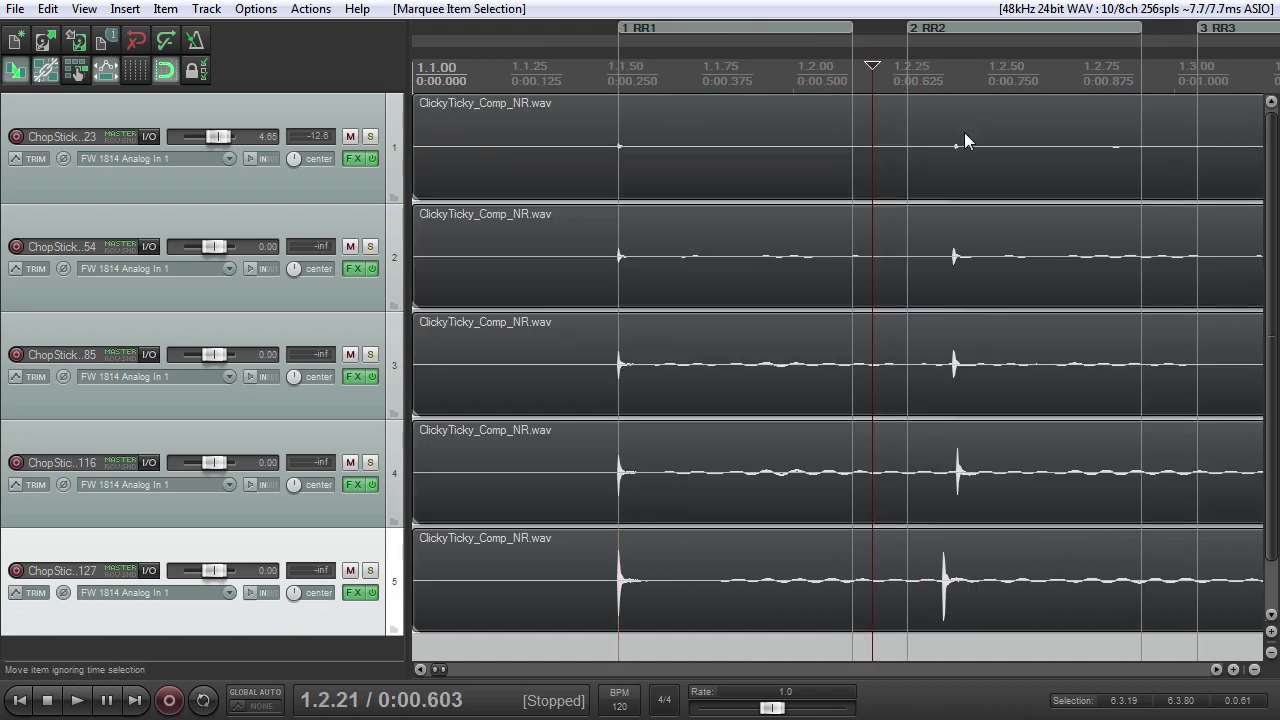
{"action": "key", "text": "s"}
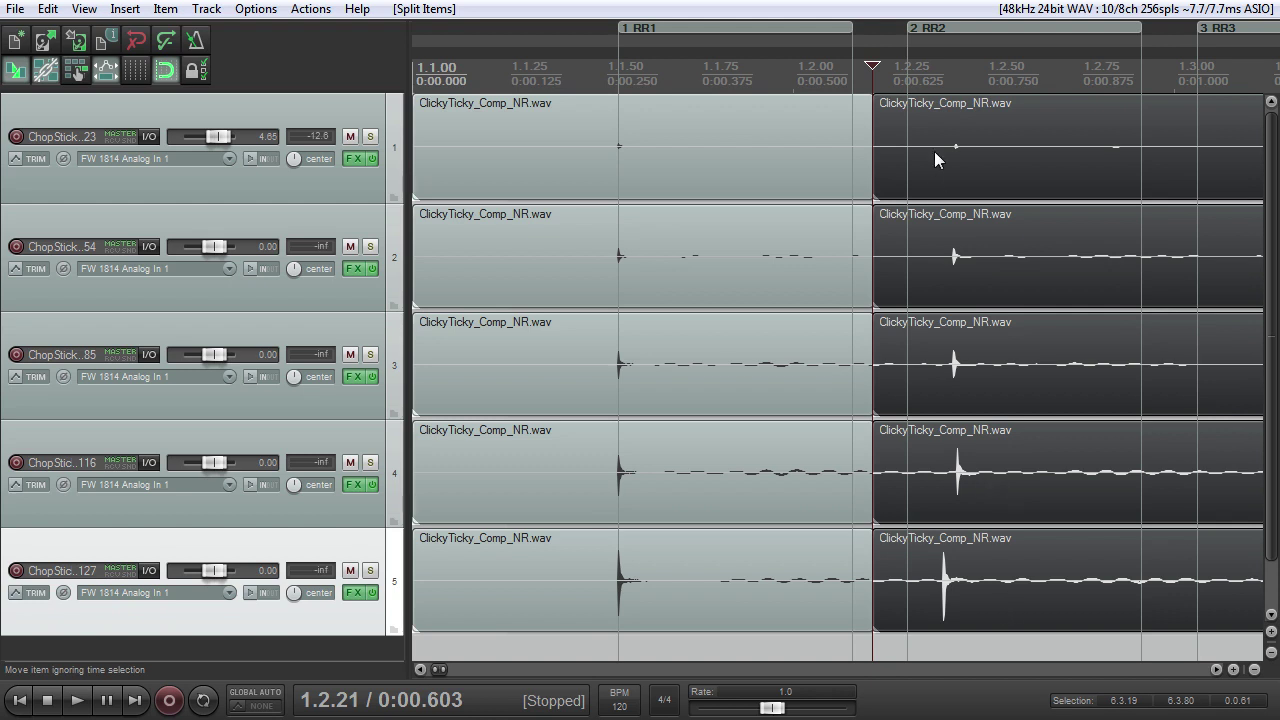
- Place the edit cursor at RR2's start and slip the second pieces on all five tracks so their hit onsets line up with it
{"action": "left_click", "coordinate": [905, 52]}
{"action": "scroll", "coordinate": [941, 181], "scroll_direction": "up", "scroll_amount": 5}
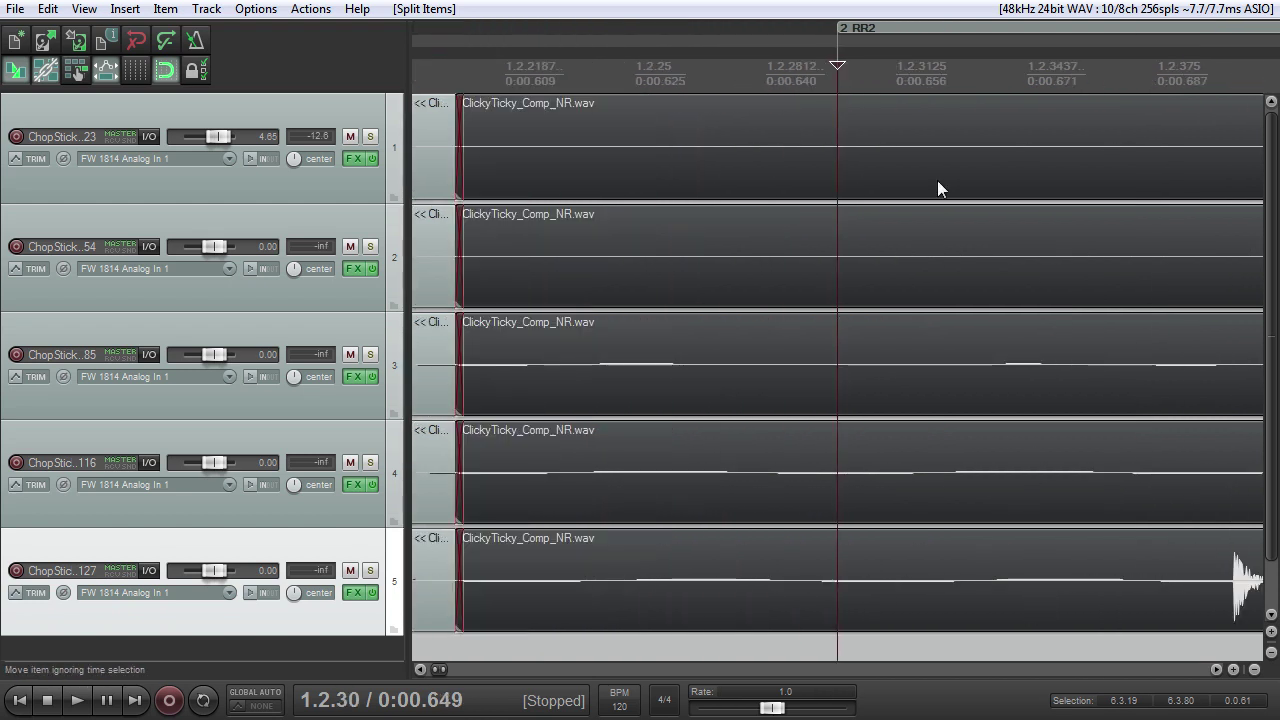
{"action": "left_click_drag", "start_coordinate": [1212, 138], "coordinate": [815, 157]}
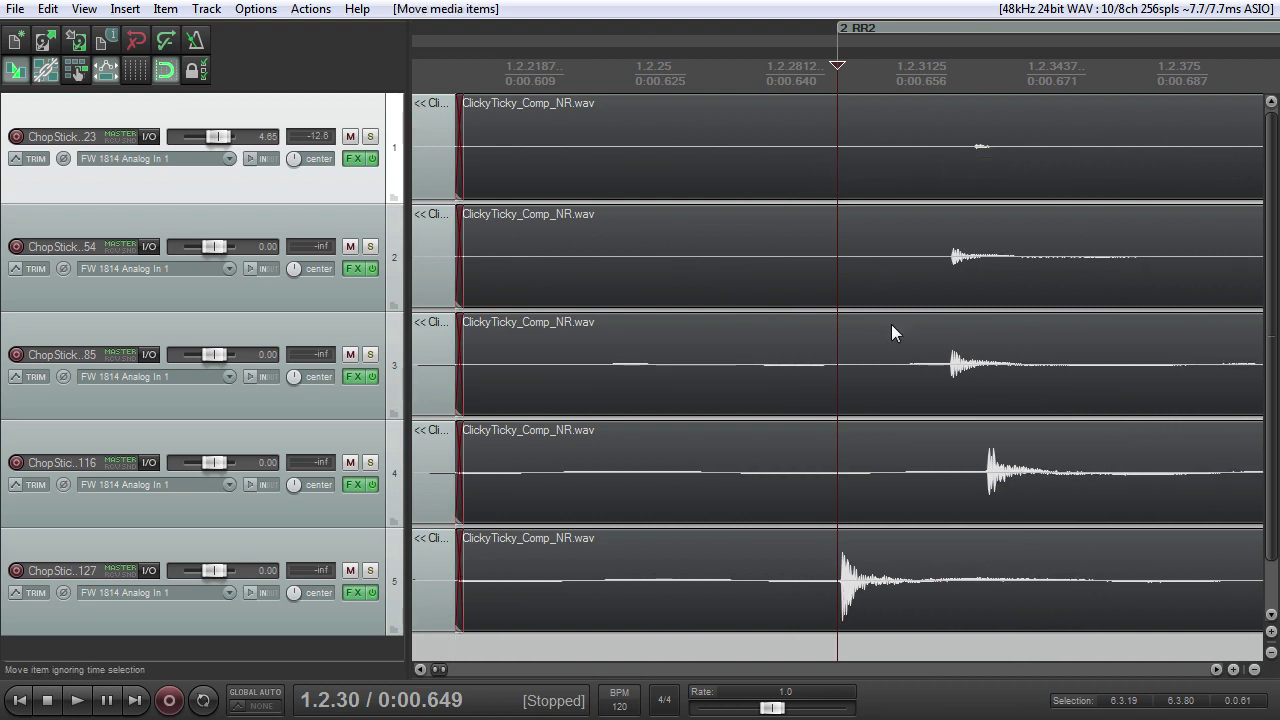
{"action": "scroll", "coordinate": [886, 478], "scroll_direction": "up", "scroll_amount": 5}
{"action": "left_click", "coordinate": [1043, 570]}
{"action": "left_click_drag", "start_coordinate": [1043, 570], "coordinate": [1000, 570]}
{"action": "left_click_drag", "start_coordinate": [568, 490], "coordinate": [1027, 457]}
{"action": "mouse_move", "coordinate": [870, 440]}
{"action": "left_mouse_down"}
{"action": "mouse_move", "coordinate": [872, 429]}
{"action": "mouse_move", "coordinate": [870, 455]}
{"action": "left_mouse_up"}
{"action": "left_click_drag", "start_coordinate": [1113, 351], "coordinate": [887, 347]}
{"action": "left_click_drag", "start_coordinate": [816, 232], "coordinate": [1010, 248]}
{"action": "left_click_drag", "start_coordinate": [1185, 114], "coordinate": [863, 142]}
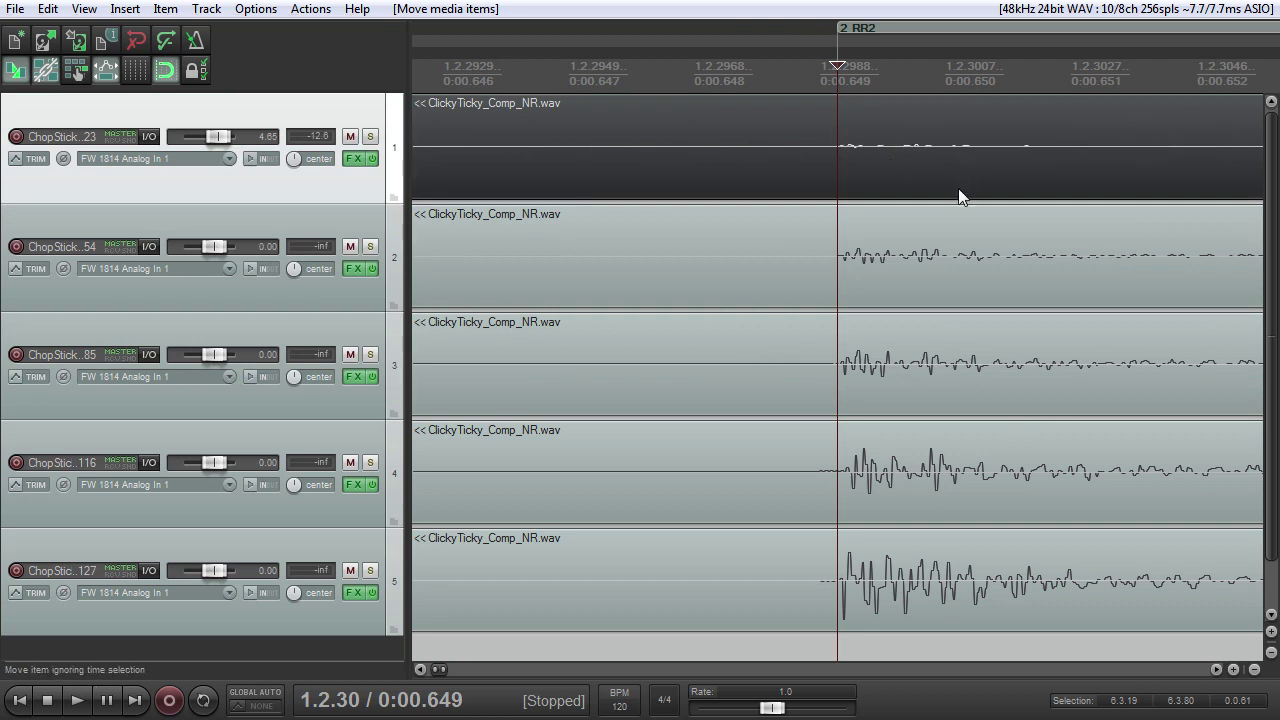
- Split the last items on all five tracks at 1.4.43, at the end of RR4
{"action": "scroll", "coordinate": [960, 200], "scroll_direction": "down", "scroll_amount": 10}
{"action": "left_click", "coordinate": [1117, 72]}
{"action": "scroll", "coordinate": [1137, 517], "scroll_direction": "down", "scroll_amount": 3}
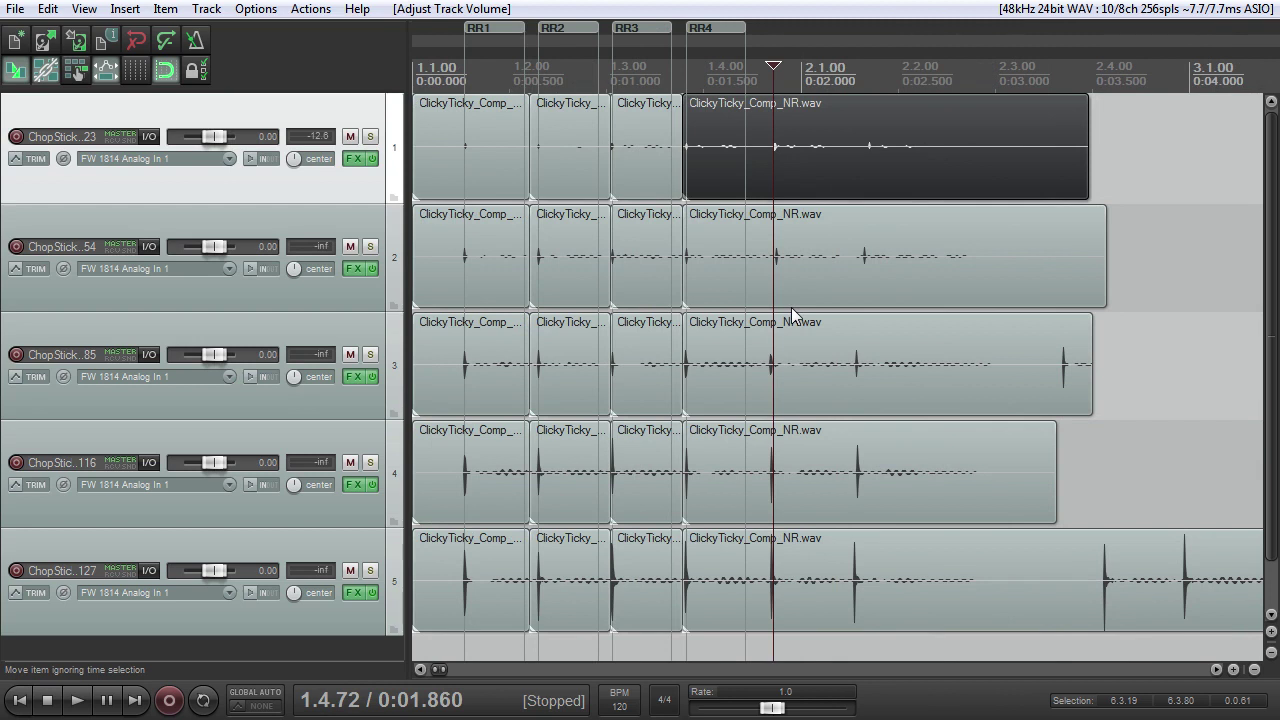
{"action": "left_click", "coordinate": [739, 114]}
{"action": "left_click", "coordinate": [745, 150]}
{"action": "left_click_drag", "start_coordinate": [853, 651], "coordinate": [710, 191]}
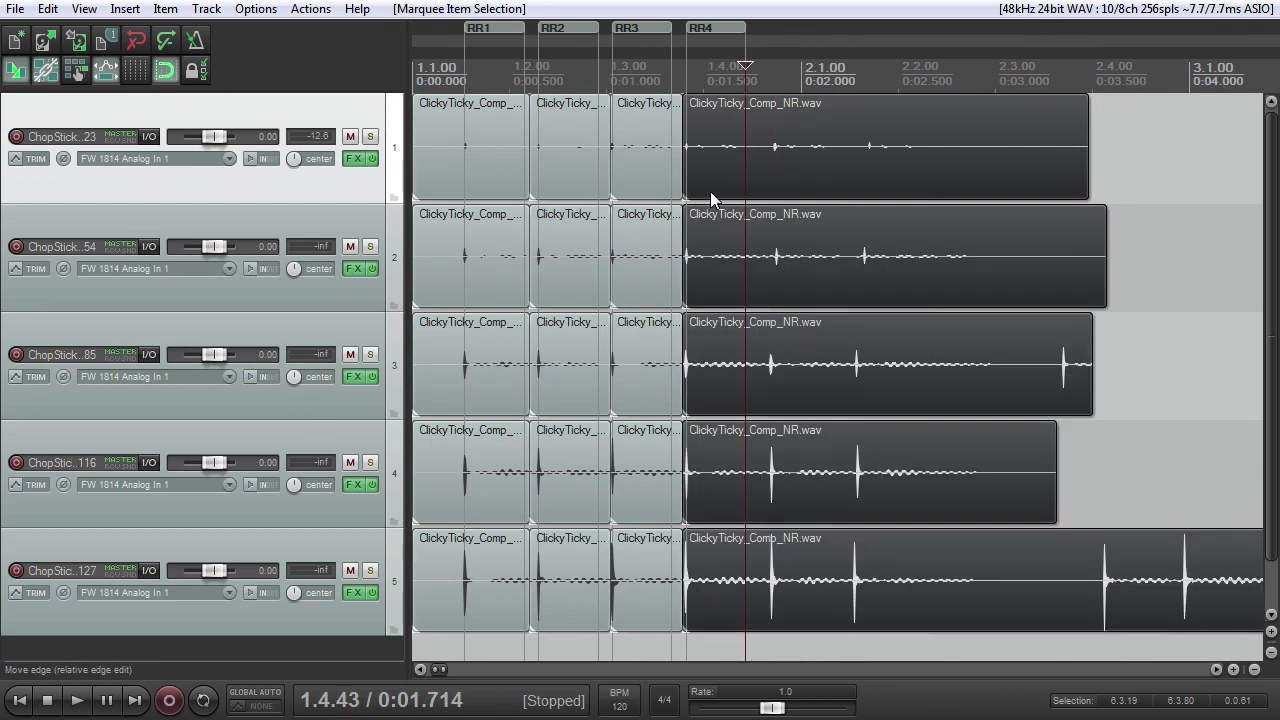
{"action": "key", "text": "s"}
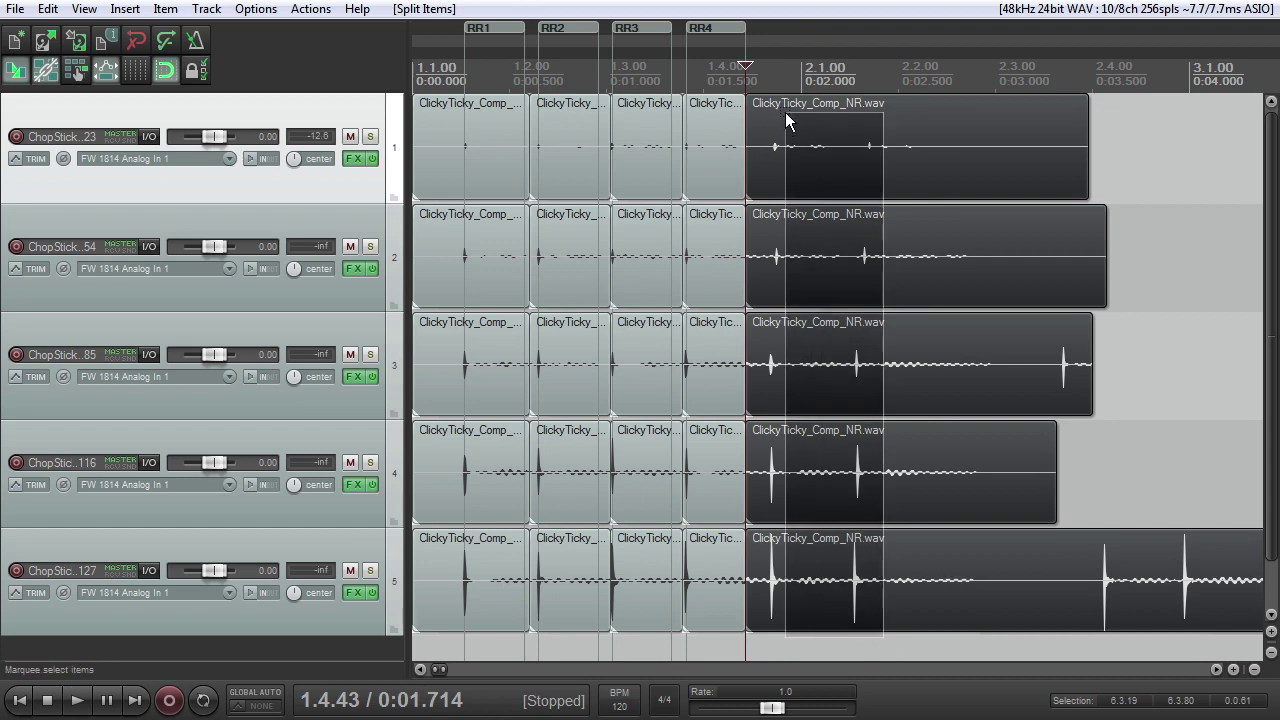
- Move the leftover hits on all five tracks to about 2.1.80 and adjust the fourth pieces' ends to the end of RR4
{"action": "left_click_drag", "start_coordinate": [786, 114], "coordinate": [920, 139]}
{"action": "scroll", "coordinate": [799, 138], "scroll_direction": "up", "scroll_amount": 5}
{"action": "left_click_drag", "start_coordinate": [891, 203], "coordinate": [824, 521]}
{"action": "scroll", "coordinate": [824, 521], "scroll_direction": "down", "scroll_amount": 15}
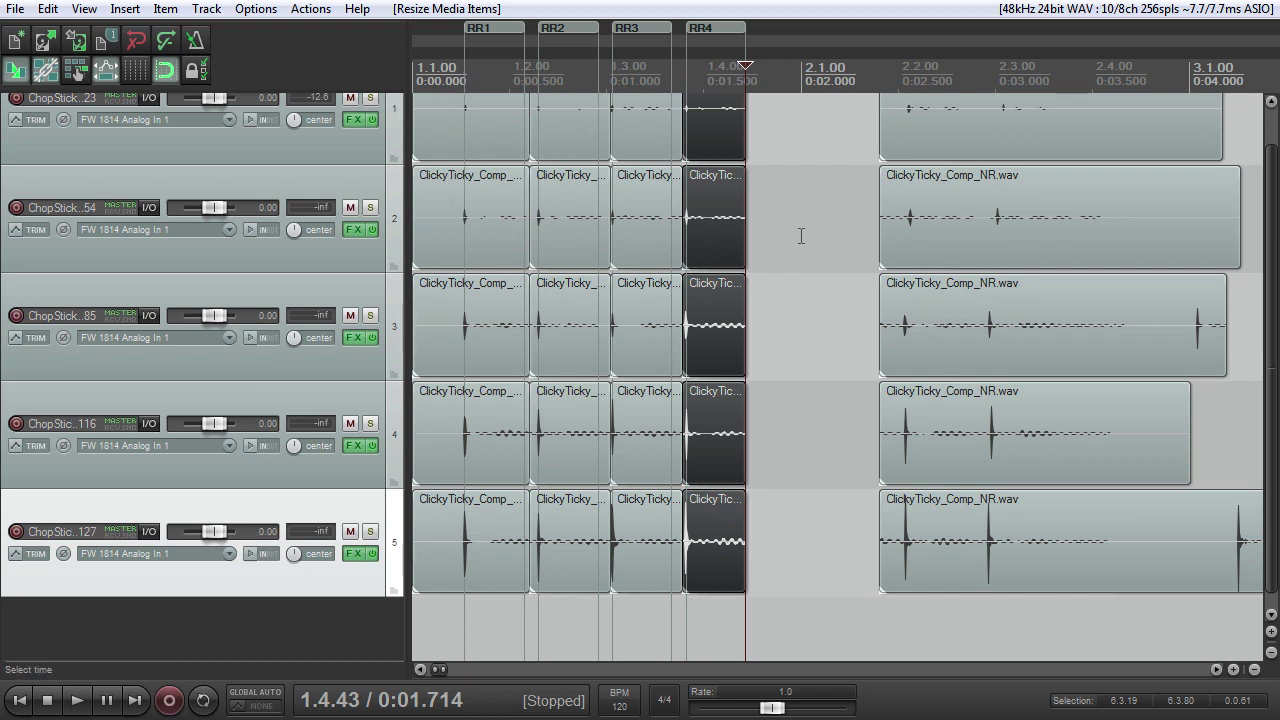
{"action": "scroll", "coordinate": [1277, 180], "scroll_direction": "up", "scroll_amount": 1}
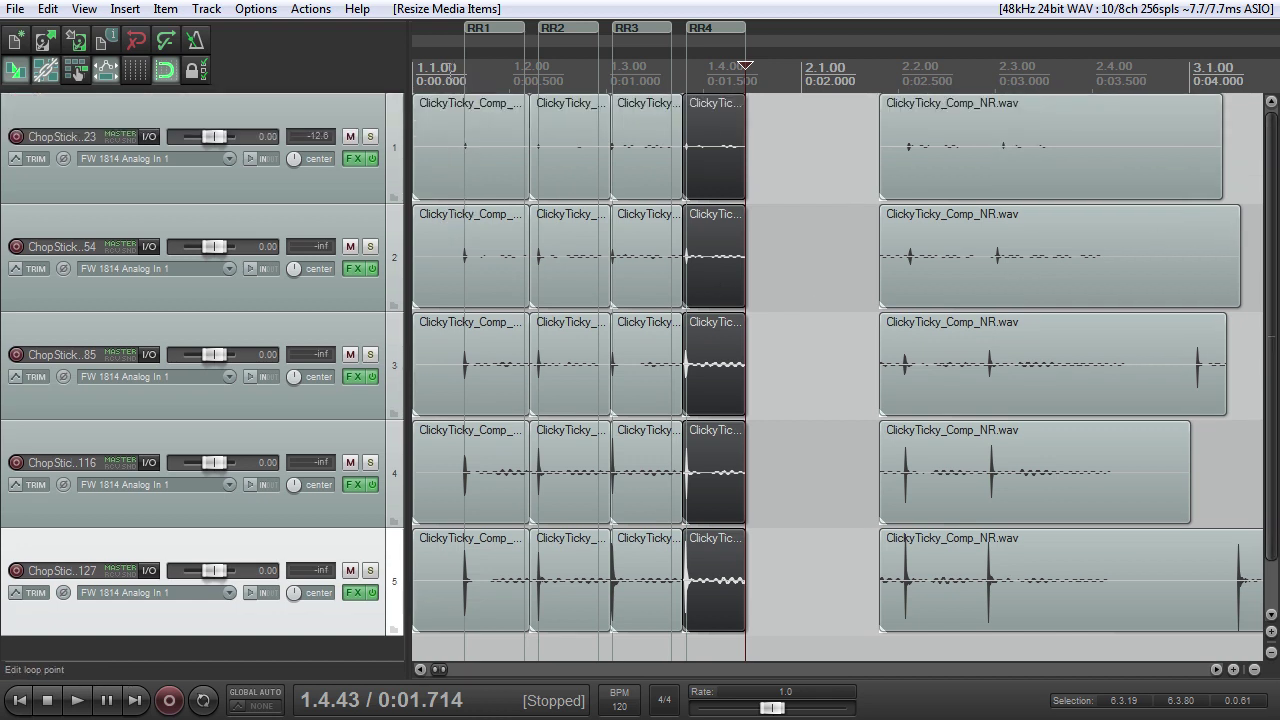
- Split the first items on all five tracks at RR1's bounds and delete the pieces before RR1
{"action": "left_click_drag", "start_coordinate": [467, 70], "coordinate": [527, 70]}
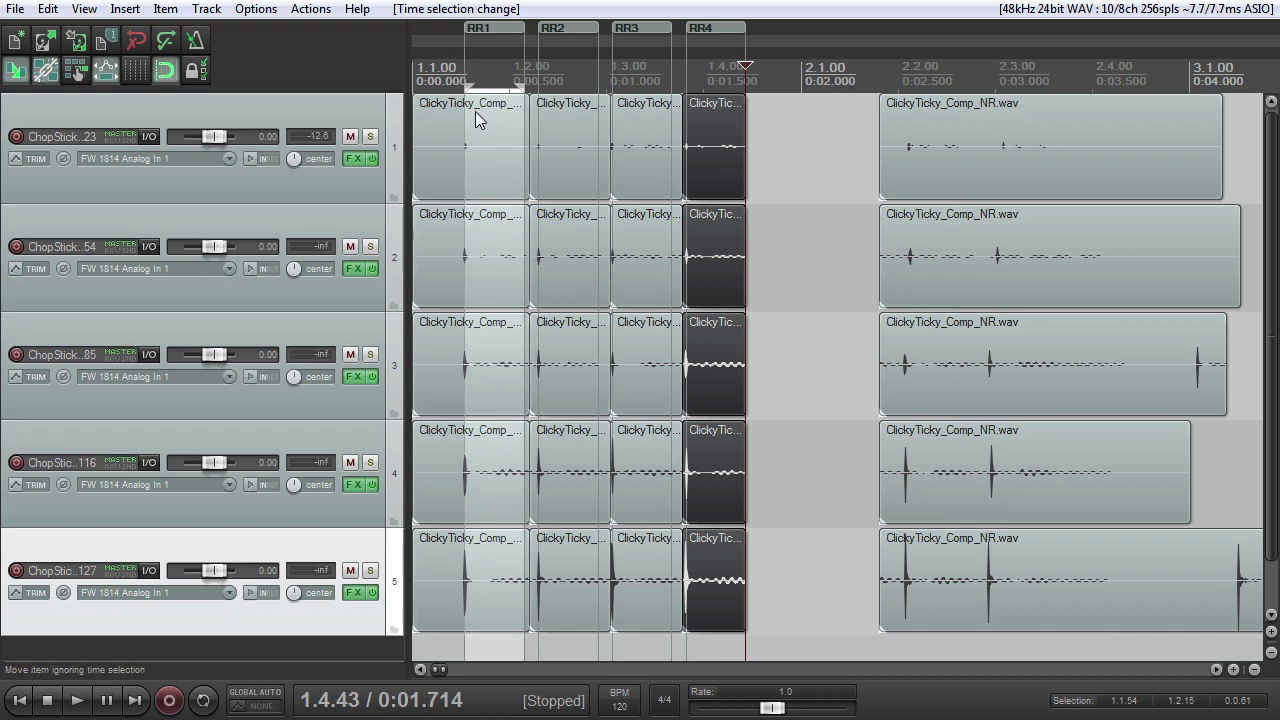
{"action": "left_click", "coordinate": [772, 365]}
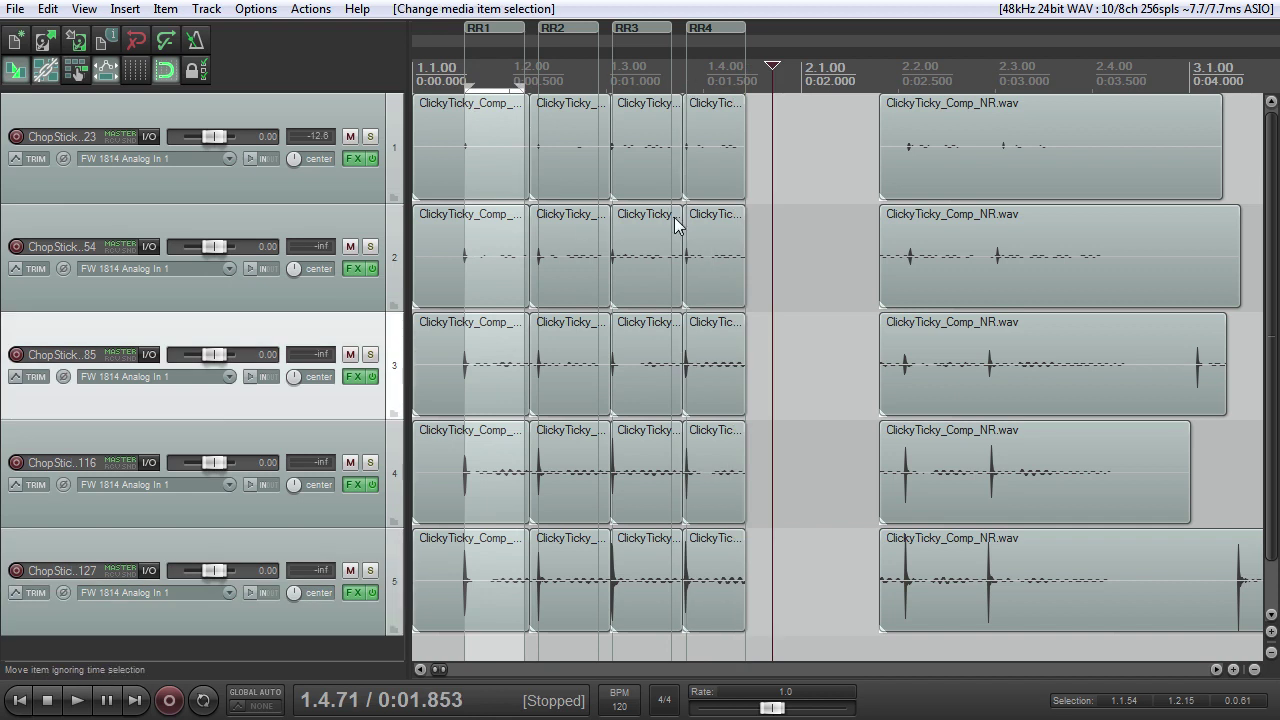
{"action": "key", "text": "shift+s"}
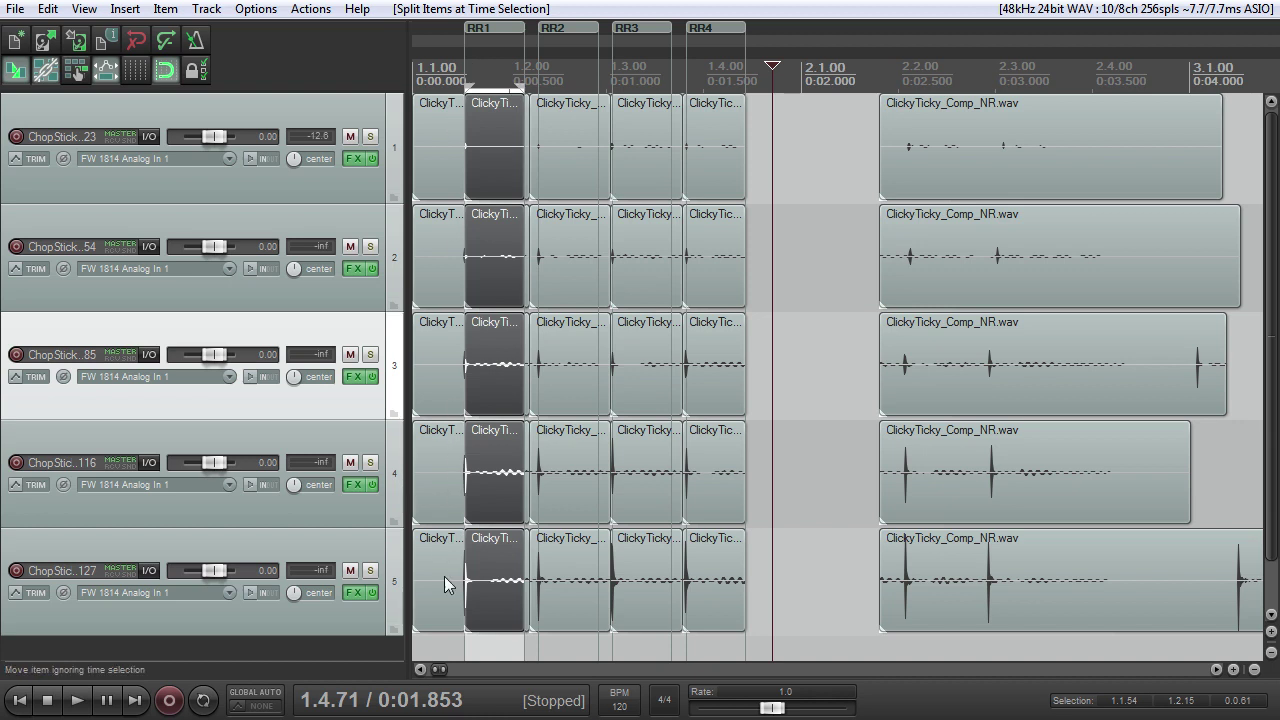
{"action": "left_click_drag", "start_coordinate": [440, 642], "coordinate": [407, 81]}
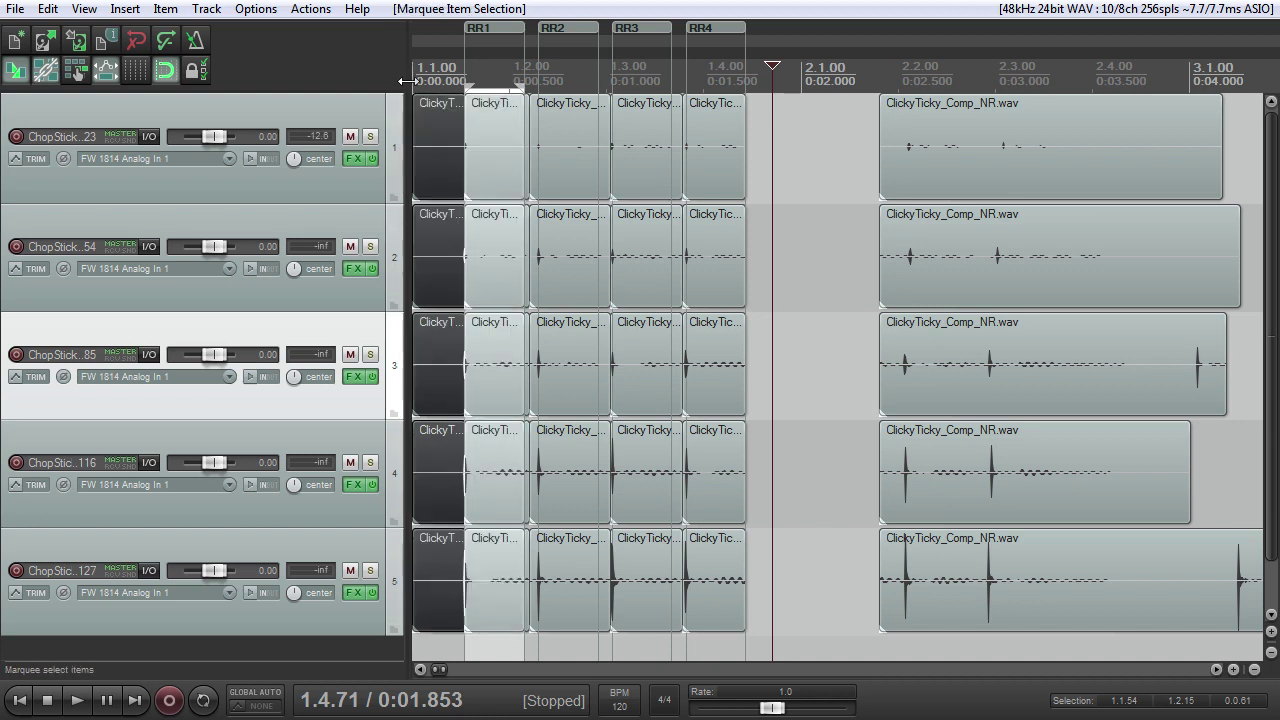
{"action": "key", "text": "Delete"}
- Split the items on all five tracks at the bounds of regions RR2 and RR3
{"action": "left_click_drag", "start_coordinate": [538, 66], "coordinate": [598, 72]}
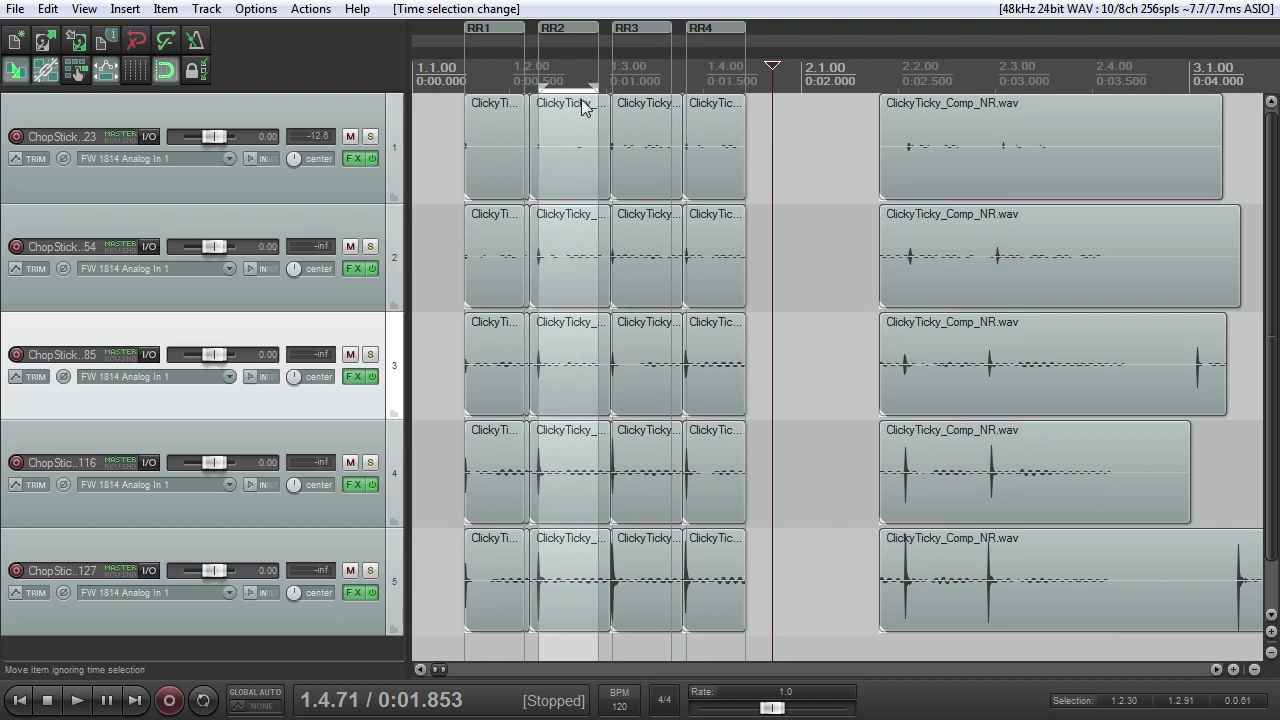
{"action": "key", "text": "s"}
{"action": "scroll", "coordinate": [583, 107], "scroll_direction": "up", "scroll_amount": 2}
{"action": "left_click_drag", "start_coordinate": [720, 72], "coordinate": [800, 77]}
{"action": "scroll", "coordinate": [800, 77], "scroll_direction": "up", "scroll_amount": 3}
{"action": "scroll", "coordinate": [768, 146], "scroll_direction": "down", "scroll_amount": 1}
{"action": "left_click", "coordinate": [768, 146]}
{"action": "left_click", "coordinate": [617, 163]}
{"action": "scroll", "coordinate": [599, 172], "scroll_direction": "down", "scroll_amount": 4}
- Delete the leftover slivers between RR1 and RR2 on all five tracks
{"action": "left_click", "coordinate": [493, 72]}
{"action": "scroll", "coordinate": [515, 105], "scroll_direction": "up", "scroll_amount": 6}
{"action": "left_click", "coordinate": [1014, 646]}
{"action": "left_click_drag", "start_coordinate": [1014, 646], "coordinate": [860, 95]}
{"action": "key", "text": "Delete"}
- Delete the leftover slivers between RR2 and RR3 on all five tracks
{"action": "scroll", "coordinate": [908, 171], "scroll_direction": "down", "scroll_amount": 3}
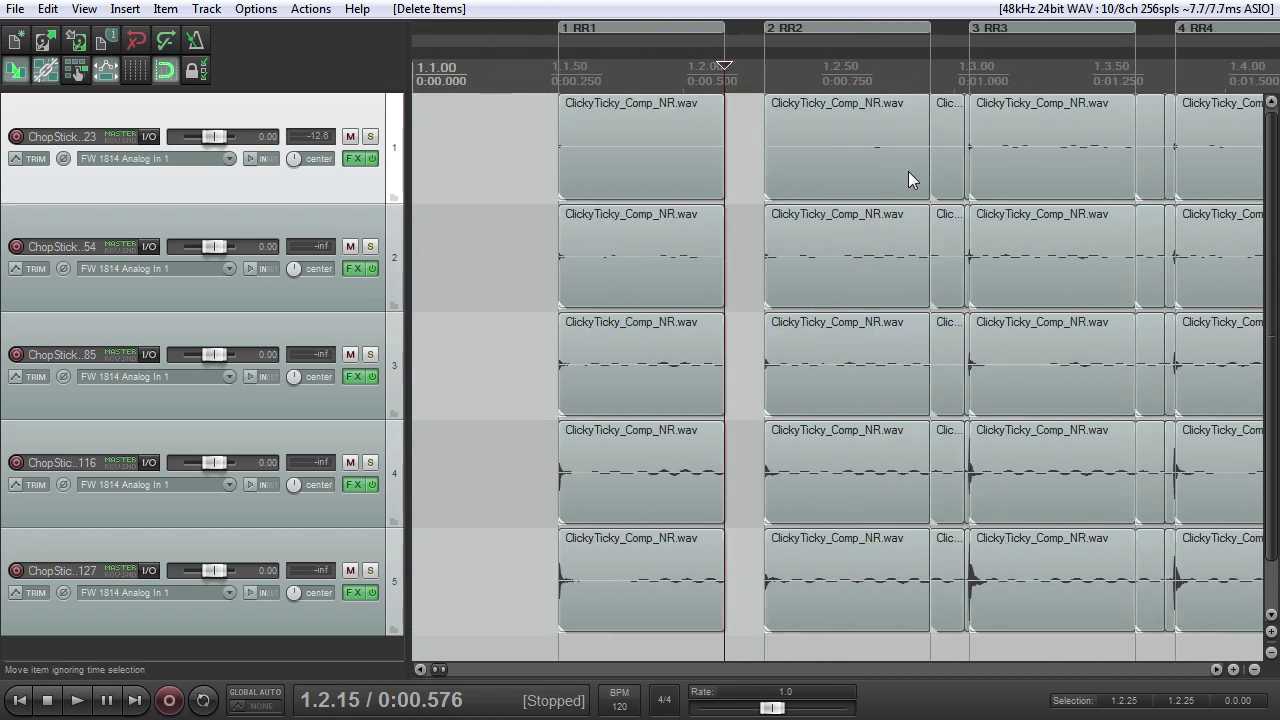
{"action": "left_click", "coordinate": [806, 48]}
{"action": "scroll", "coordinate": [685, 116], "scroll_direction": "up", "scroll_amount": 4}
{"action": "scroll", "coordinate": [800, 409], "scroll_direction": "up", "scroll_amount": 2}
{"action": "left_click_drag", "start_coordinate": [1015, 645], "coordinate": [795, 180]}
{"action": "key", "text": "Delete"}
- Delete the leftover slivers between RR3 and RR4 on all five tracks and return the edit cursor to the project start
{"action": "scroll", "coordinate": [790, 176], "scroll_direction": "down", "scroll_amount": 3}
{"action": "scroll", "coordinate": [790, 176], "scroll_direction": "down", "scroll_amount": 2}
{"action": "left_click", "coordinate": [1128, 57]}
{"action": "left_click_drag", "start_coordinate": [1149, 647], "coordinate": [1110, 100]}
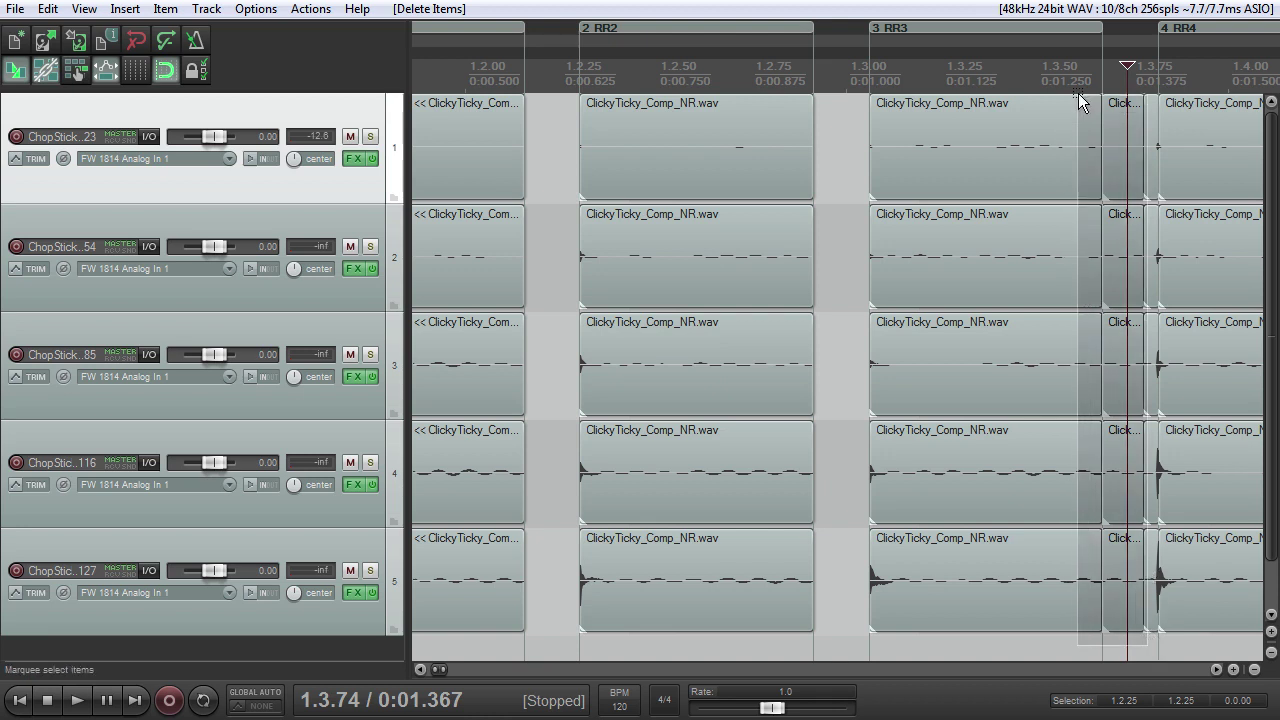
{"action": "key", "text": "Delete"}
{"action": "scroll", "coordinate": [1053, 157], "scroll_direction": "down", "scroll_amount": 3}
{"action": "scroll", "coordinate": [1053, 157], "scroll_direction": "down", "scroll_amount": 1}
{"action": "left_click", "coordinate": [871, 329]}
{"action": "key", "text": "Home"}
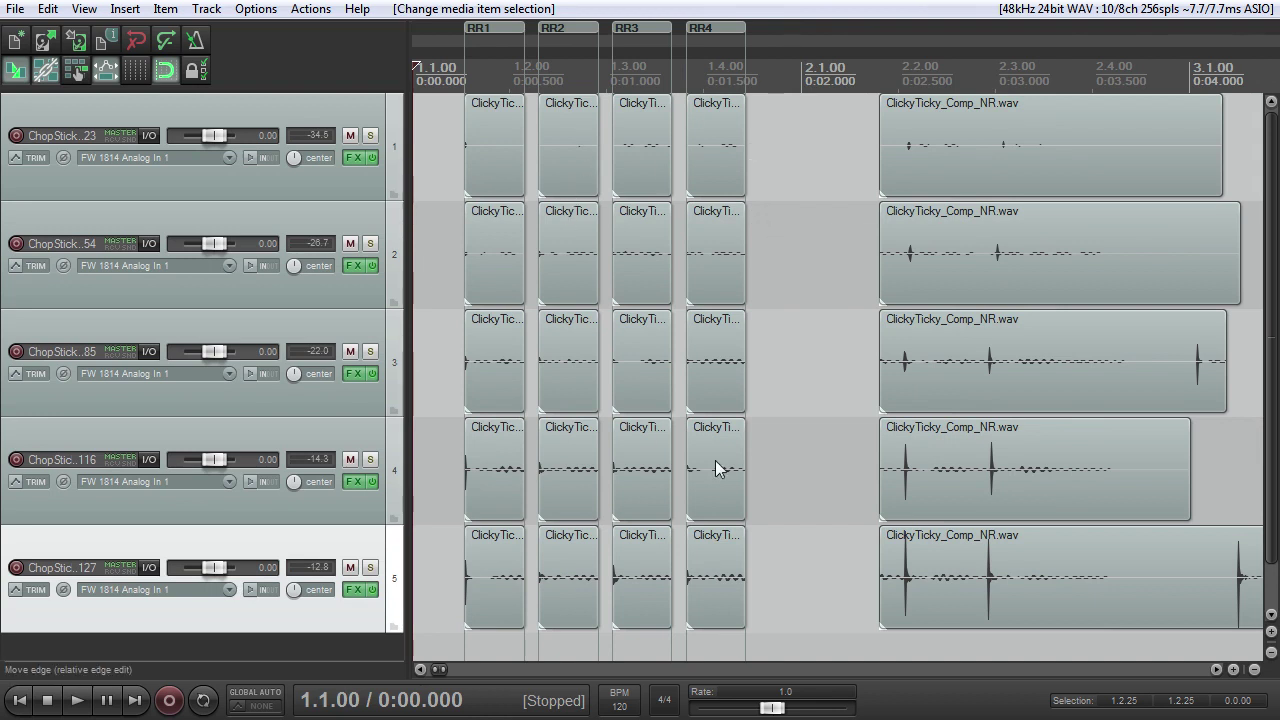
- Normalize all RR1 to RR4 items on the five tracks together with common gain
{"action": "left_click_drag", "start_coordinate": [771, 586], "coordinate": [433, 100]}
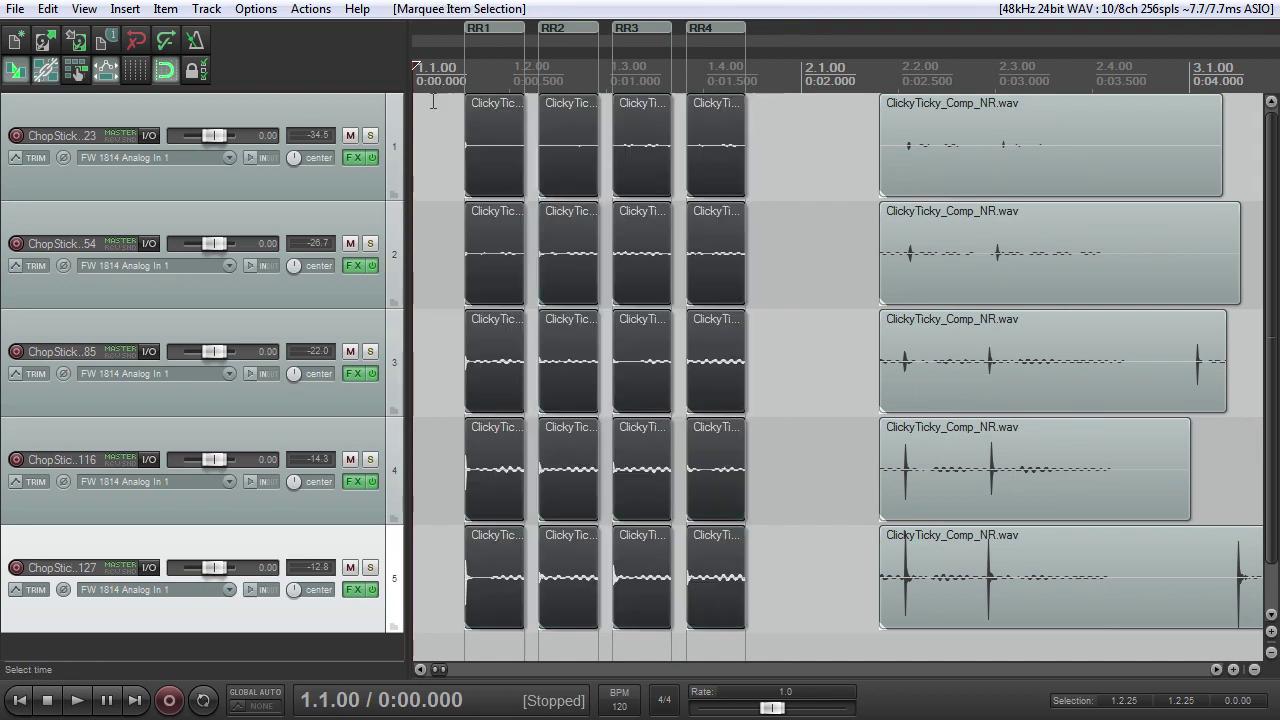
{"action": "right_click", "coordinate": [476, 134]}
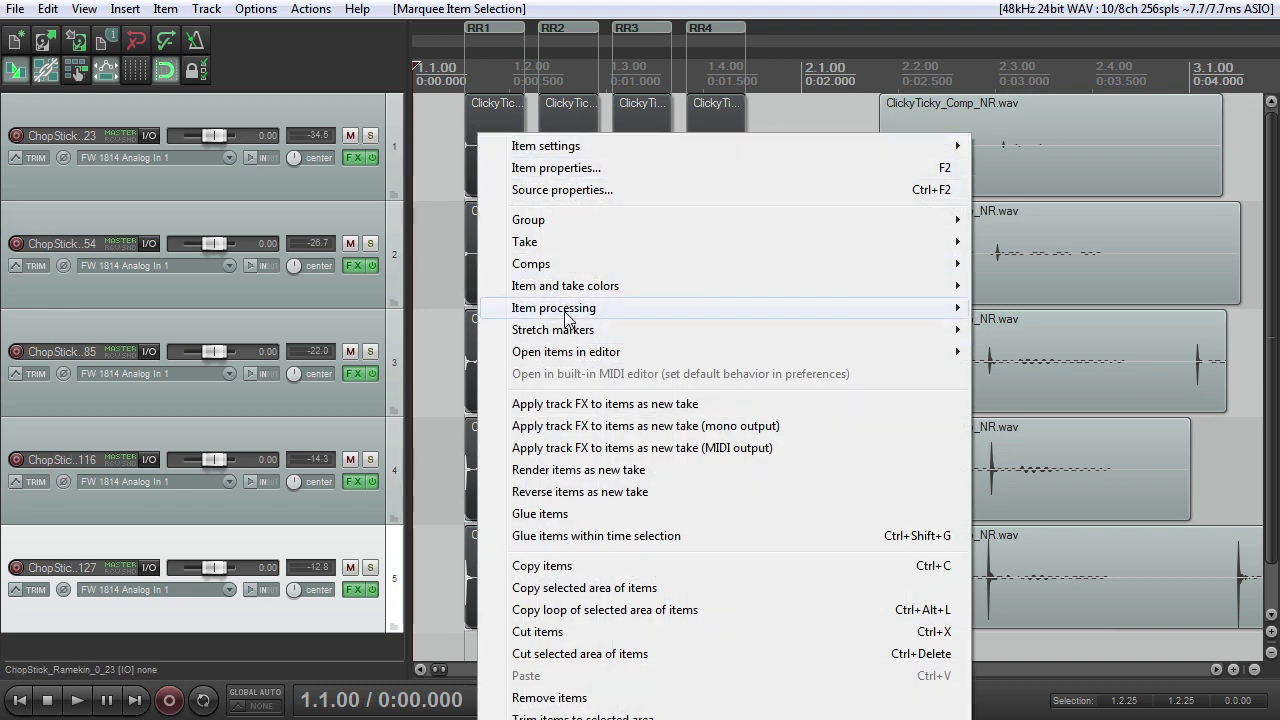
{"action": "mouse_move", "coordinate": [568, 312]}
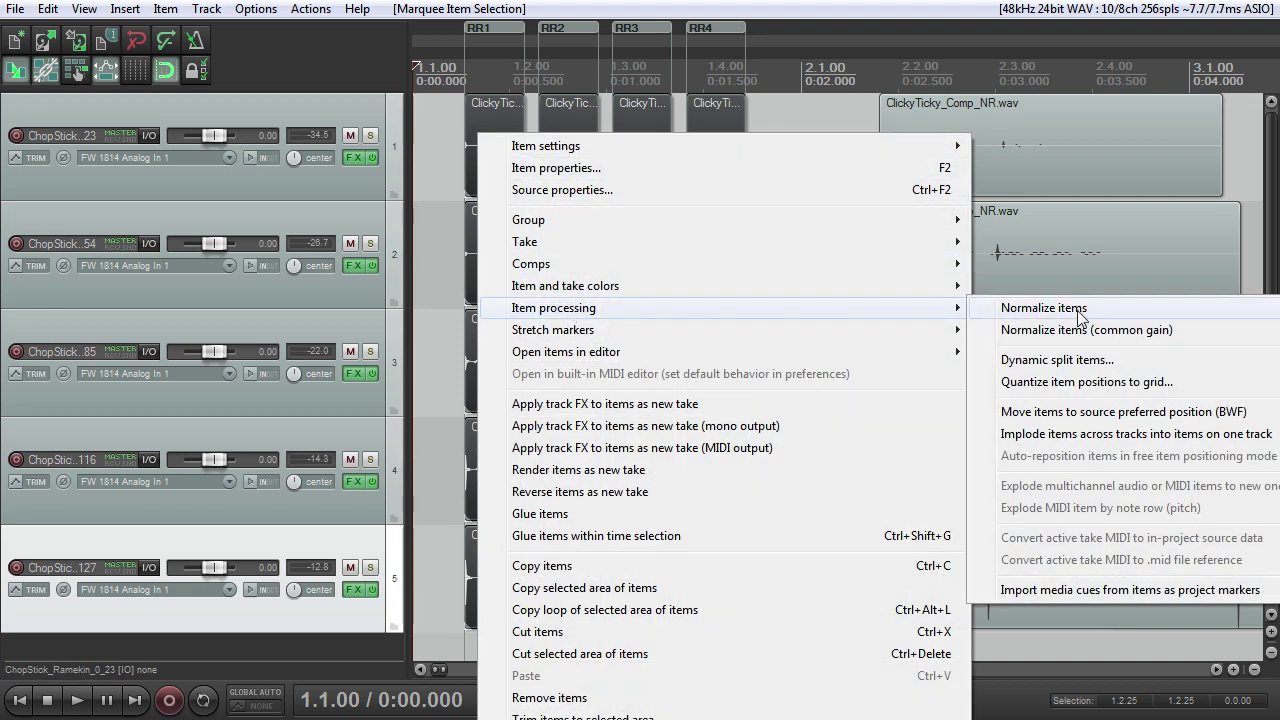
{"action": "left_click", "coordinate": [1012, 339]}
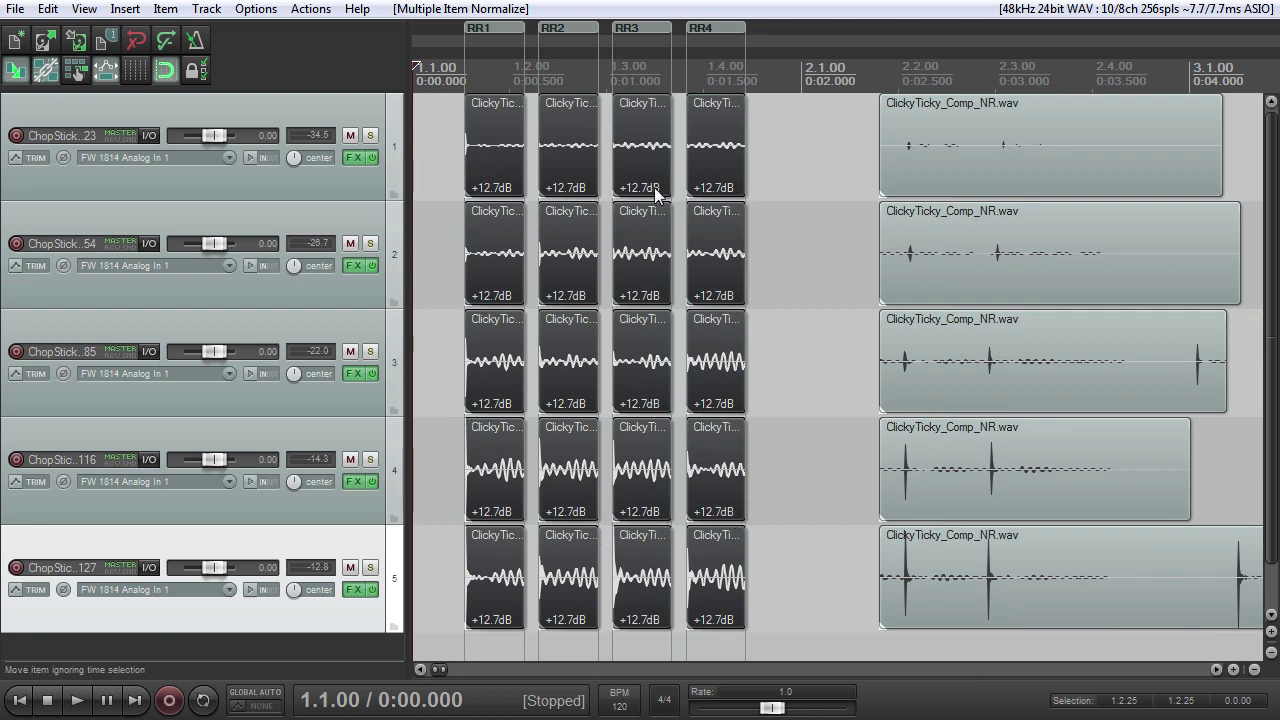
- Set the take volume of all RR1 to RR4 items to +8.02 dB in the item properties
{"action": "left_click_drag", "start_coordinate": [424, 150], "coordinate": [489, 570]}
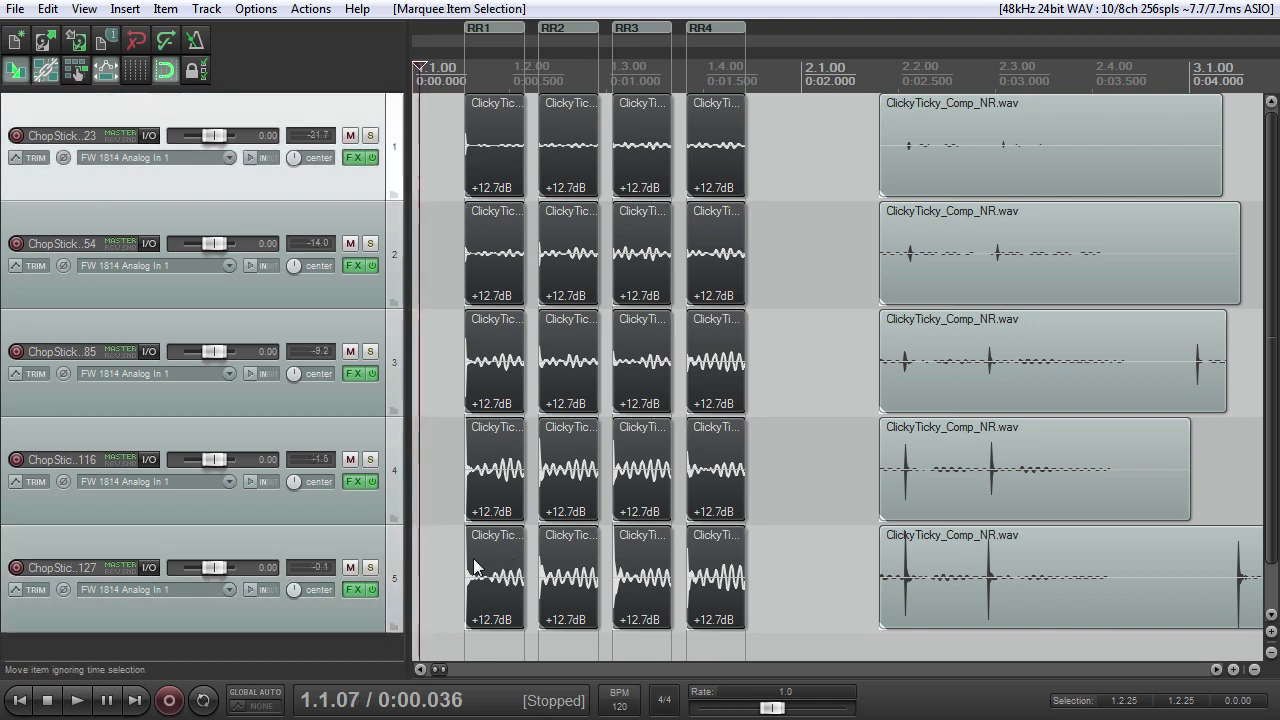
{"action": "right_click", "coordinate": [474, 560]}
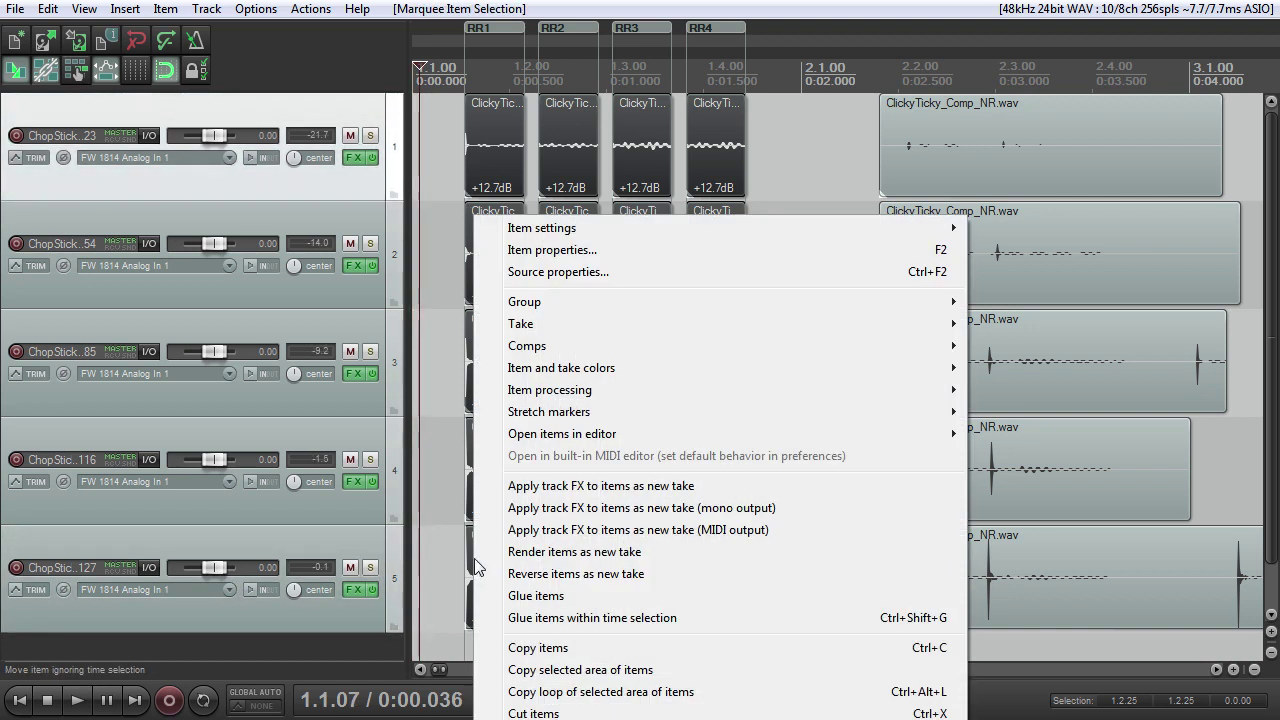
{"action": "left_click", "coordinate": [594, 251]}
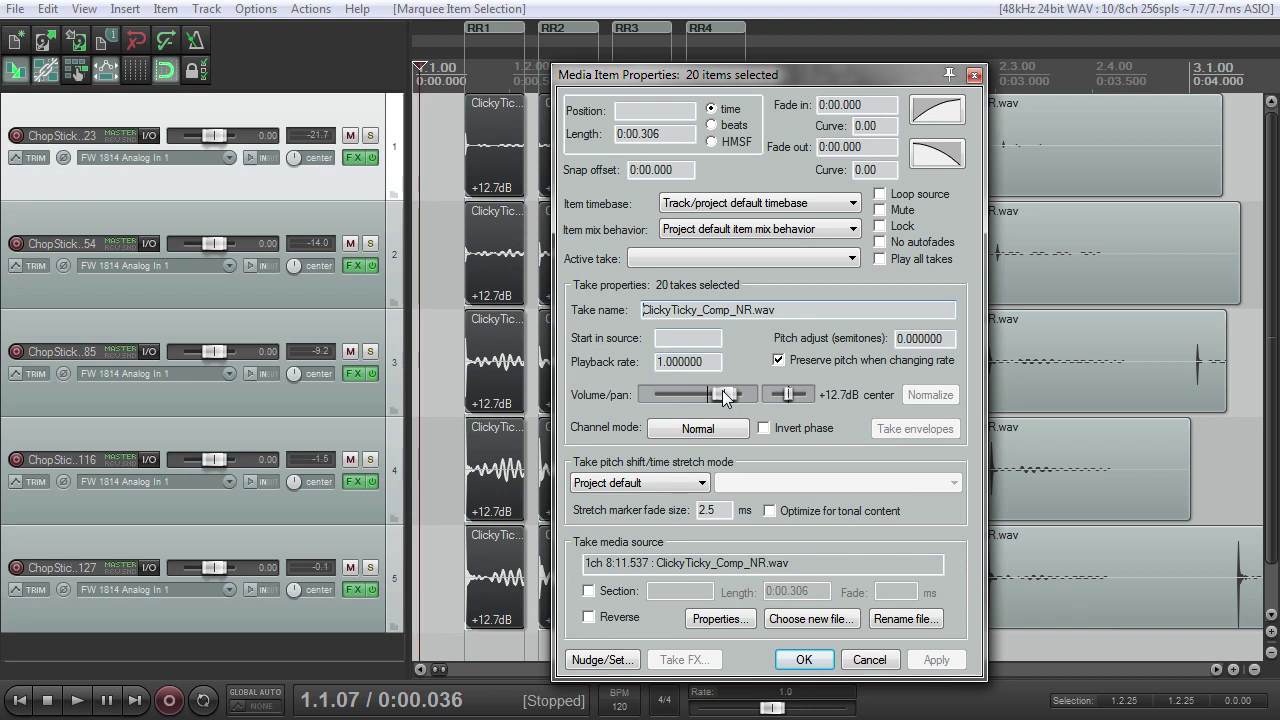
{"action": "left_click_drag", "start_coordinate": [726, 395], "coordinate": [719, 397]}
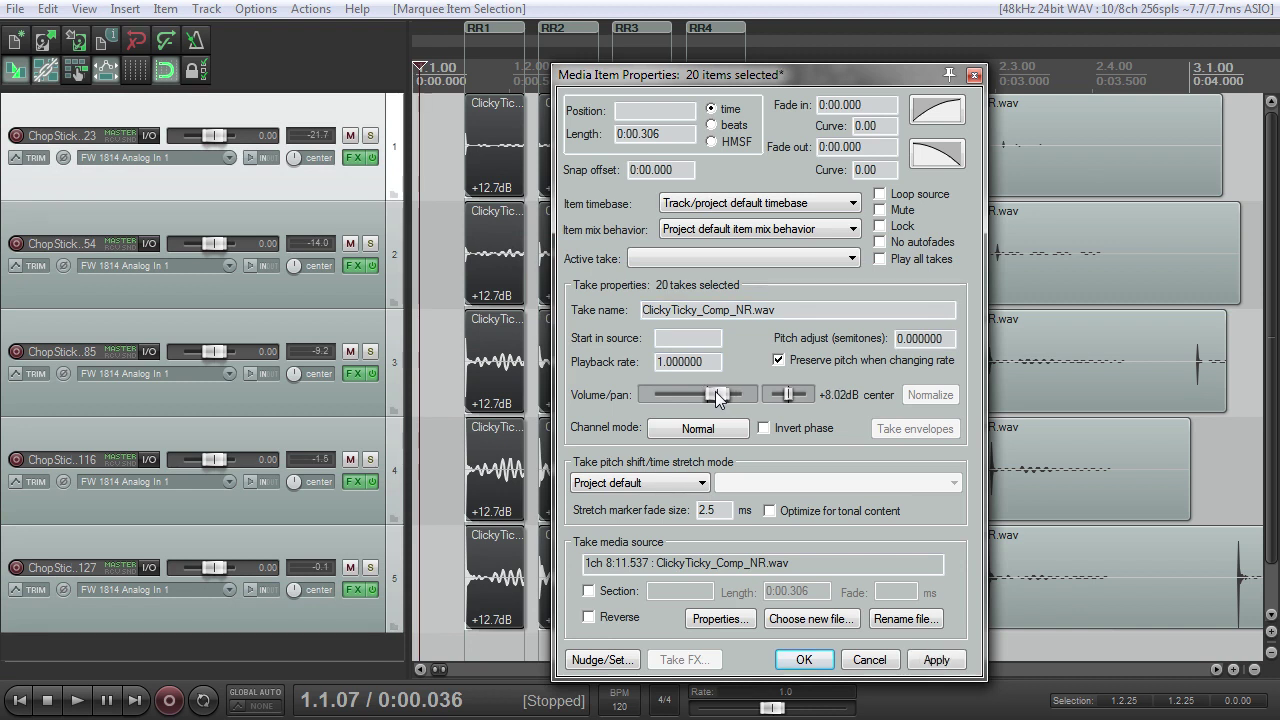
{"action": "left_click", "coordinate": [804, 660]}
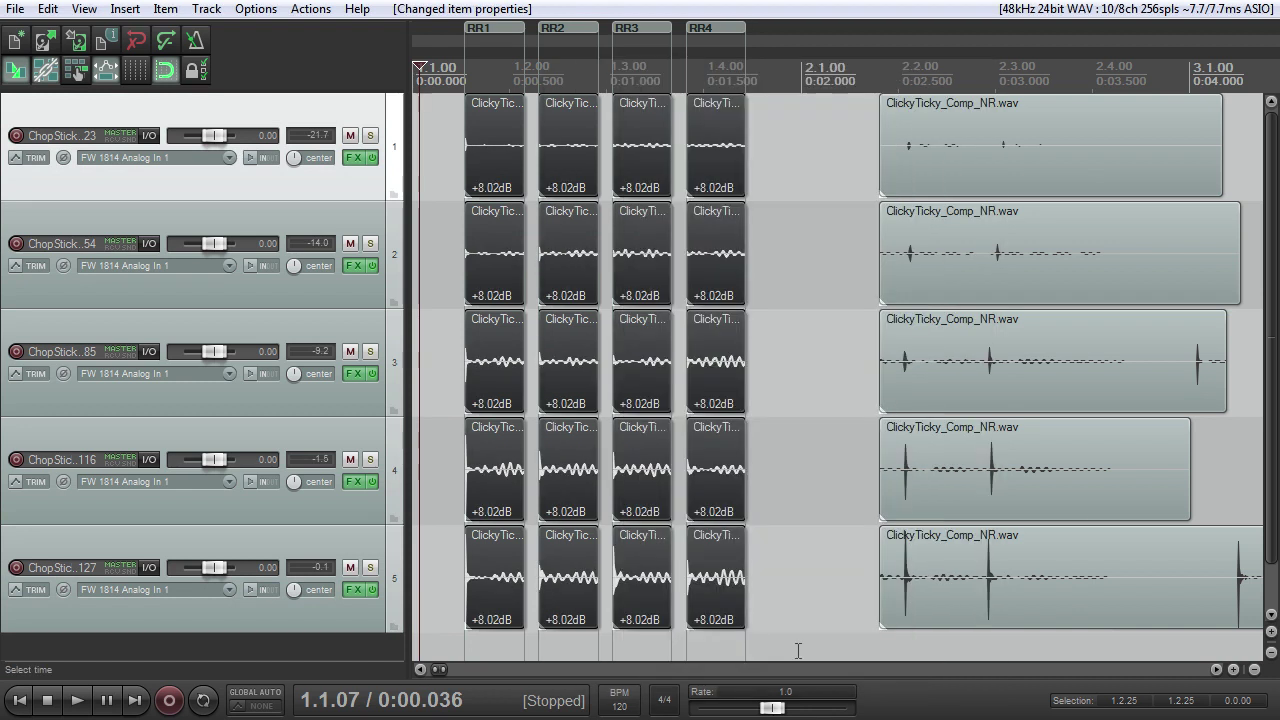
{"action": "left_click", "coordinate": [438, 168]}
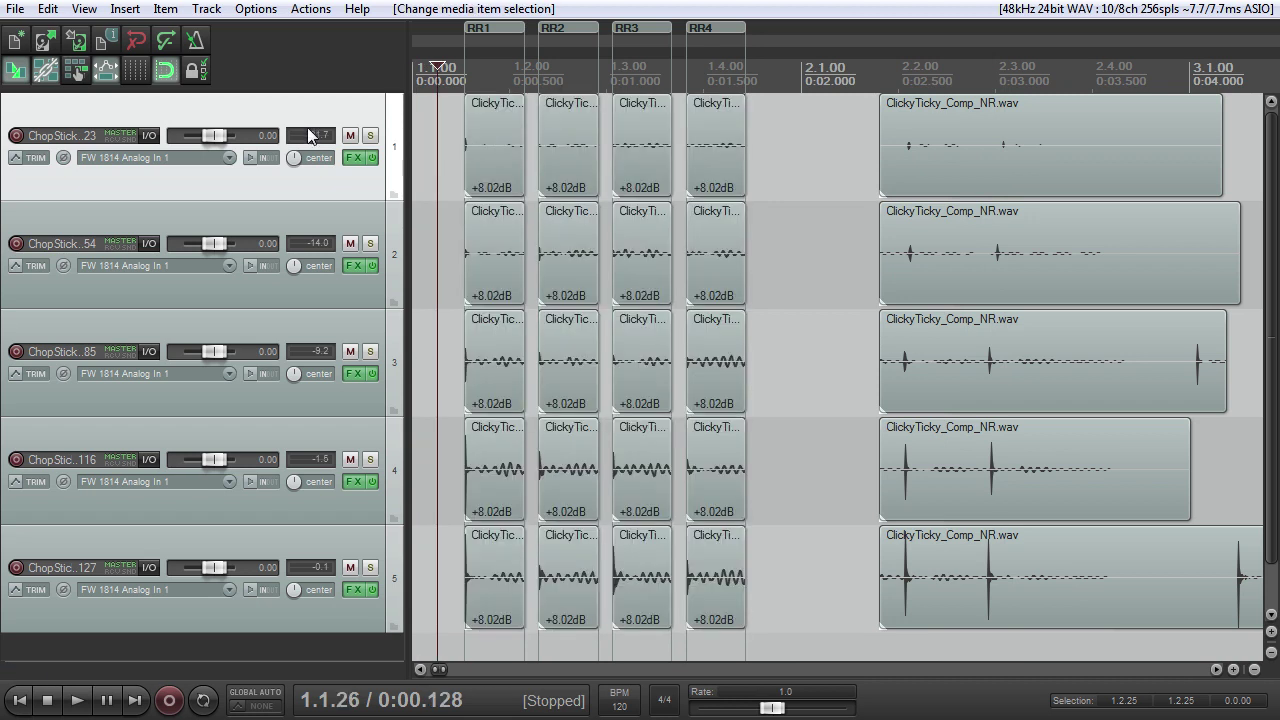
- Play the four hits of the first and second tracks, soloing each track in turn
{"action": "left_click", "coordinate": [370, 135]}
{"action": "key", "text": "space"}
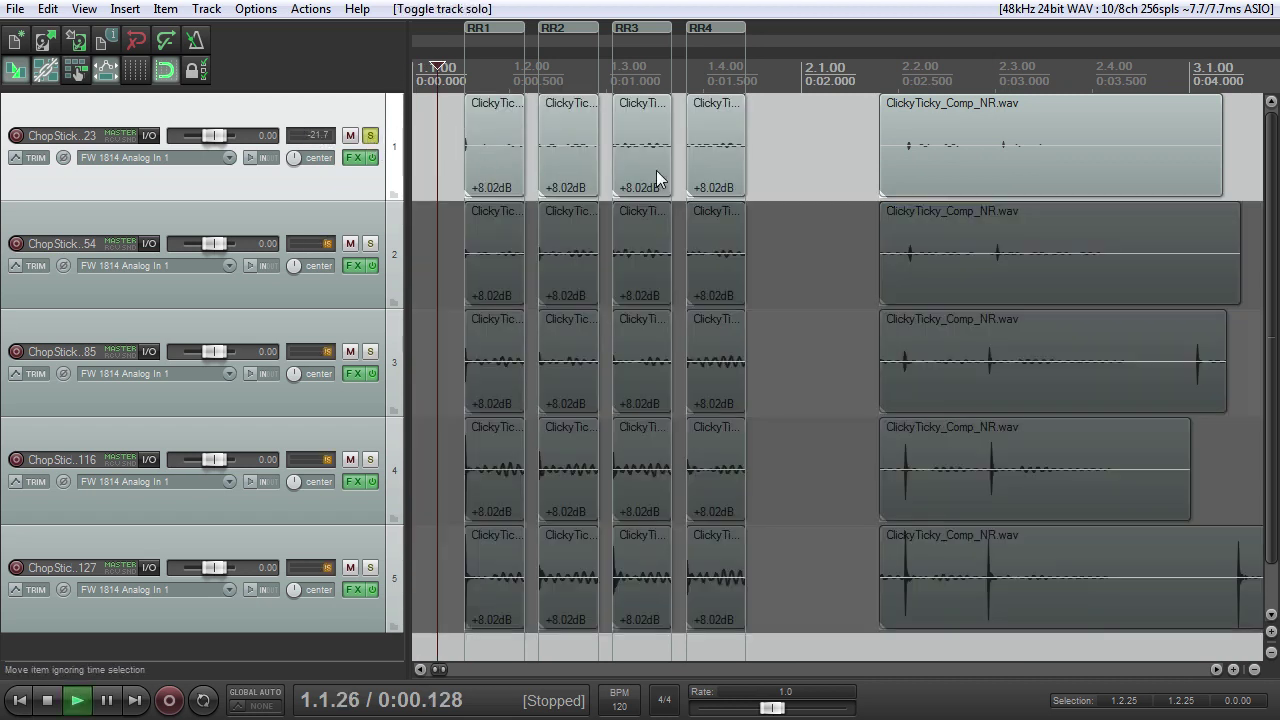
{"action": "key", "text": "space"}
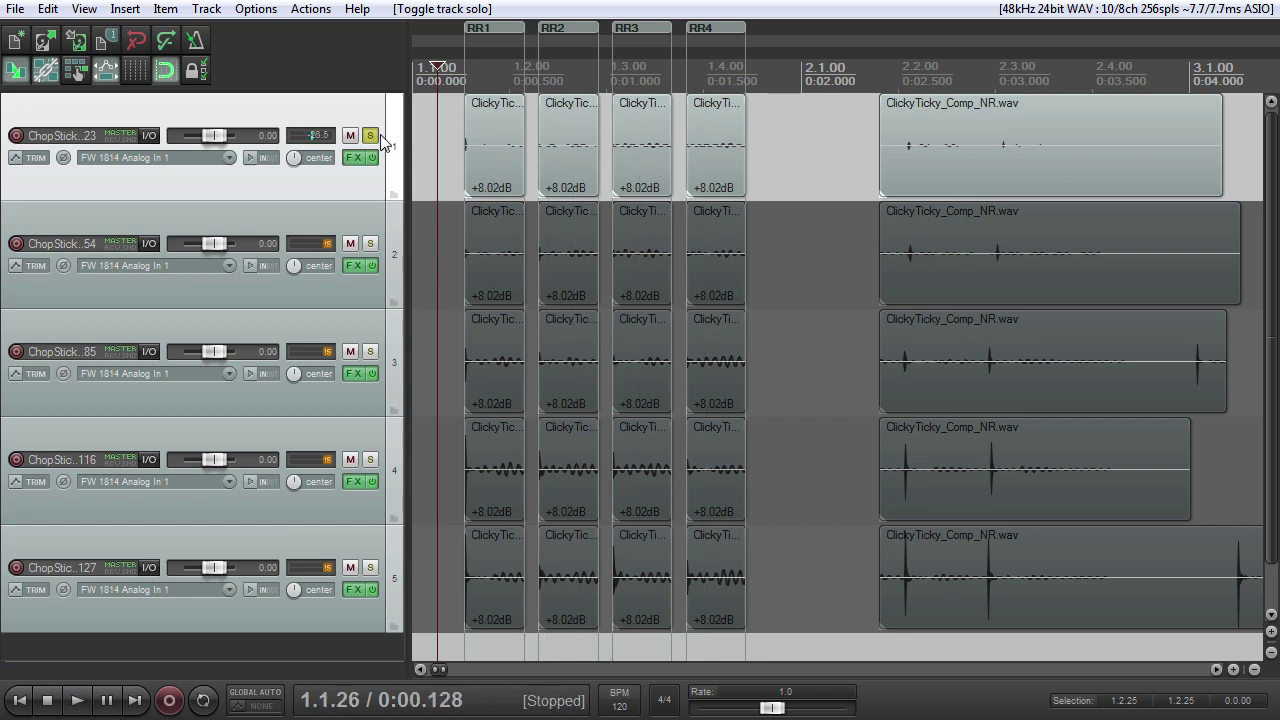
{"action": "left_click", "coordinate": [370, 136]}
{"action": "left_click", "coordinate": [370, 244]}
{"action": "key", "text": "space"}
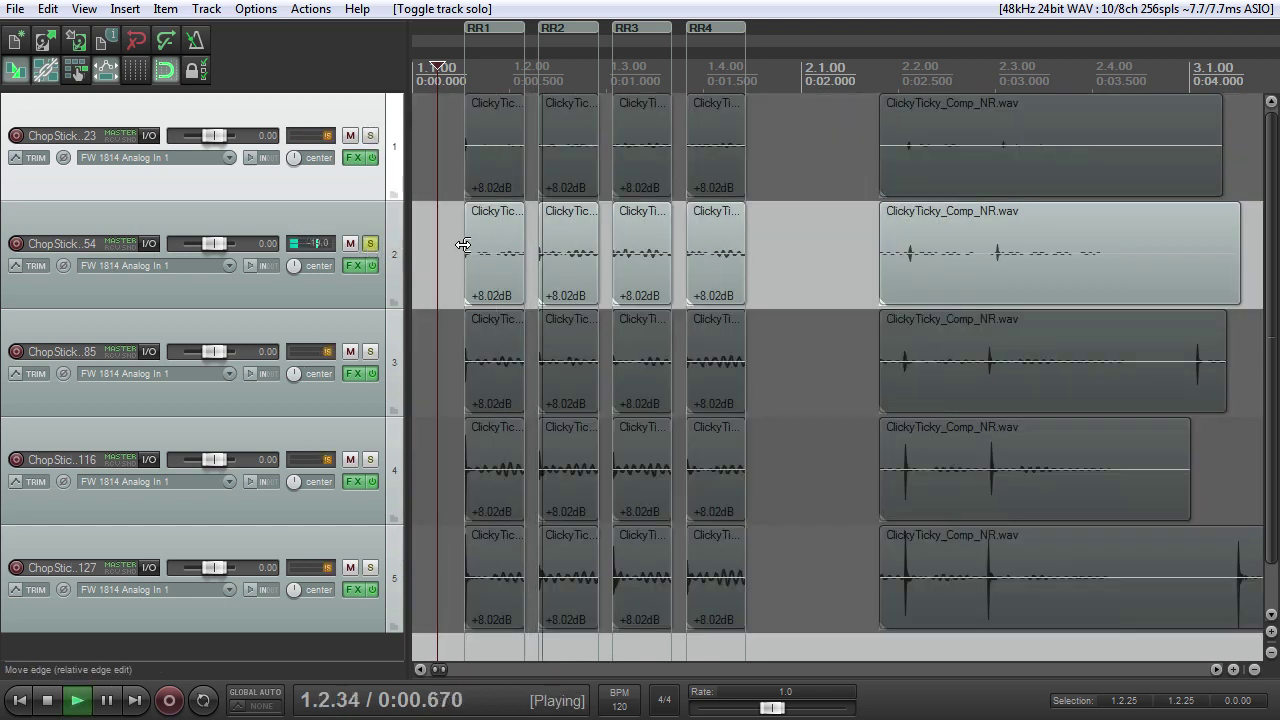
{"action": "key", "text": "space"}
{"action": "left_click", "coordinate": [370, 244]}
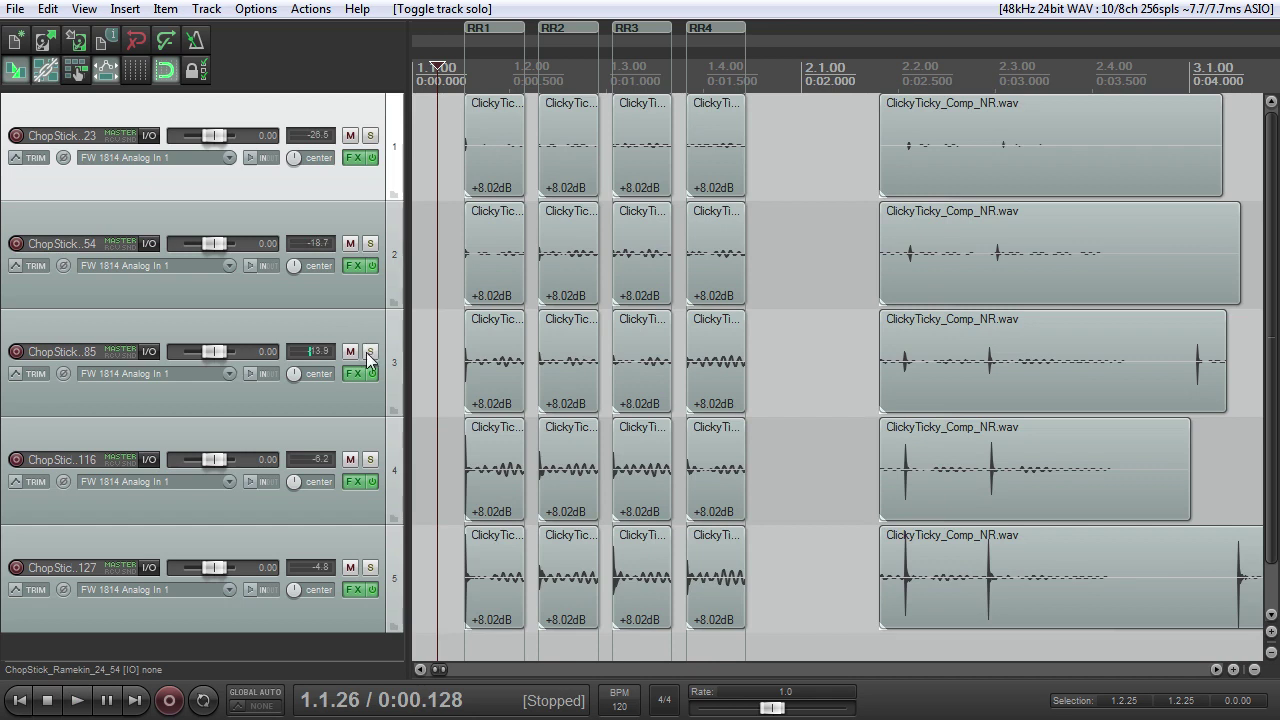
- Play the hits of the third, fourth and fifth tracks, soloing each in turn, and clear the last solo
{"action": "left_click", "coordinate": [370, 352]}
{"action": "key", "text": "space"}
{"action": "key", "text": "space"}
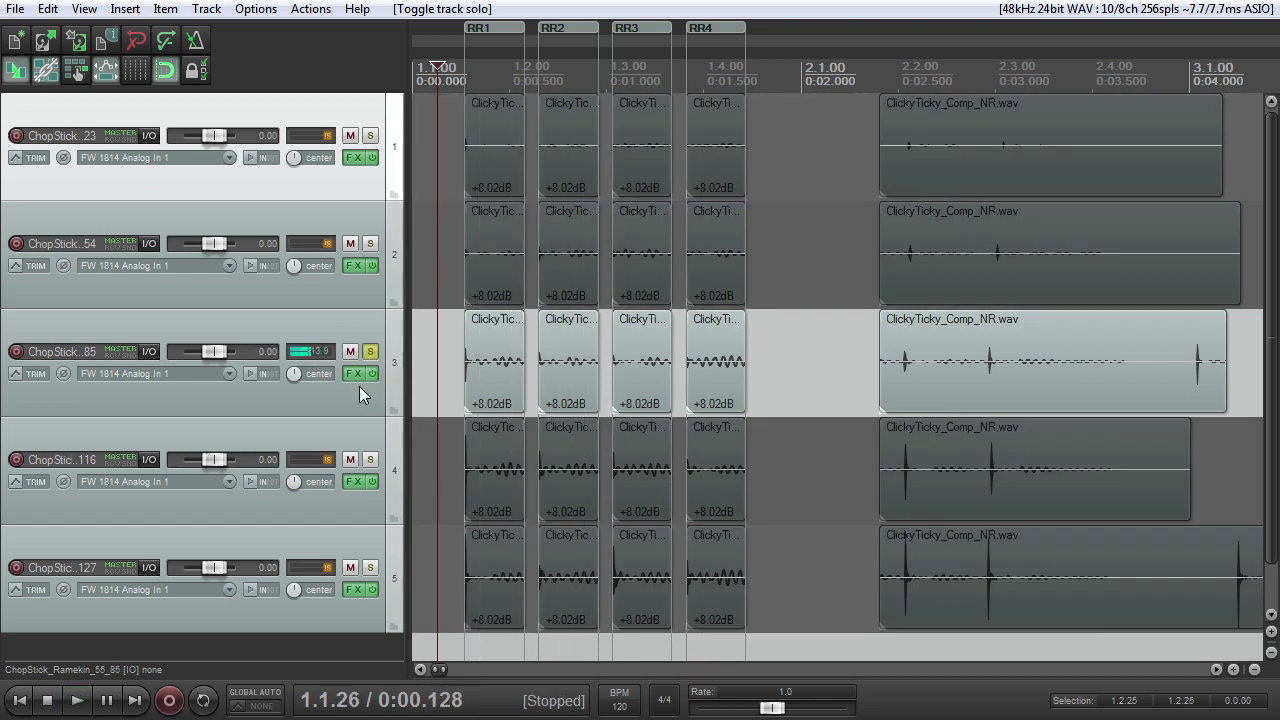
{"action": "left_click", "coordinate": [370, 352]}
{"action": "left_click", "coordinate": [370, 459]}
{"action": "key", "text": "space"}
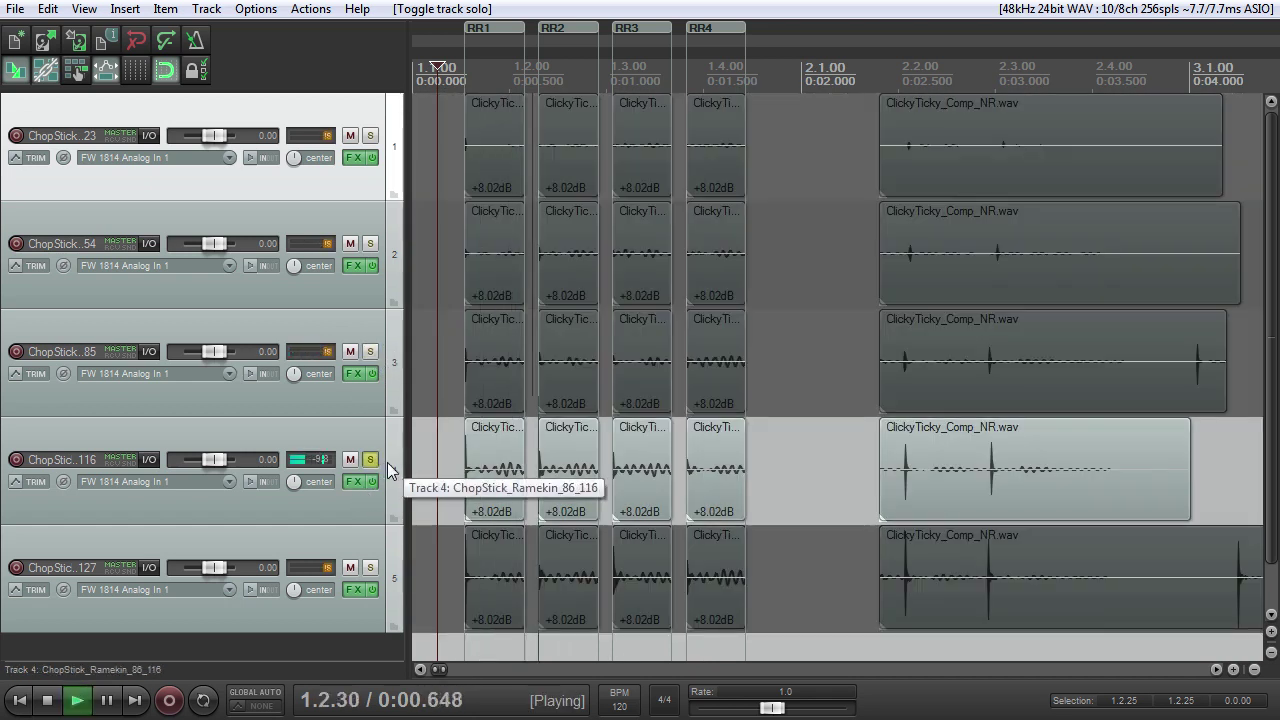
{"action": "key", "text": "space"}
{"action": "left_click", "coordinate": [370, 459]}
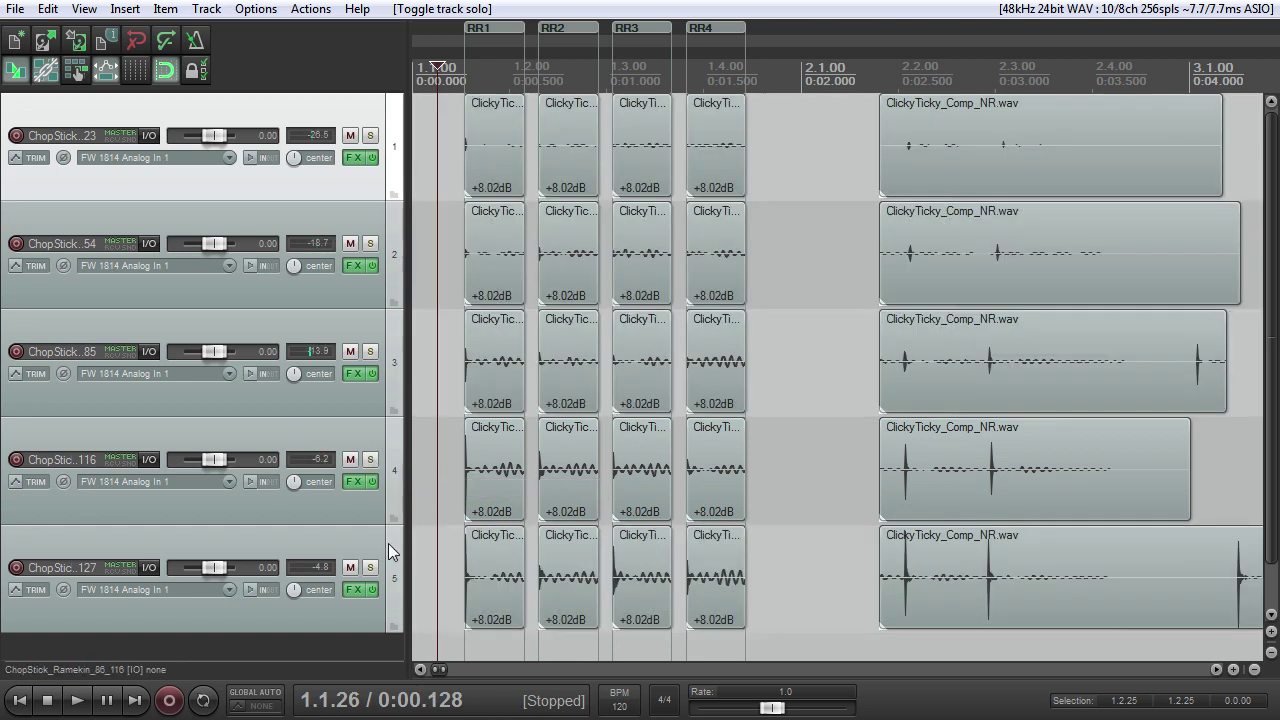
{"action": "left_click", "coordinate": [370, 567]}
{"action": "key", "text": "space"}
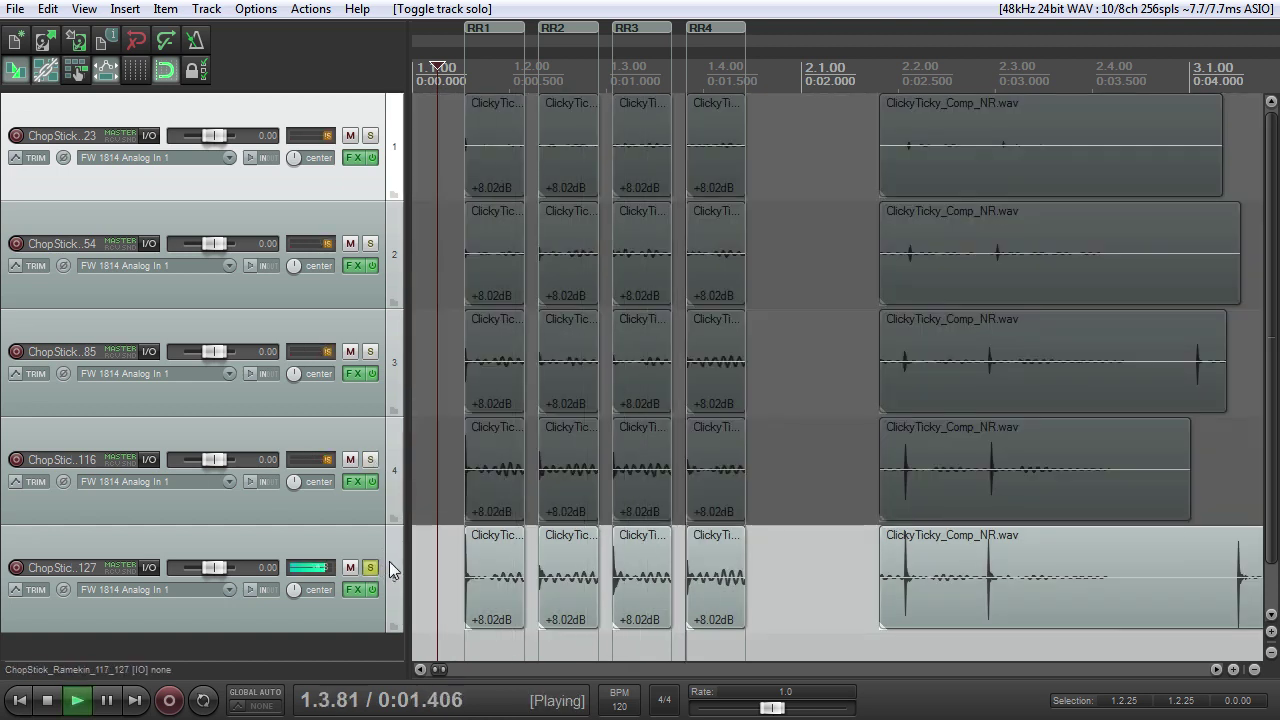
{"action": "key", "text": "space"}
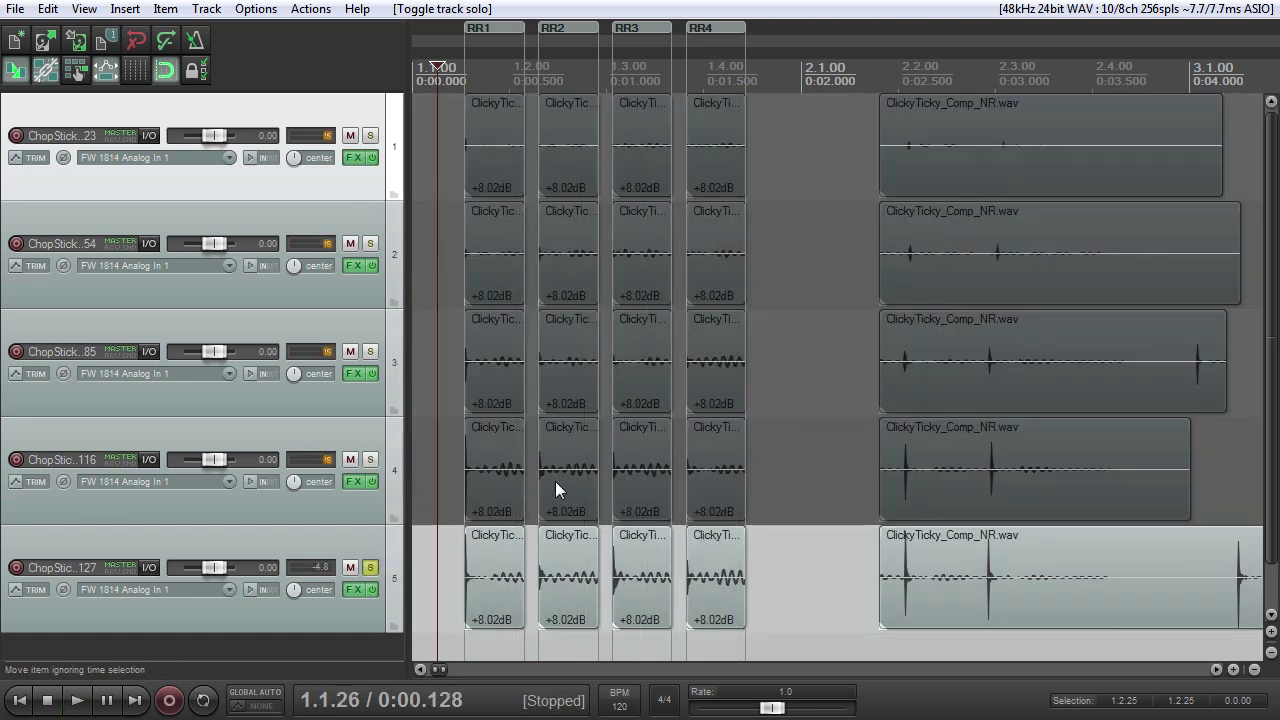
{"action": "key", "text": "ctrl+z"}
- Add fade-outs over more than half the length of the RR4, RR3, RR2 and RR1 items on all five tracks
{"action": "left_click_drag", "start_coordinate": [792, 594], "coordinate": [742, 101]}
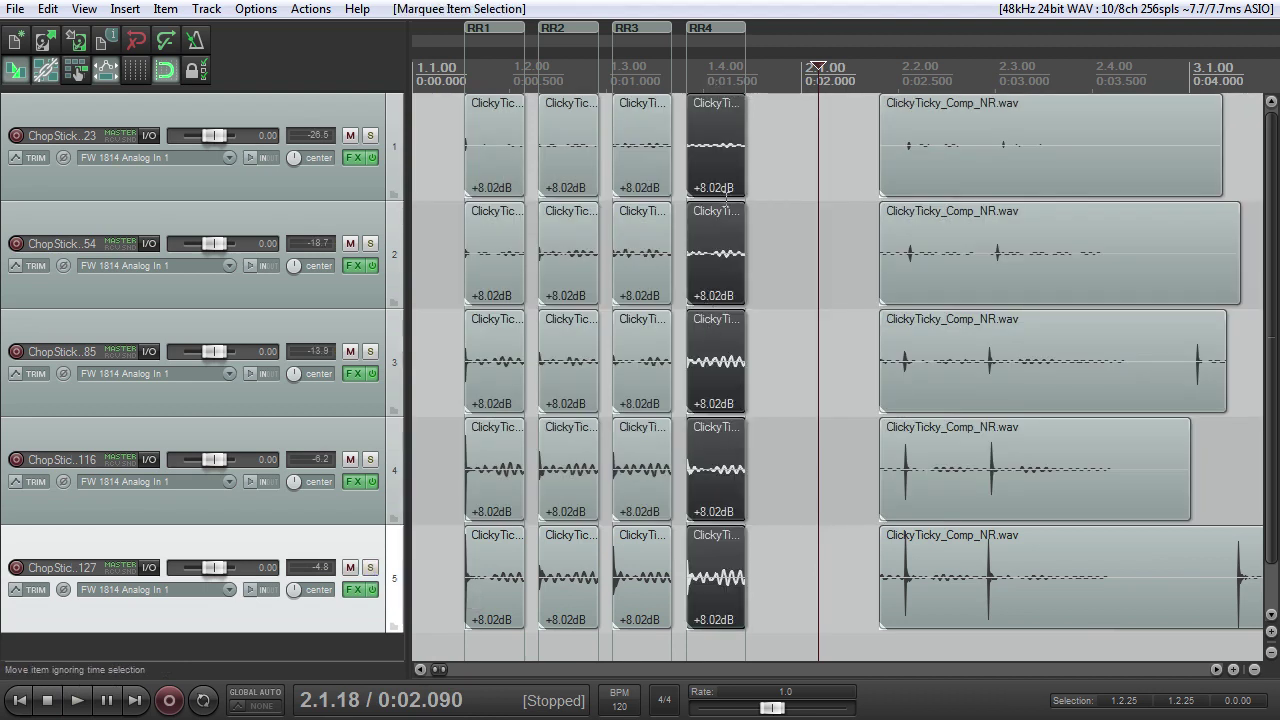
{"action": "left_click_drag", "start_coordinate": [742, 97], "coordinate": [700, 103]}
{"action": "left_click_drag", "start_coordinate": [647, 632], "coordinate": [634, 100]}
{"action": "left_click_drag", "start_coordinate": [564, 650], "coordinate": [556, 102]}
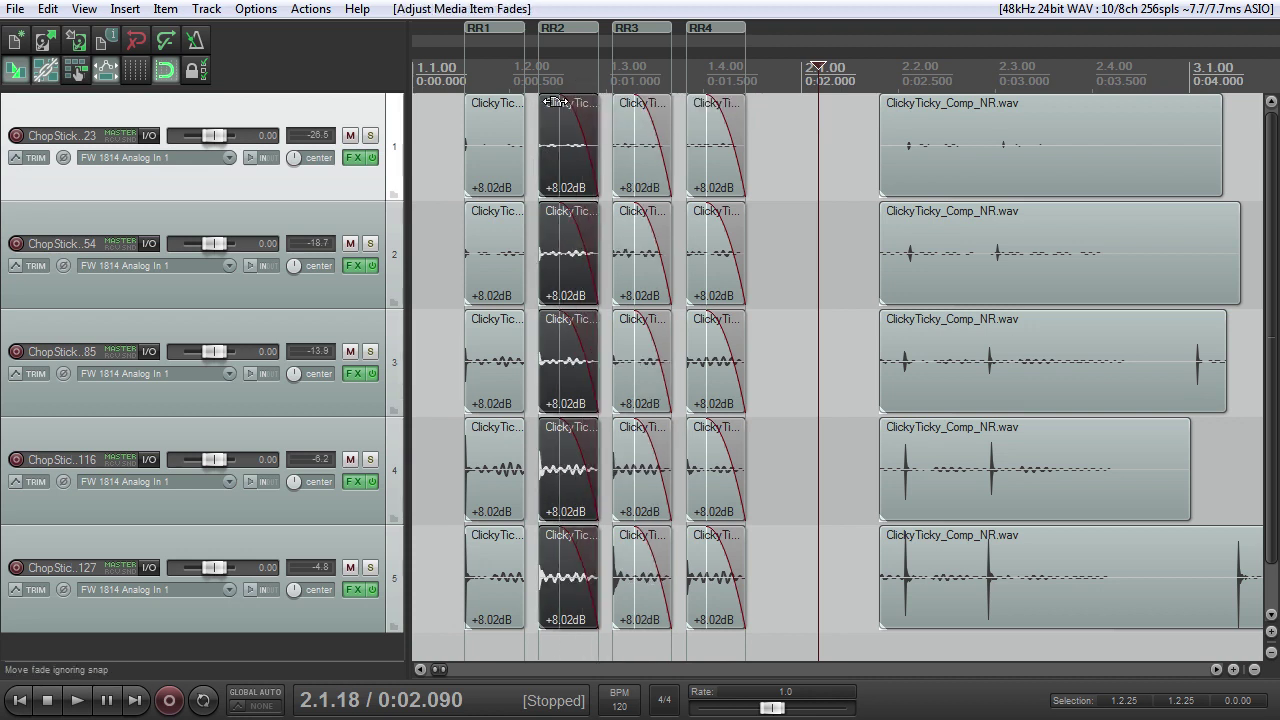
{"action": "left_click_drag", "start_coordinate": [488, 645], "coordinate": [468, 103]}
- Solo the fifth track, play its faded hits and turn the solo off again
{"action": "left_click", "coordinate": [370, 567]}
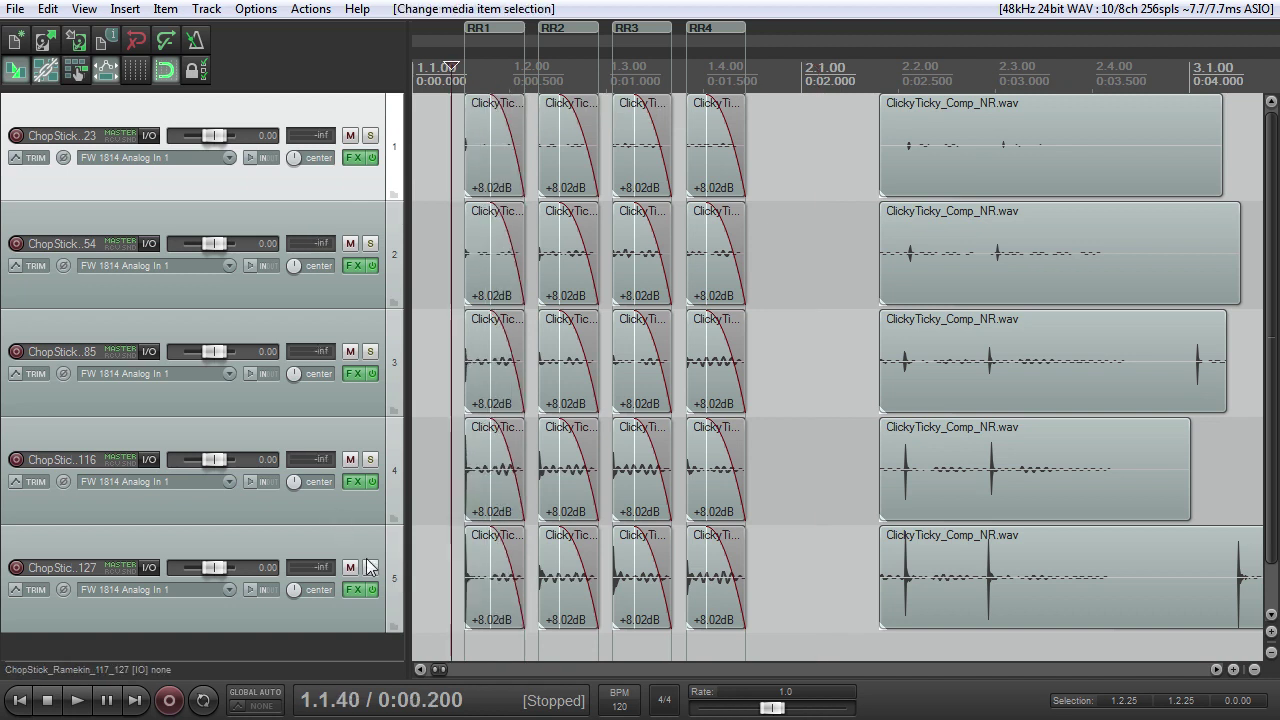
{"action": "left_click", "coordinate": [369, 566]}
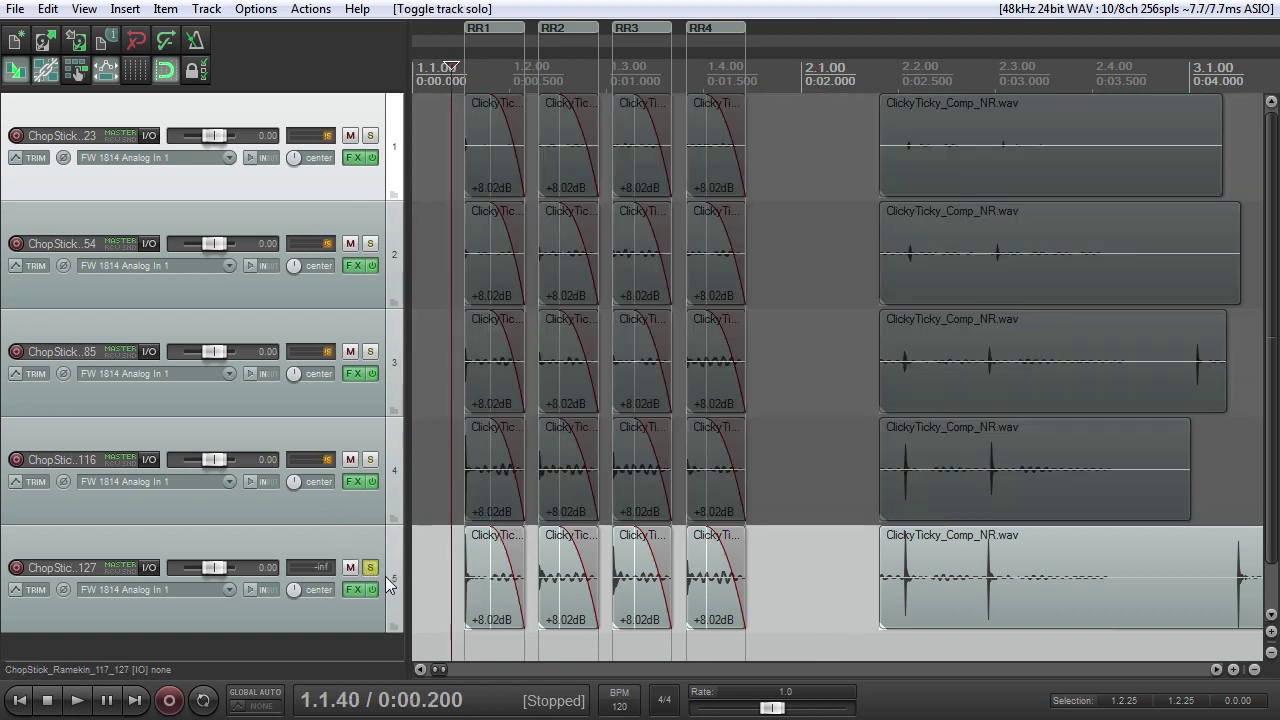
{"action": "key", "text": "space"}
{"action": "key", "text": "space"}
{"action": "left_click", "coordinate": [369, 567]}
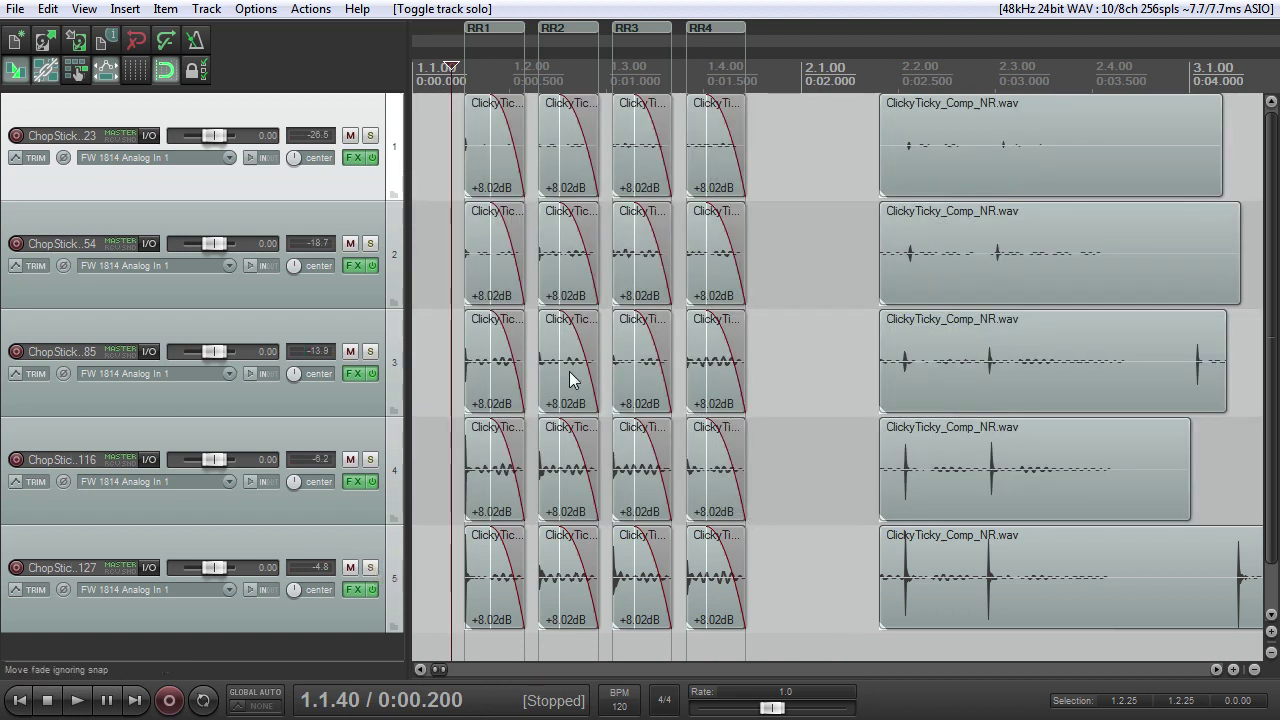
- Delete the leftover hits after RR4 on all five tracks and move the first track's long recording to about 2.1.80
{"action": "scroll", "coordinate": [600, 390], "scroll_direction": "down", "scroll_amount": 4}
{"action": "left_click_drag", "start_coordinate": [609, 571], "coordinate": [780, 70]}
{"action": "key", "text": "Delete"}
{"action": "left_click_drag", "start_coordinate": [1172, 167], "coordinate": [769, 167]}
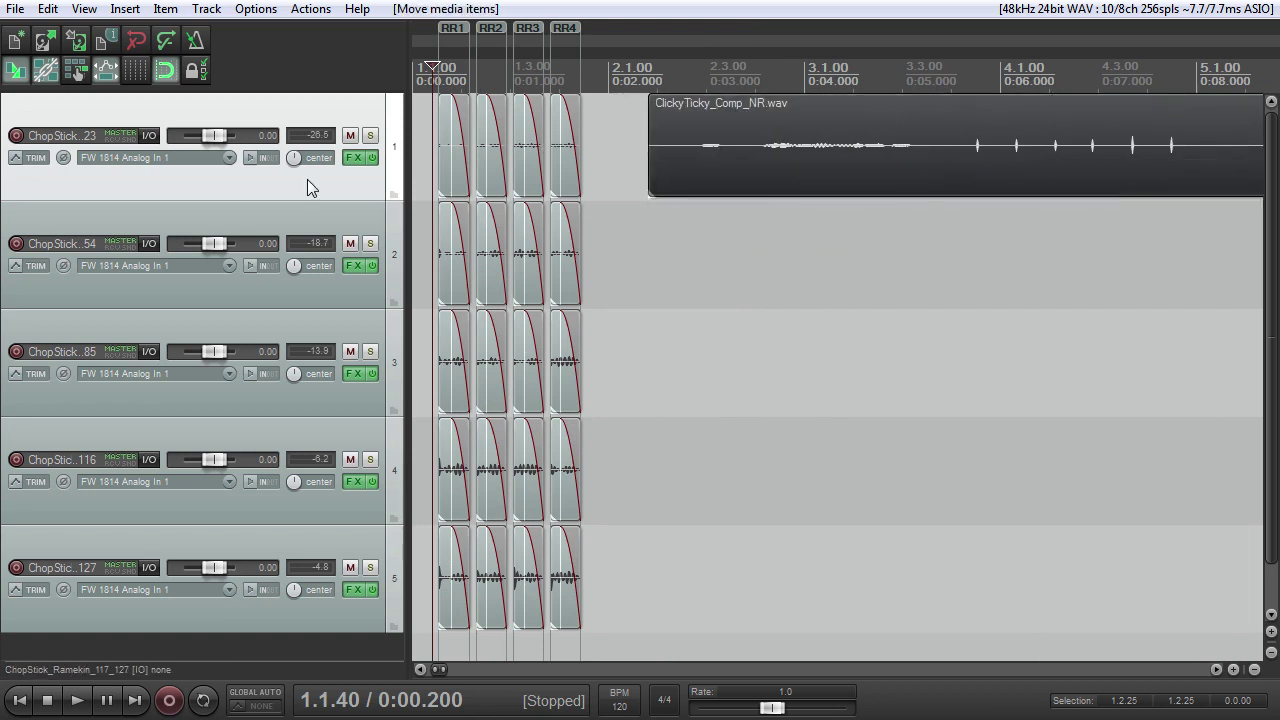
- Open the render settings and set the render source to Stems (selected tracks)
{"action": "key", "text": "ctrl+alt+r"}
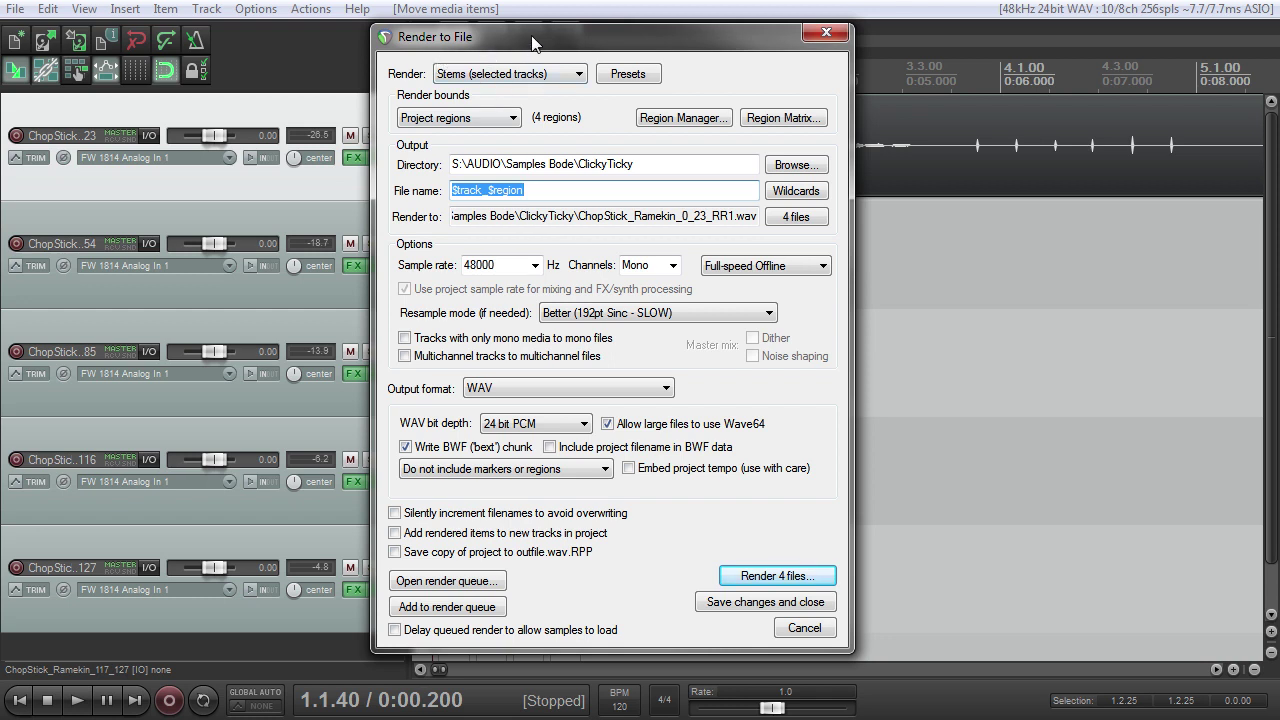
{"action": "left_click_drag", "start_coordinate": [533, 44], "coordinate": [573, 48]}
{"action": "left_click", "coordinate": [540, 78]}
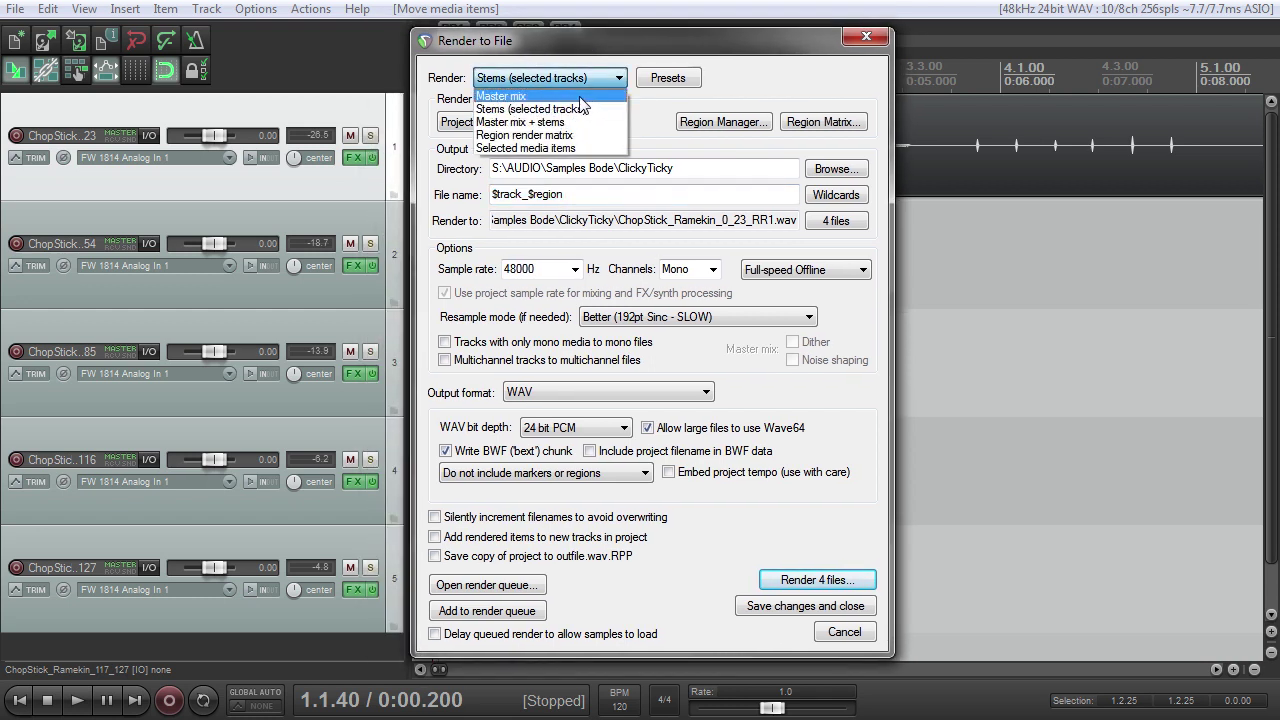
{"action": "left_click", "coordinate": [506, 109]}
{"action": "left_click", "coordinate": [540, 80]}
{"action": "left_click", "coordinate": [593, 109]}
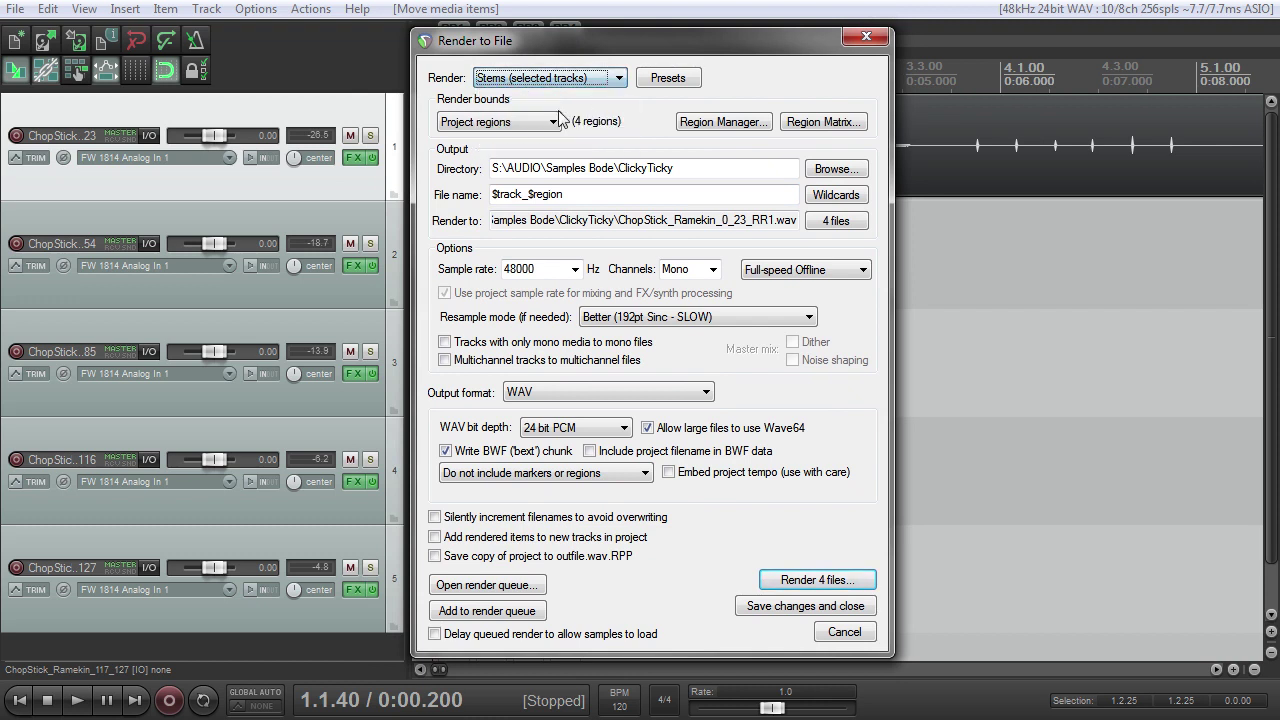
- Select all five tracks for rendering and set the render bounds to Project regions
{"action": "left_click", "coordinate": [338, 182]}
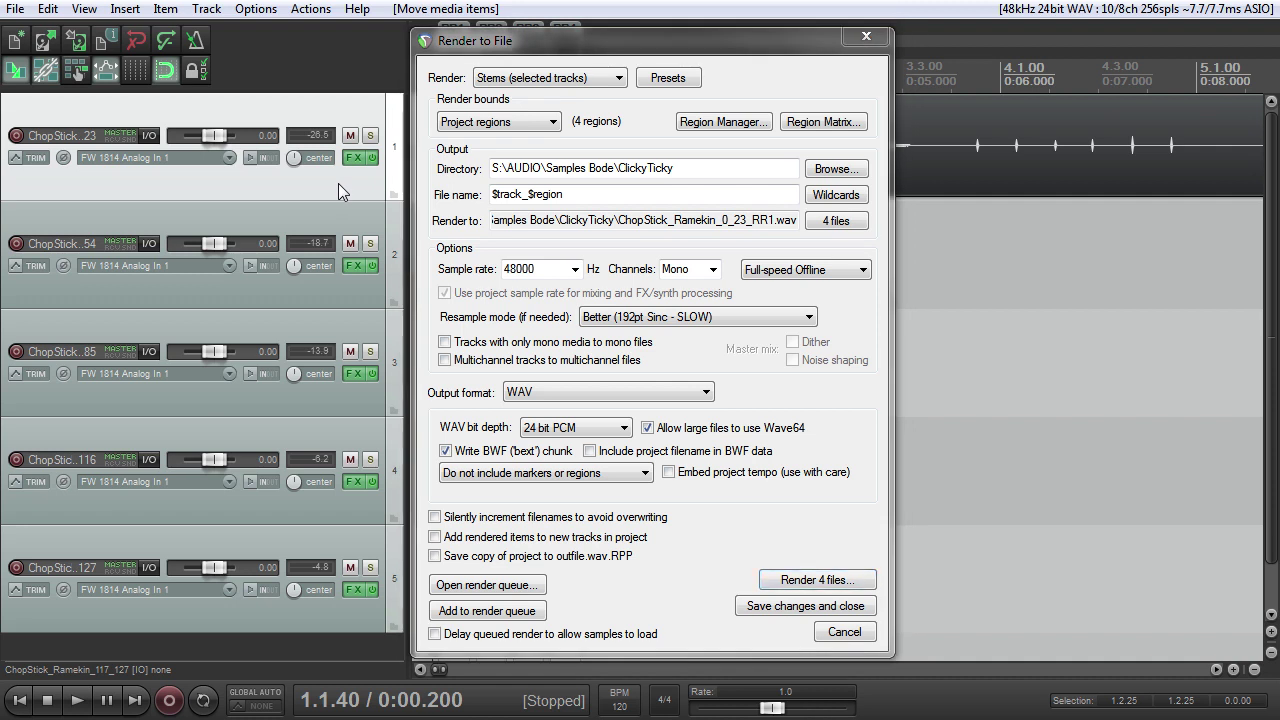
{"action": "left_click", "coordinate": [251, 535], "text": "shift"}
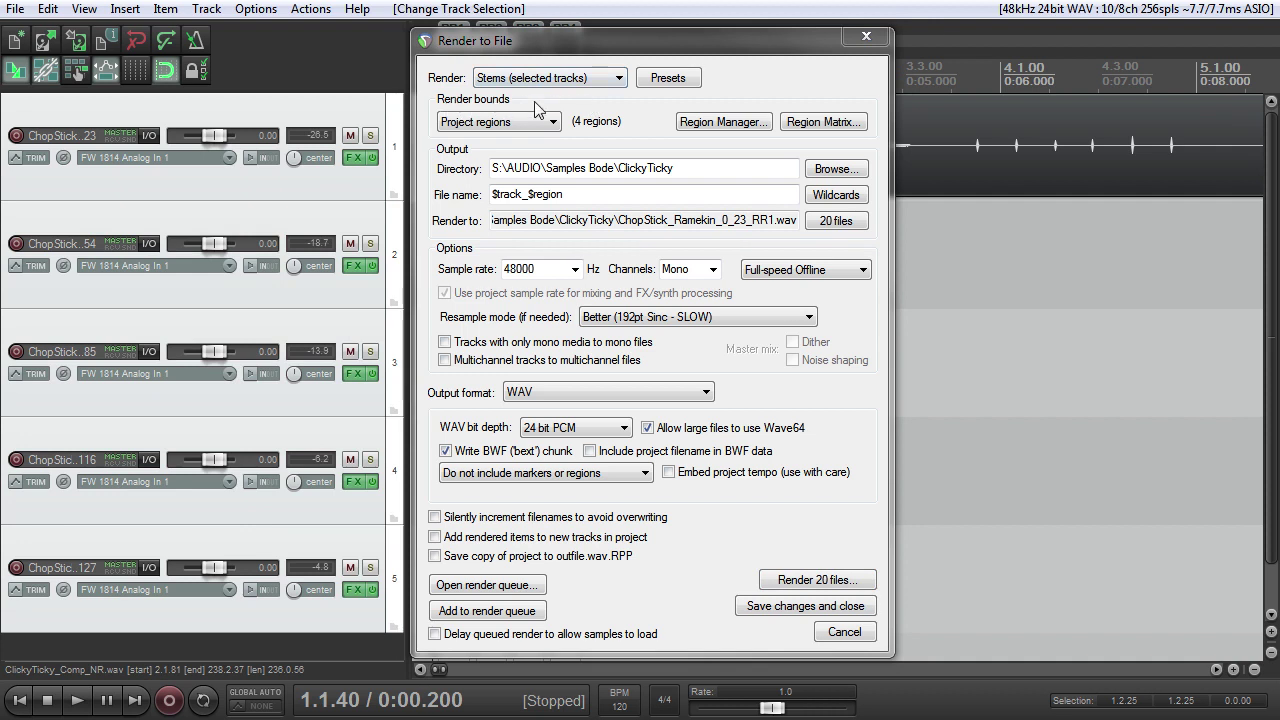
{"action": "left_click", "coordinate": [475, 125]}
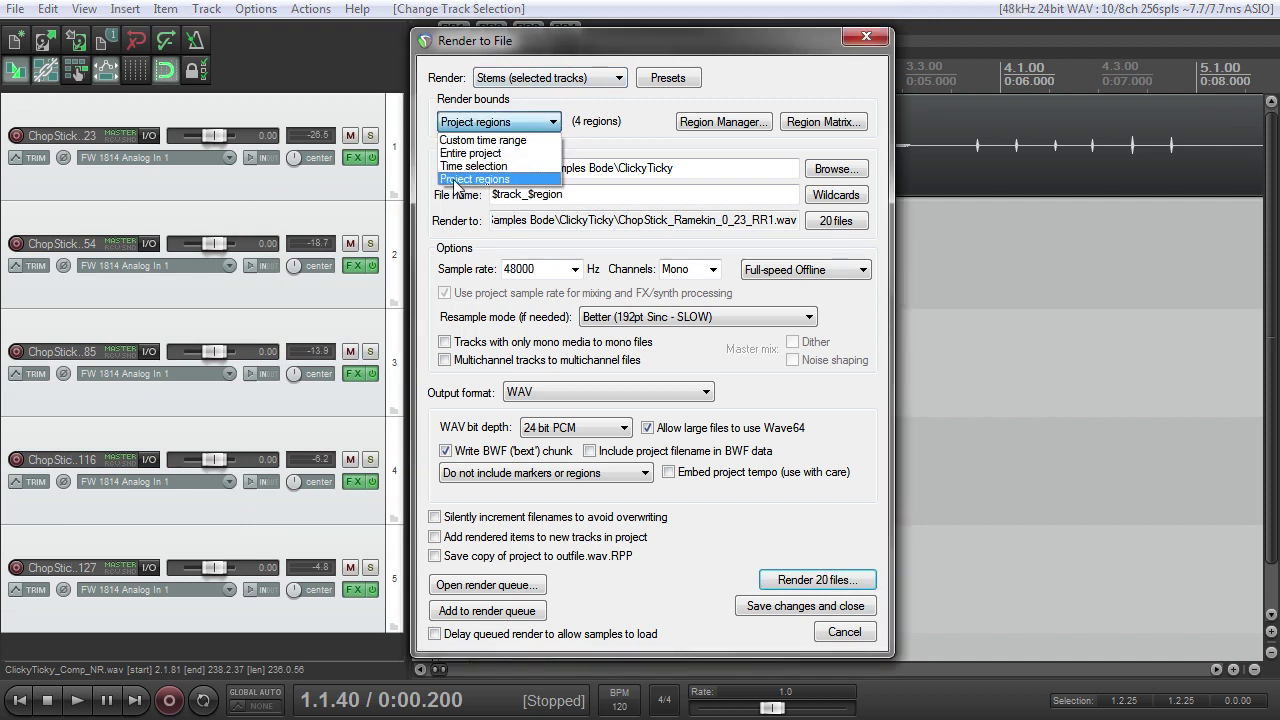
{"action": "left_click", "coordinate": [578, 48]}
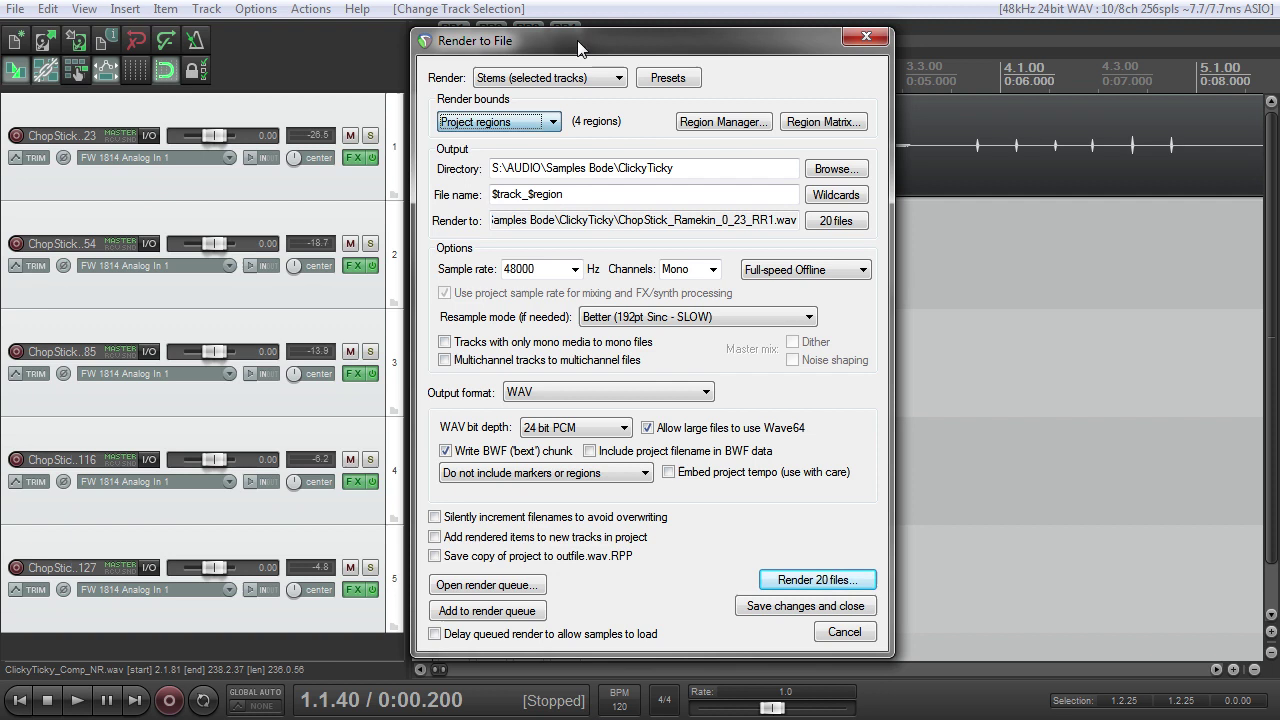
{"action": "left_click_drag", "start_coordinate": [632, 52], "coordinate": [815, 52]}
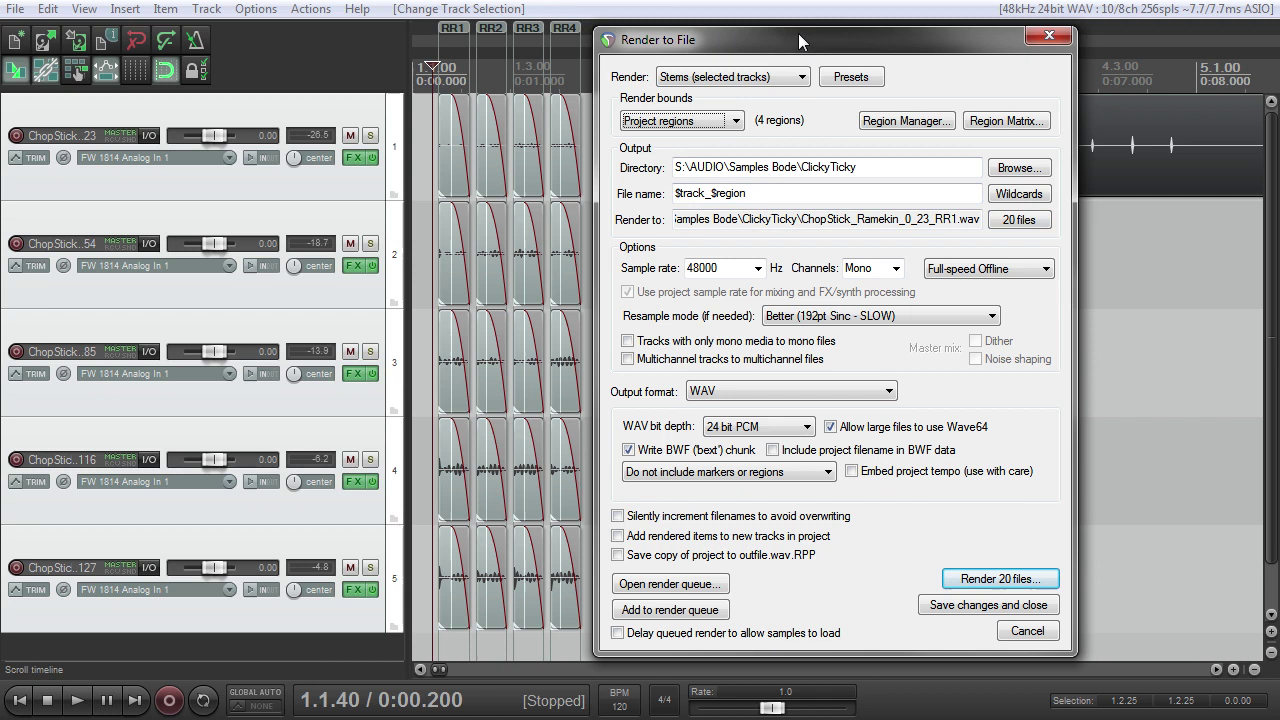
{"action": "left_click_drag", "start_coordinate": [757, 40], "coordinate": [561, 27]}
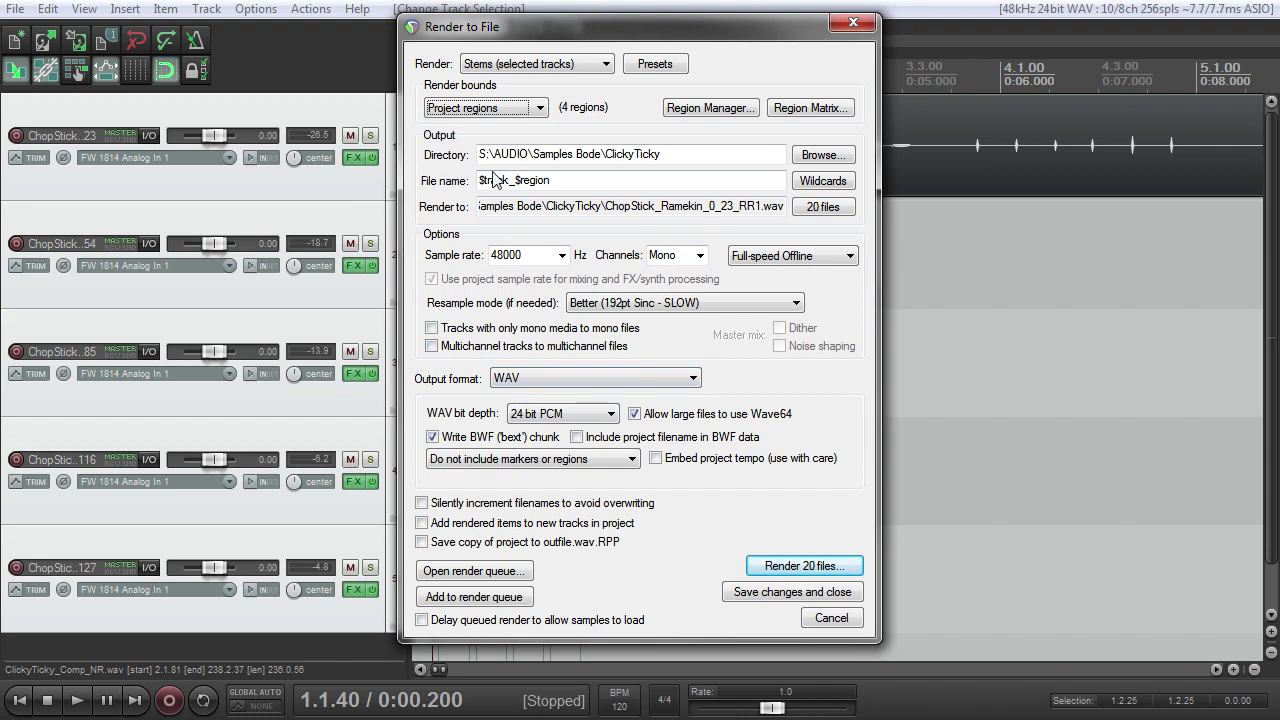
- Check the $track_$region file name pattern and the S:\AUDIO\Samples Bode\ClickyTicky directory, and render the track and region files
{"action": "left_click", "coordinate": [840, 187]}
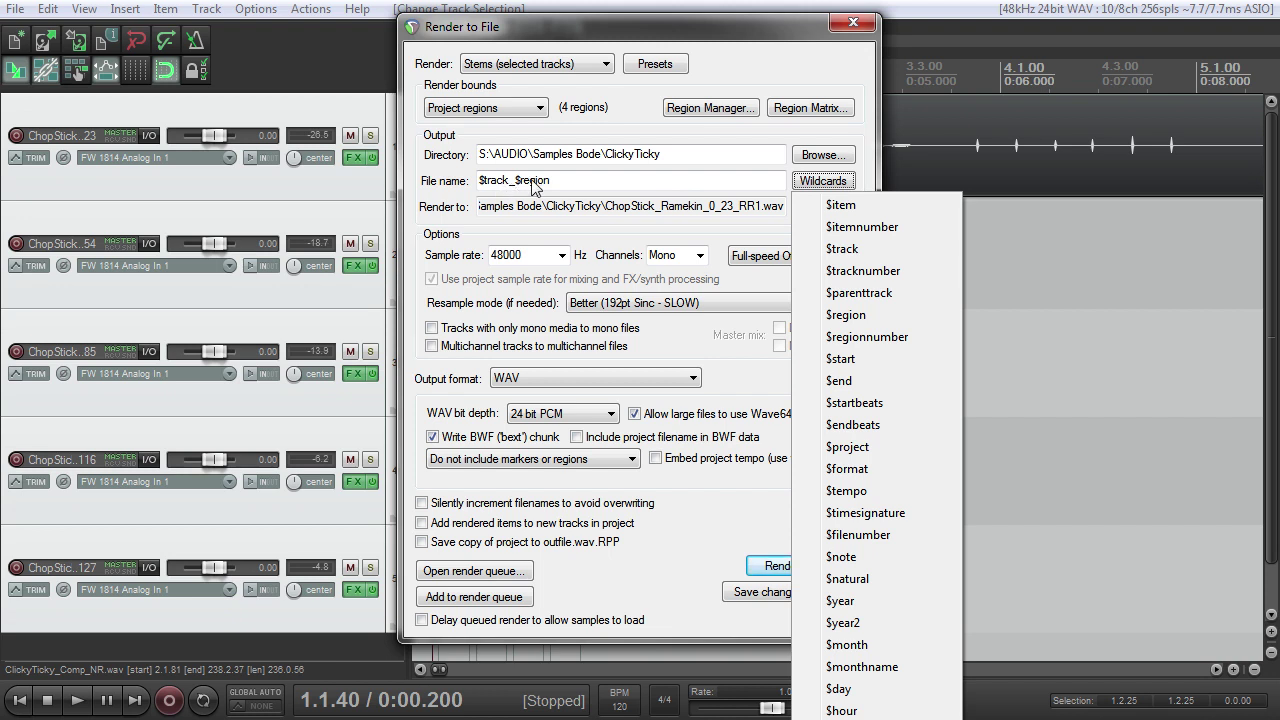
{"action": "left_click", "coordinate": [616, 207]}
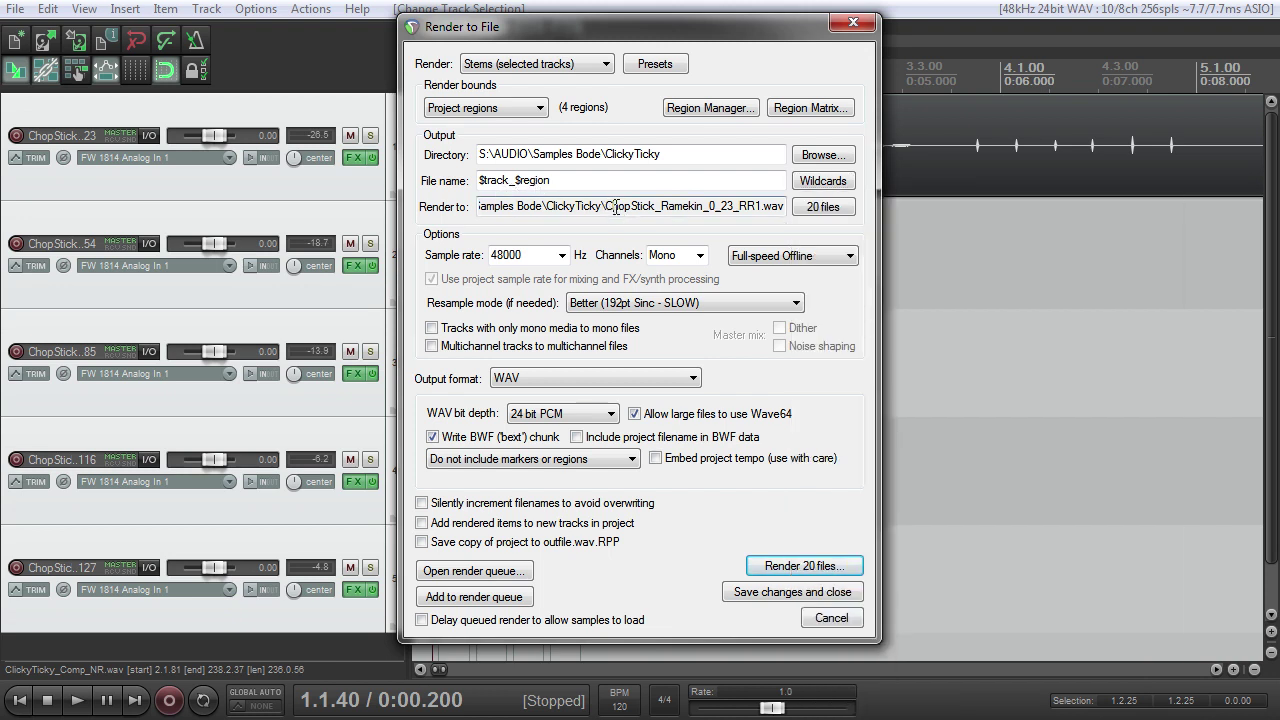
{"action": "left_click_drag", "start_coordinate": [605, 206], "coordinate": [739, 207]}
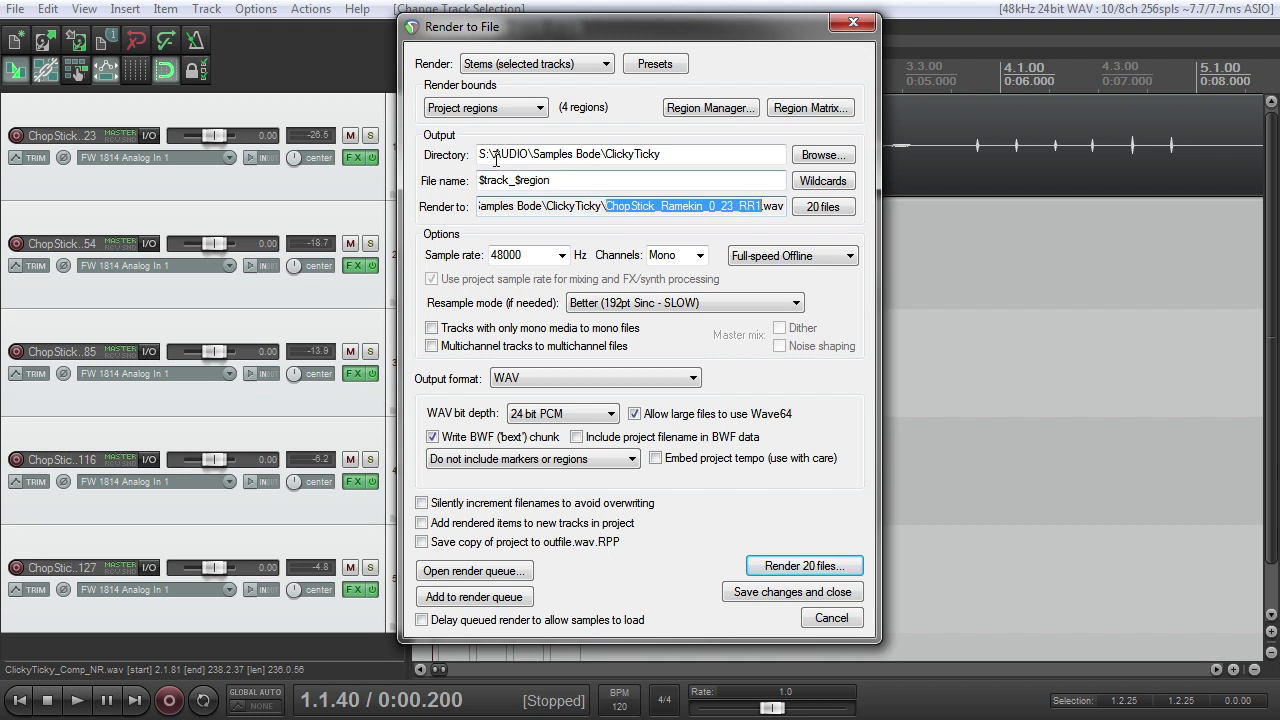
{"action": "left_click_drag", "start_coordinate": [493, 154], "coordinate": [665, 154]}
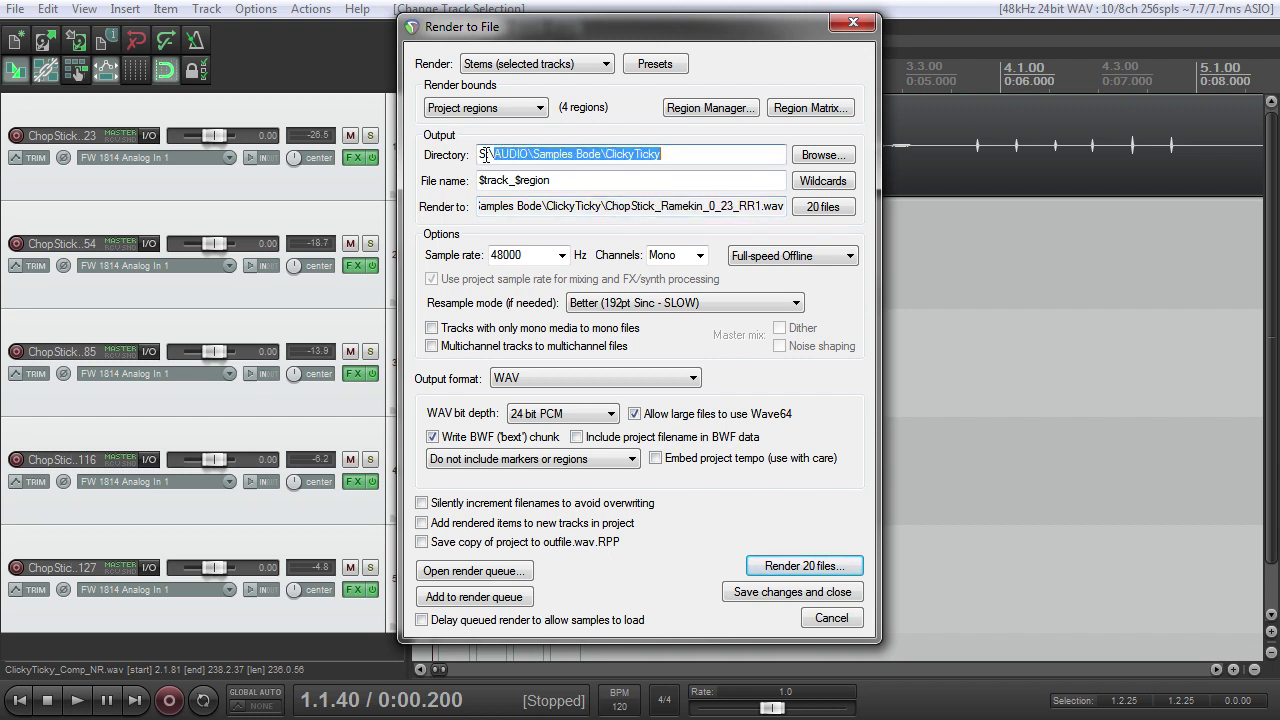
{"action": "left_click", "coordinate": [629, 154]}
{"action": "left_click_drag", "start_coordinate": [604, 154], "coordinate": [700, 157]}
{"action": "left_click", "coordinate": [700, 155]}
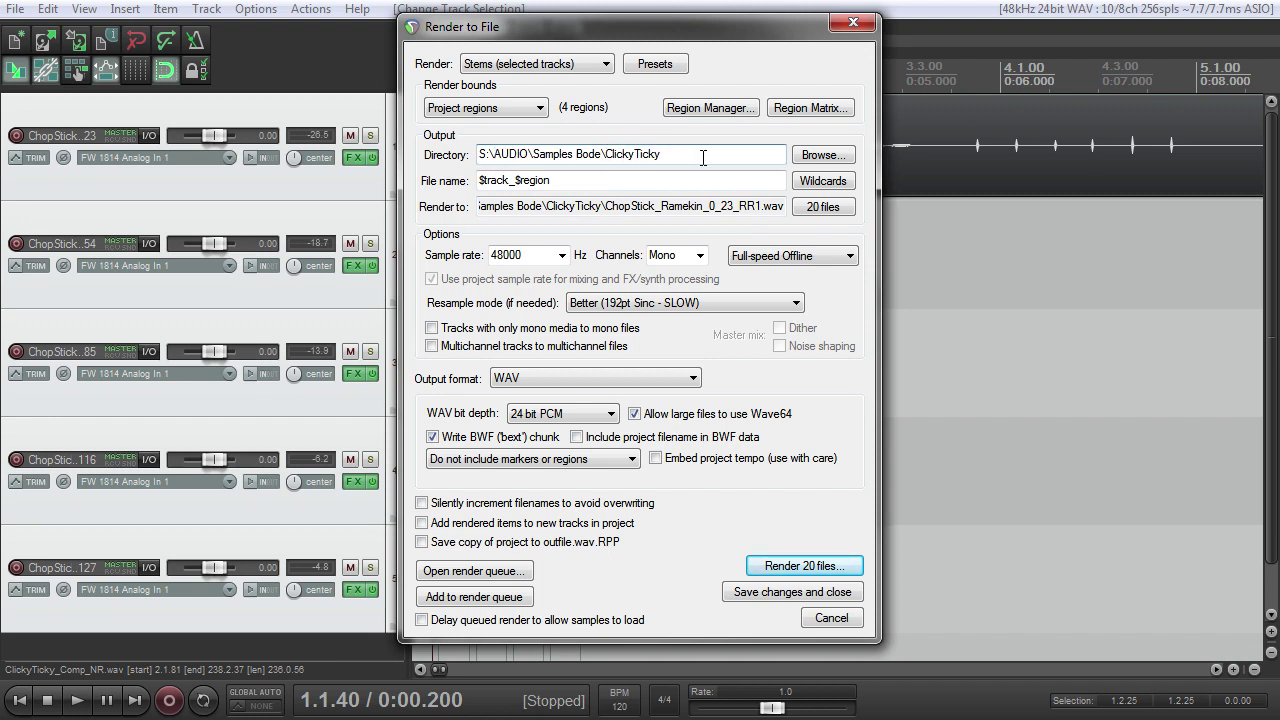
{"action": "left_click", "coordinate": [812, 565]}
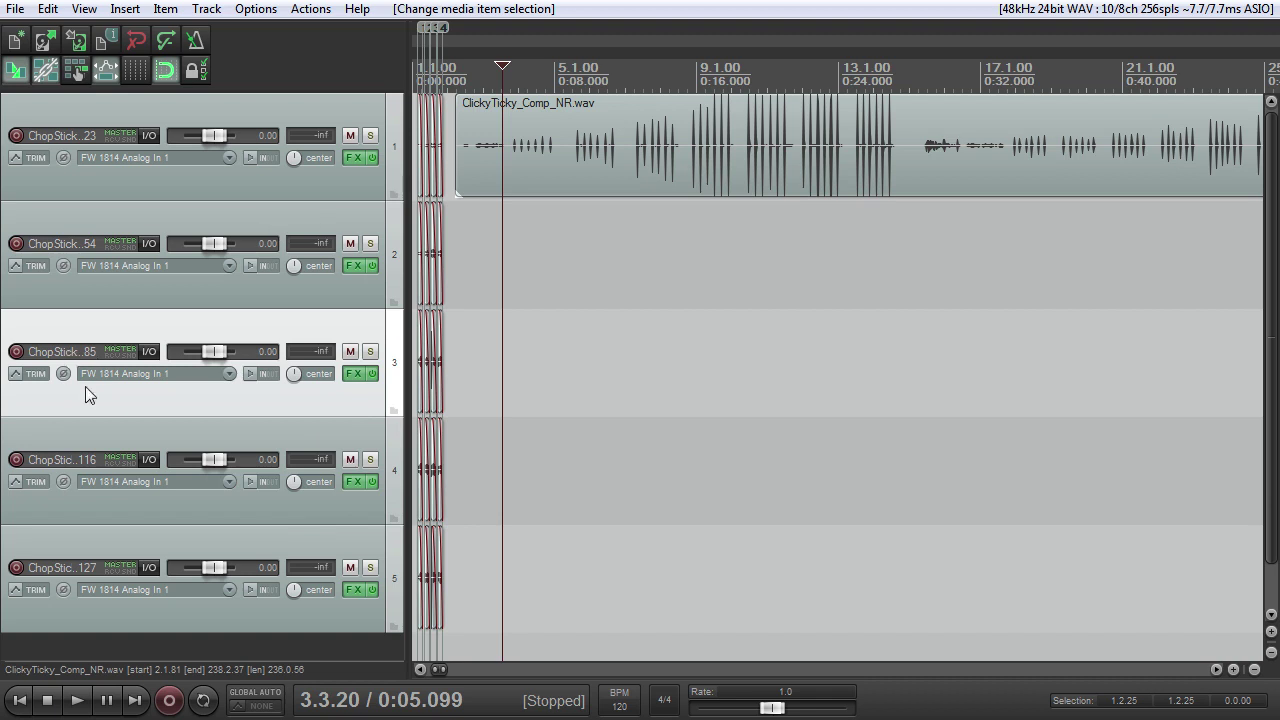
- Switch to the browser and look over Plogue's page for the sforzando SFZ player
{"action": "left_click_drag", "start_coordinate": [405, 321], "coordinate": [582, 322]}
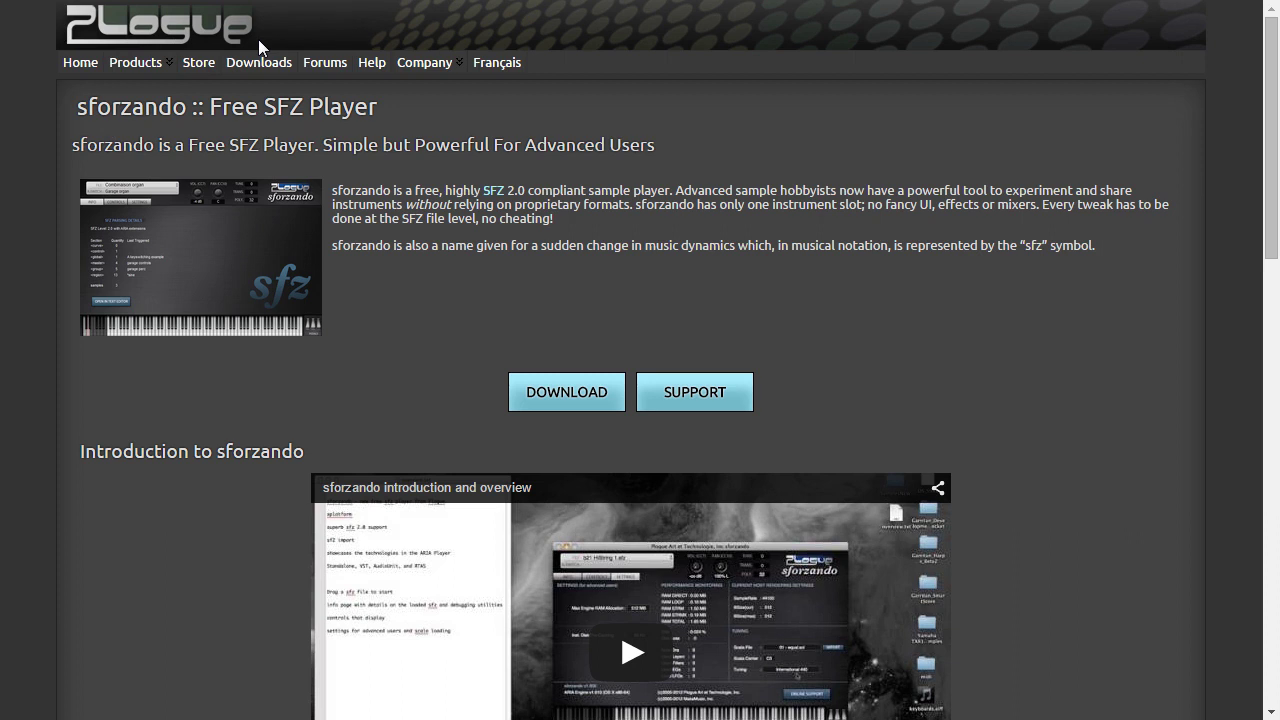
{"action": "left_click_drag", "start_coordinate": [1270, 130], "coordinate": [1174, 585]}
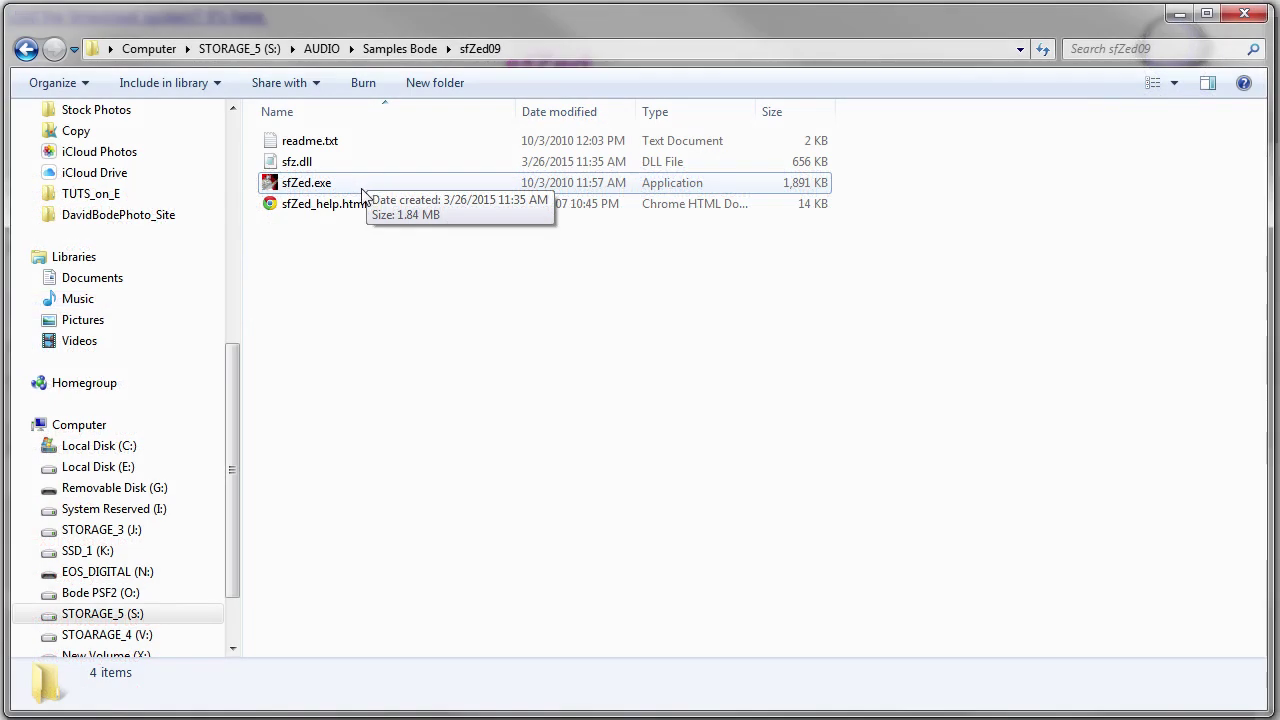
- Launch sfZed.exe from the sfZed09 folder and maximize the SfZed editor window
{"action": "double_click", "coordinate": [366, 184]}
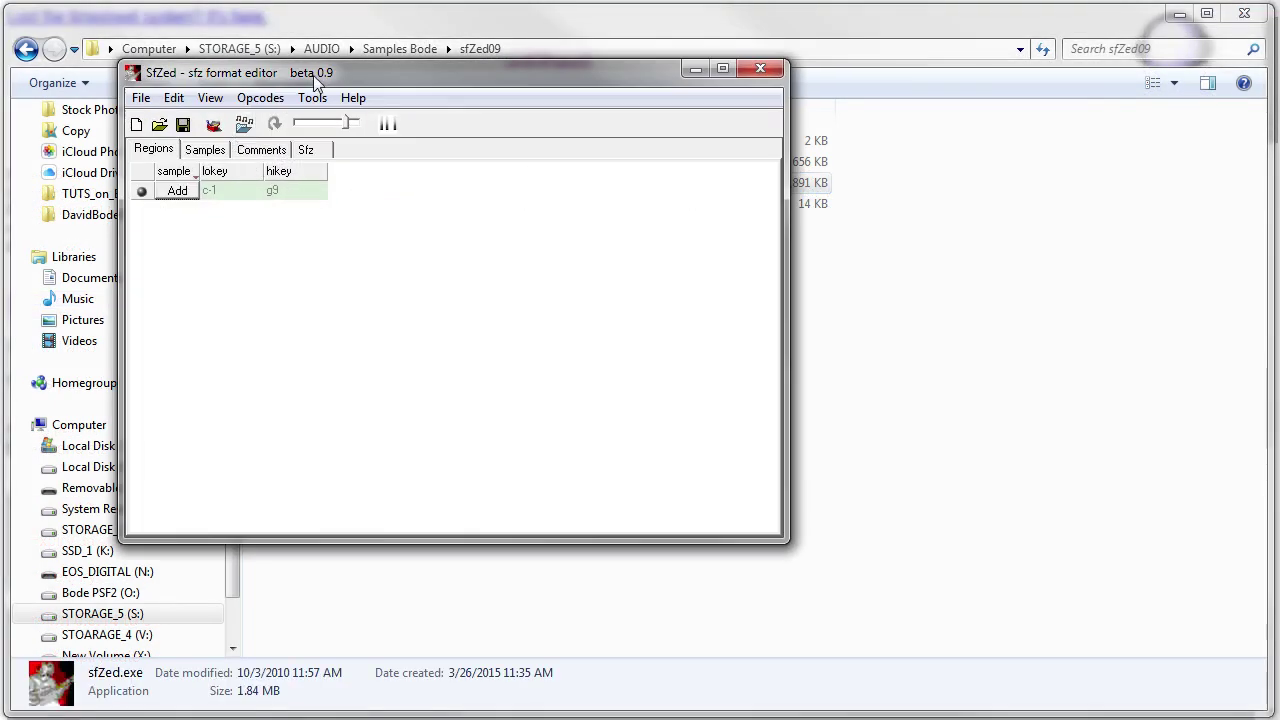
{"action": "left_click_drag", "start_coordinate": [341, 76], "coordinate": [271, 36]}
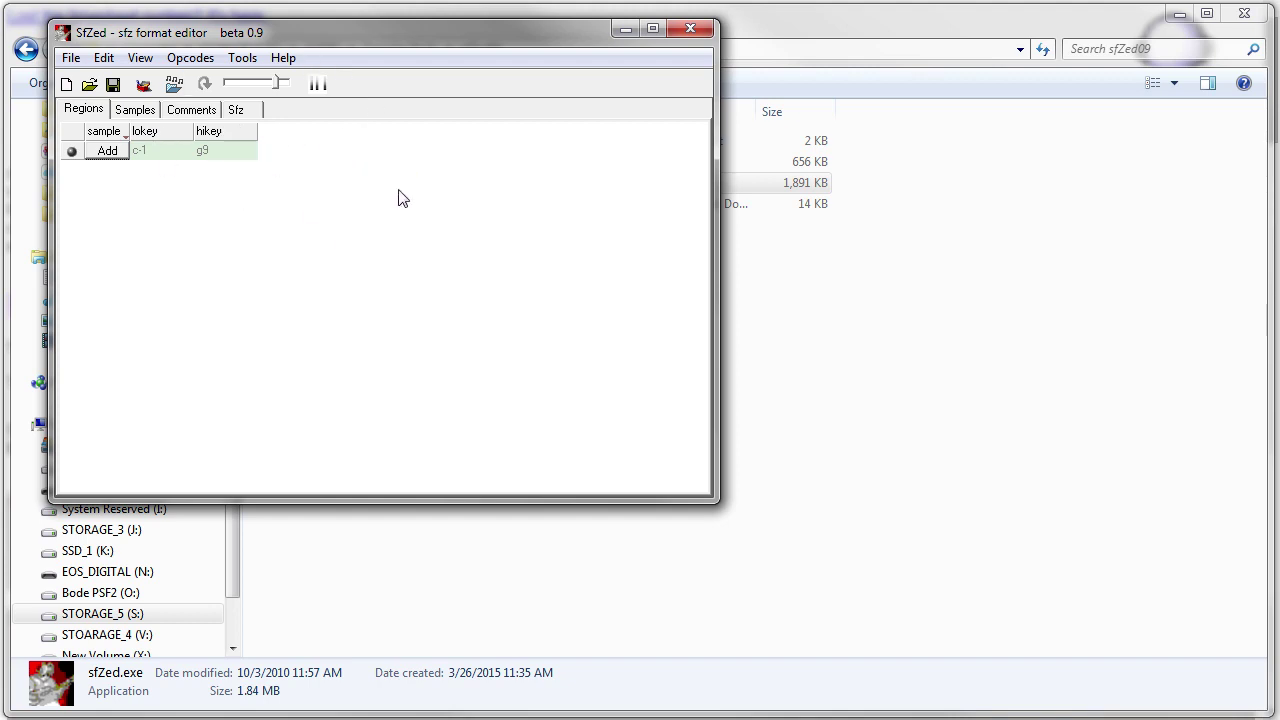
{"action": "left_click_drag", "start_coordinate": [353, 32], "coordinate": [746, 142]}
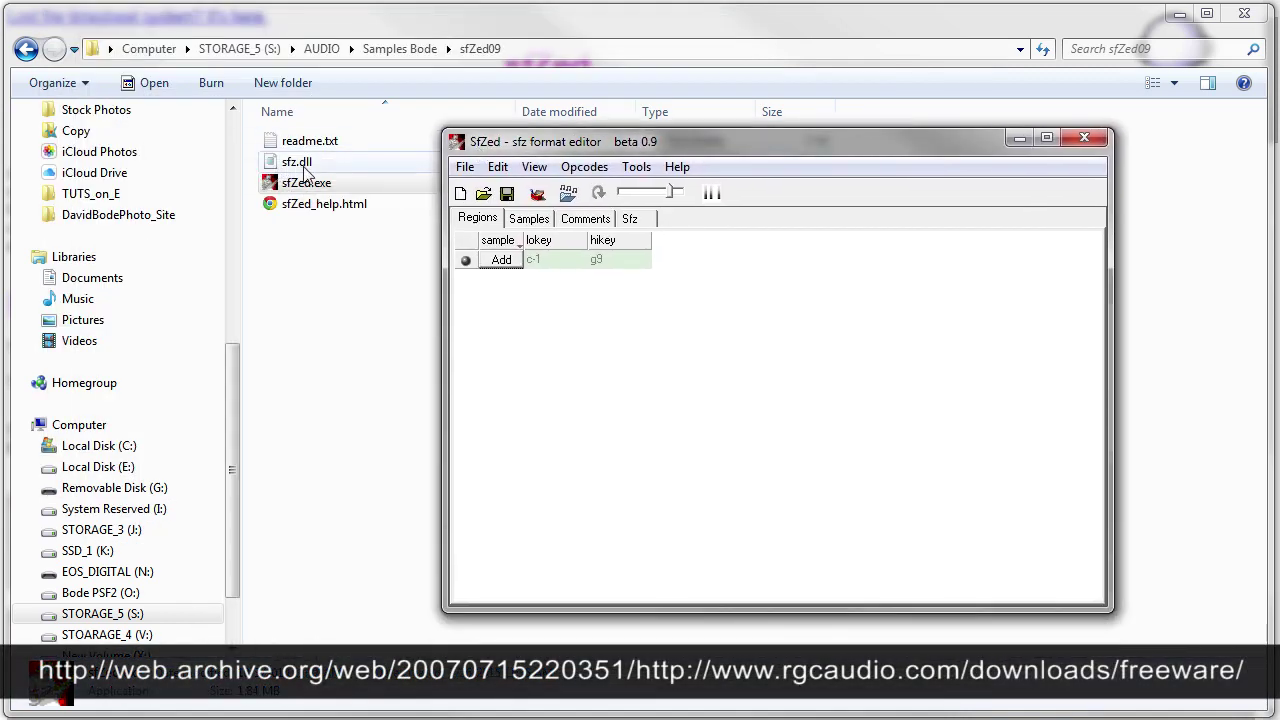
{"action": "left_click_drag", "start_coordinate": [580, 150], "coordinate": [561, 113]}
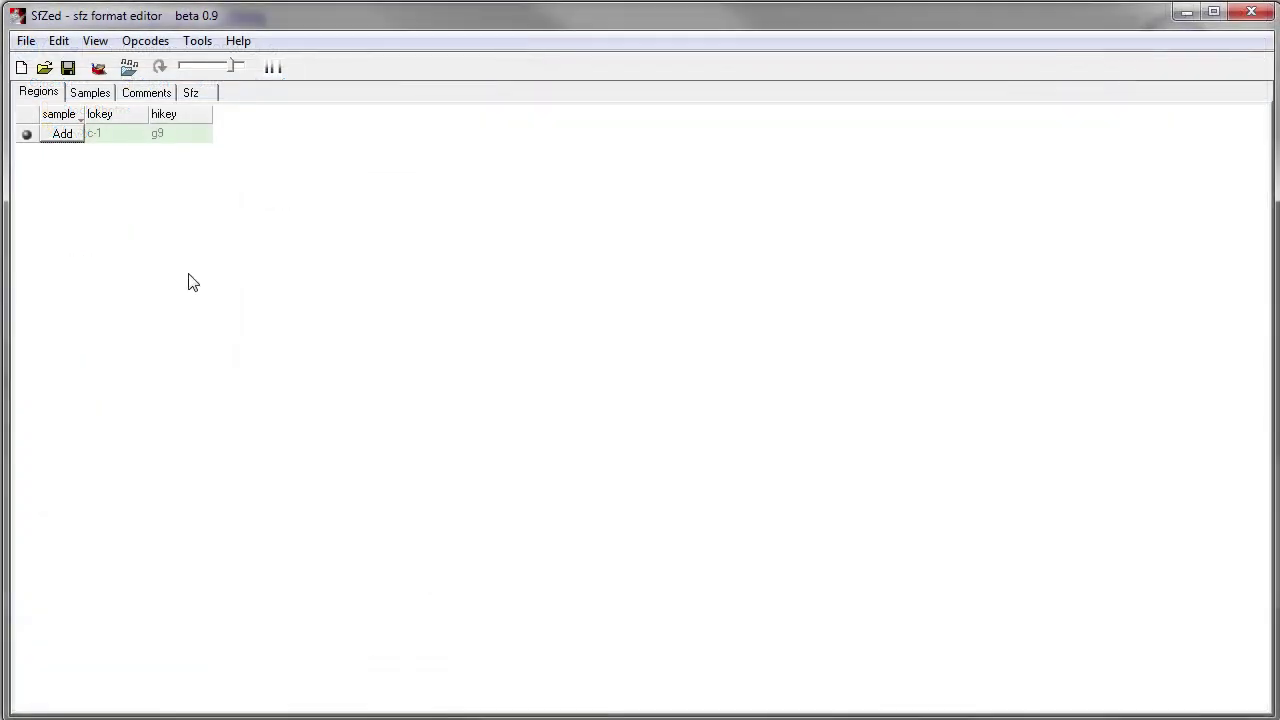
- Add all ChopStick_Ramekin samples from the High Clicky folder, create regions for them and move Region Tools clear of the region list
{"action": "left_click", "coordinate": [128, 74]}
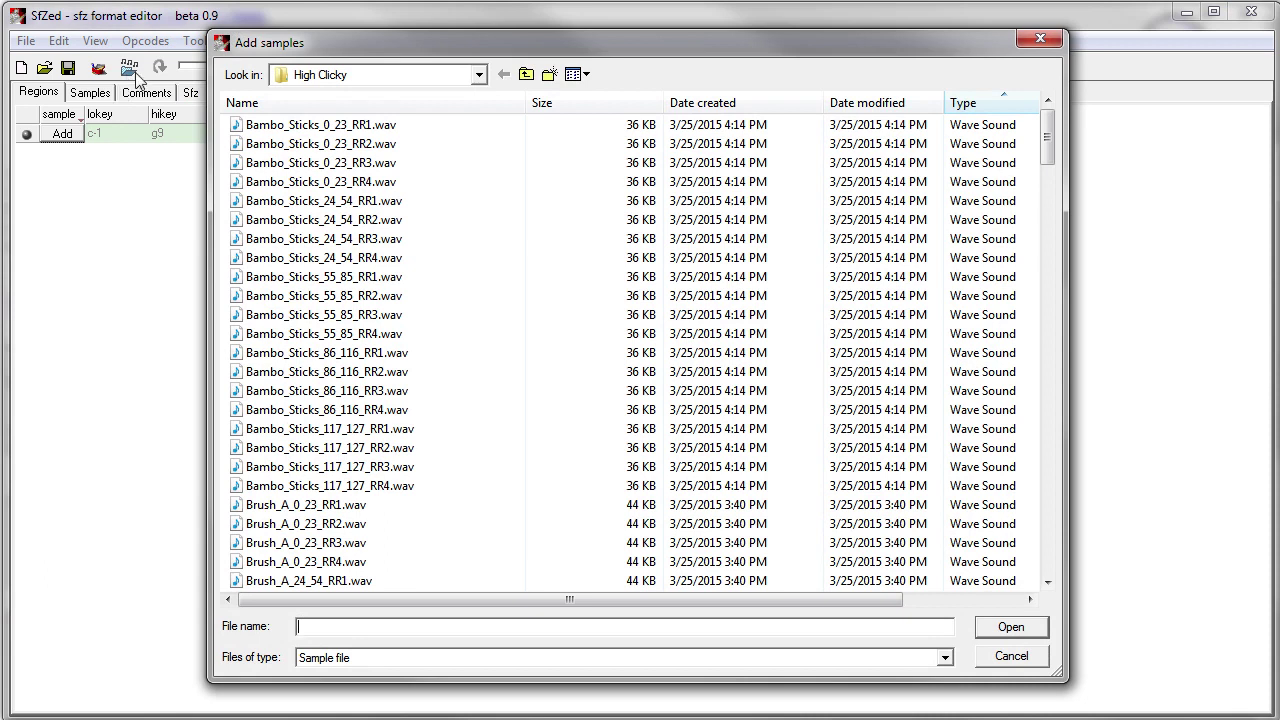
{"action": "left_click_drag", "start_coordinate": [515, 45], "coordinate": [505, 47]}
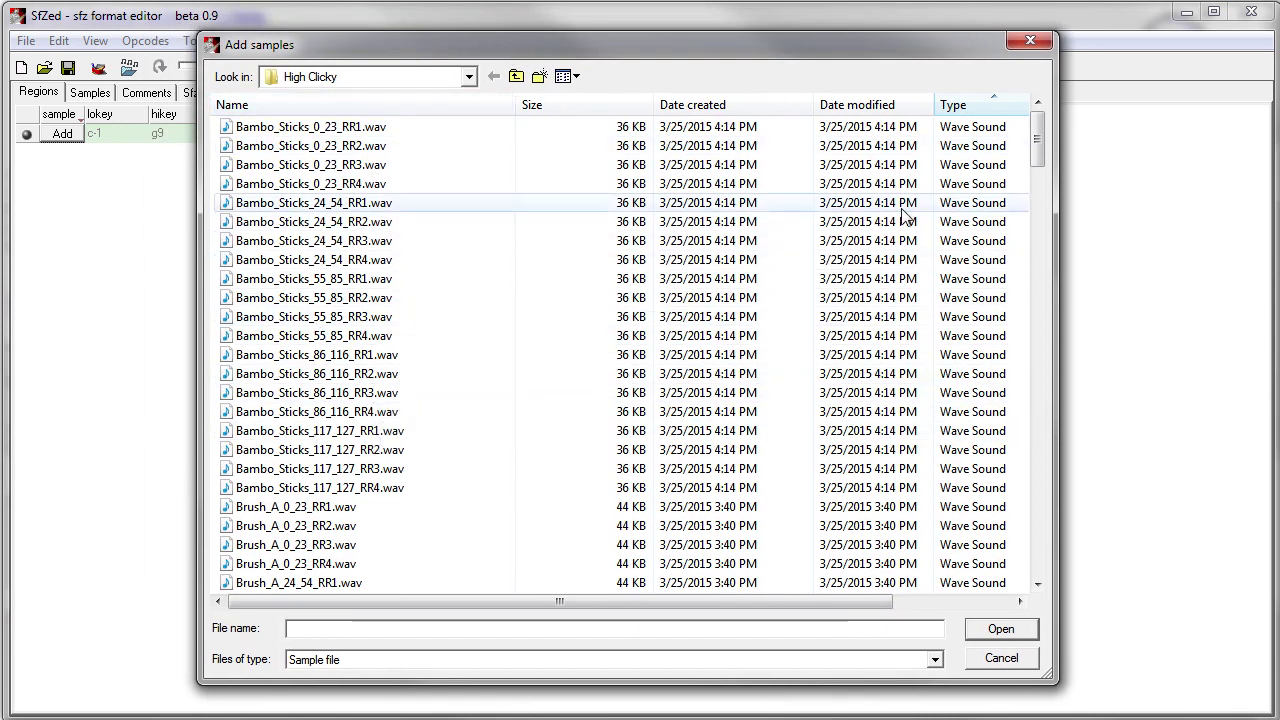
{"action": "left_click_drag", "start_coordinate": [1038, 146], "coordinate": [1028, 380]}
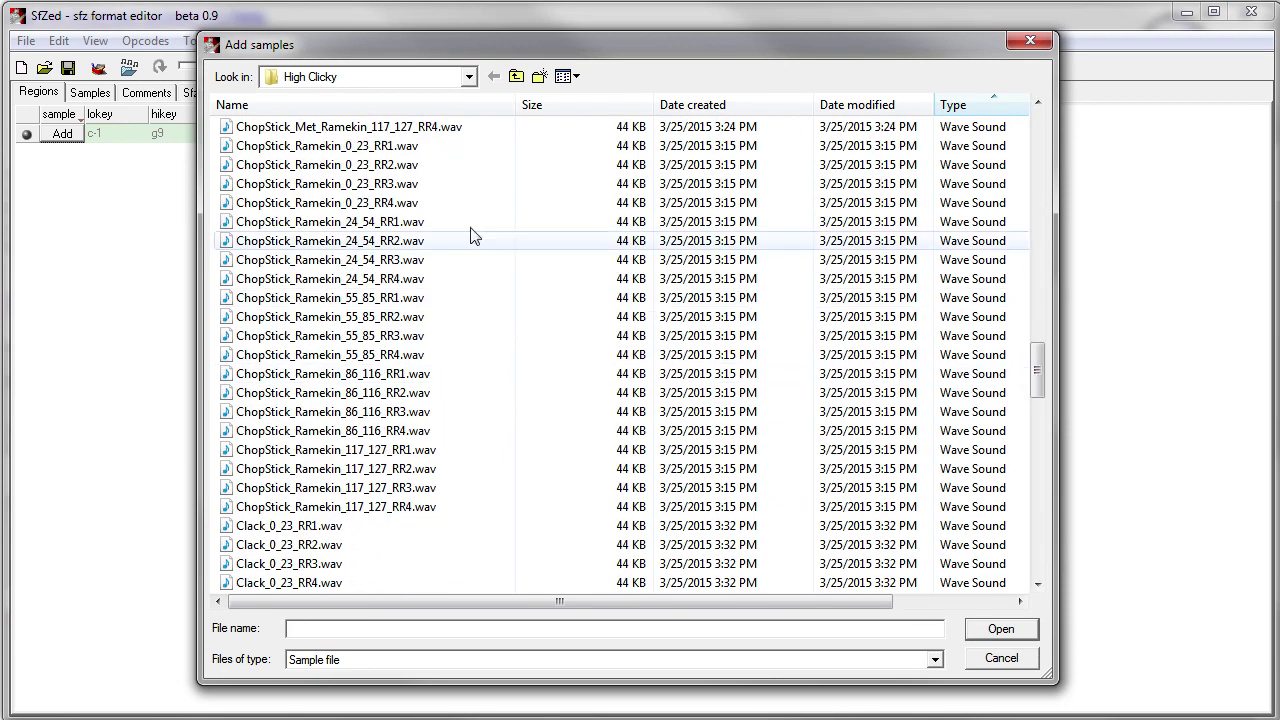
{"action": "left_click", "coordinate": [230, 147]}
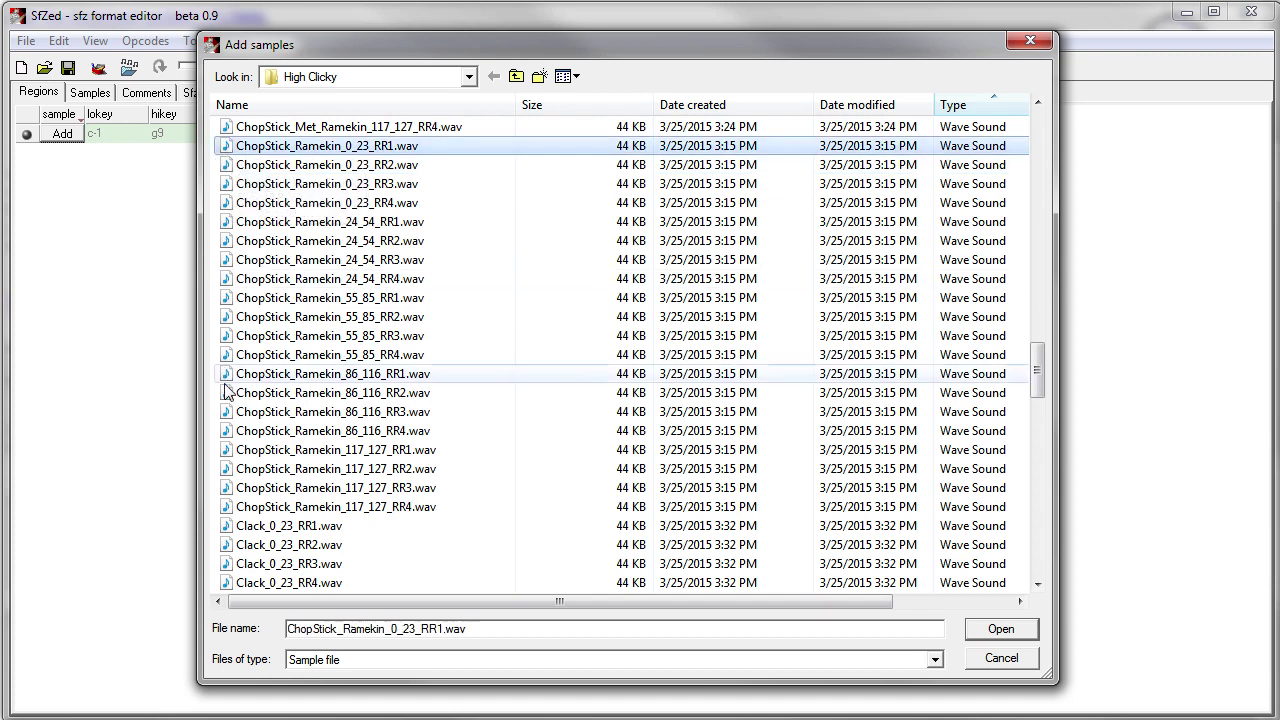
{"action": "left_click", "coordinate": [230, 506], "text": "shift"}
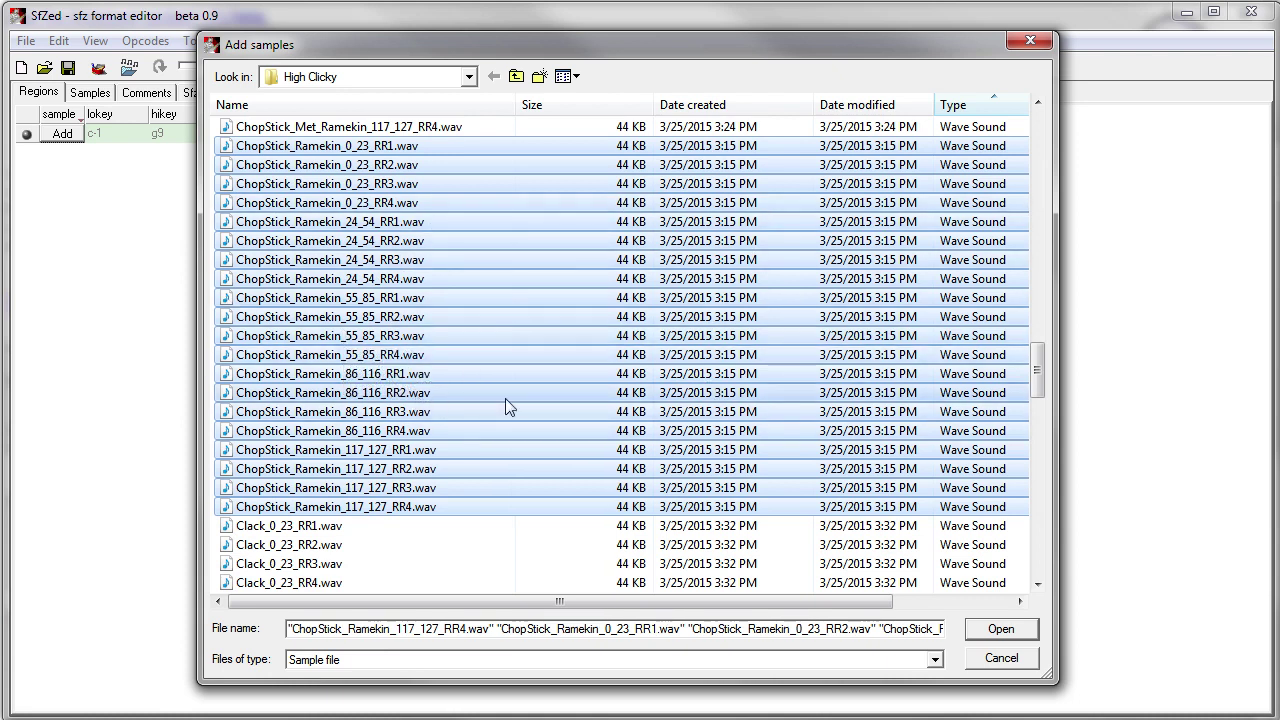
{"action": "left_click", "coordinate": [1003, 637]}
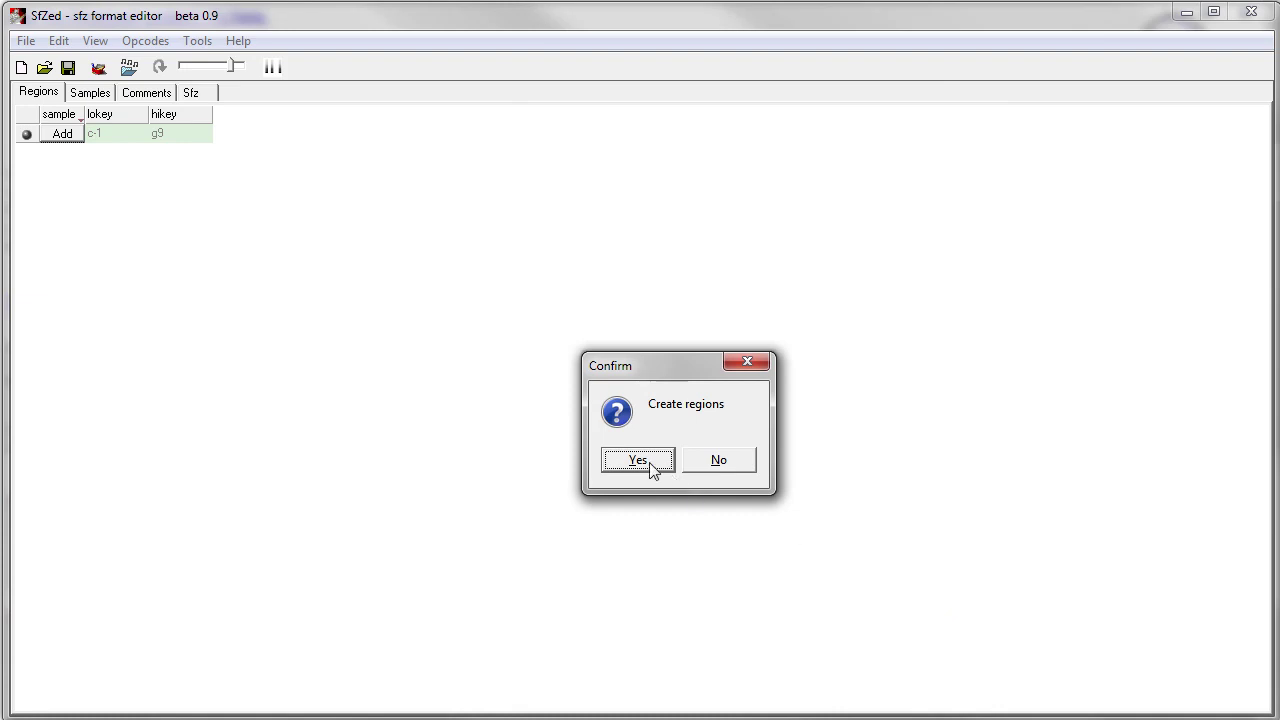
{"action": "left_click", "coordinate": [650, 465]}
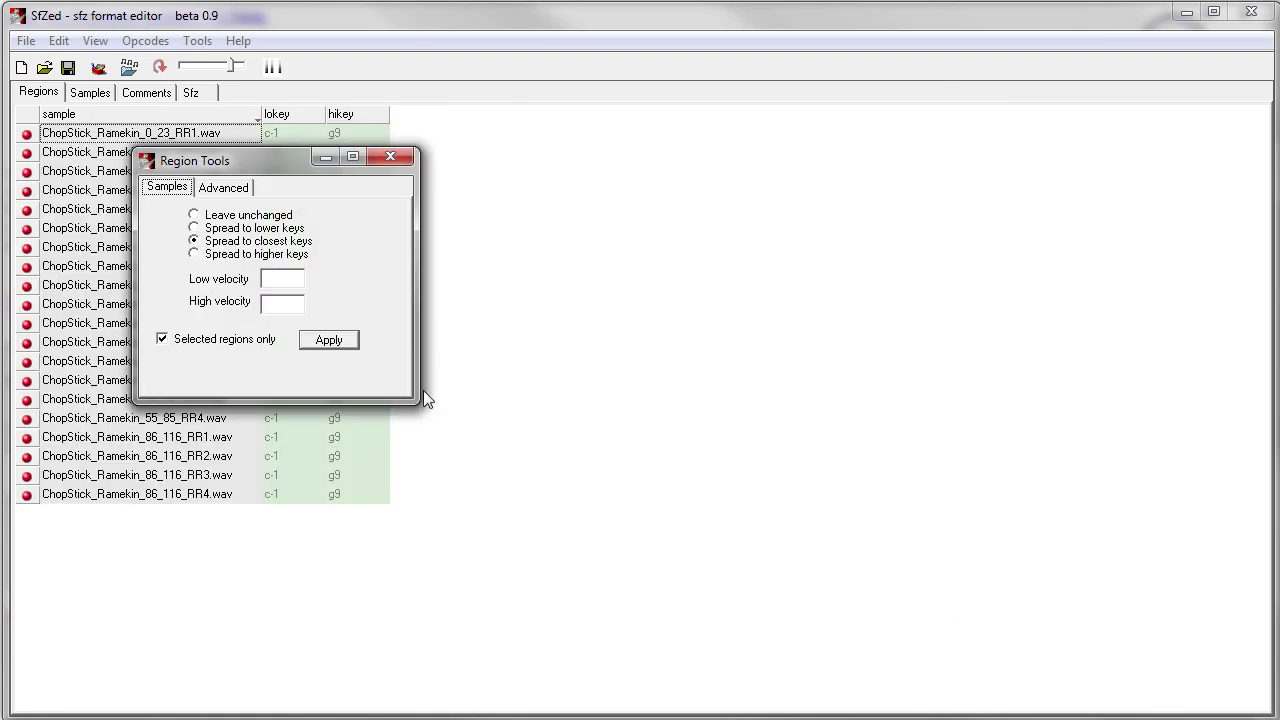
{"action": "left_click_drag", "start_coordinate": [269, 163], "coordinate": [904, 170]}
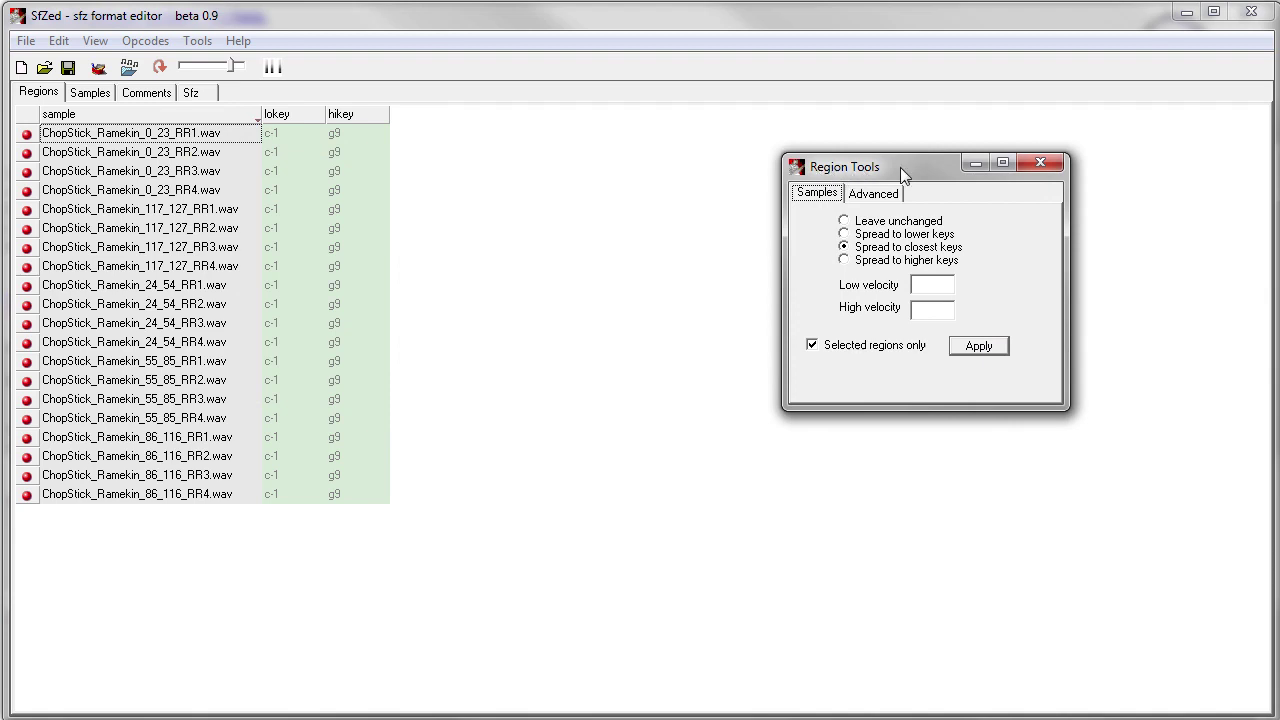
{"action": "left_click_drag", "start_coordinate": [890, 167], "coordinate": [850, 141]}
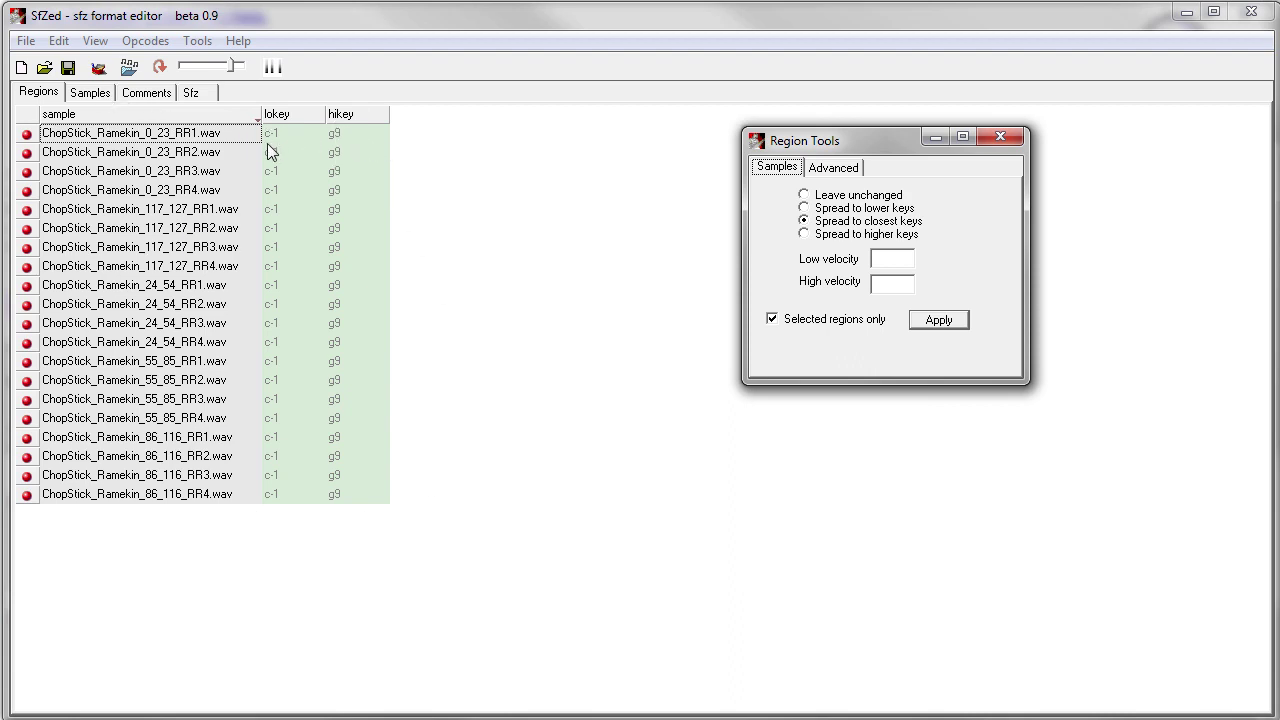
- Display the lokey and hikey values as note numbers and switch them back to note sharps
{"action": "mouse_move", "coordinate": [281, 140]}
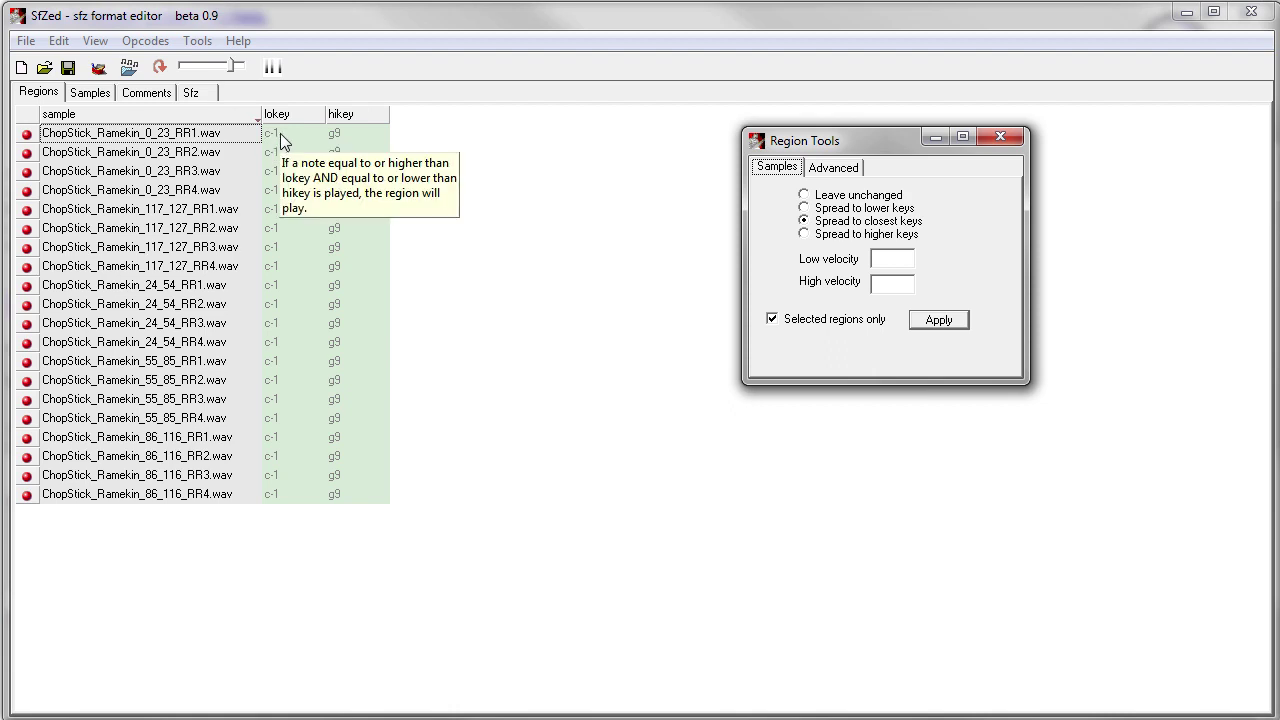
{"action": "left_click", "coordinate": [95, 41]}
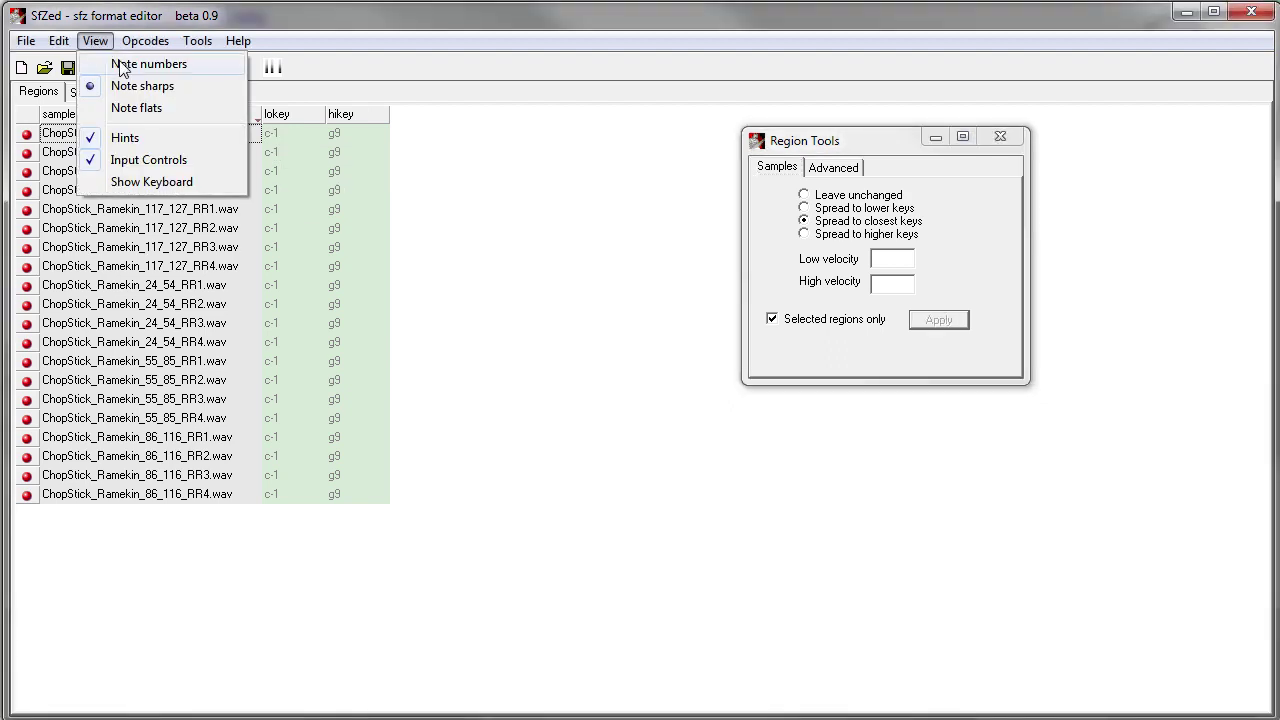
{"action": "left_click", "coordinate": [185, 66]}
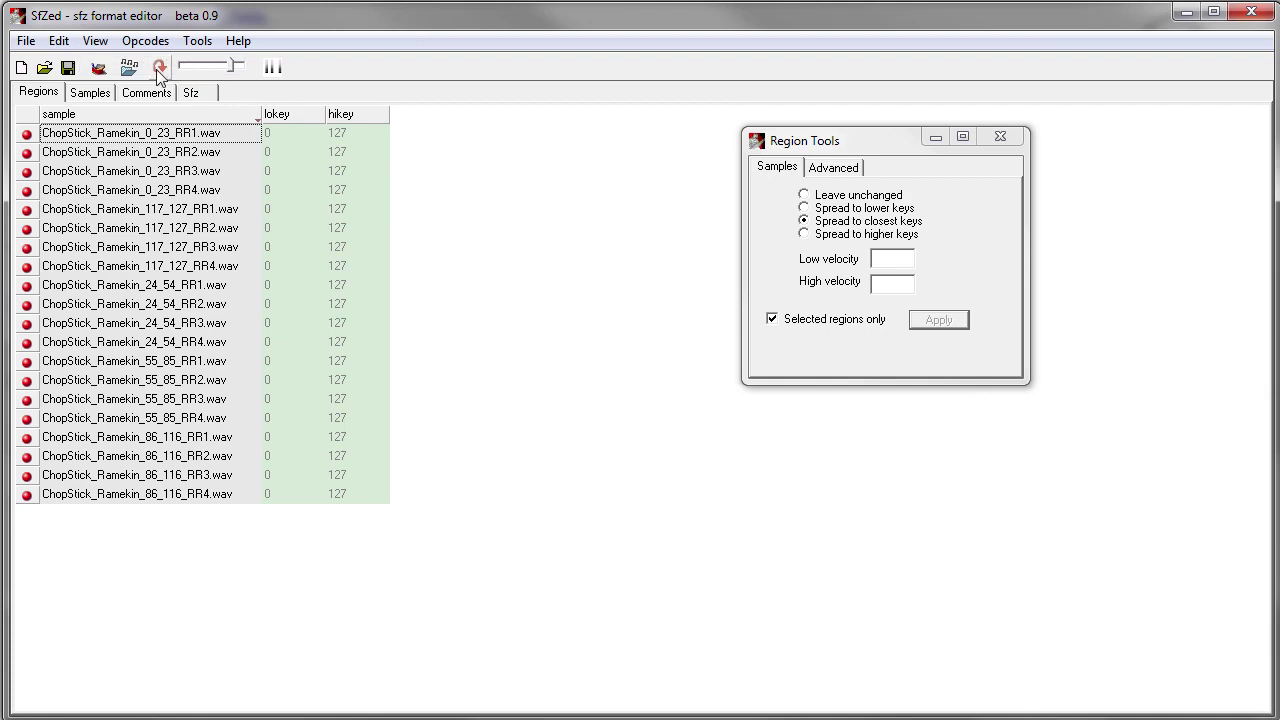
{"action": "left_click", "coordinate": [95, 41]}
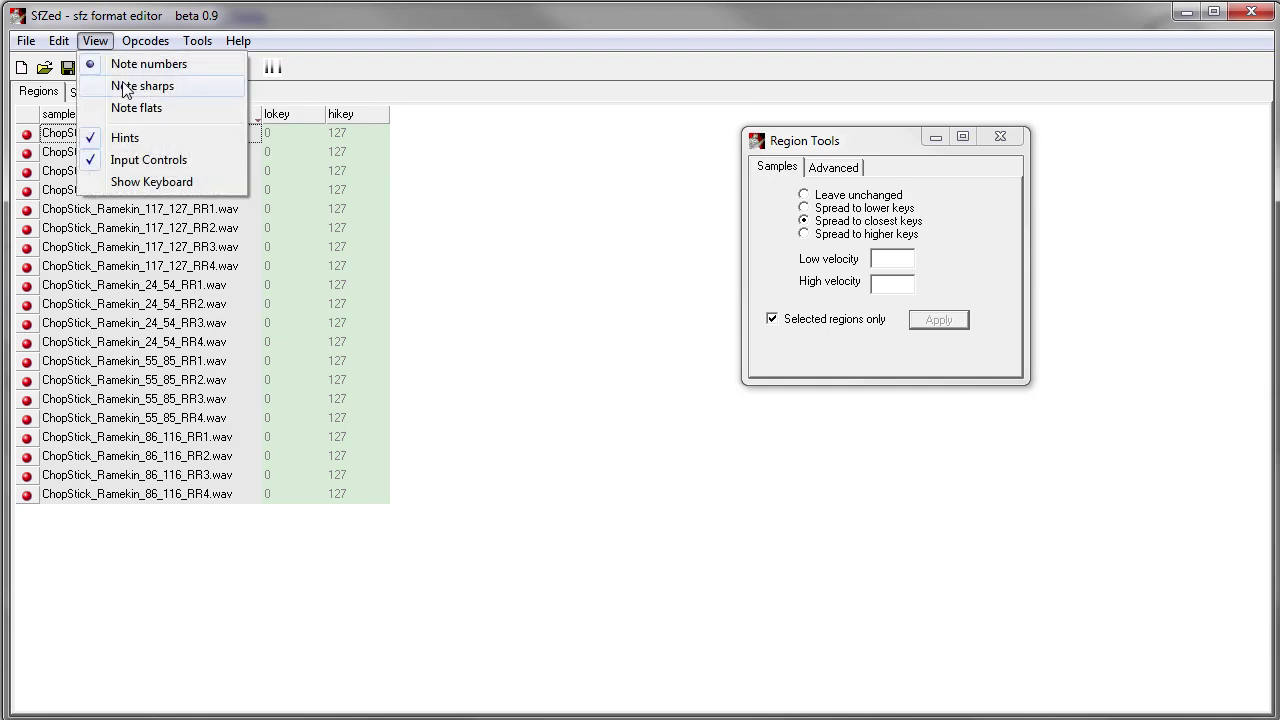
{"action": "left_click", "coordinate": [120, 86]}
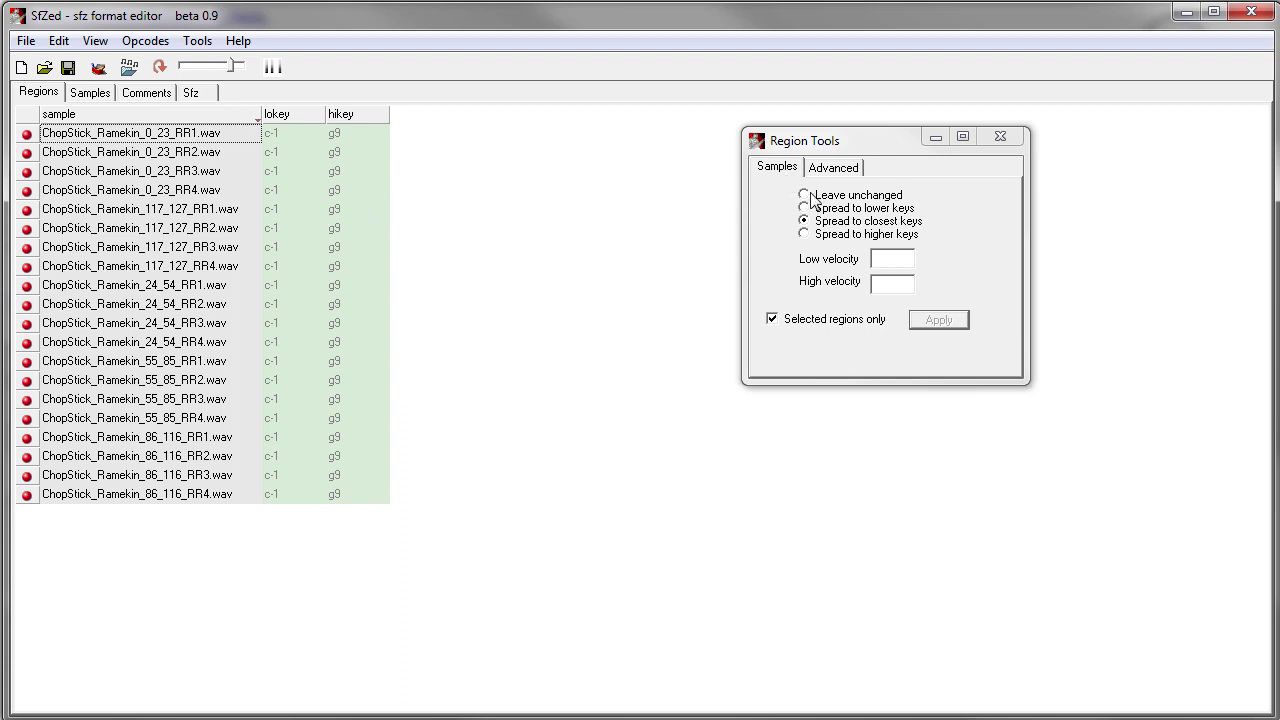
- Choose to leave the sample key spread unchanged and set lokey to c3 for all selected ChopStick_Ramekin regions
{"action": "left_click_drag", "start_coordinate": [812, 200], "coordinate": [674, 208]}
{"action": "left_click", "coordinate": [671, 203]}
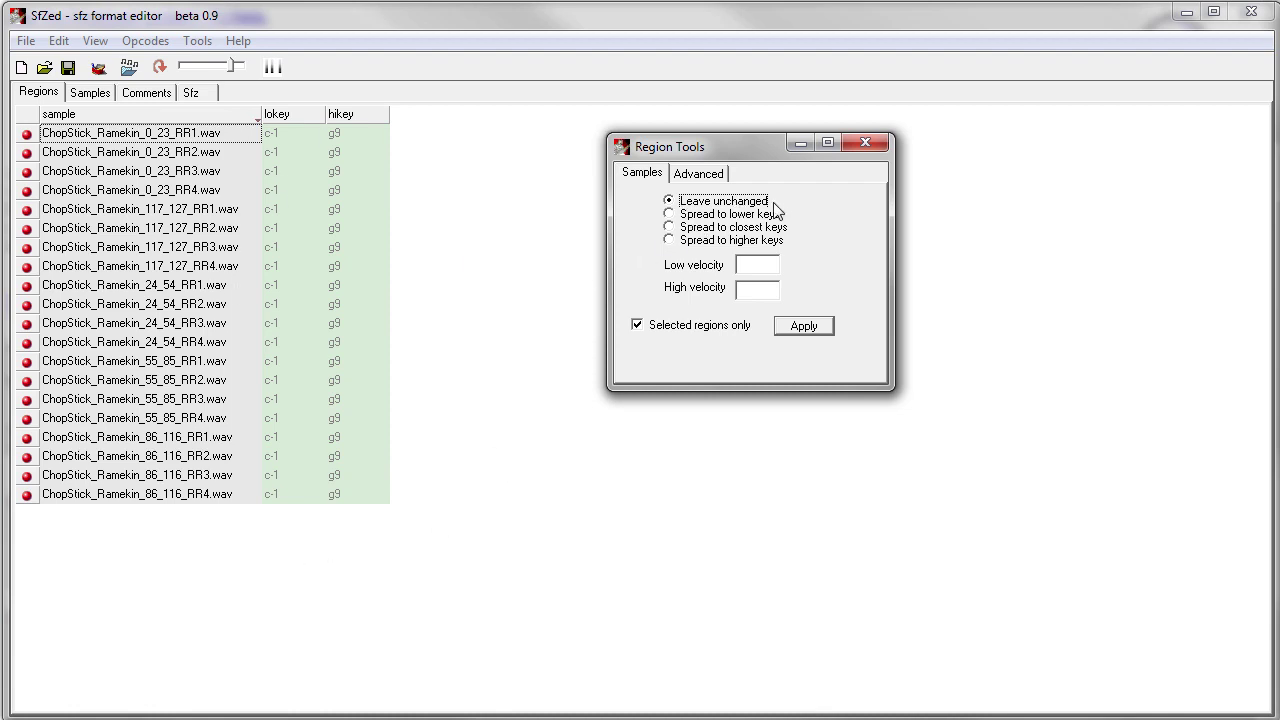
{"action": "left_click", "coordinate": [705, 176]}
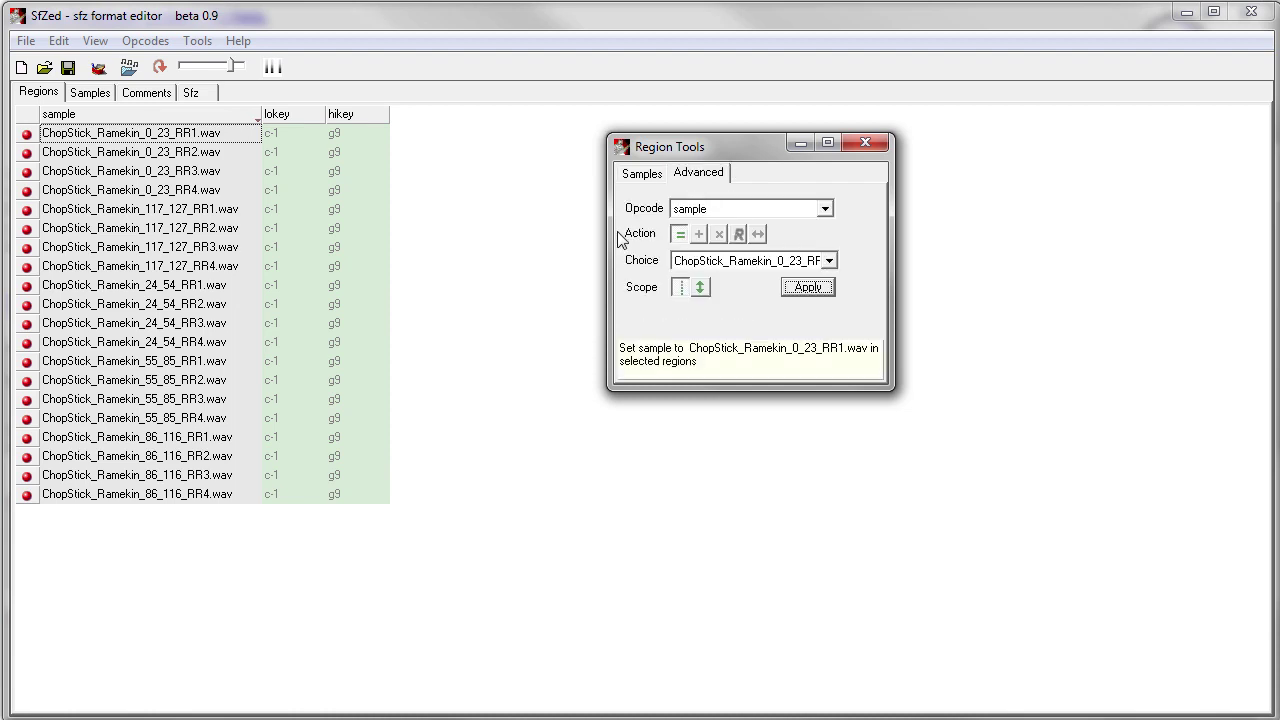
{"action": "left_click", "coordinate": [824, 208]}
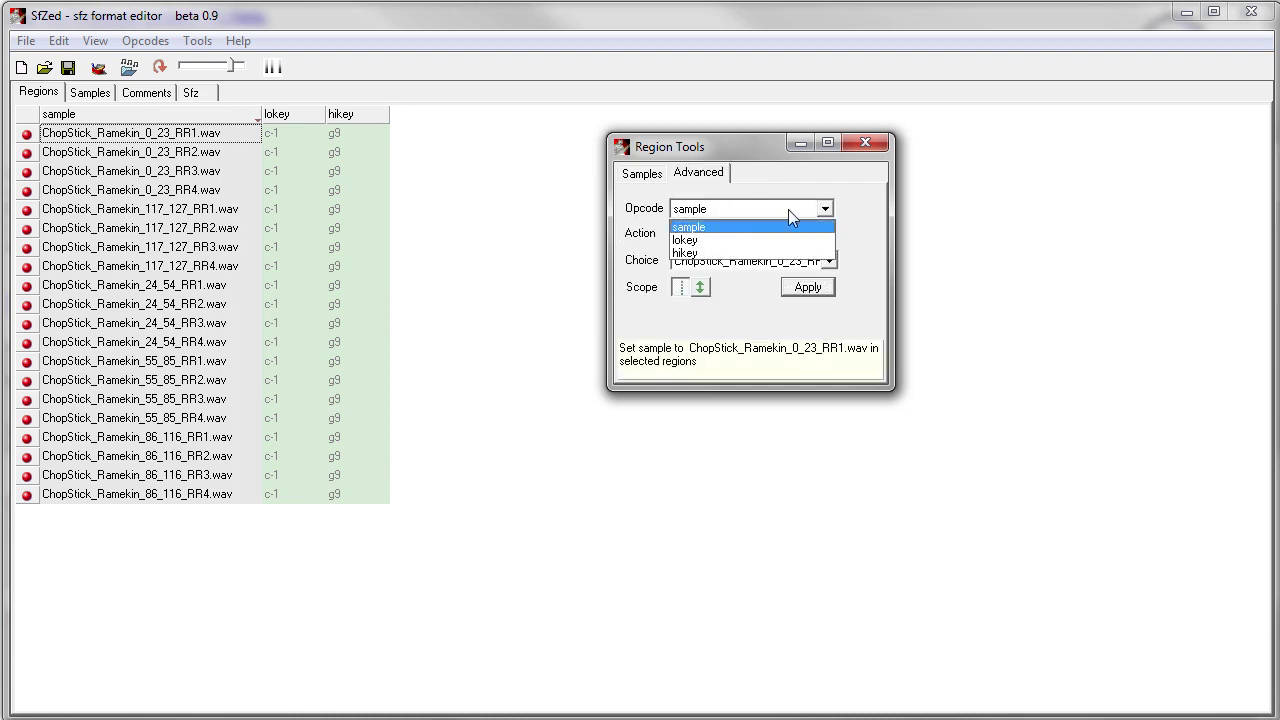
{"action": "left_click", "coordinate": [720, 239]}
{"action": "left_click", "coordinate": [713, 261]}
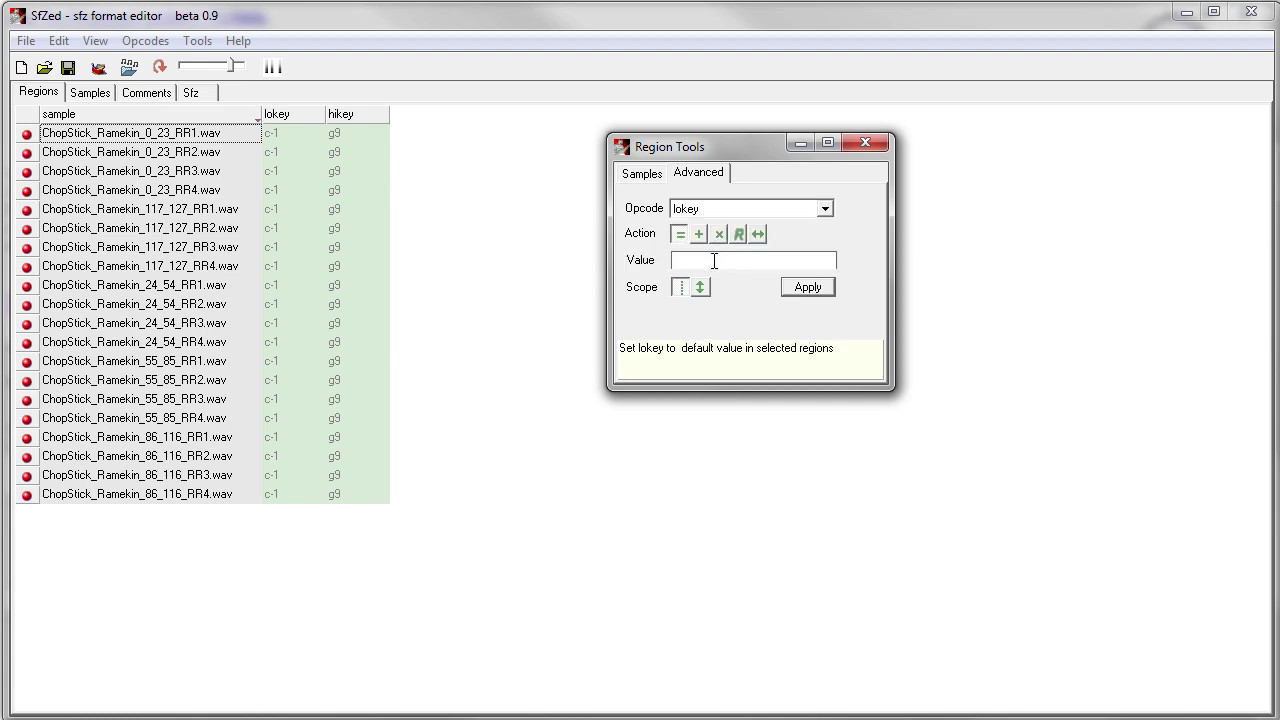
{"action": "type", "text": "c3"}
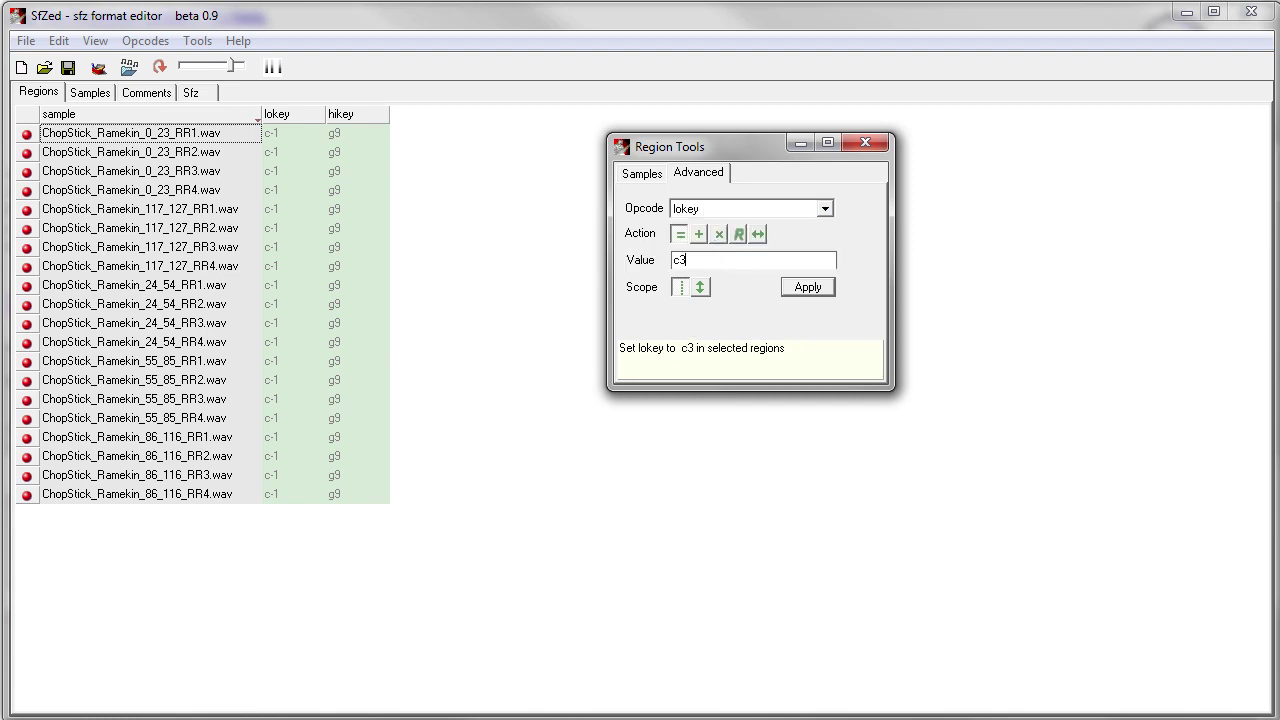
{"action": "left_click", "coordinate": [808, 287]}
- Set hikey to d3 for all selected ChopStick_Ramekin regions
{"action": "left_click", "coordinate": [727, 212]}
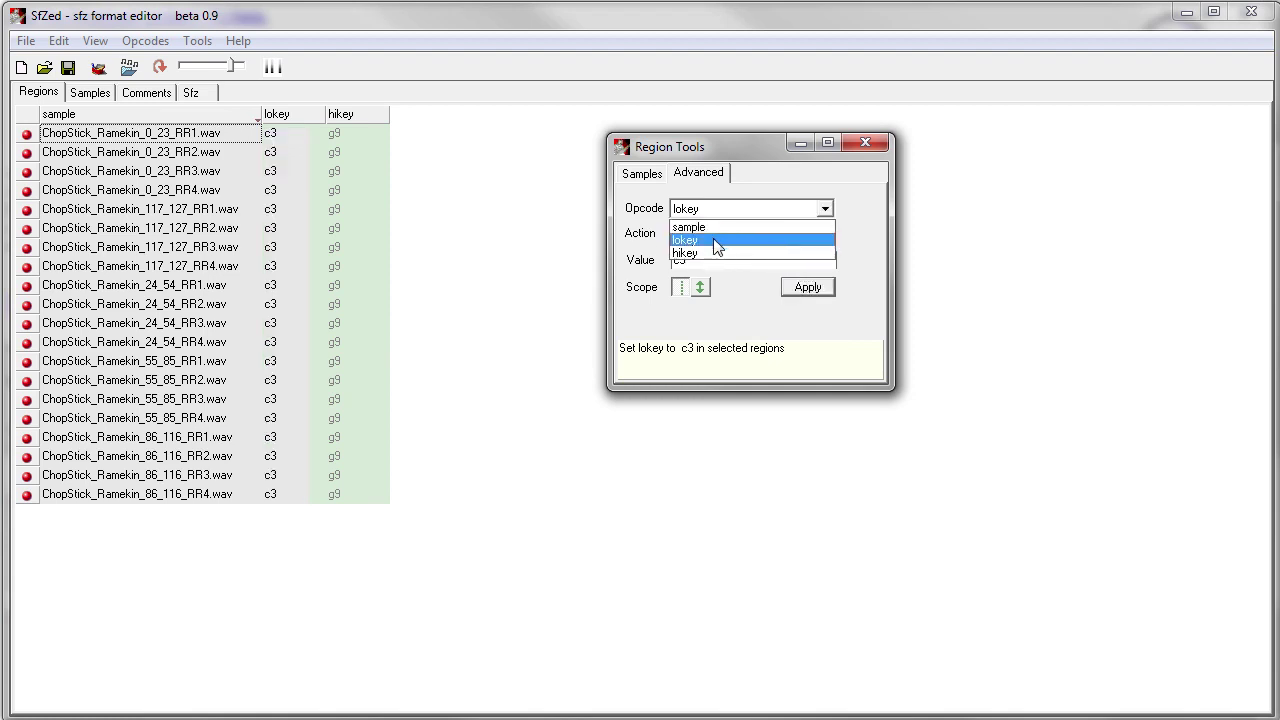
{"action": "left_click", "coordinate": [714, 248]}
{"action": "double_click", "coordinate": [675, 262]}
{"action": "type", "text": "d3"}
{"action": "left_click", "coordinate": [810, 288]}
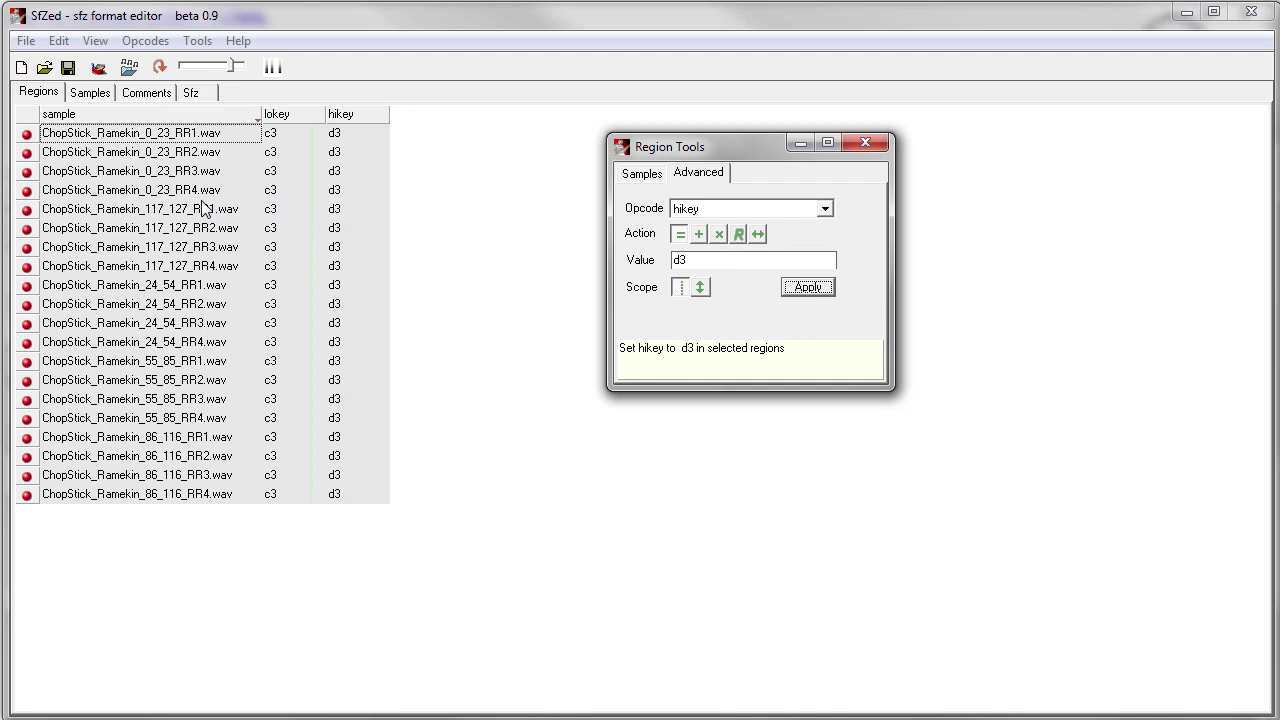
- Select the four ChopStick_Ramekin_0_23 regions and apply a velocity range of 0 to 23
{"action": "left_click", "coordinate": [27, 138]}
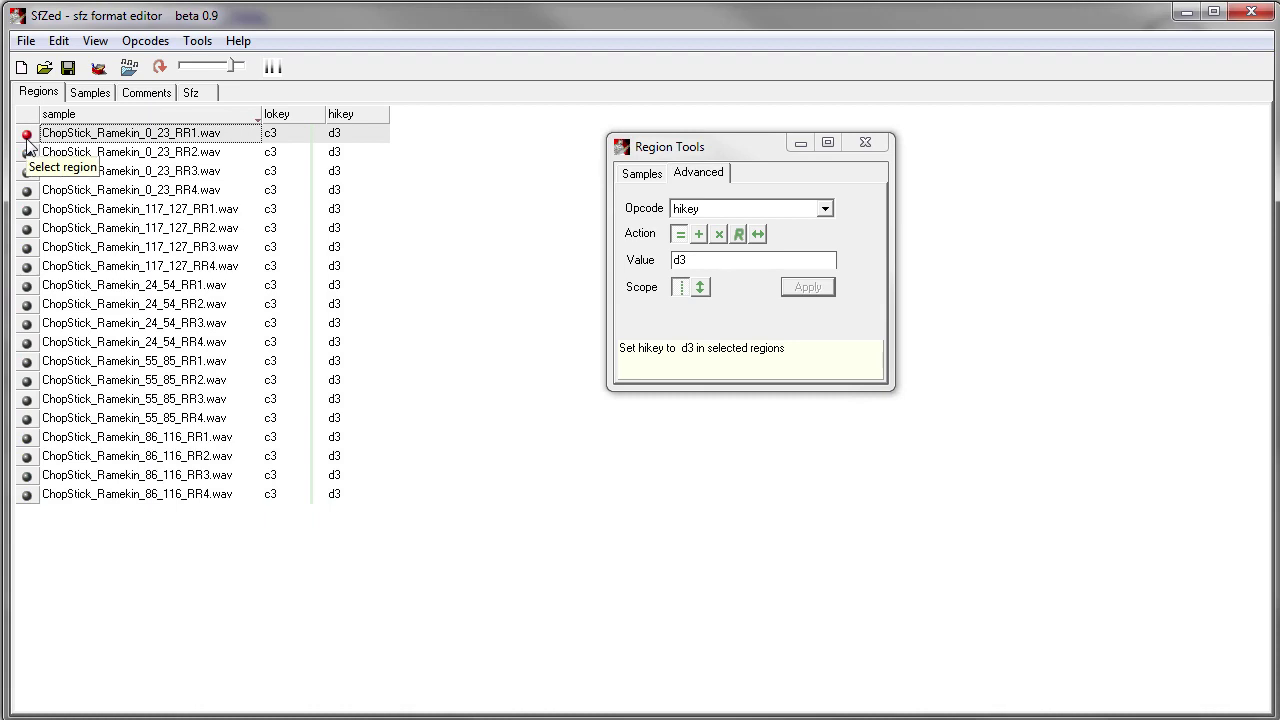
{"action": "left_click", "coordinate": [30, 192], "text": "shift"}
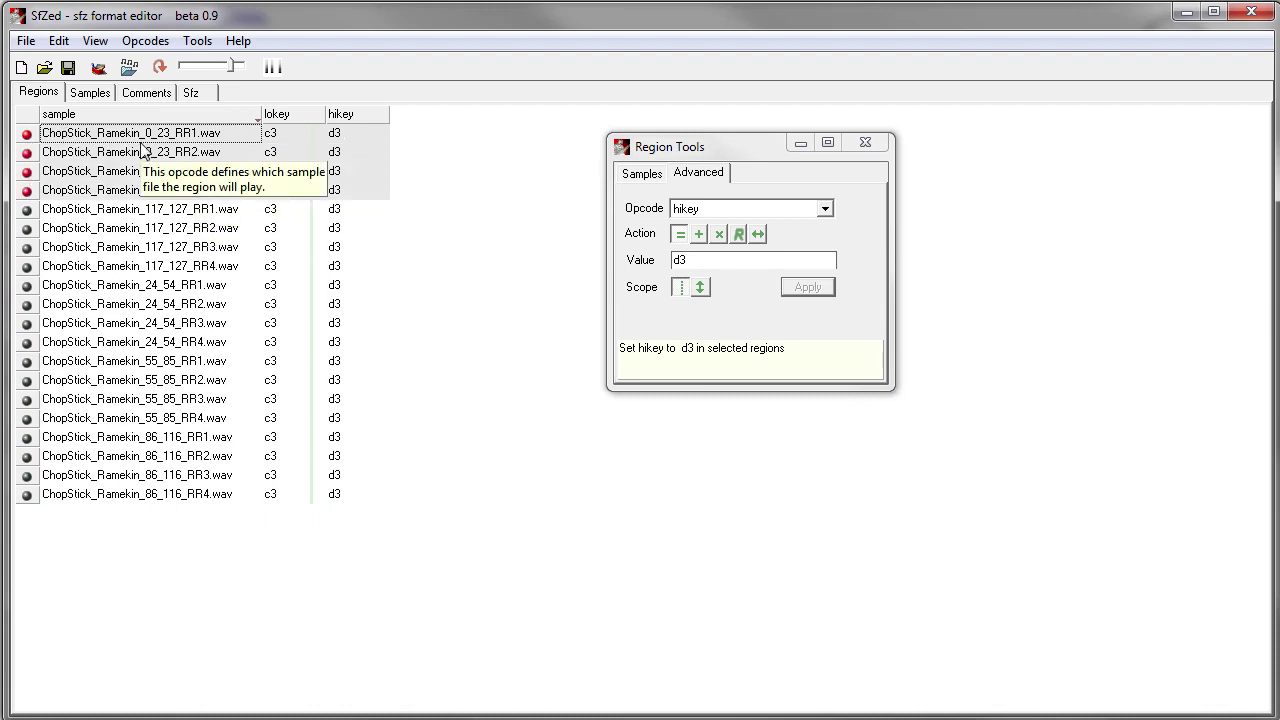
{"action": "left_click", "coordinate": [645, 176]}
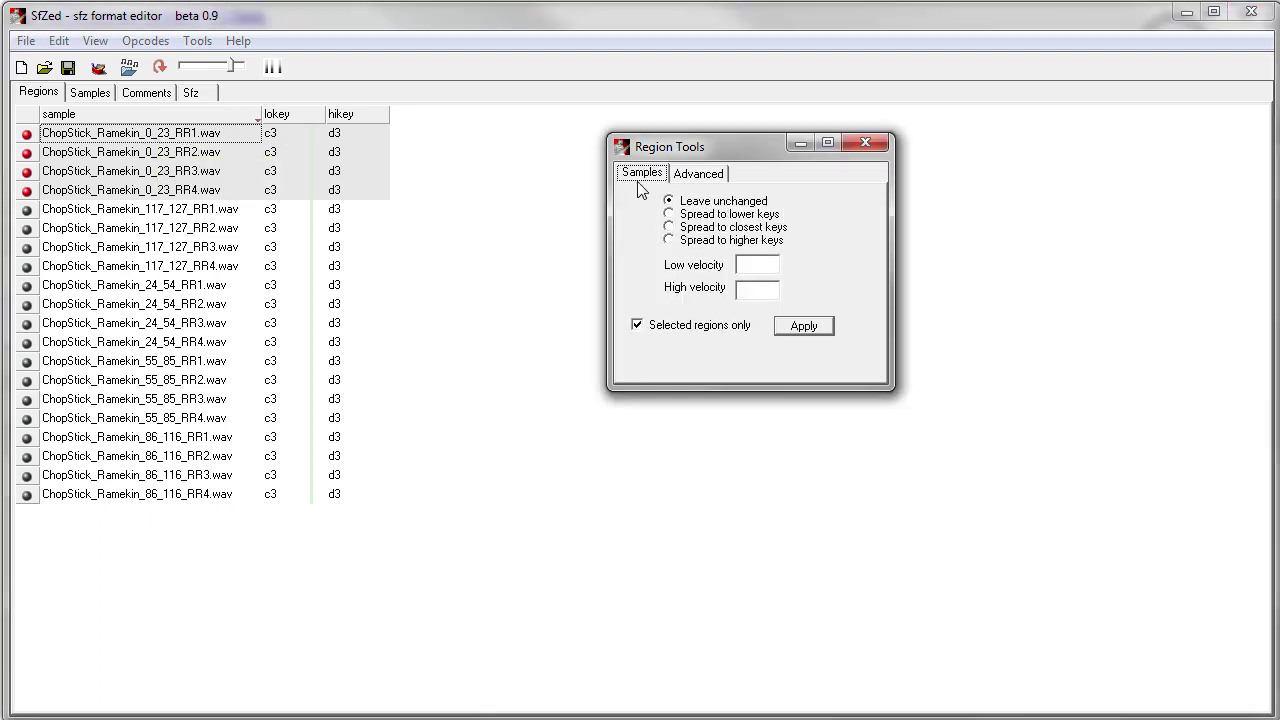
{"action": "left_click", "coordinate": [772, 265]}
{"action": "type", "text": "23"}
{"action": "left_click", "coordinate": [797, 326]}
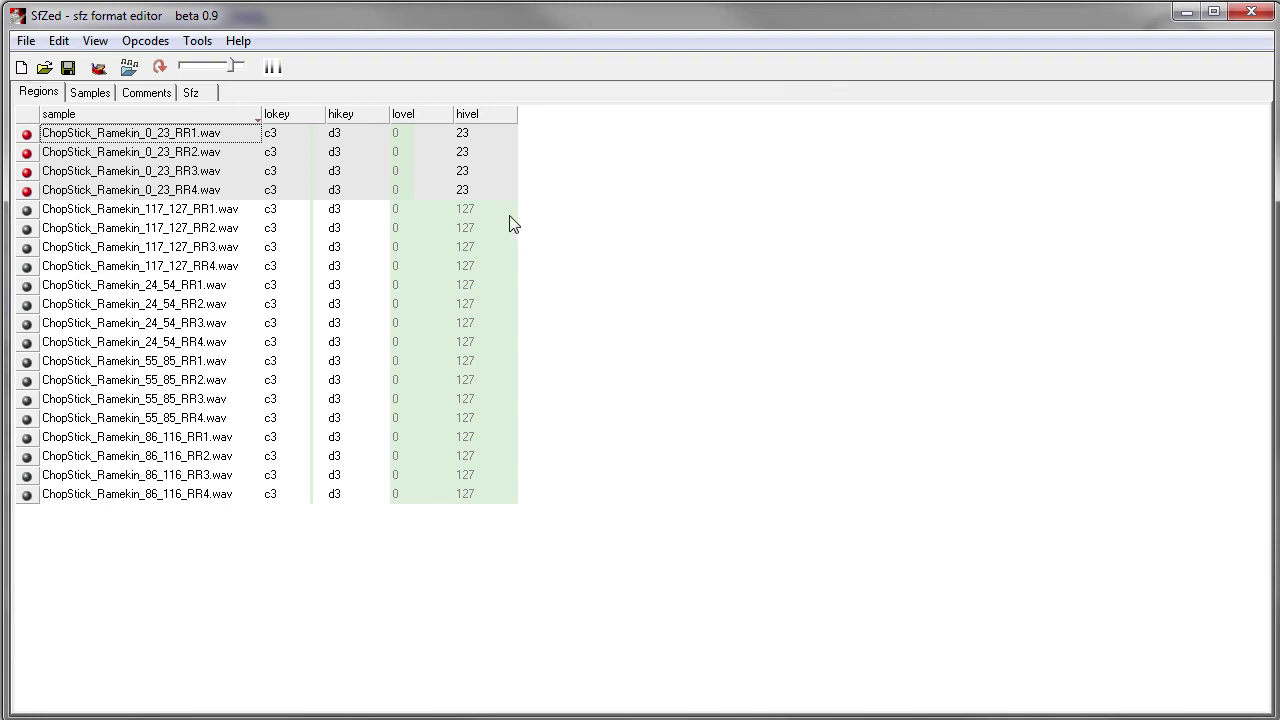
- Select the four ChopStick_Ramekin_117_127 regions and apply a velocity range of 117 to 127 with Region Tools
{"action": "left_click", "coordinate": [25, 212]}
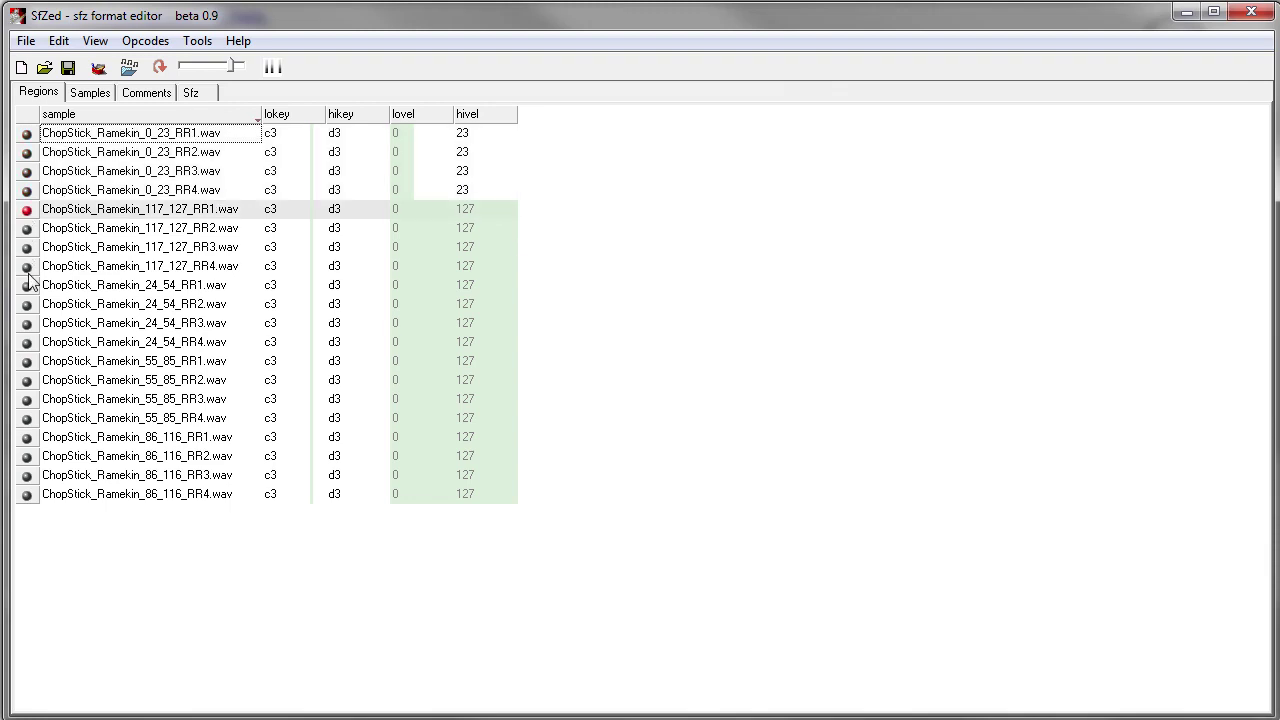
{"action": "left_click", "coordinate": [28, 270], "text": "shift"}
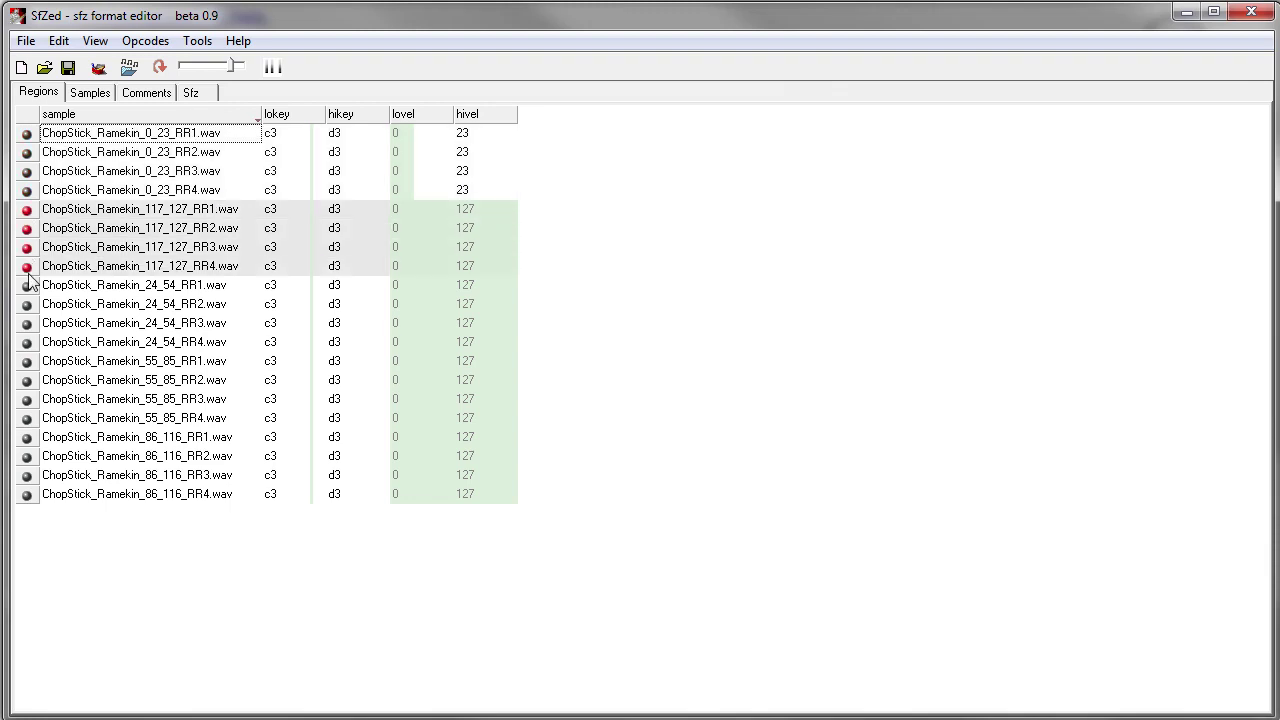
{"action": "left_click", "coordinate": [98, 68]}
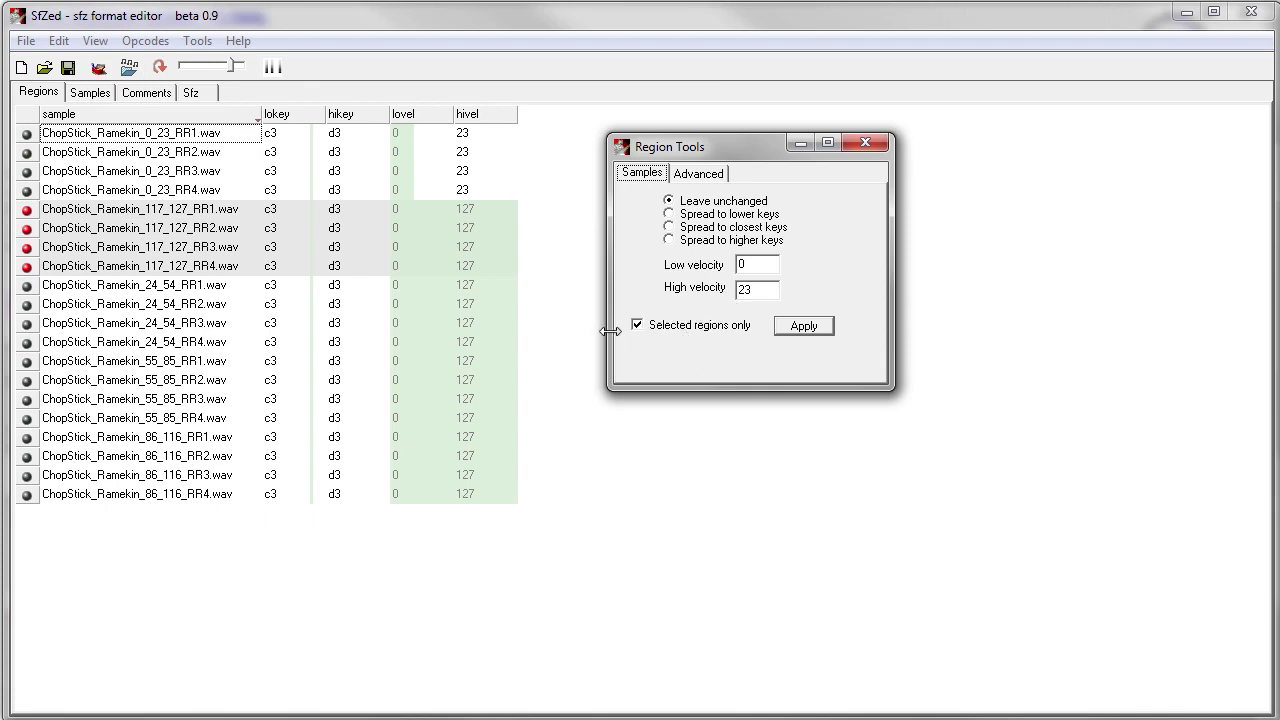
{"action": "double_click", "coordinate": [750, 266]}
{"action": "type", "text": "117"}
{"action": "left_click", "coordinate": [806, 327]}
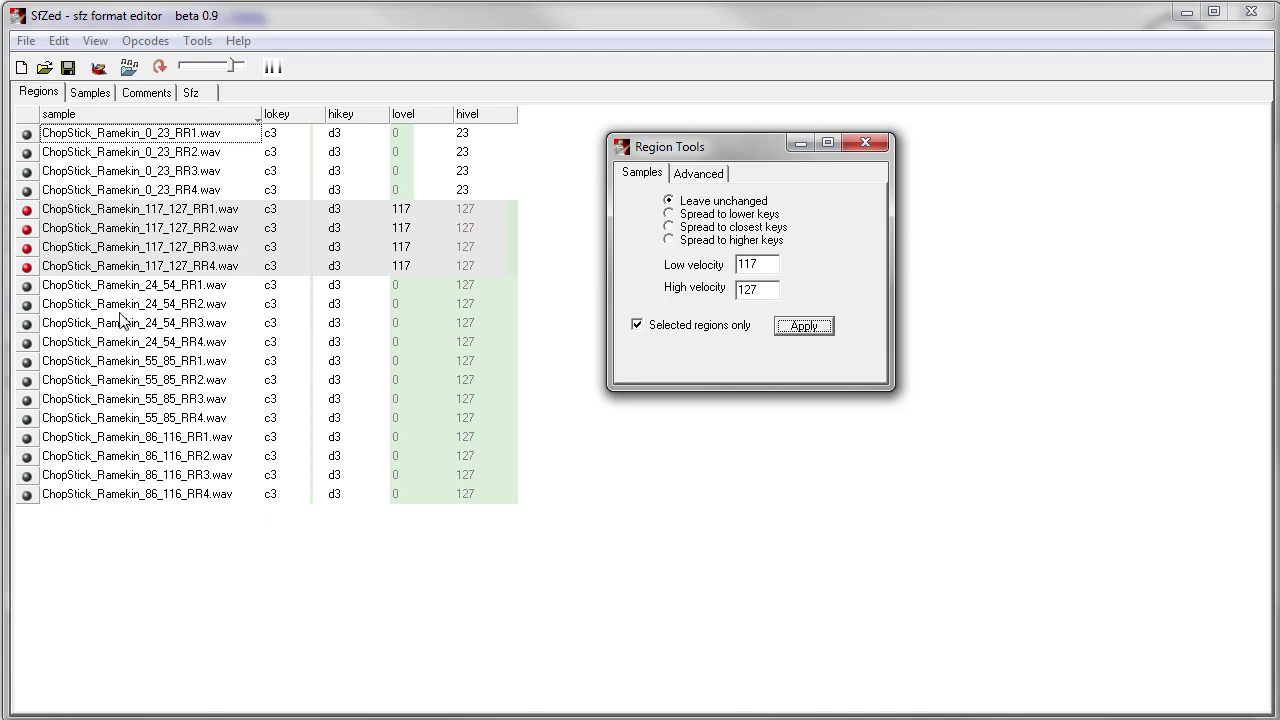
- Select only the four ChopStick_Ramekin_24_54 regions and apply a velocity range of 24 to 54
{"action": "left_click", "coordinate": [28, 289]}
{"action": "left_click", "coordinate": [25, 365], "text": "shift"}
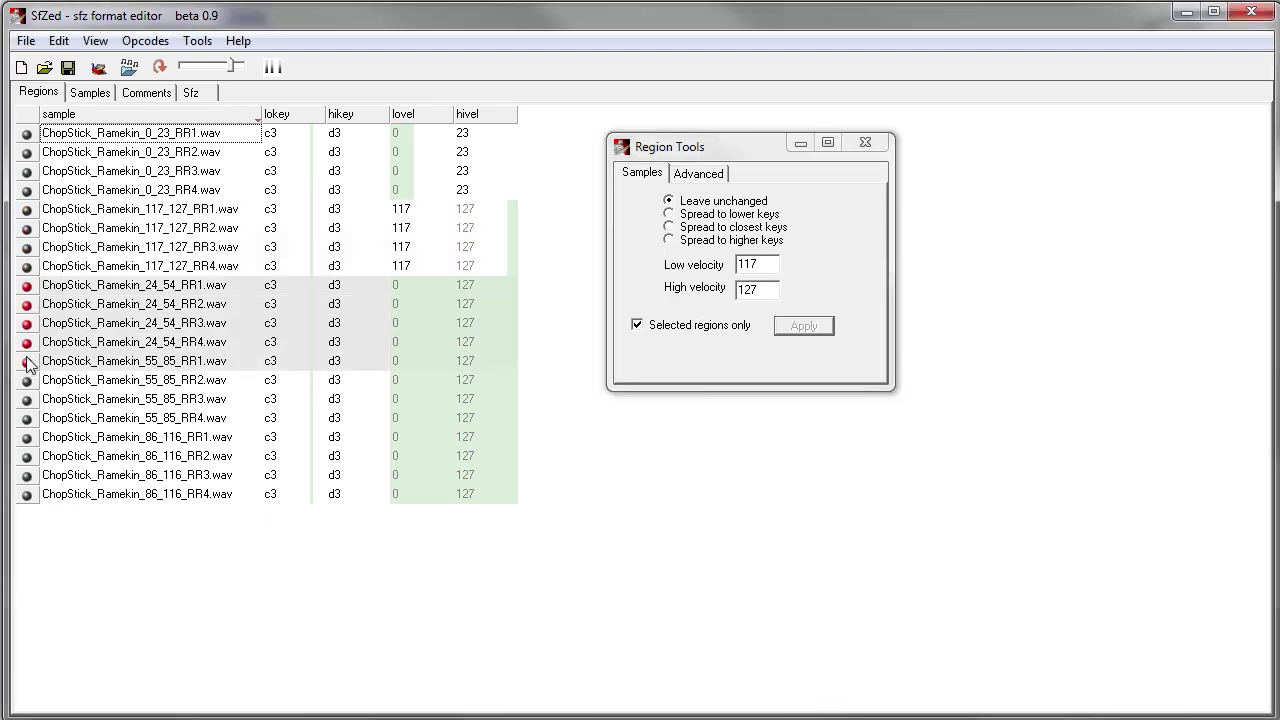
{"action": "left_click", "coordinate": [26, 345]}
{"action": "left_click", "coordinate": [28, 288], "text": "shift"}
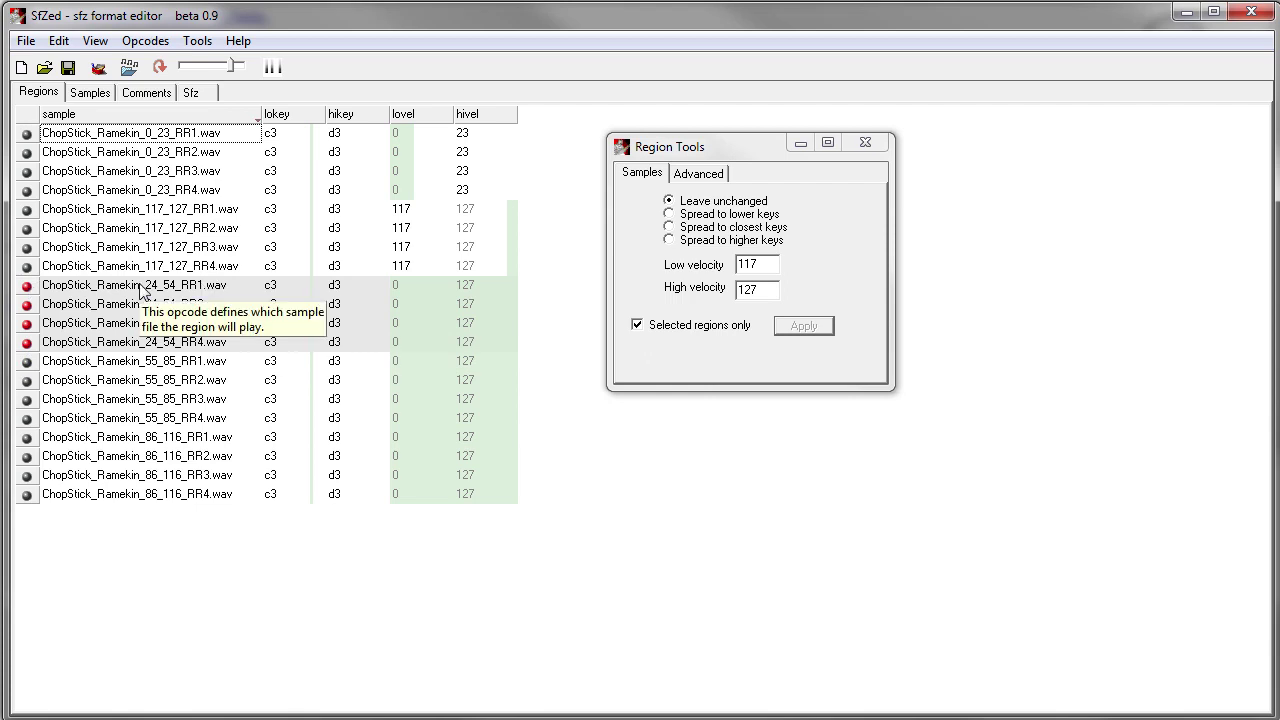
{"action": "left_click_drag", "start_coordinate": [768, 264], "coordinate": [648, 277]}
{"action": "type", "text": "24"}
{"action": "key", "text": "Tab"}
{"action": "type", "text": "54"}
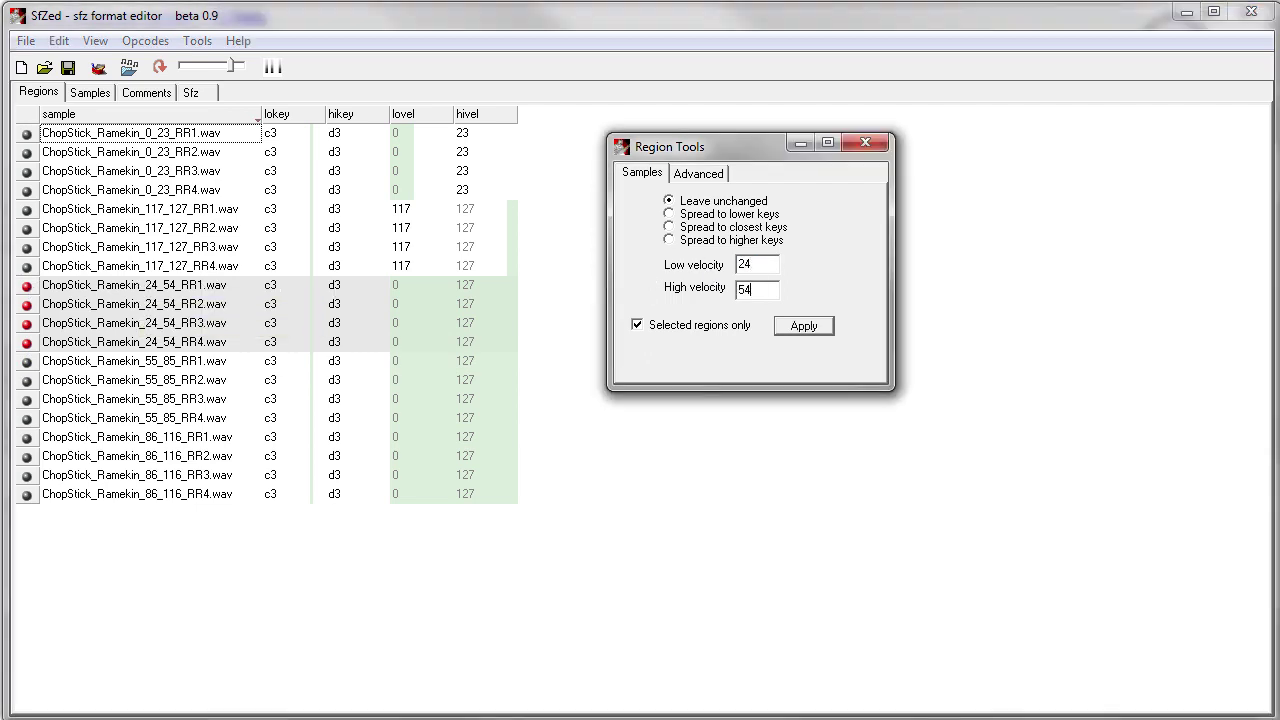
{"action": "left_click", "coordinate": [826, 330]}
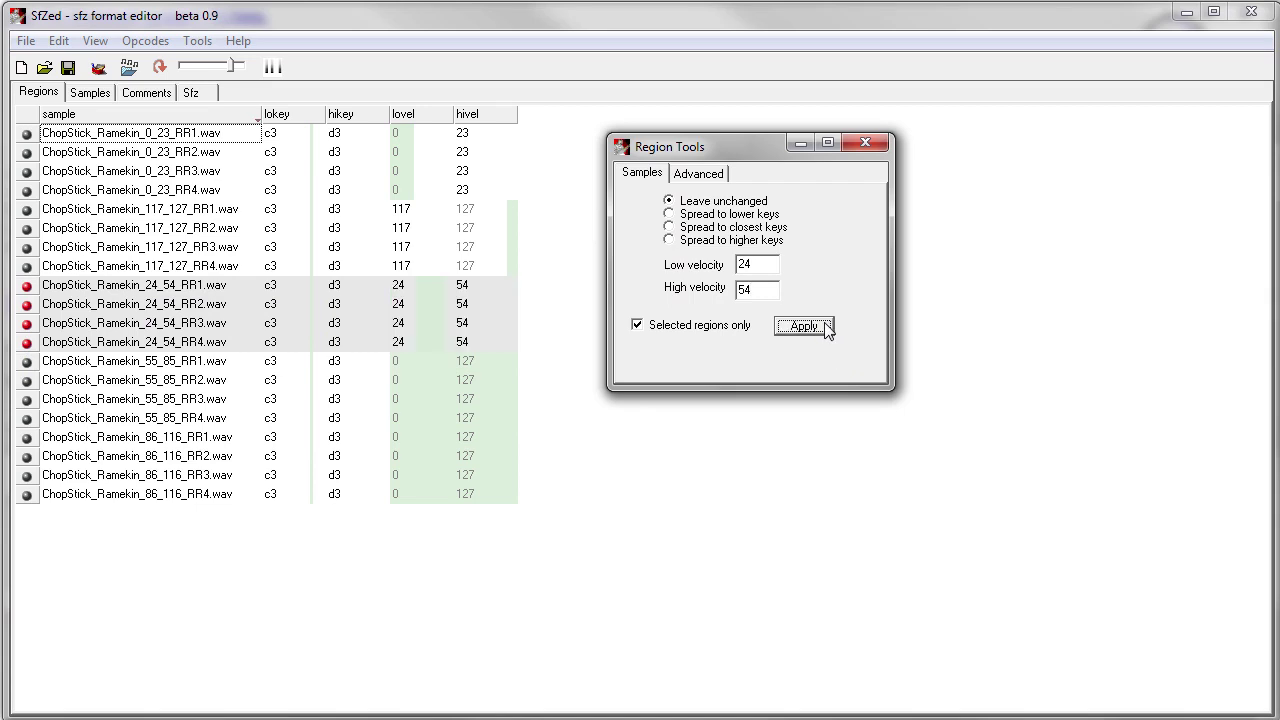
- Select the four ChopStick_Ramekin_55_85 regions and apply a velocity range of 55 to 85
{"action": "left_click", "coordinate": [29, 366]}
{"action": "left_click", "coordinate": [34, 418], "text": "shift"}
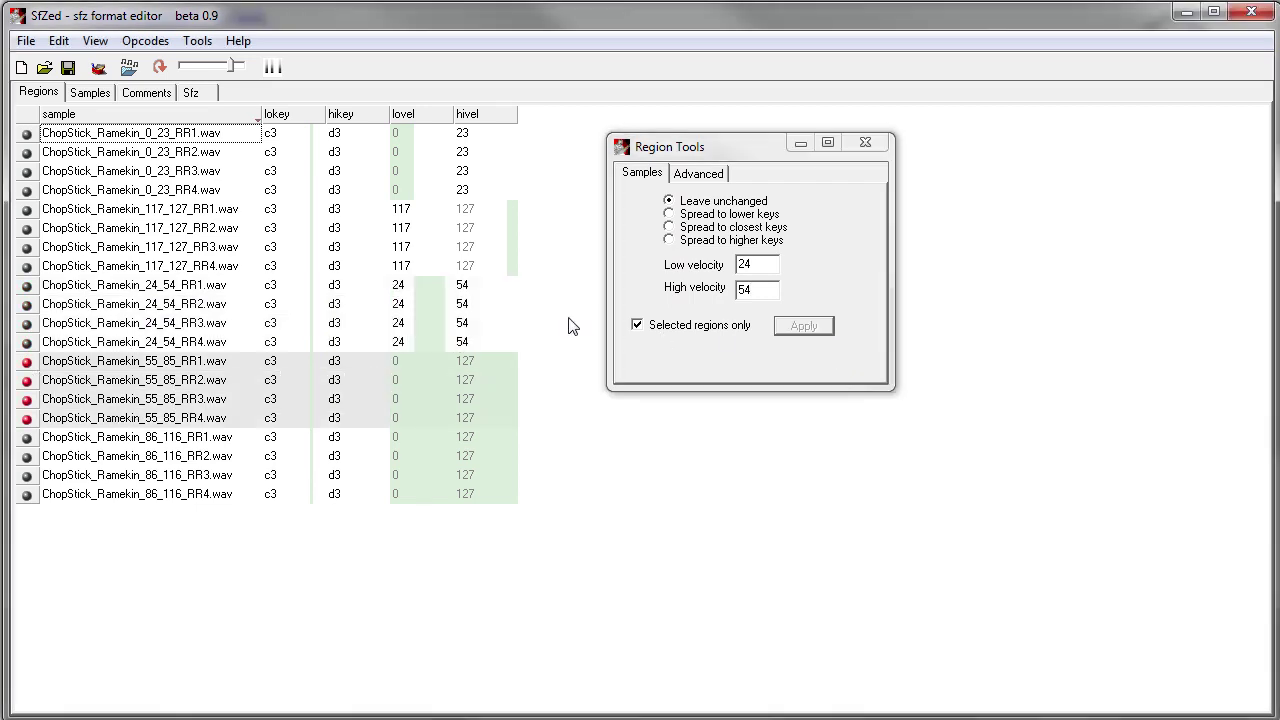
{"action": "left_click", "coordinate": [768, 268]}
{"action": "key", "text": "BackSpace"}
{"action": "key", "text": "BackSpace"}
{"action": "type", "text": "55"}
{"action": "key", "text": "Tab"}
{"action": "type", "text": "85"}
{"action": "left_click", "coordinate": [812, 327]}
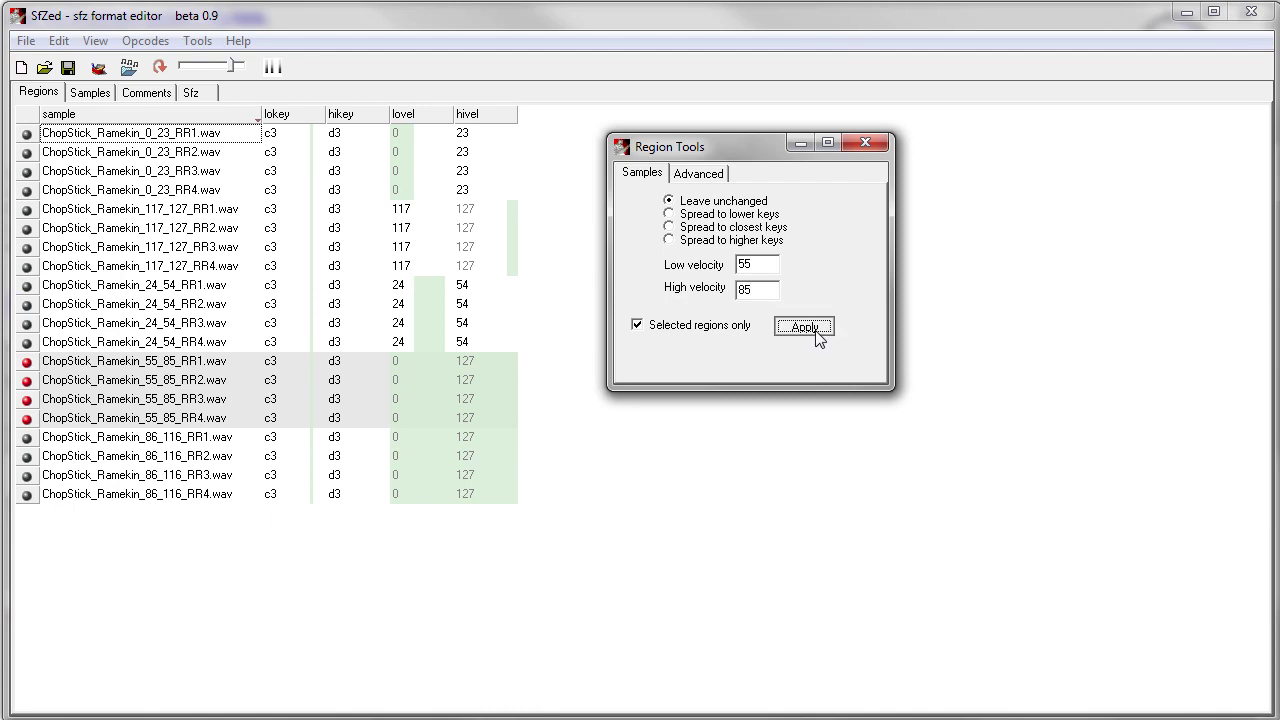
- Select the four ChopStick_Ramekin_86_116 regions and apply a velocity range of 86 to 116
{"action": "left_click", "coordinate": [21, 444]}
{"action": "left_click", "coordinate": [30, 497], "text": "shift"}
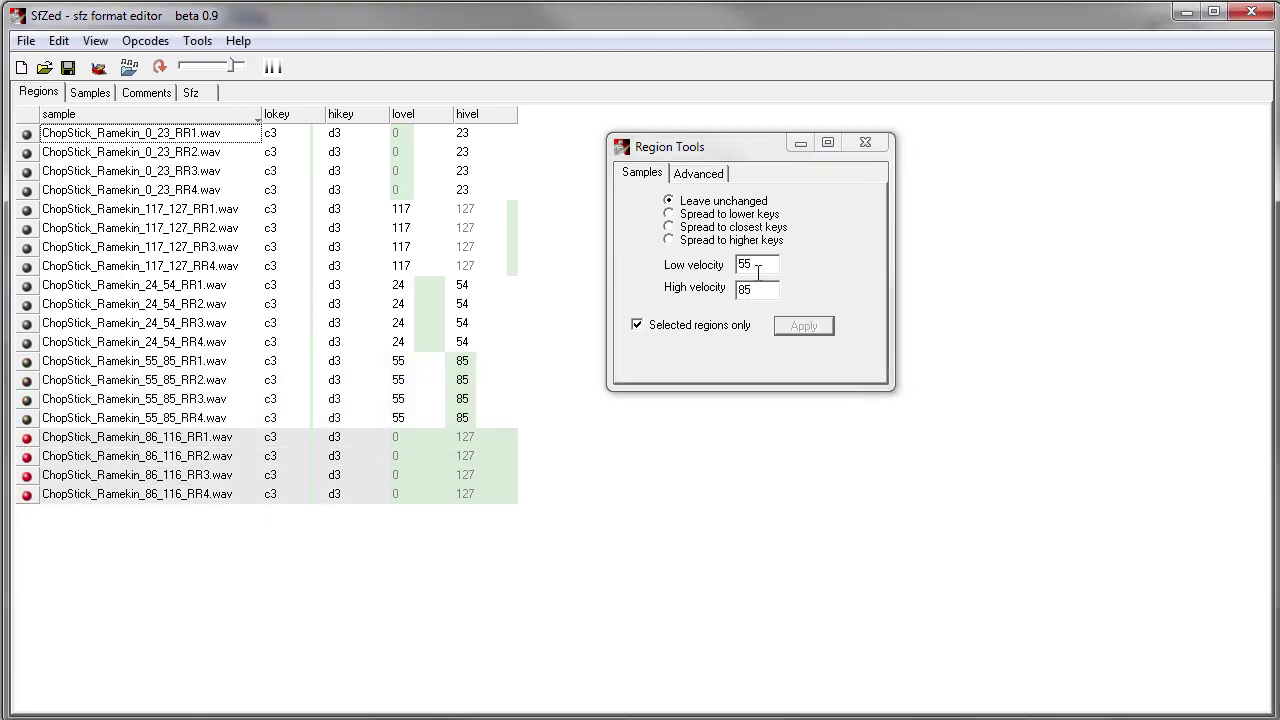
{"action": "left_click_drag", "start_coordinate": [760, 266], "coordinate": [683, 275]}
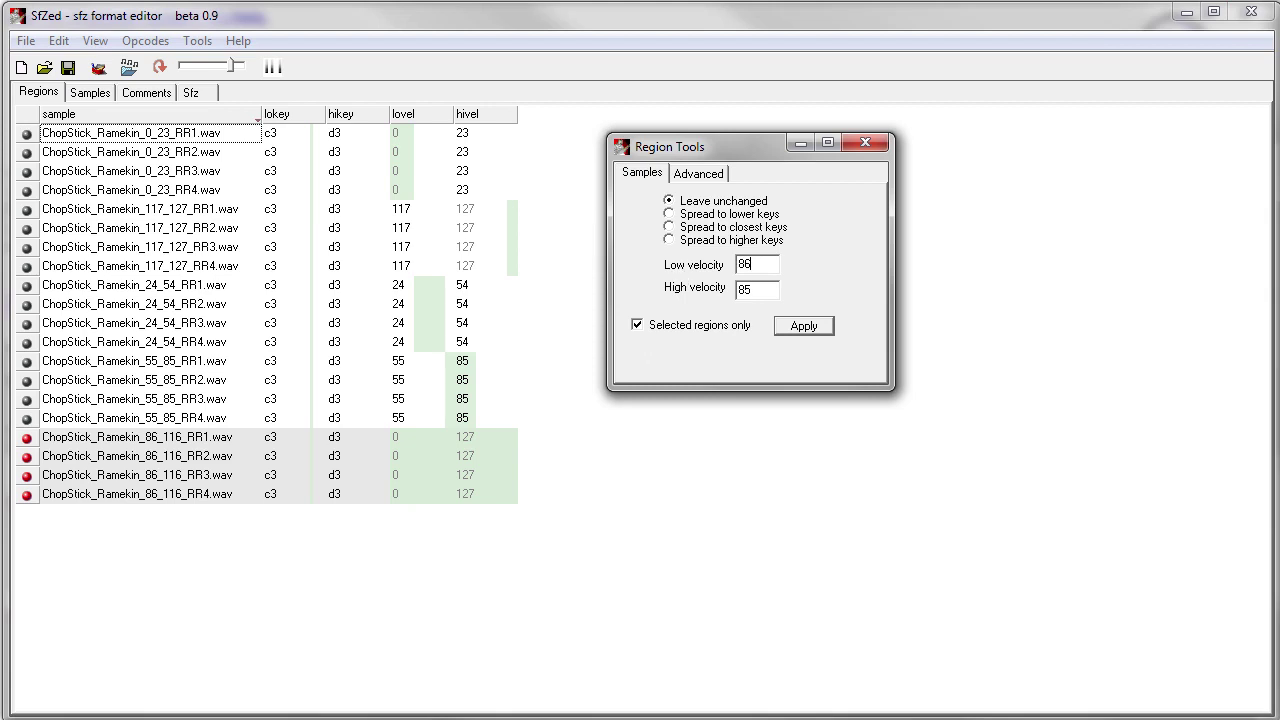
{"action": "left_click", "coordinate": [825, 332]}
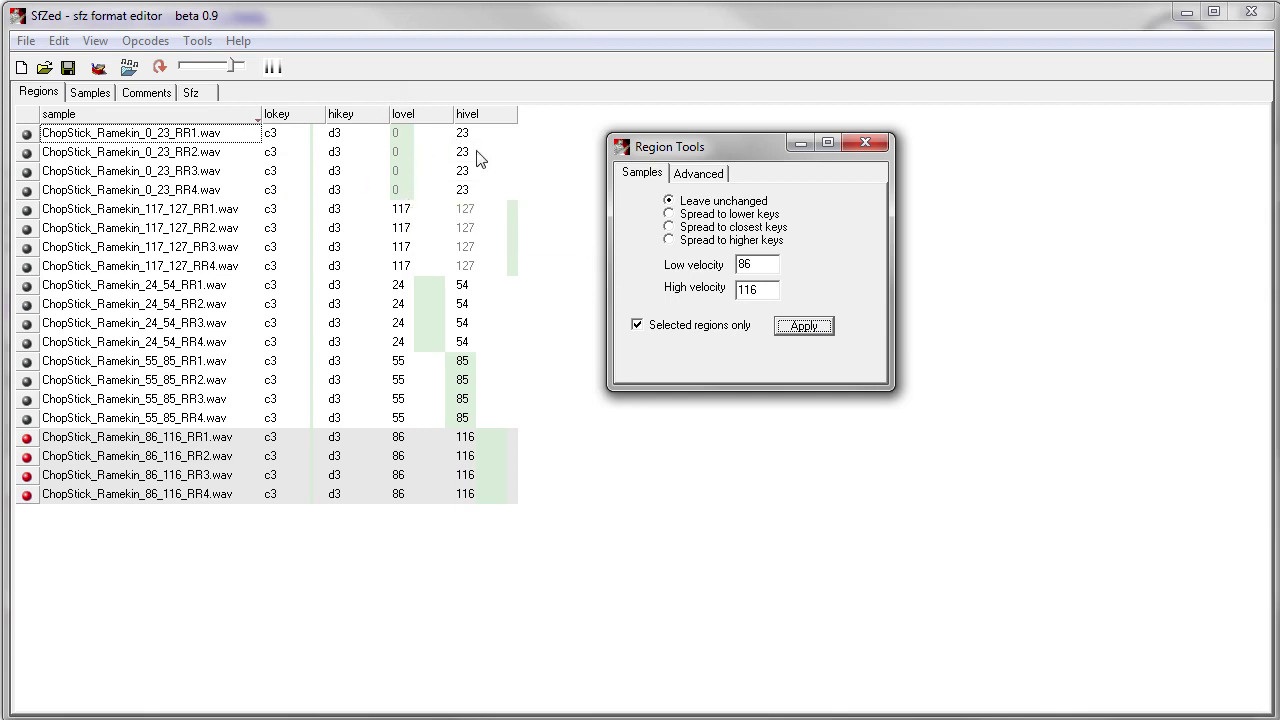
- Move Region Tools farther from the region list and add the seq_length opcode to the regions table
{"action": "left_click_drag", "start_coordinate": [725, 148], "coordinate": [887, 148]}
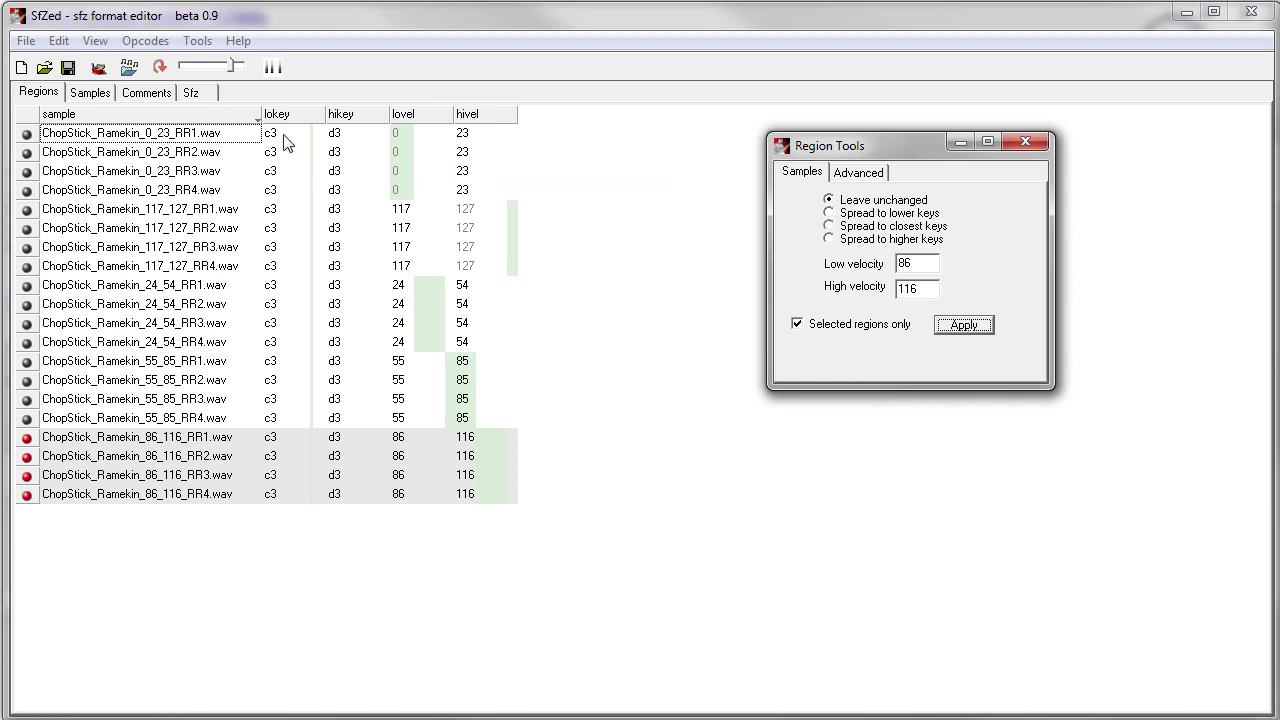
{"action": "left_click", "coordinate": [152, 41]}
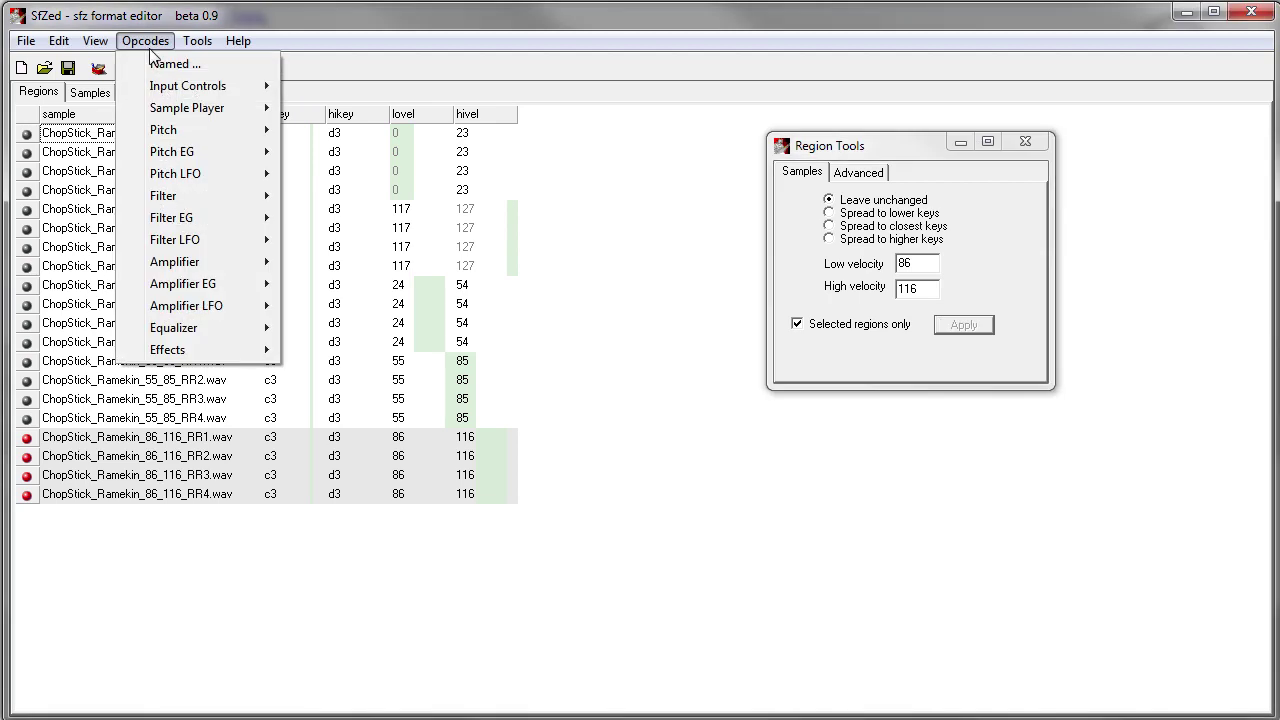
{"action": "mouse_move", "coordinate": [197, 92]}
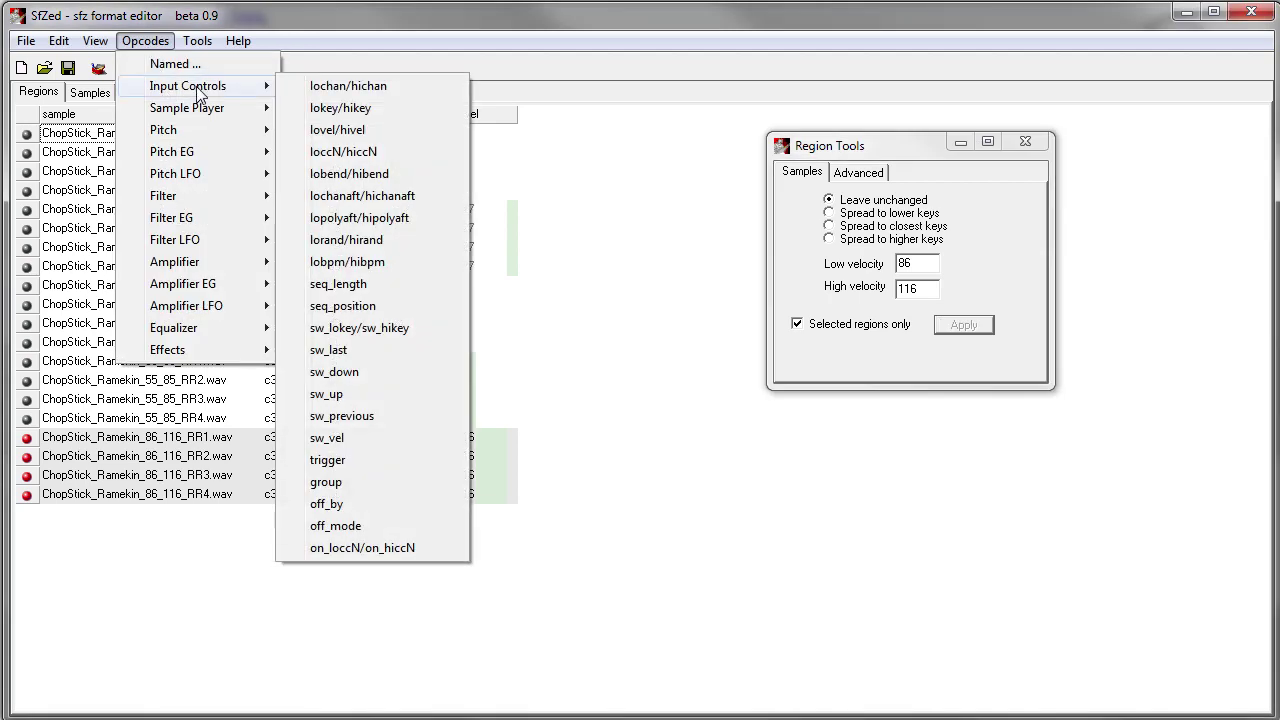
{"action": "left_click", "coordinate": [335, 285]}
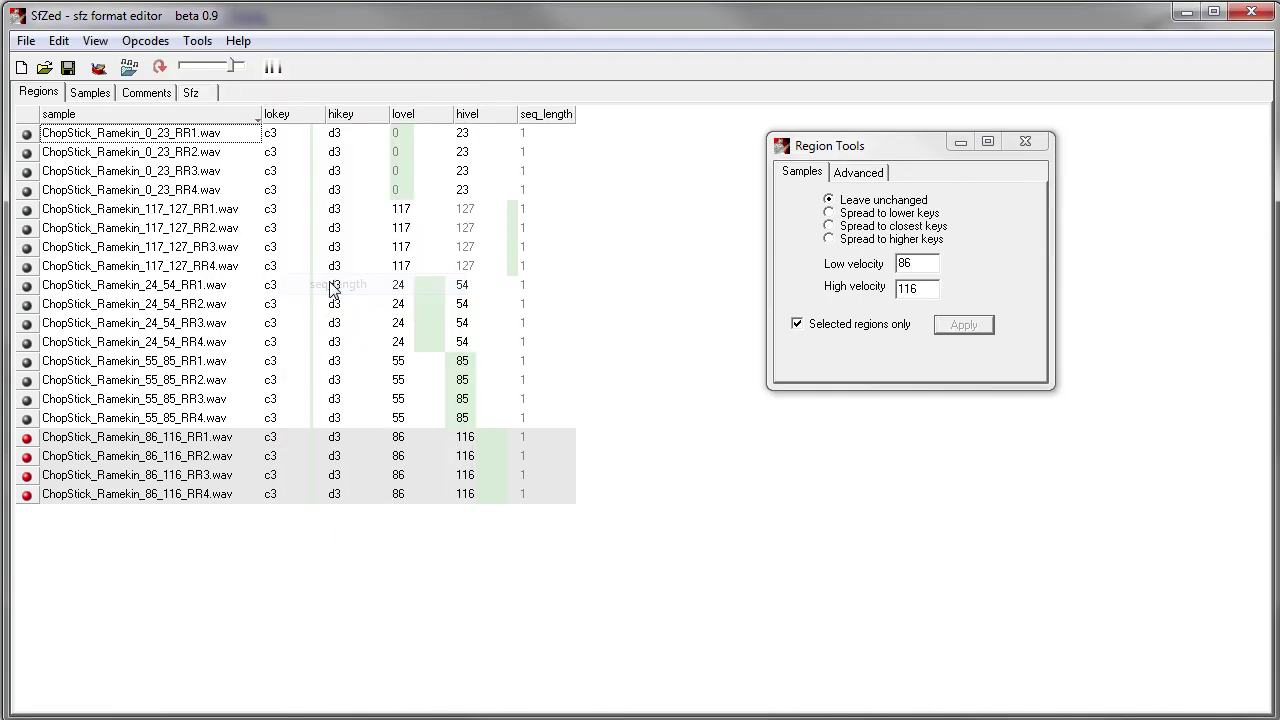
- Select all regions and set their seq_length to 4
{"action": "mouse_move", "coordinate": [527, 152]}
{"action": "left_click", "coordinate": [26, 133]}
{"action": "key", "text": "ctrl+a"}
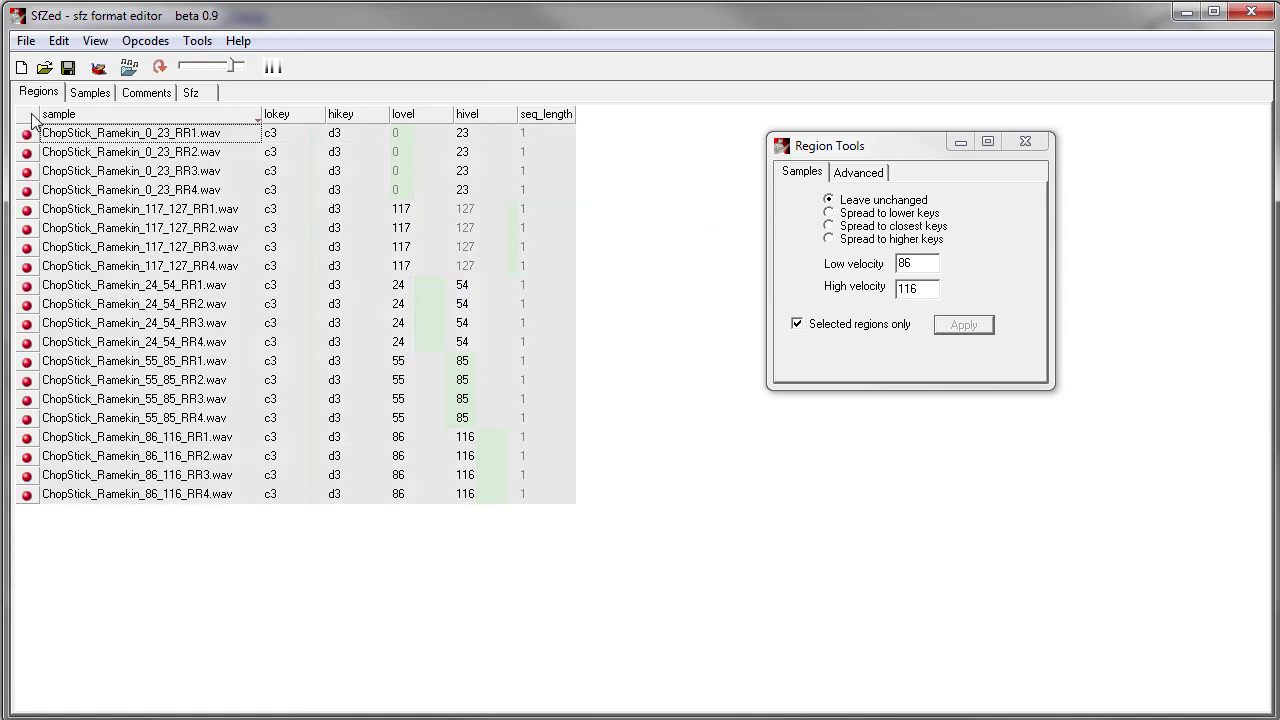
{"action": "left_click", "coordinate": [866, 176]}
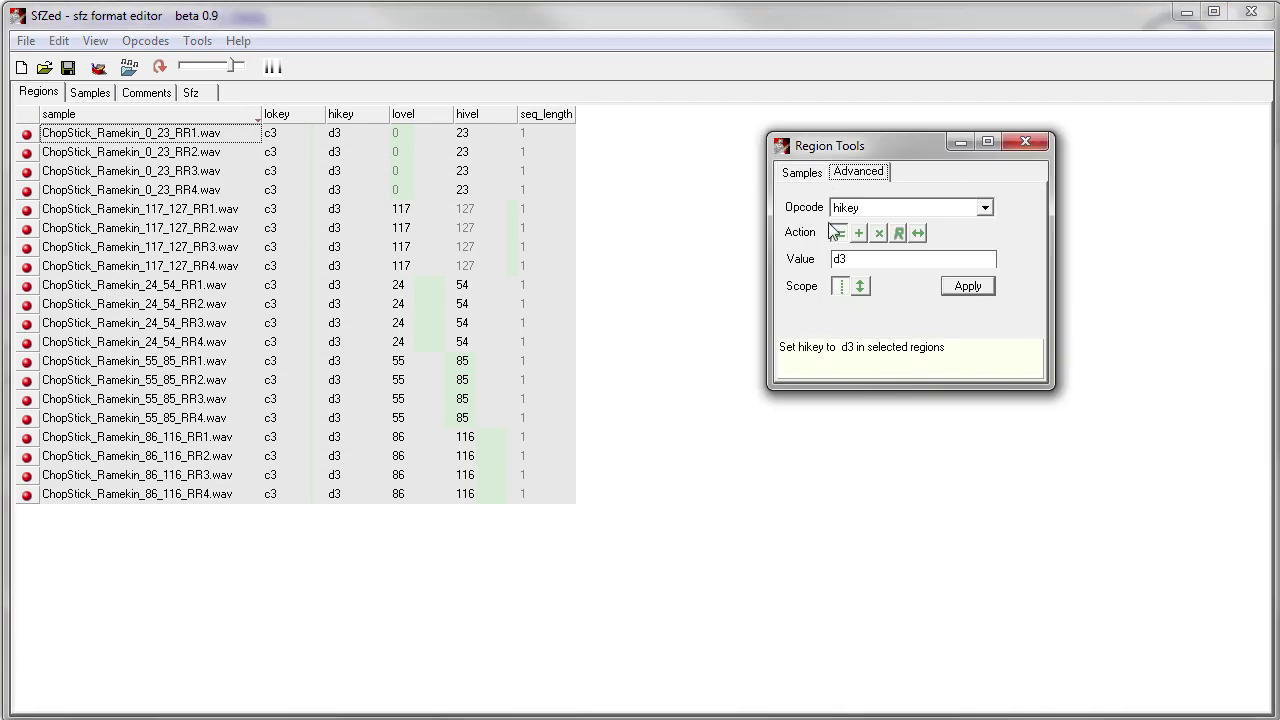
{"action": "left_click", "coordinate": [901, 210]}
{"action": "left_click", "coordinate": [874, 290]}
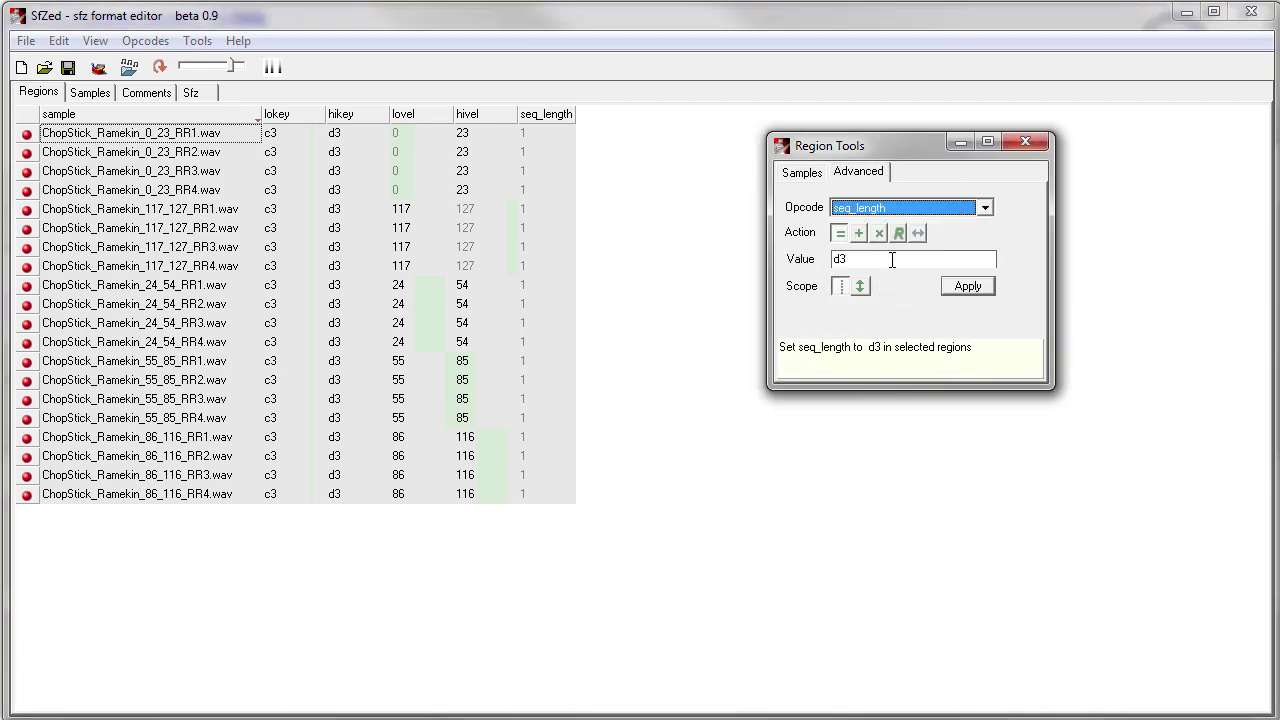
{"action": "key", "text": "Tab"}
{"action": "type", "text": "4"}
{"action": "left_click", "coordinate": [975, 287]}
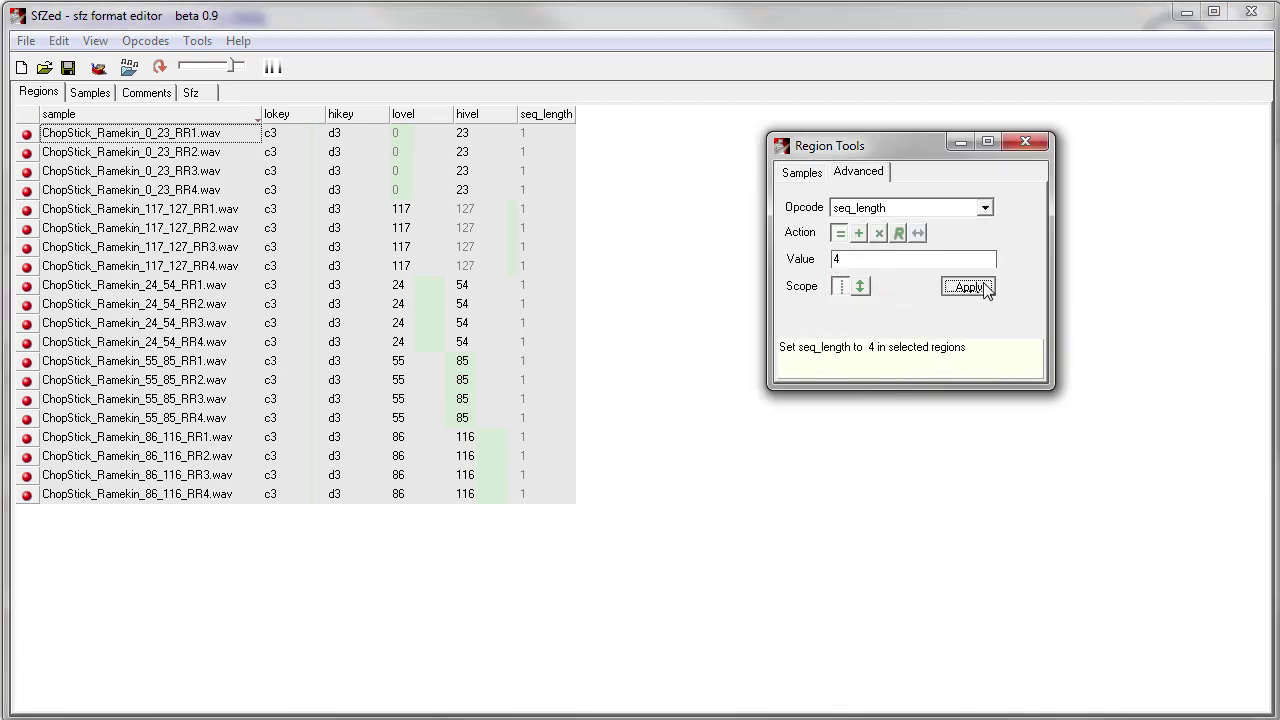
- Add the seq_position opcode from the input controls to the regions table
{"action": "left_click", "coordinate": [145, 40]}
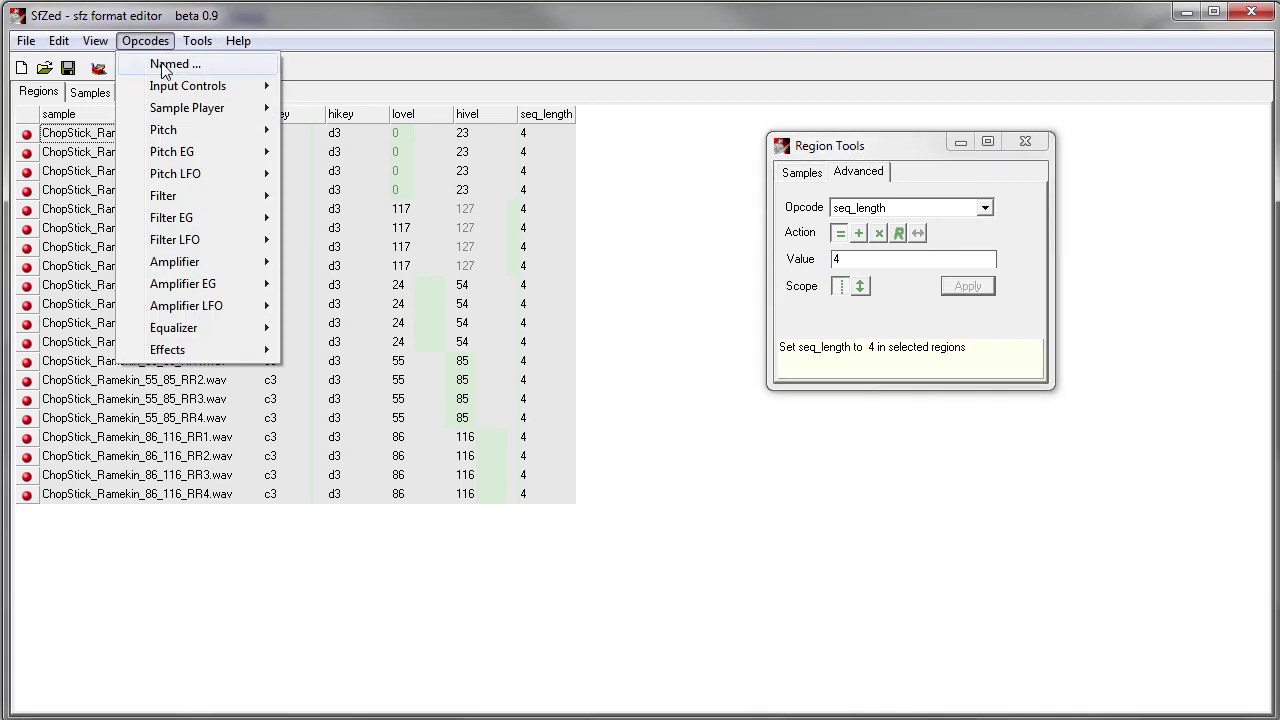
{"action": "mouse_move", "coordinate": [210, 86]}
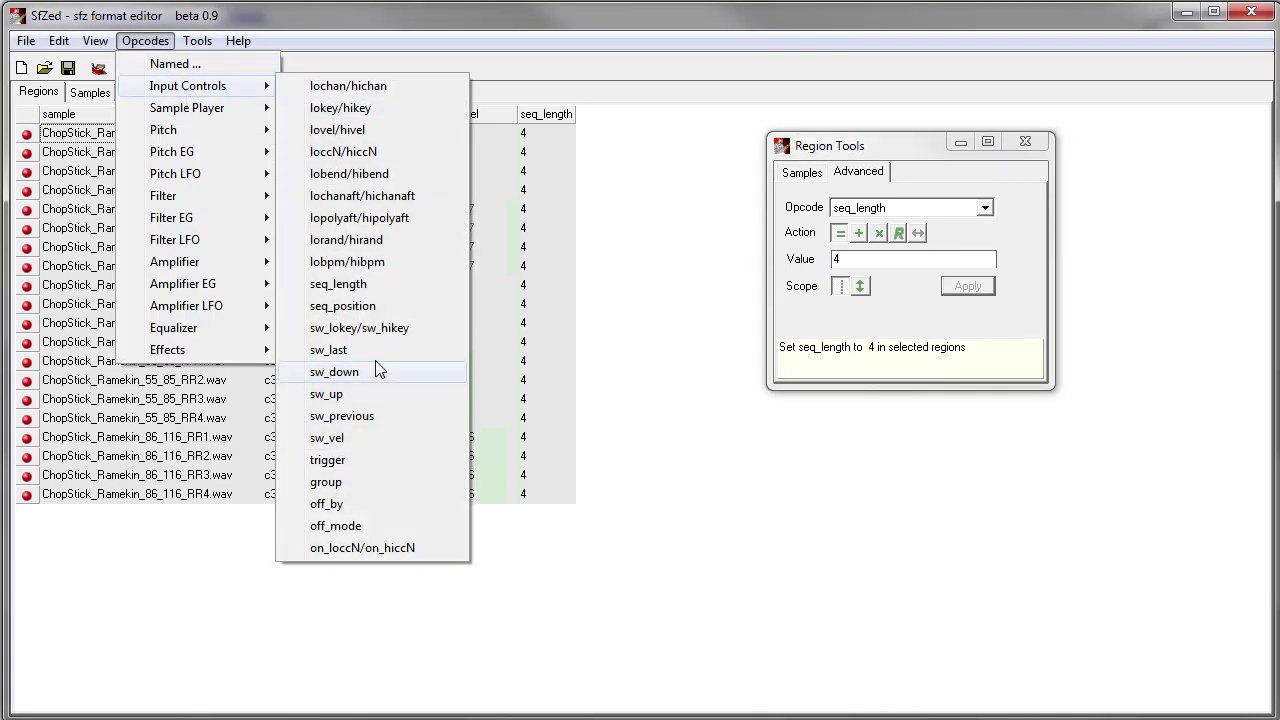
{"action": "left_click", "coordinate": [377, 305]}
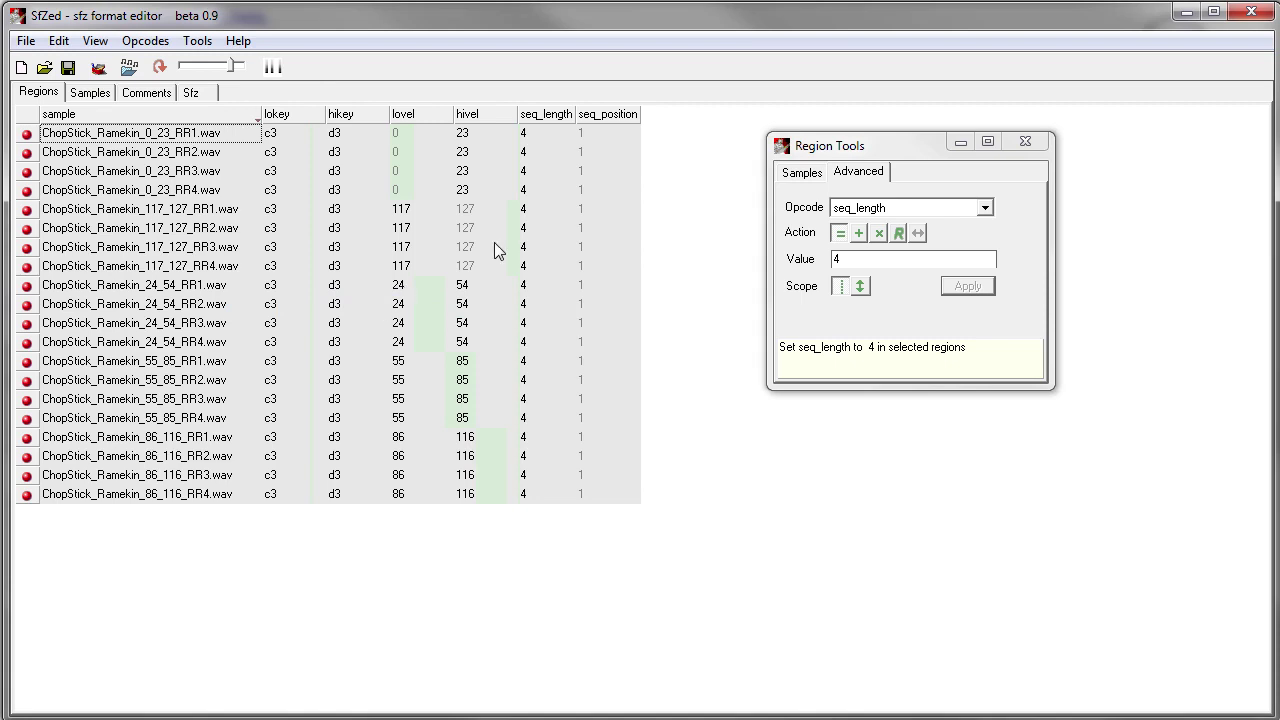
- Number seq_position 1 to 4 for the RR1 to RR4 regions in each of the five velocity layers
{"action": "left_click", "coordinate": [602, 133]}
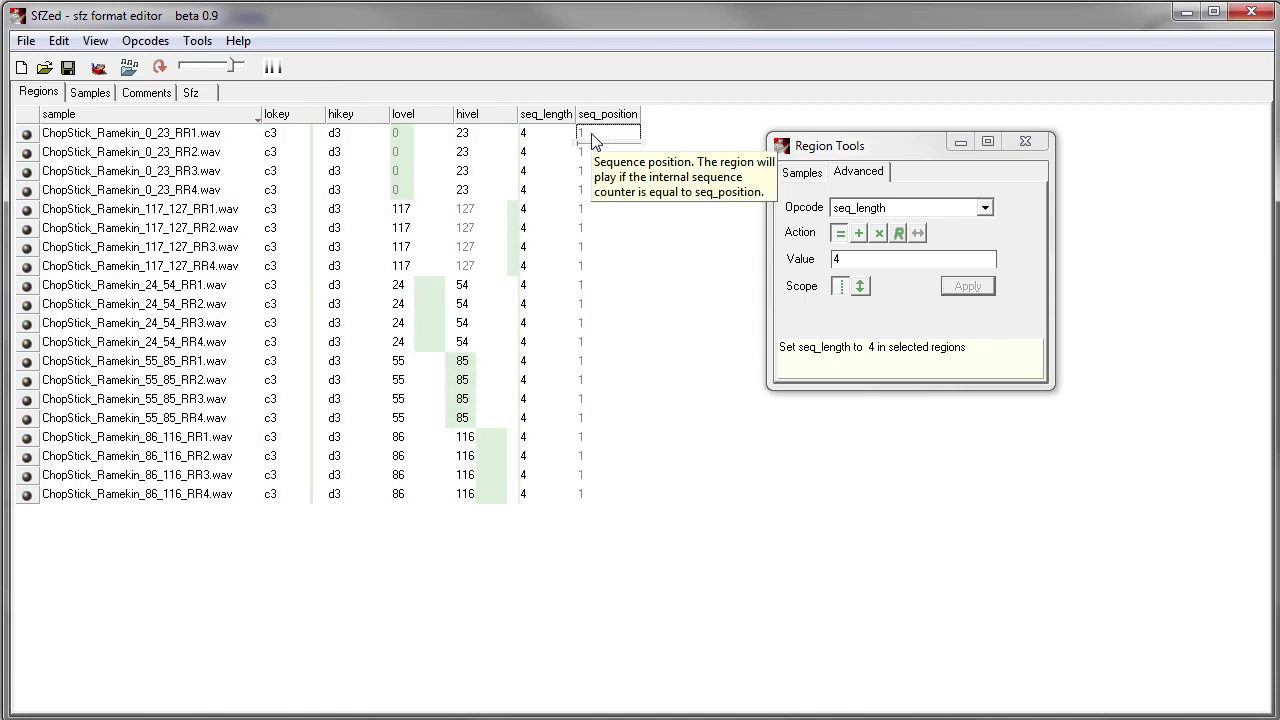
{"action": "left_click", "coordinate": [602, 133]}
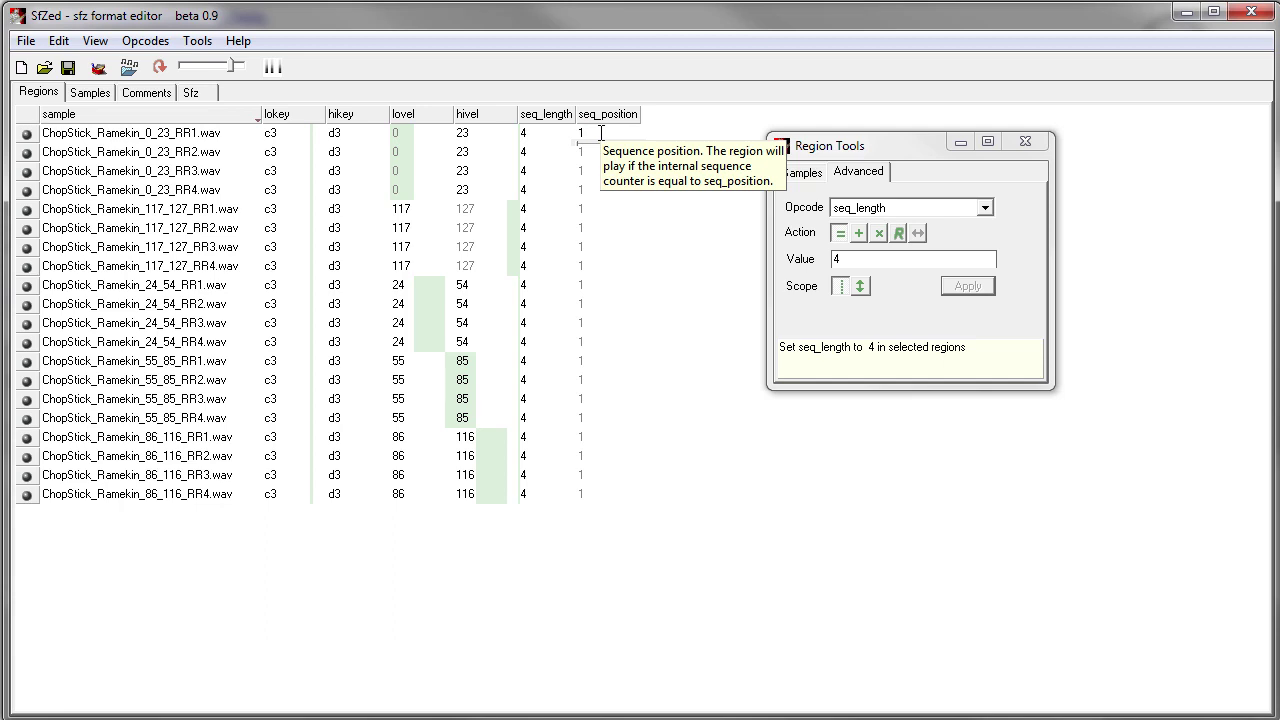
{"action": "key", "text": "Return"}
{"action": "type", "text": "2"}
{"action": "key", "text": "Return"}
{"action": "type", "text": "3"}
{"action": "key", "text": "Return"}
{"action": "type", "text": "4"}
{"action": "key", "text": "Return"}
{"action": "key", "text": "Return"}
{"action": "type", "text": "23"}
{"action": "key", "text": "Return"}
{"action": "type", "text": "4"}
{"action": "key", "text": "Return"}
{"action": "key", "text": "Return"}
{"action": "type", "text": "2 3 4  2 3 4"}
{"action": "key", "text": "Return"}
{"action": "key", "text": "Return"}
{"action": "type", "text": "2"}
{"action": "key", "text": "Return"}
{"action": "type", "text": "3"}
{"action": "key", "text": "Return"}
{"action": "type", "text": "4"}
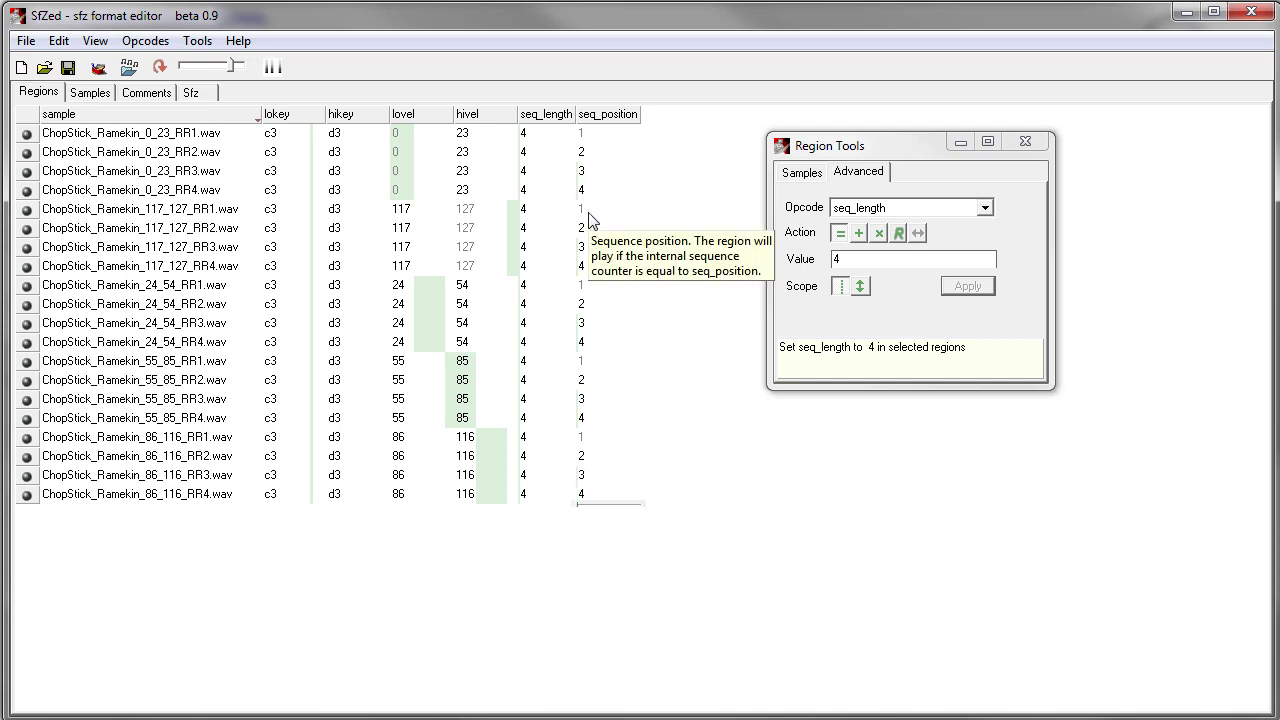
{"action": "left_click", "coordinate": [452, 572]}
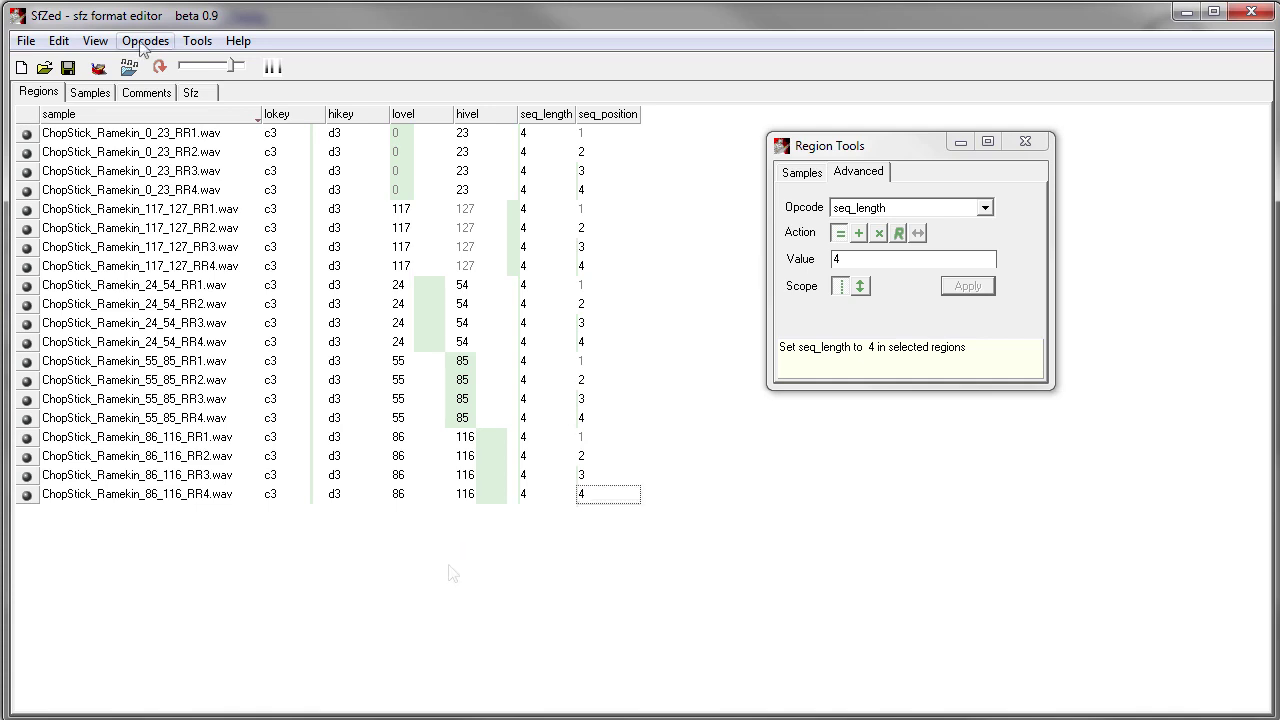
- Add the loop_mode opcode from the sample player group to the regions table
{"action": "left_click", "coordinate": [145, 41]}
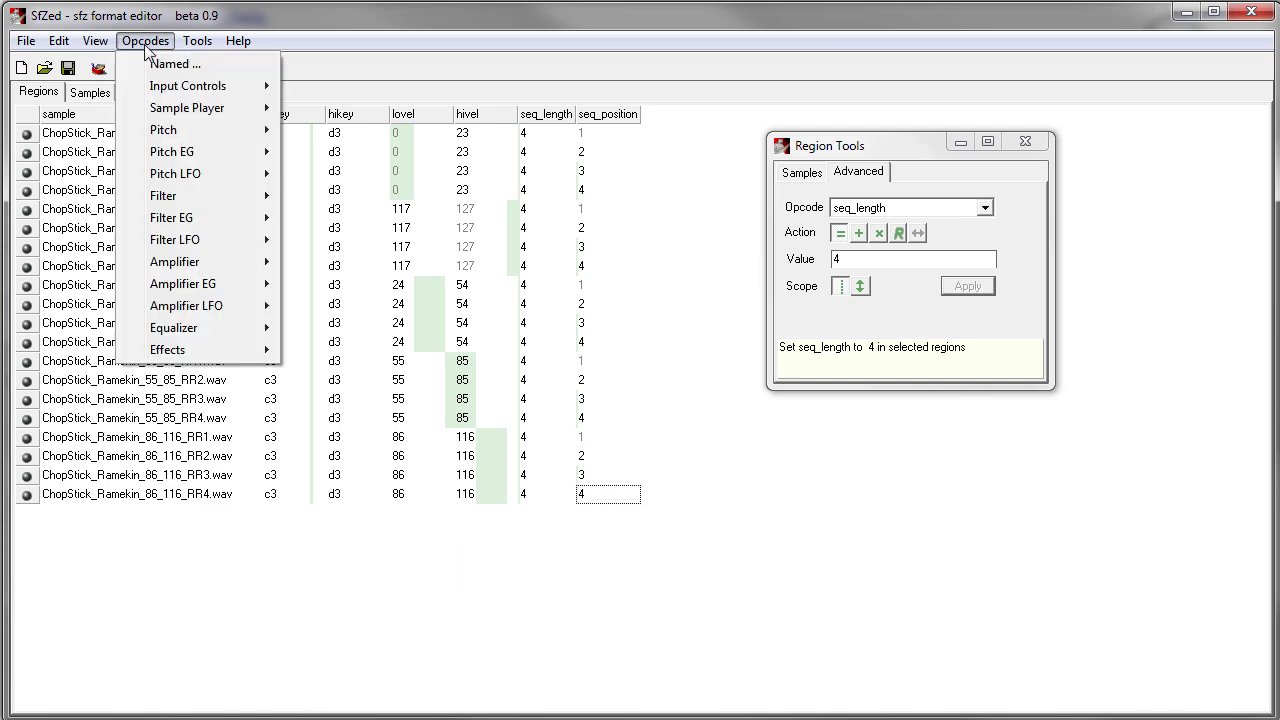
{"action": "mouse_move", "coordinate": [200, 108]}
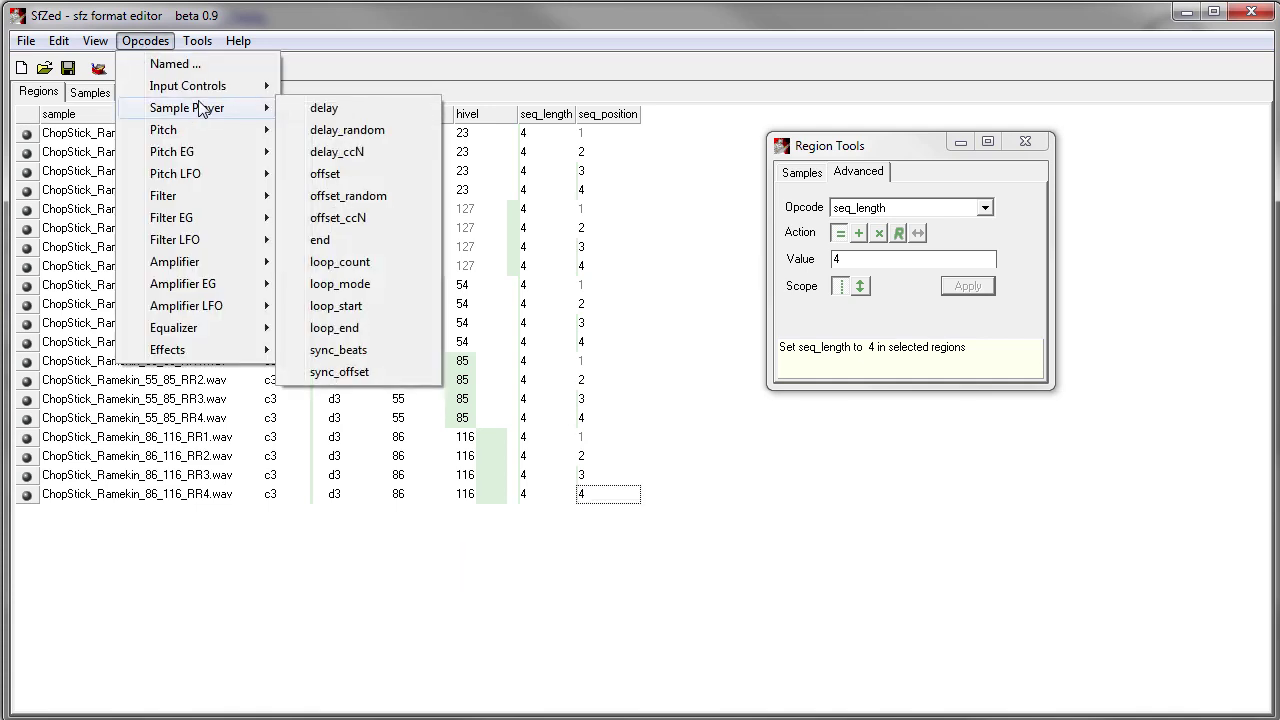
{"action": "left_click", "coordinate": [357, 286]}
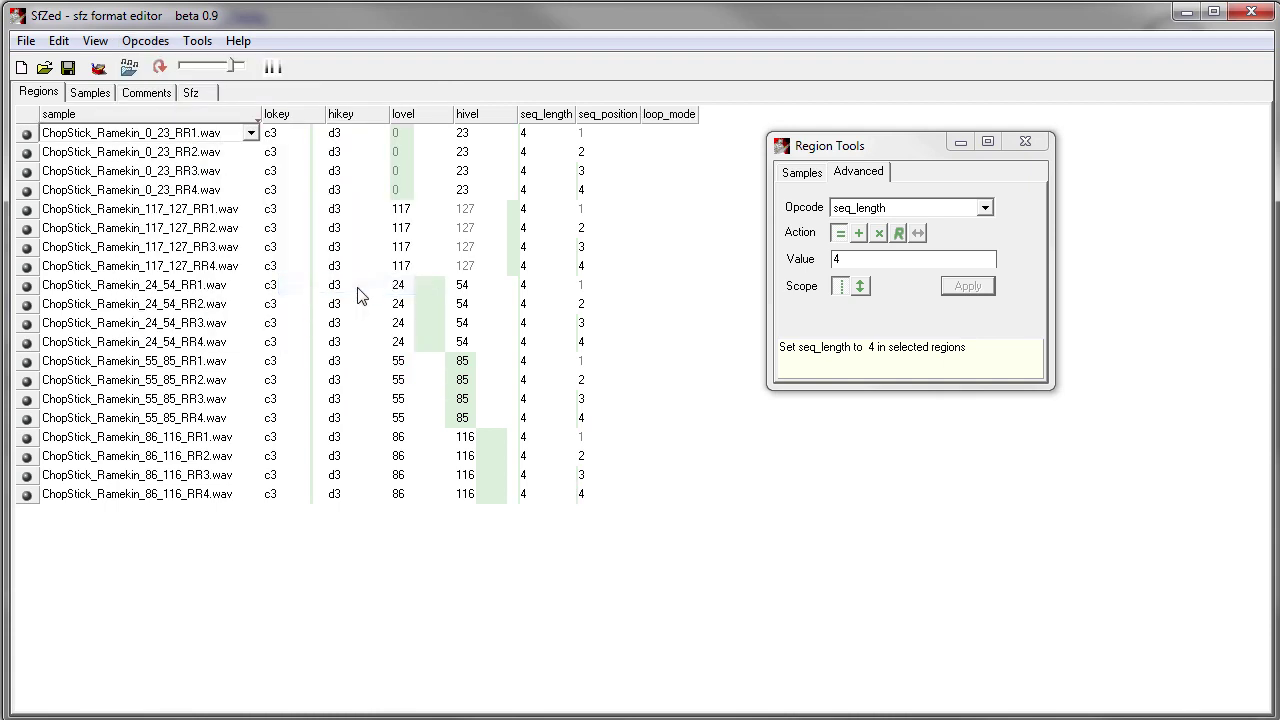
- Select all regions and set their loop_mode to one_shot
{"action": "left_click", "coordinate": [27, 118]}
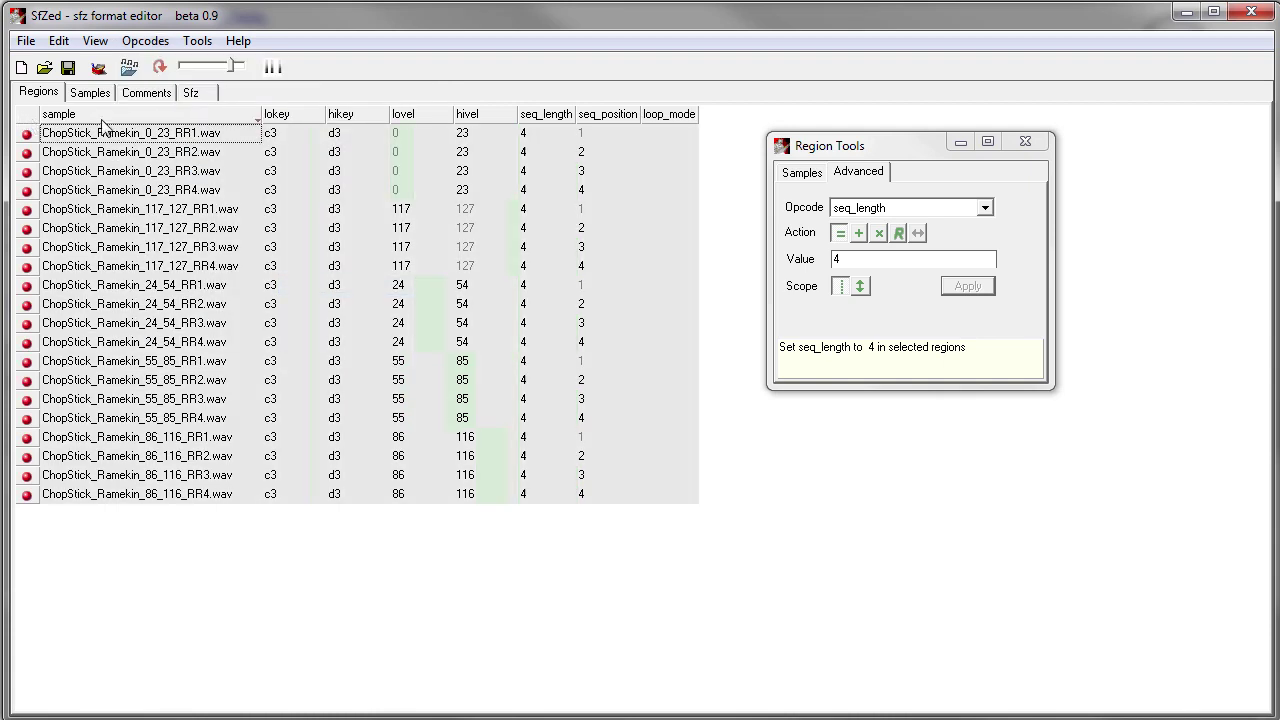
{"action": "left_click", "coordinate": [872, 178]}
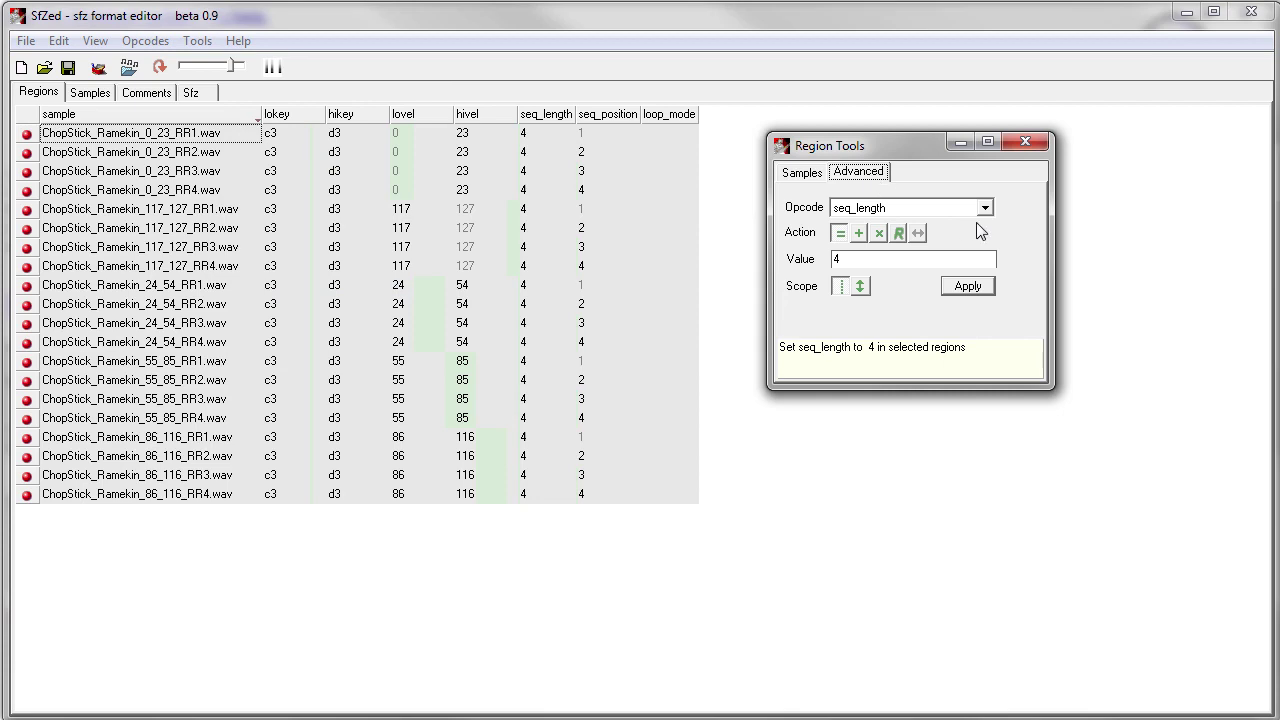
{"action": "left_click", "coordinate": [985, 208]}
{"action": "left_click", "coordinate": [915, 317]}
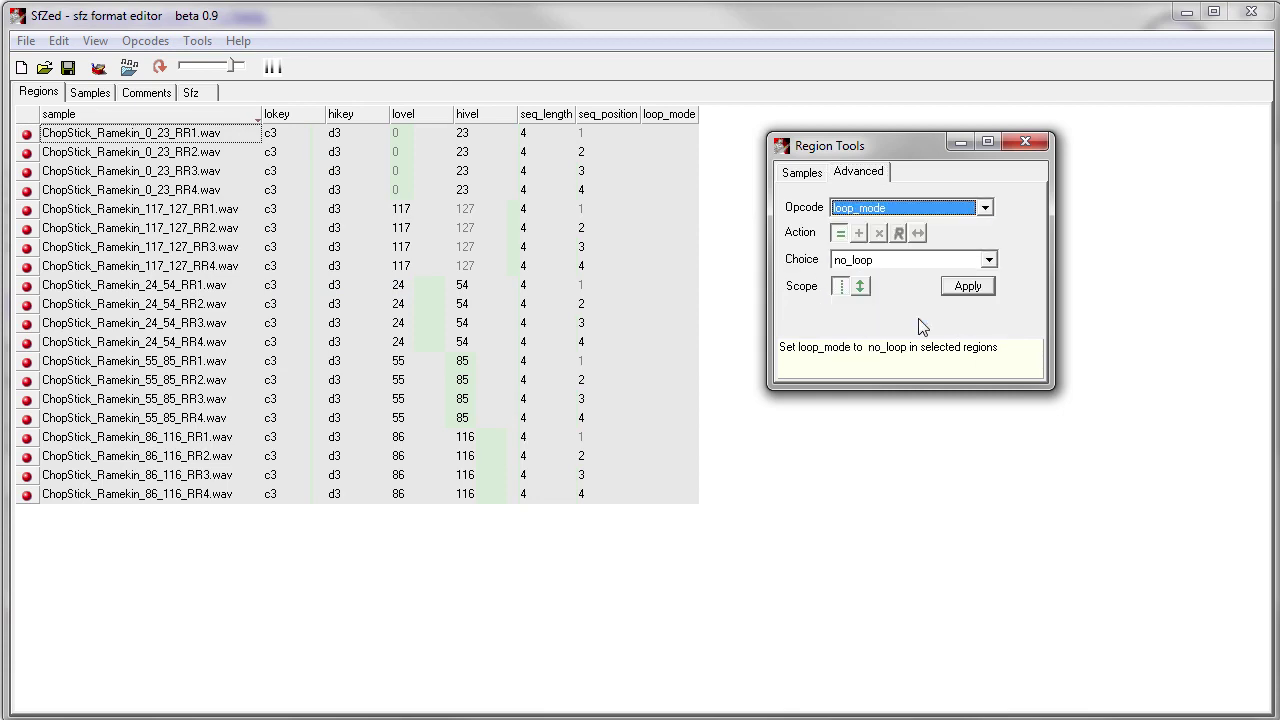
{"action": "left_click", "coordinate": [988, 260]}
{"action": "left_click", "coordinate": [915, 289]}
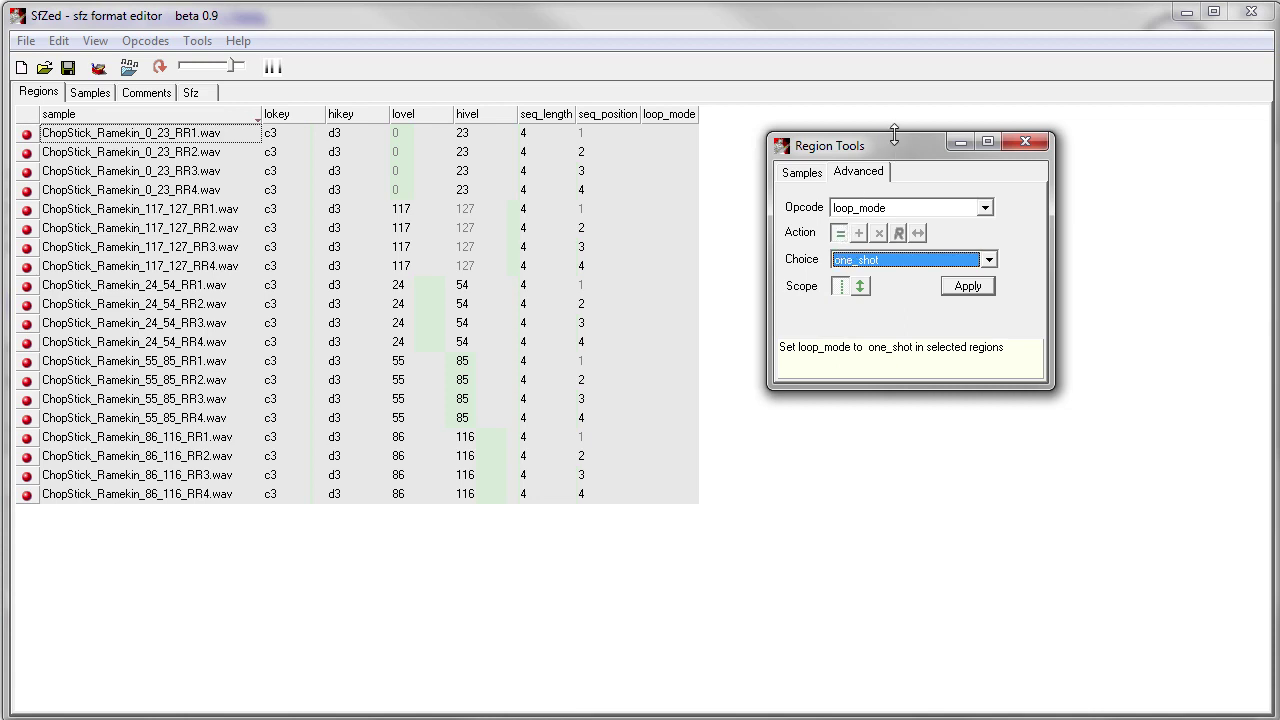
{"action": "left_click", "coordinate": [964, 291]}
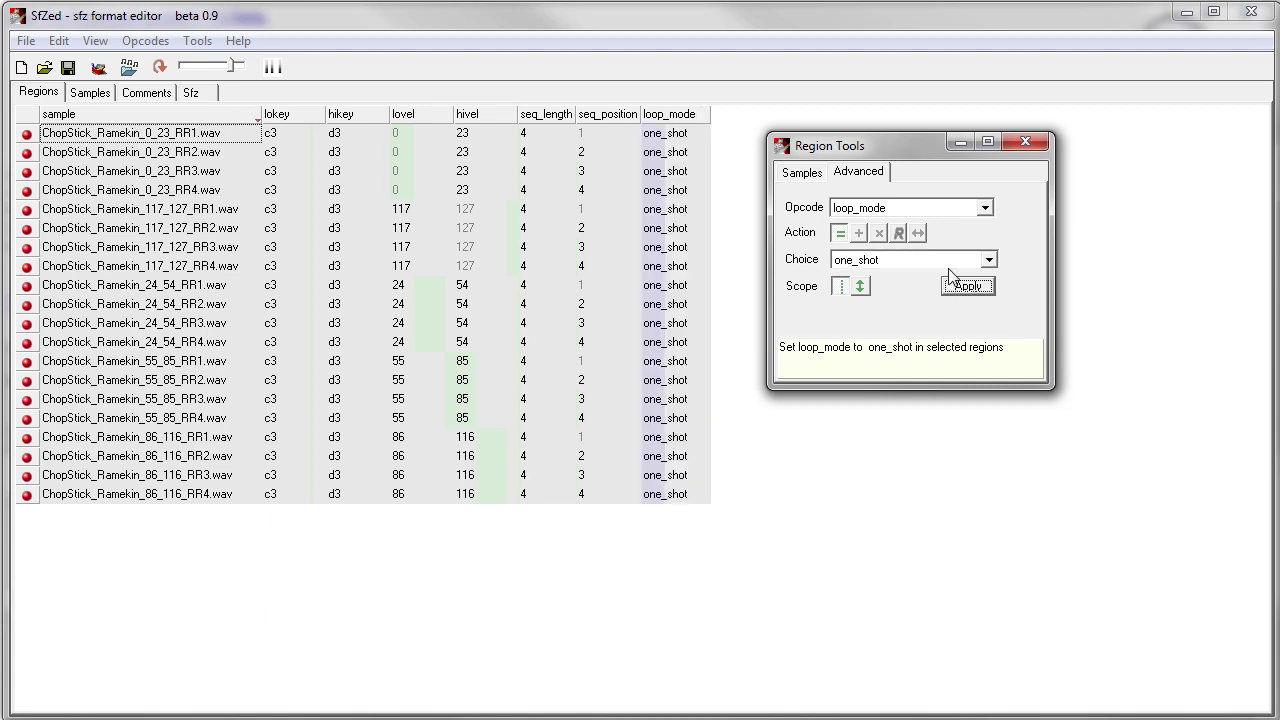
- Add the pitch_keytrack opcode to the regions table and move Region Tools clear of the new column
{"action": "left_click", "coordinate": [145, 41]}
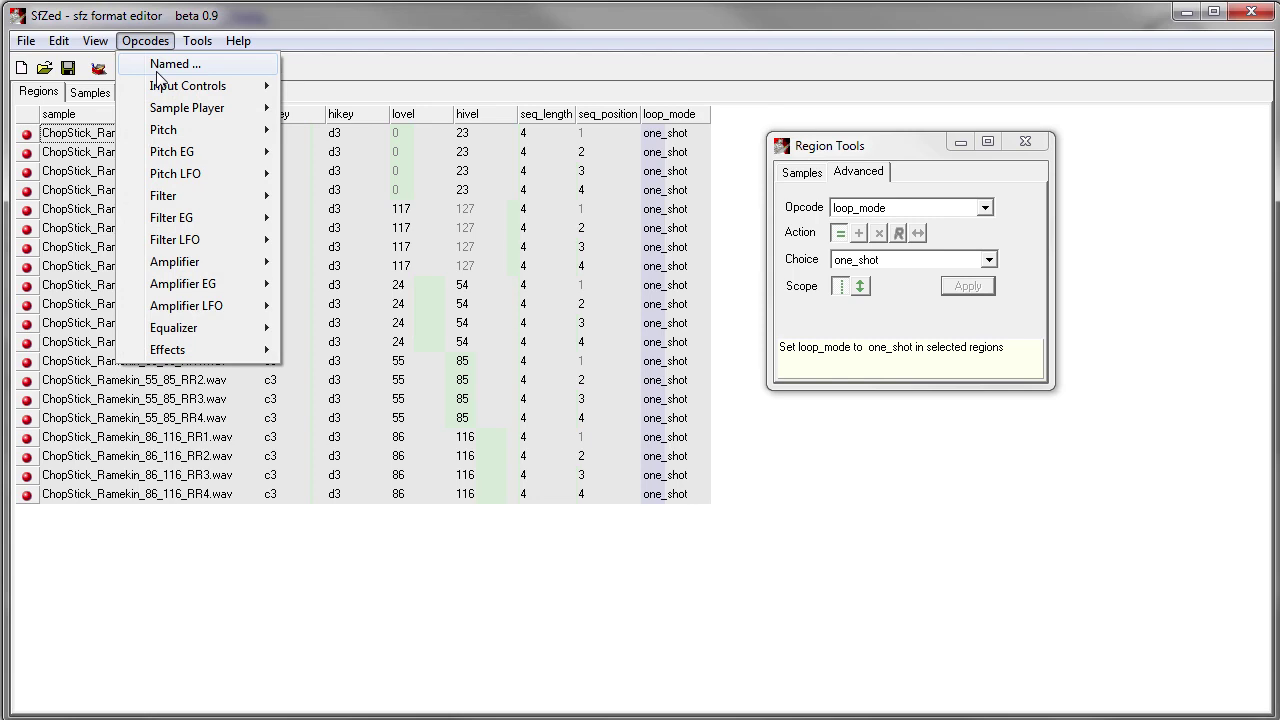
{"action": "mouse_move", "coordinate": [208, 132]}
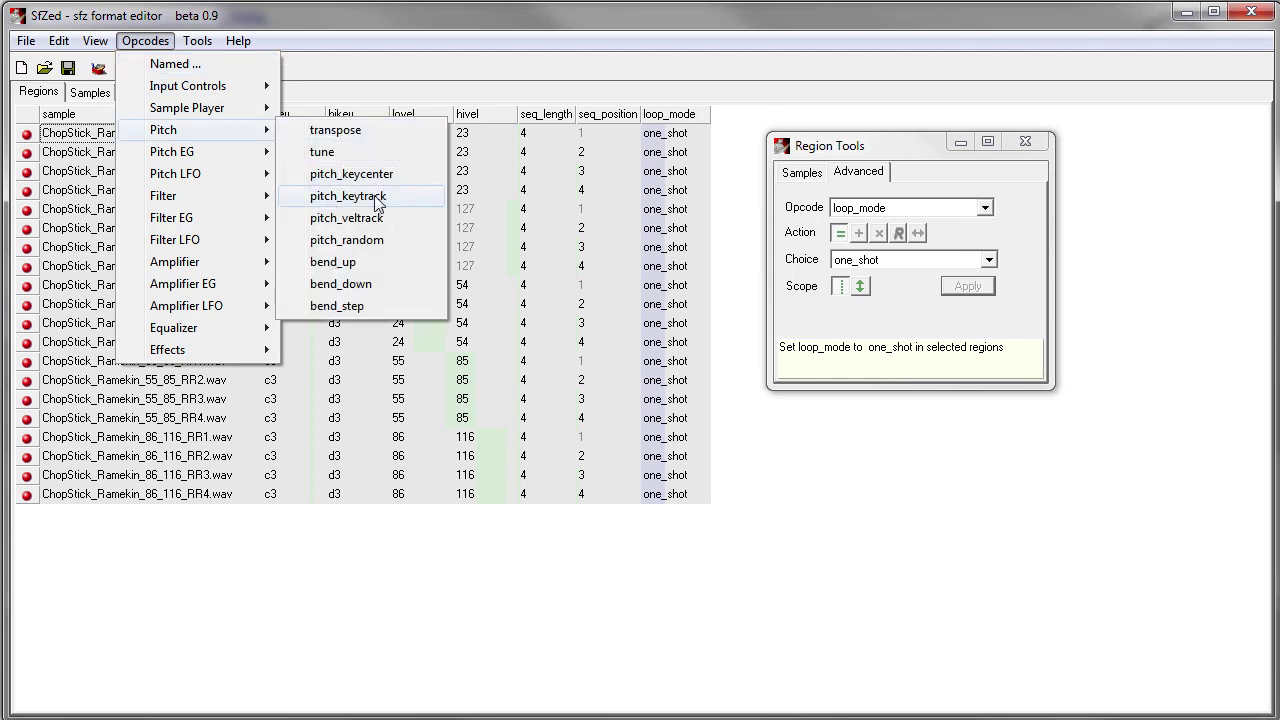
{"action": "left_click", "coordinate": [335, 196]}
{"action": "left_click_drag", "start_coordinate": [831, 147], "coordinate": [903, 148]}
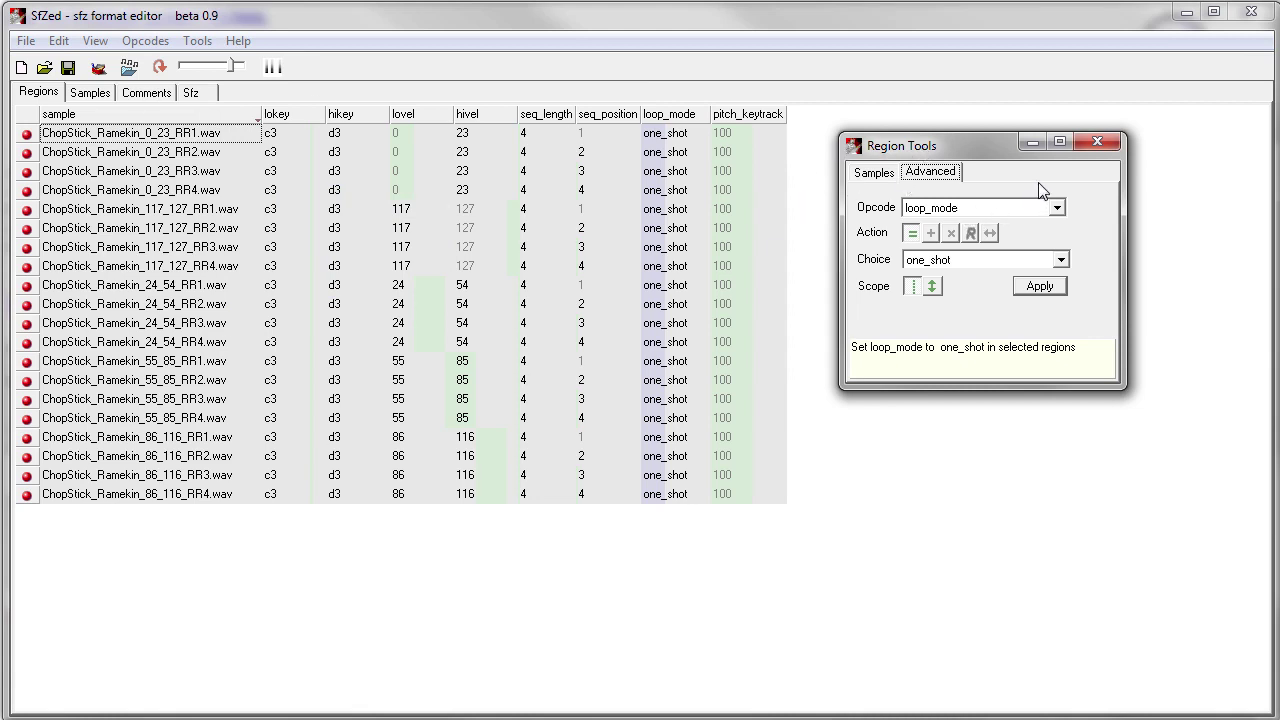
- Set pitch_keytrack to 0 for all selected regions
{"action": "left_click", "coordinate": [1056, 207]}
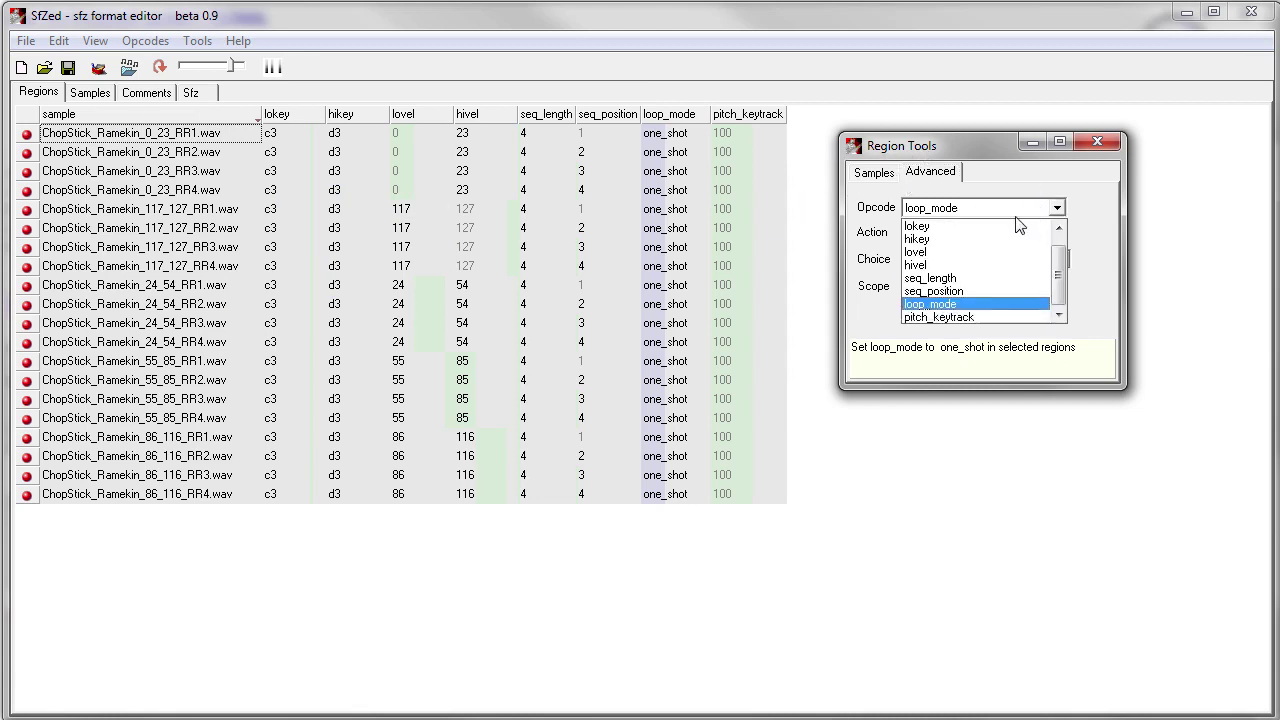
{"action": "left_click", "coordinate": [962, 317]}
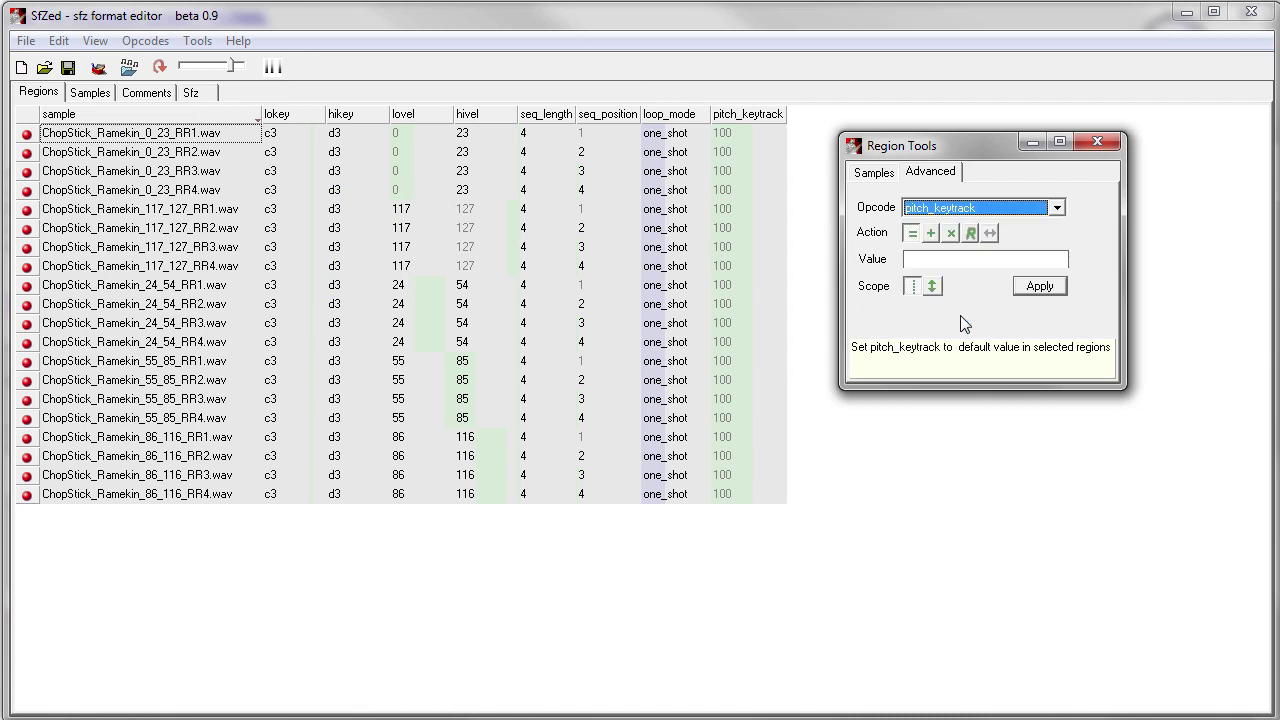
{"action": "left_click", "coordinate": [1028, 256]}
{"action": "type", "text": "0"}
{"action": "key", "text": "Return"}
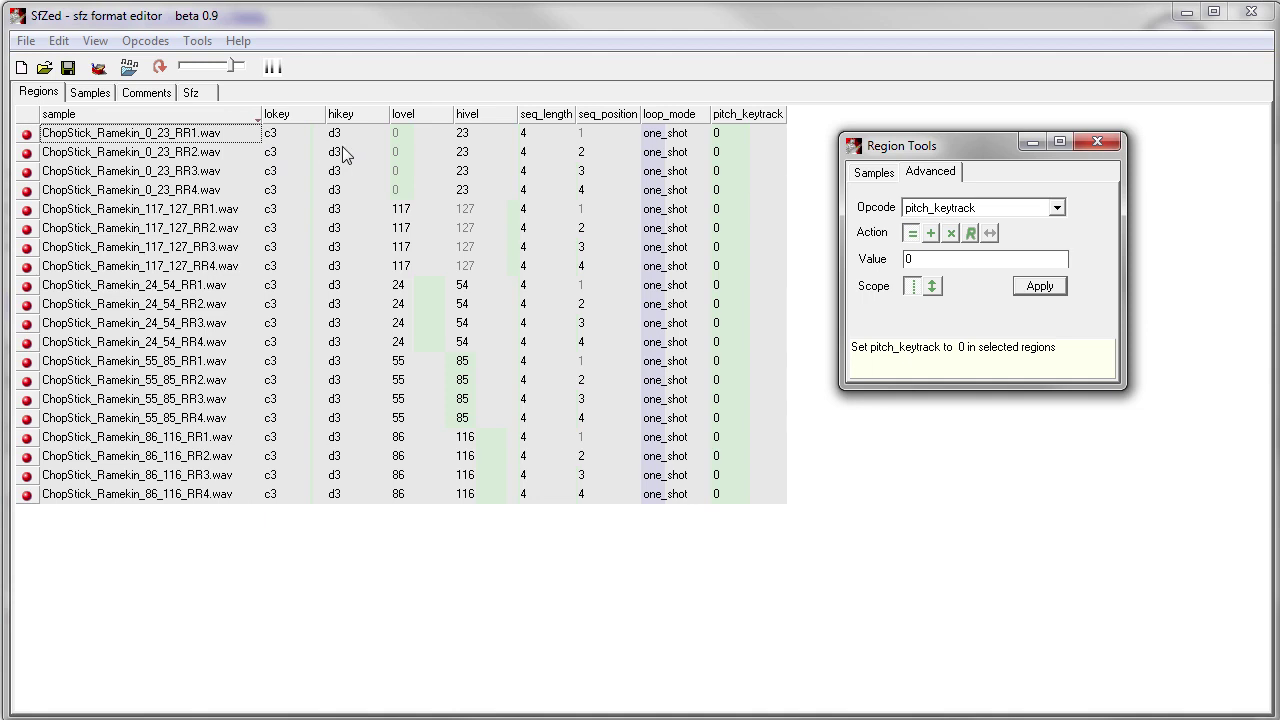
- Add the amplifier opcode amp_veltrack to the regions table and move Region Tools clear of it
{"action": "mouse_move", "coordinate": [338, 156]}
{"action": "left_click", "coordinate": [146, 45]}
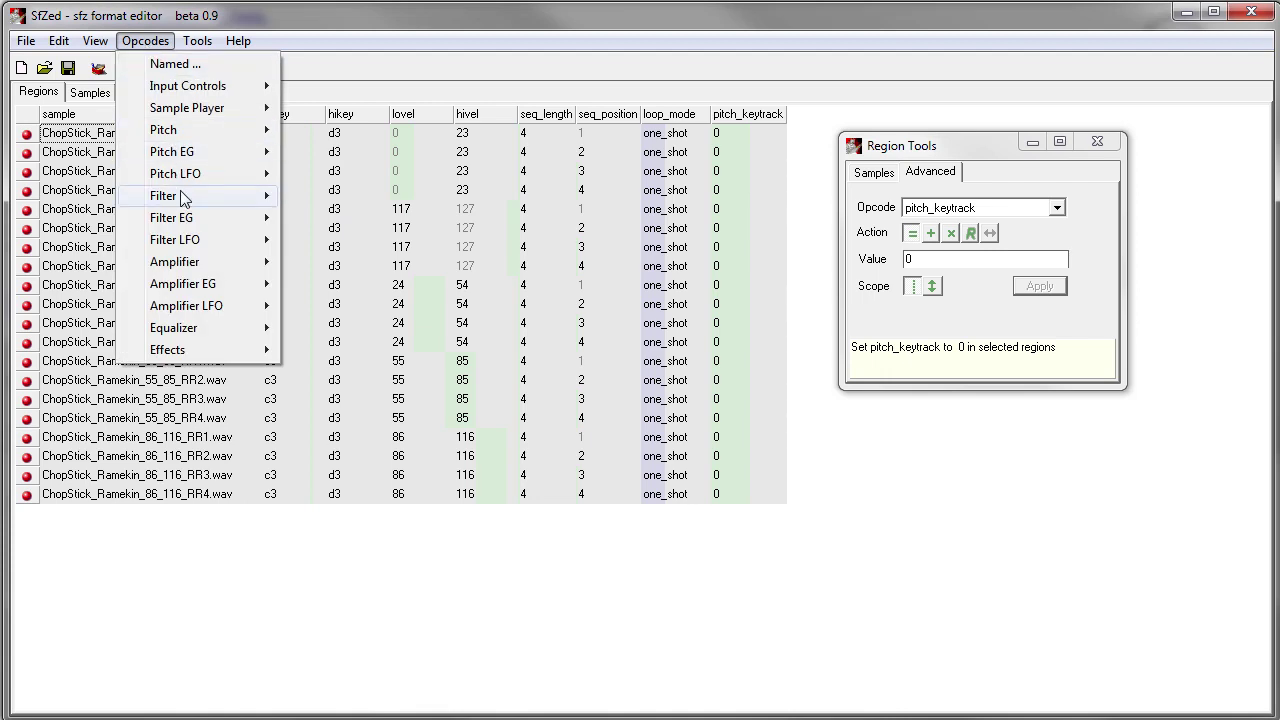
{"action": "mouse_move", "coordinate": [188, 286]}
{"action": "mouse_move", "coordinate": [190, 263]}
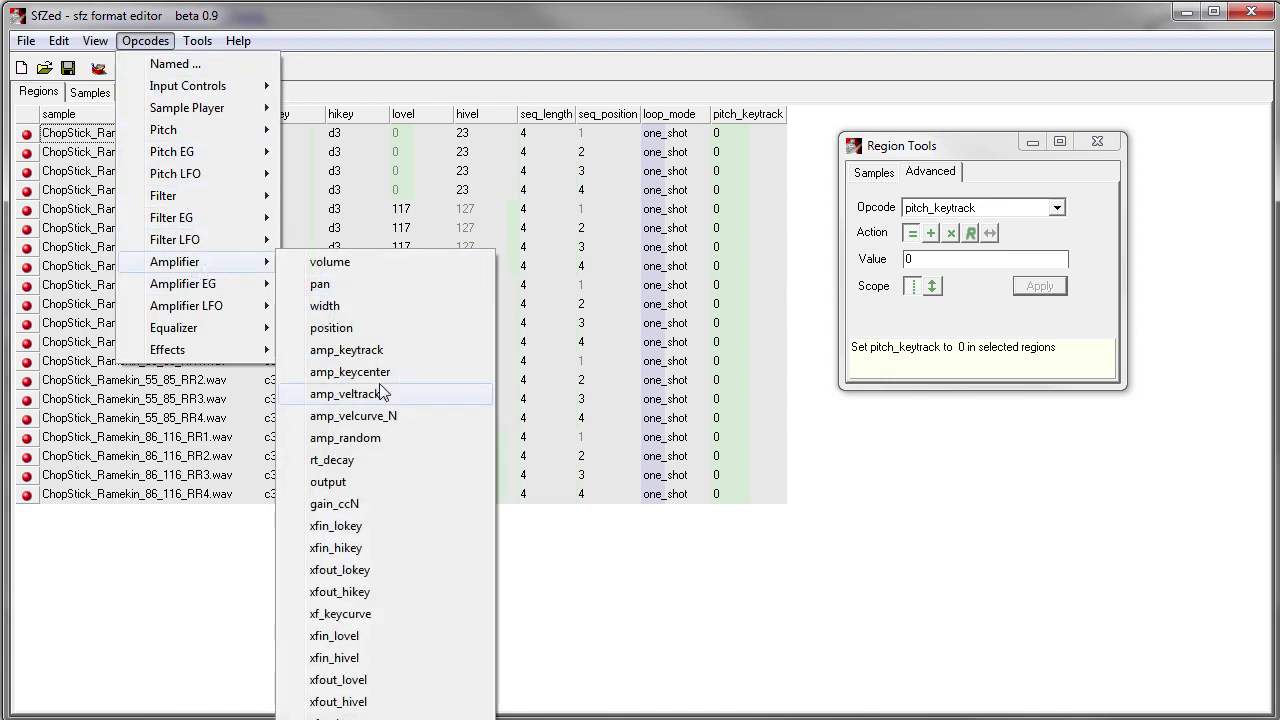
{"action": "left_click", "coordinate": [345, 397]}
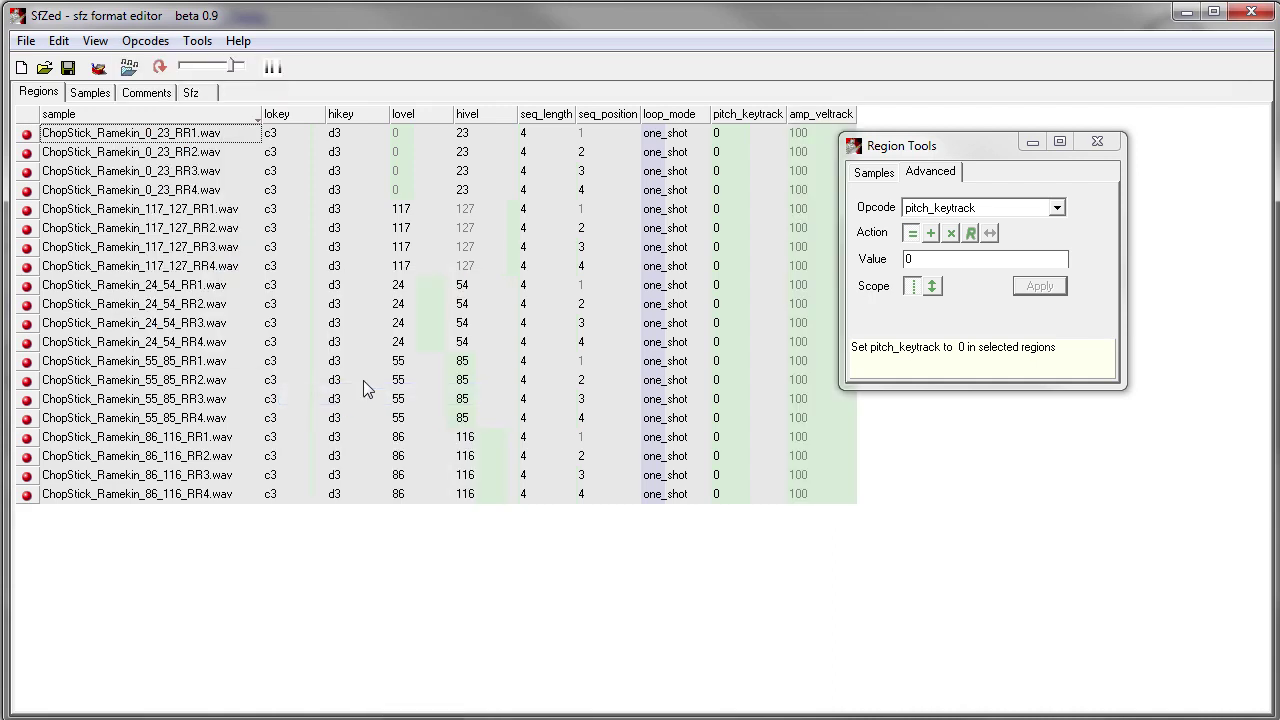
{"action": "left_click_drag", "start_coordinate": [936, 145], "coordinate": [1013, 143]}
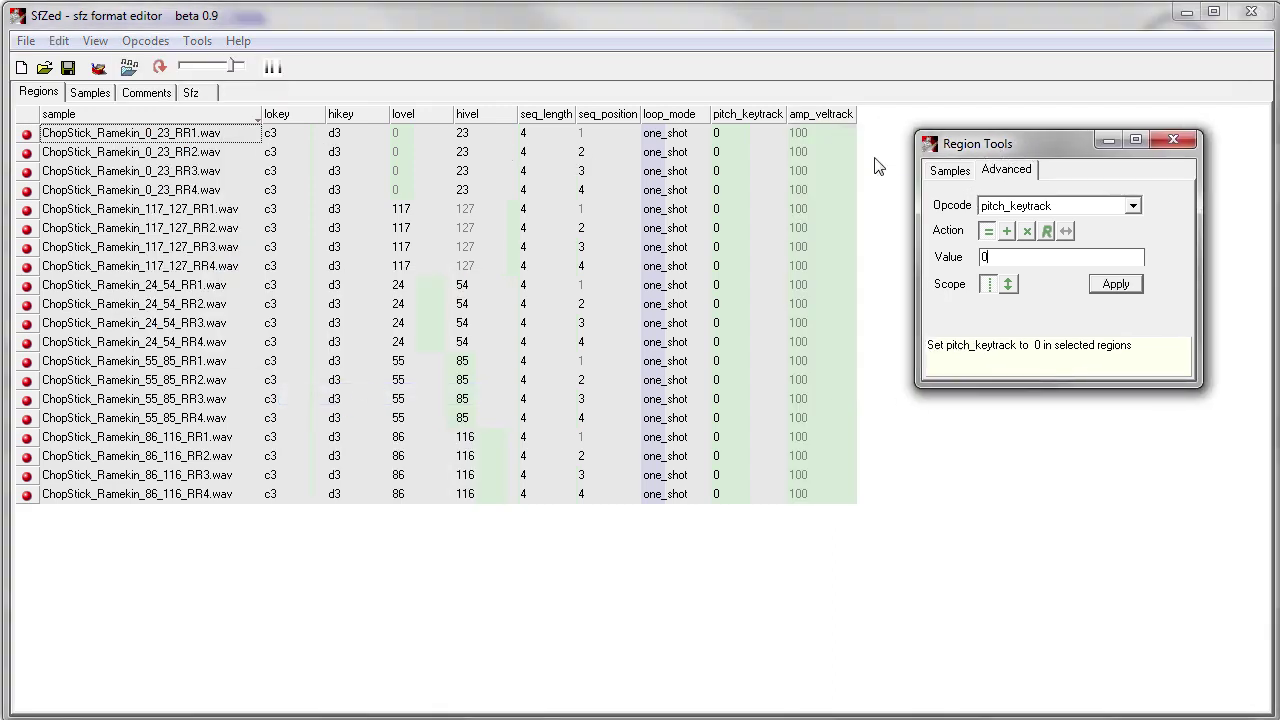
- Set amp_veltrack to 90 for all selected regions and close Region Tools
{"action": "left_click", "coordinate": [1133, 206]}
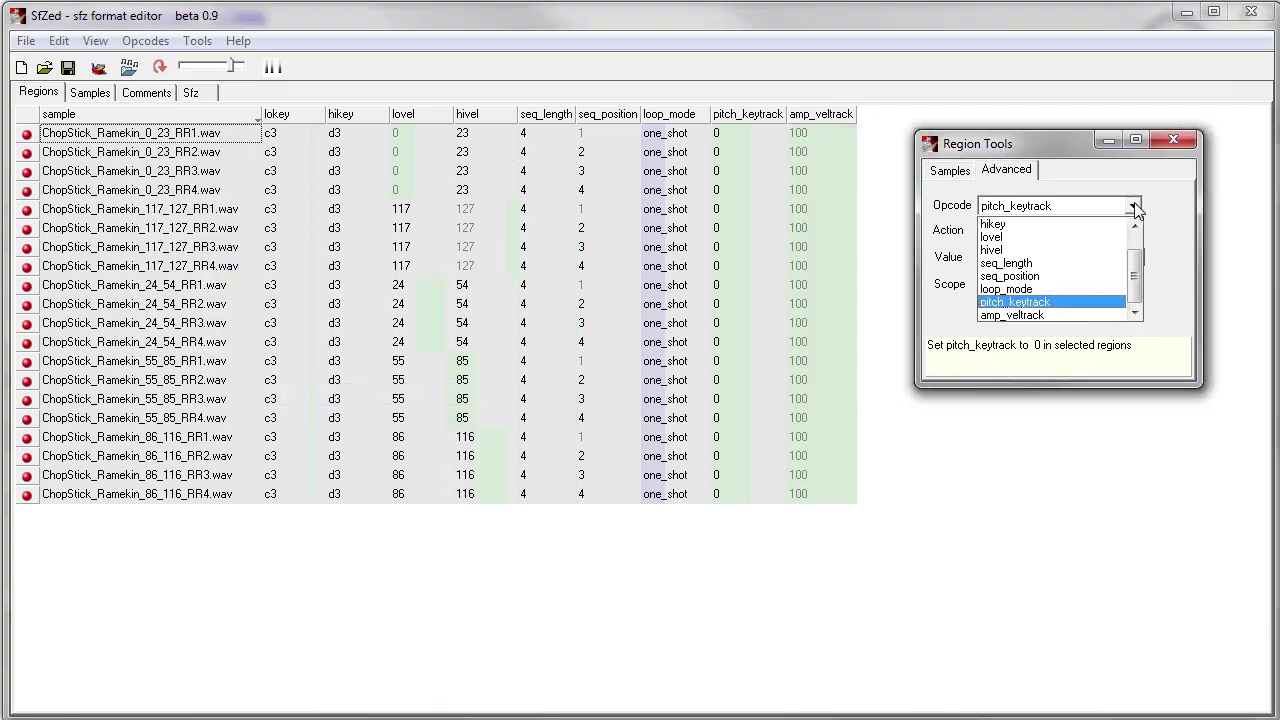
{"action": "left_click", "coordinate": [1060, 312]}
{"action": "left_click", "coordinate": [1032, 258]}
{"action": "left_click_drag", "start_coordinate": [1032, 258], "coordinate": [942, 264]}
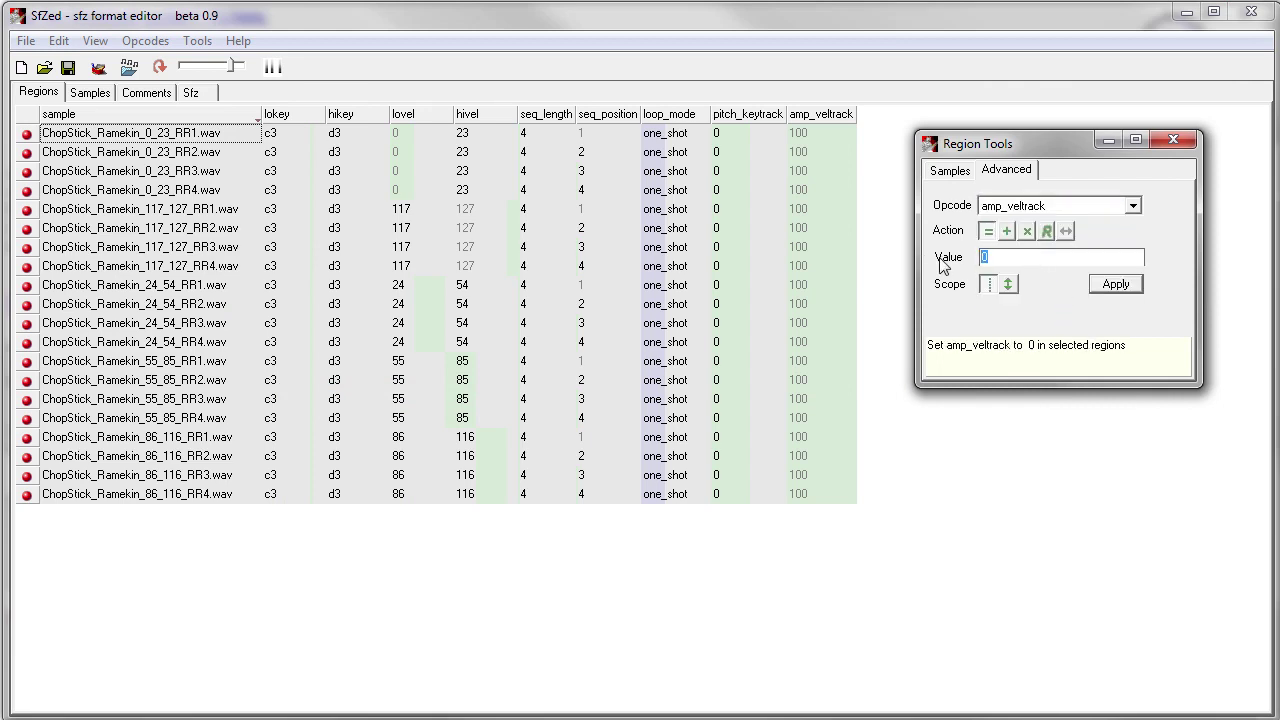
{"action": "type", "text": "90"}
{"action": "left_click", "coordinate": [1120, 290]}
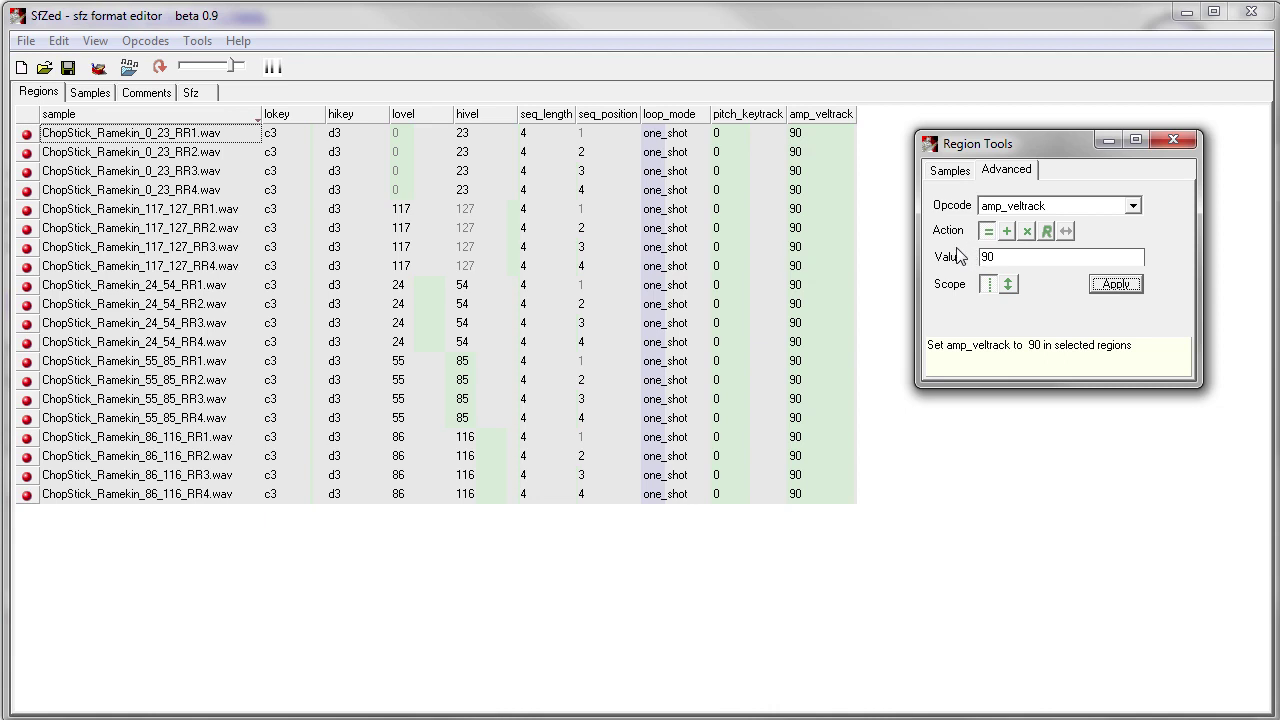
{"action": "left_click", "coordinate": [1180, 139]}
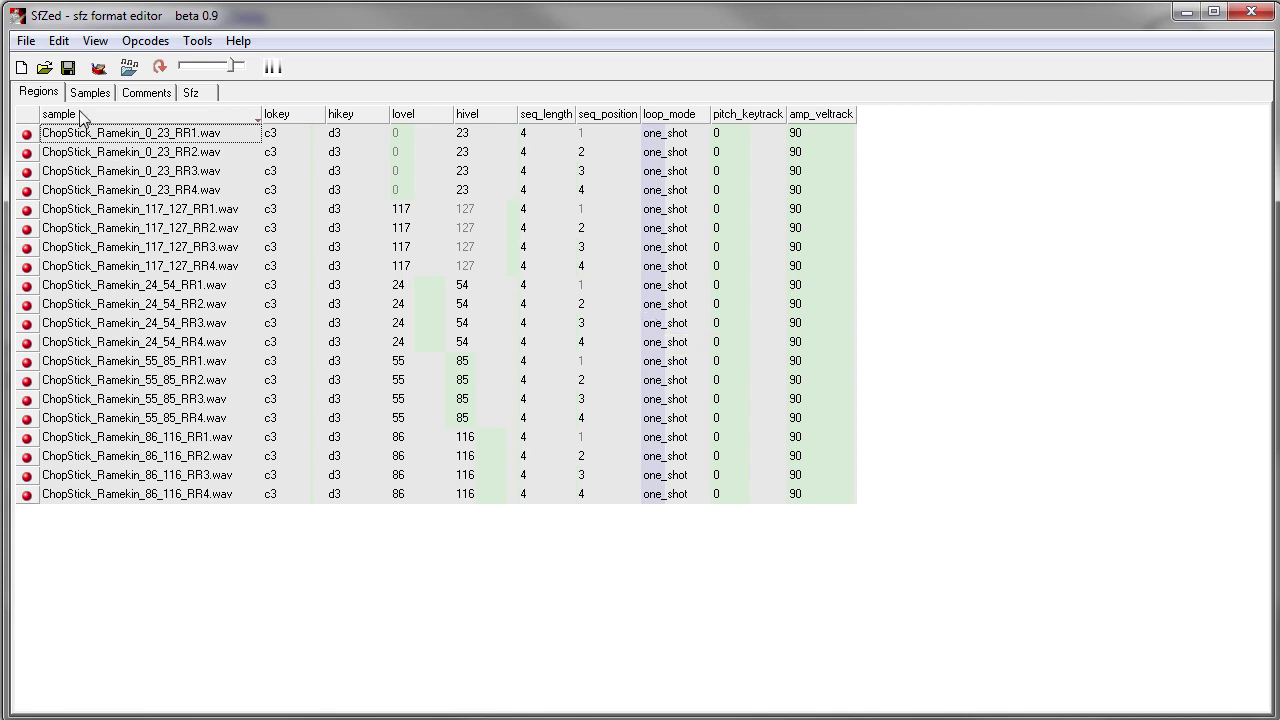
- Save the instrument as ClickyTicky_ChopStick in Sfz format in the ClickyTicky folder
{"action": "left_click", "coordinate": [67, 68]}
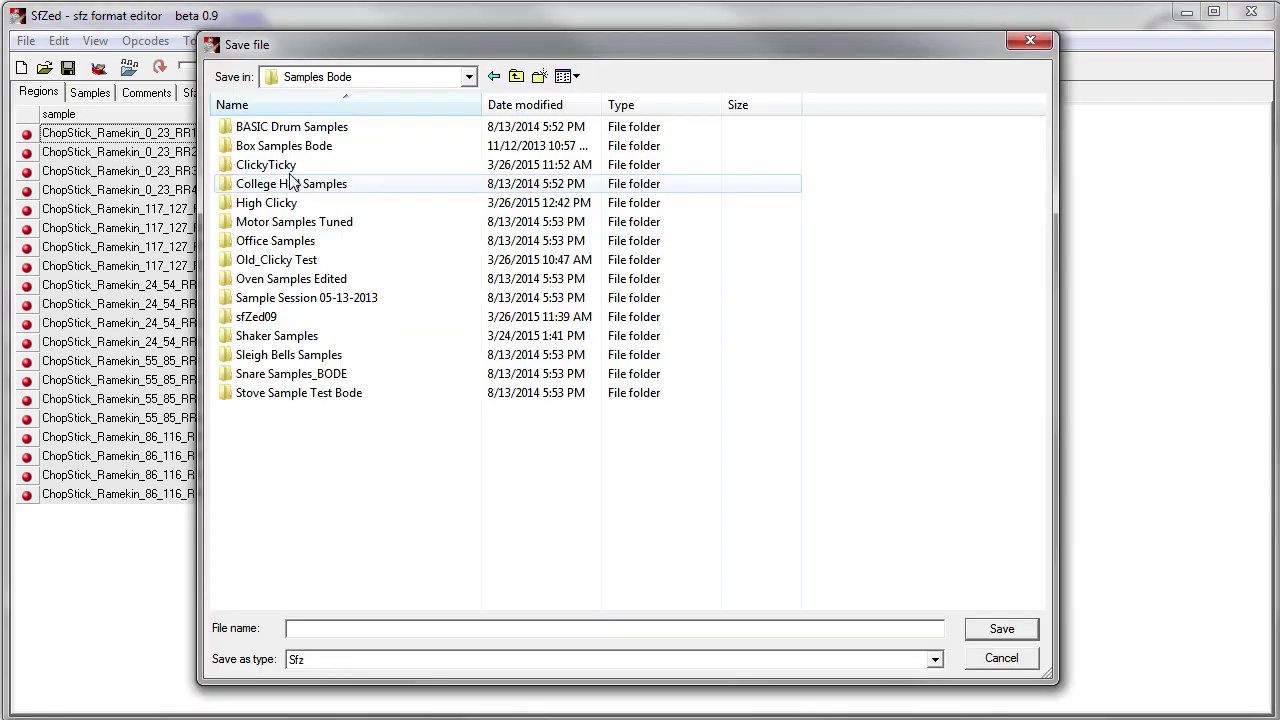
{"action": "double_click", "coordinate": [287, 168]}
{"action": "left_click", "coordinate": [349, 630]}
{"action": "type", "text": "C"}
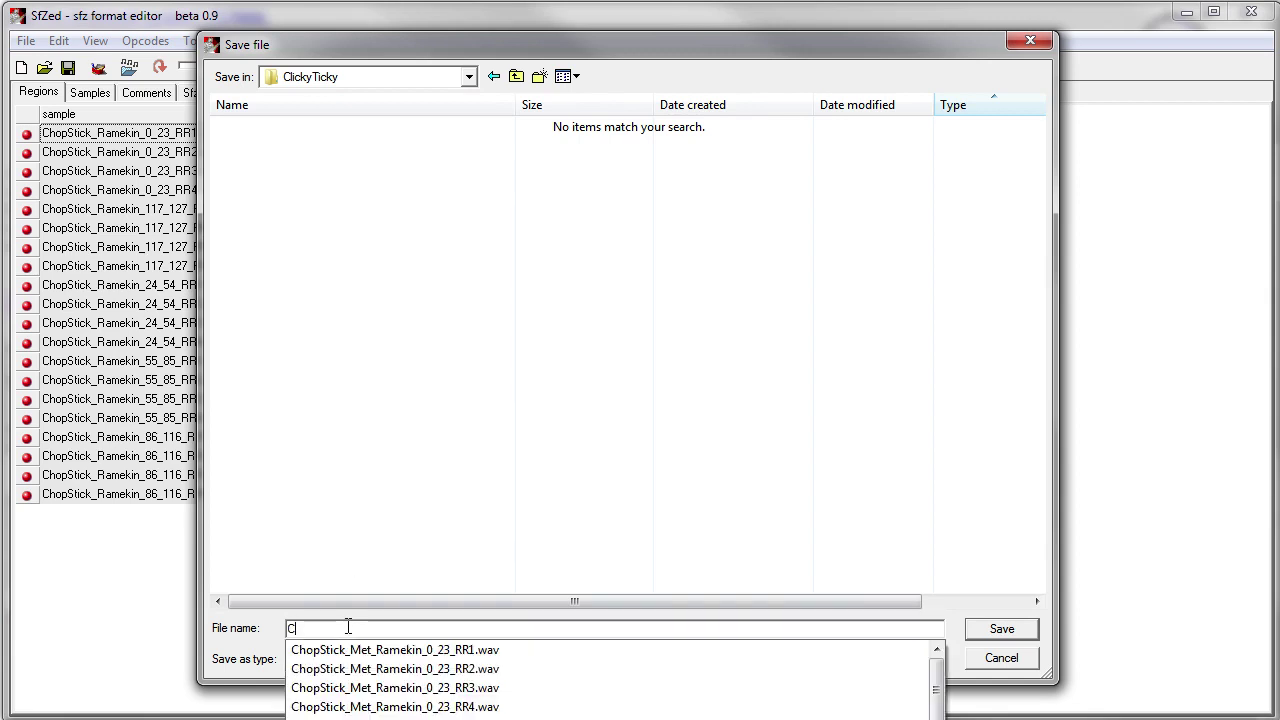
{"action": "type", "text": "lickyTicky_ChopStick"}
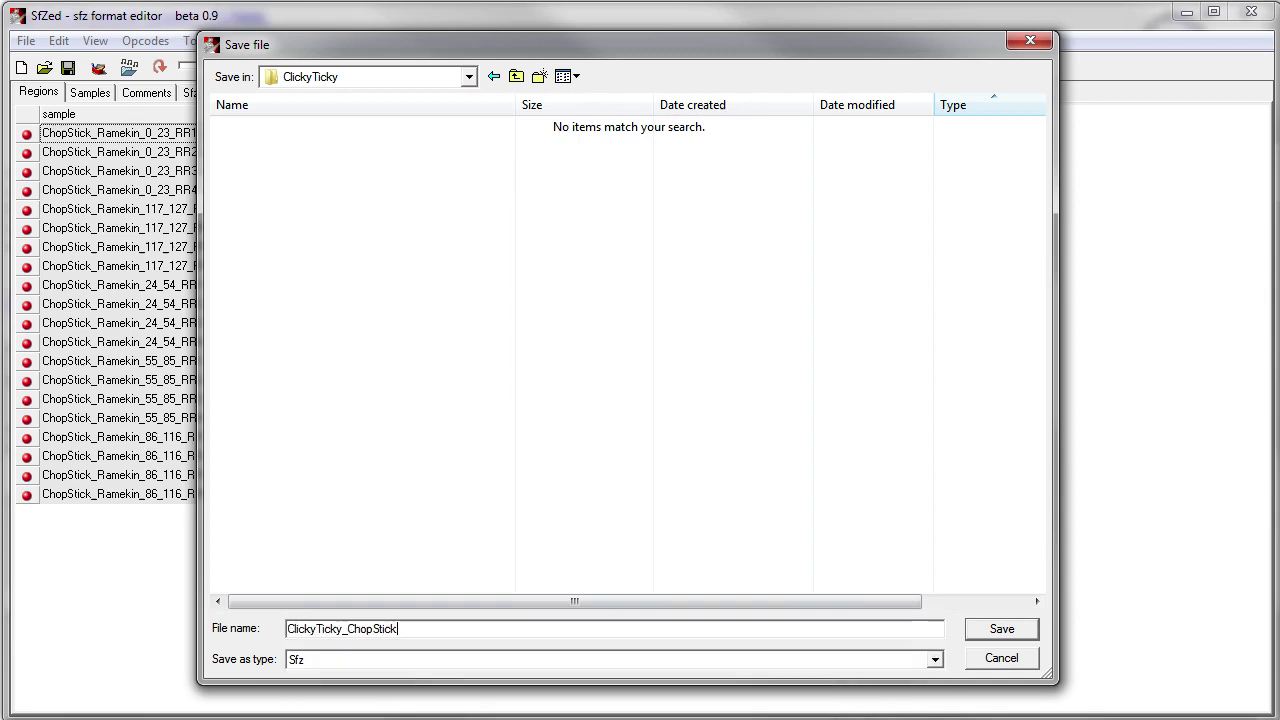
{"action": "left_click", "coordinate": [1001, 629]}
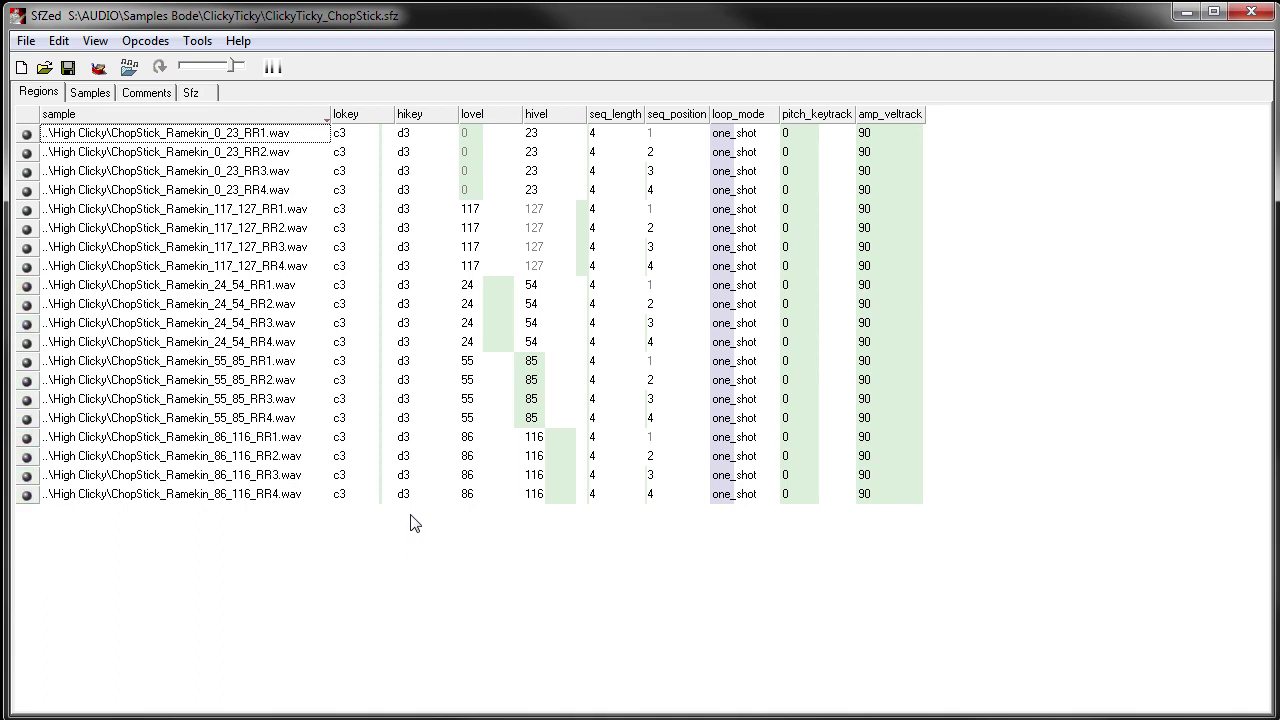
{"action": "key", "text": "Tab"}
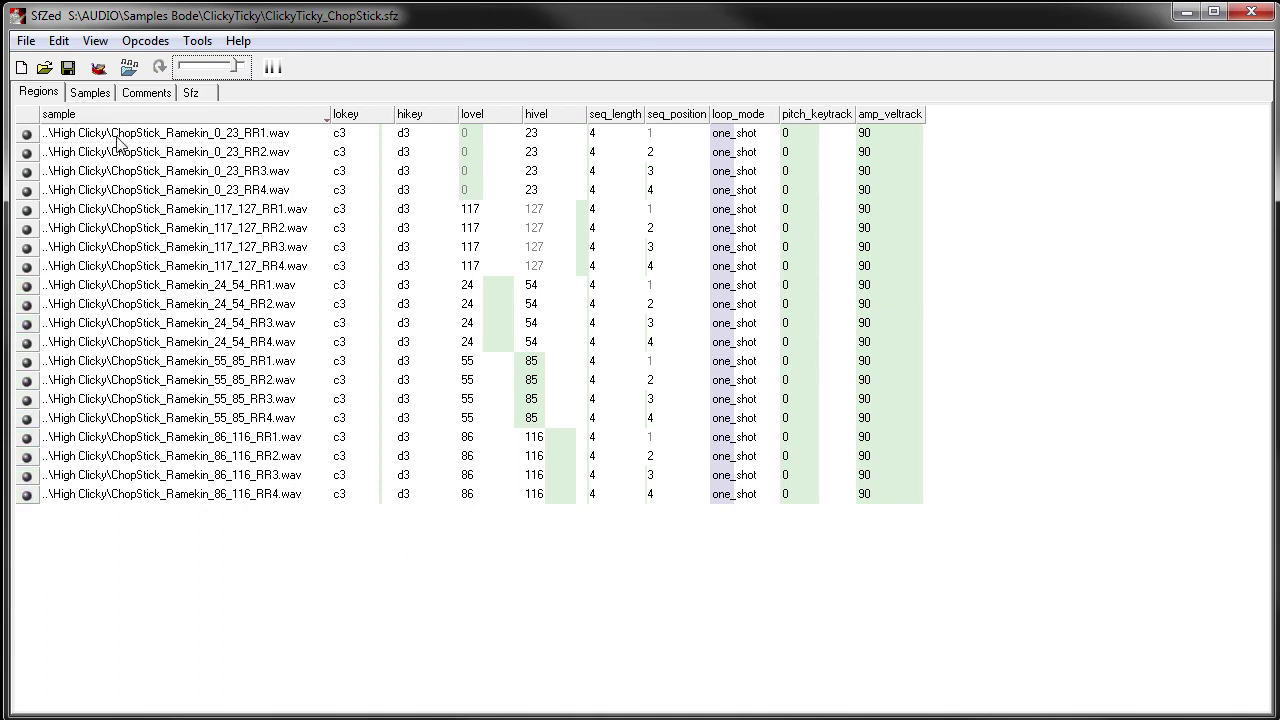
- Close SfZed and import ClickyTicky_ChopStick.sfz from the ClickyTicky folder into sforzando
{"action": "left_click", "coordinate": [1258, 14]}
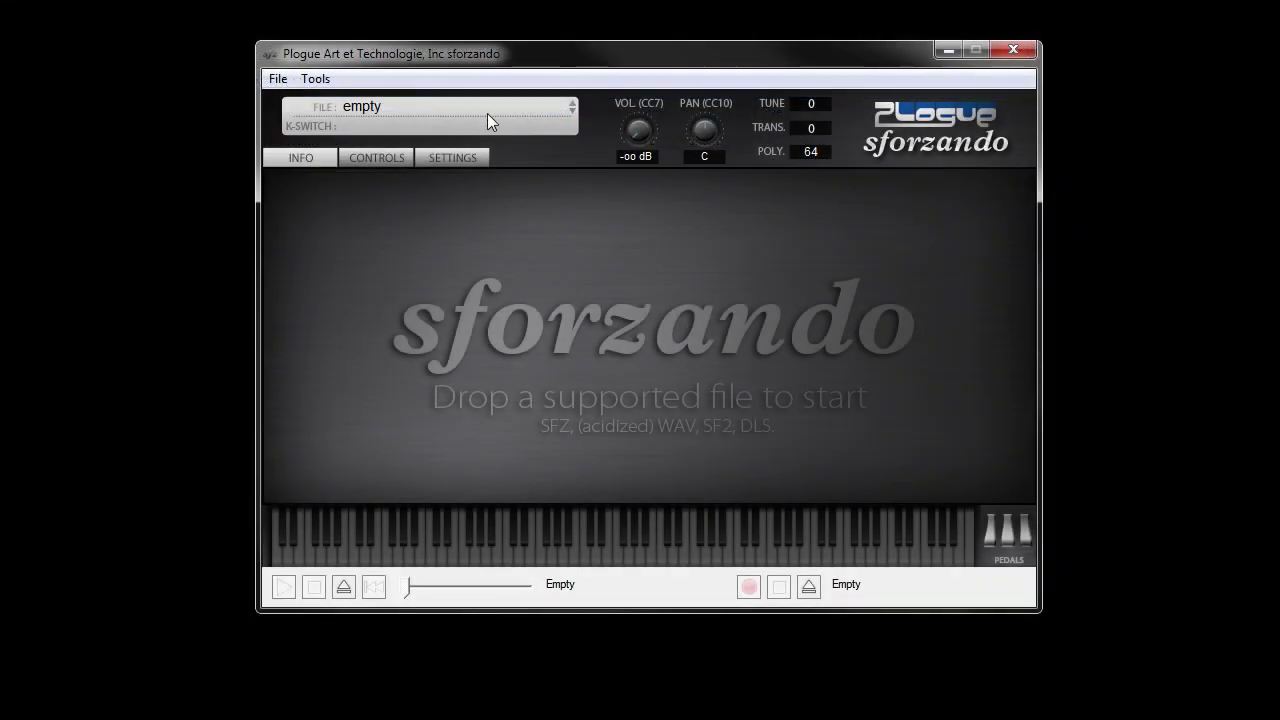
{"action": "left_click", "coordinate": [489, 115]}
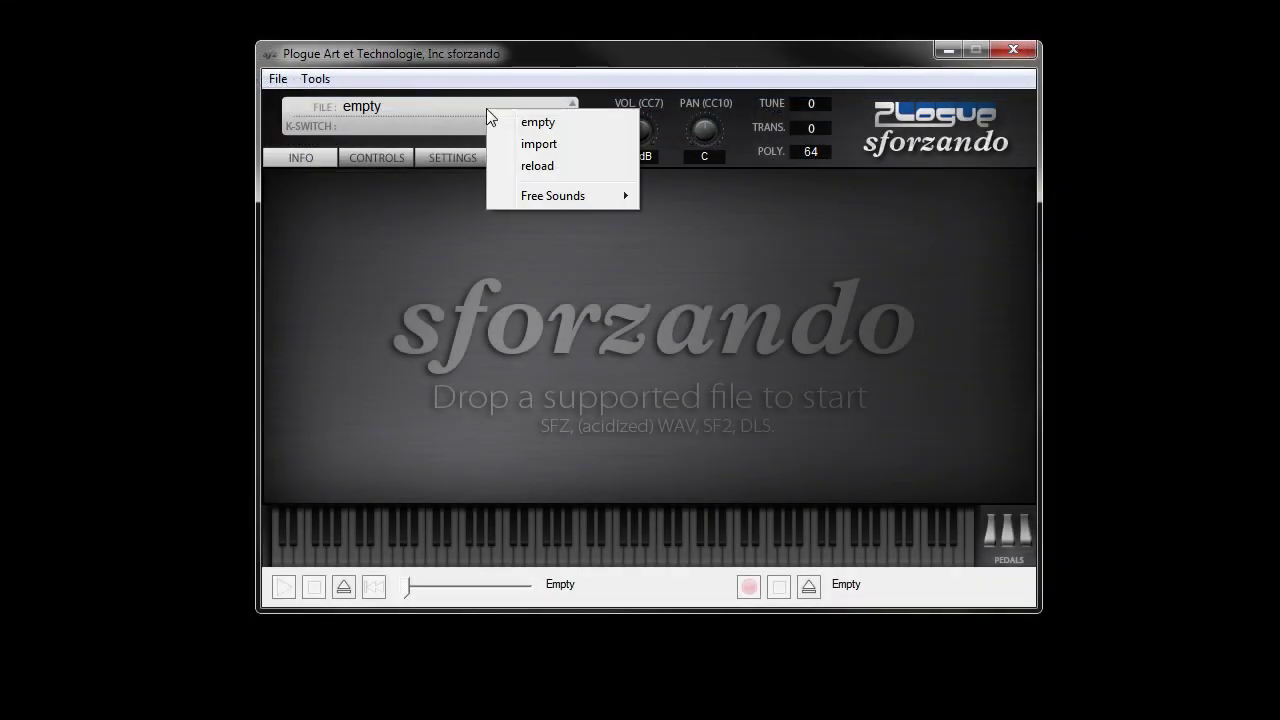
{"action": "left_click", "coordinate": [545, 148]}
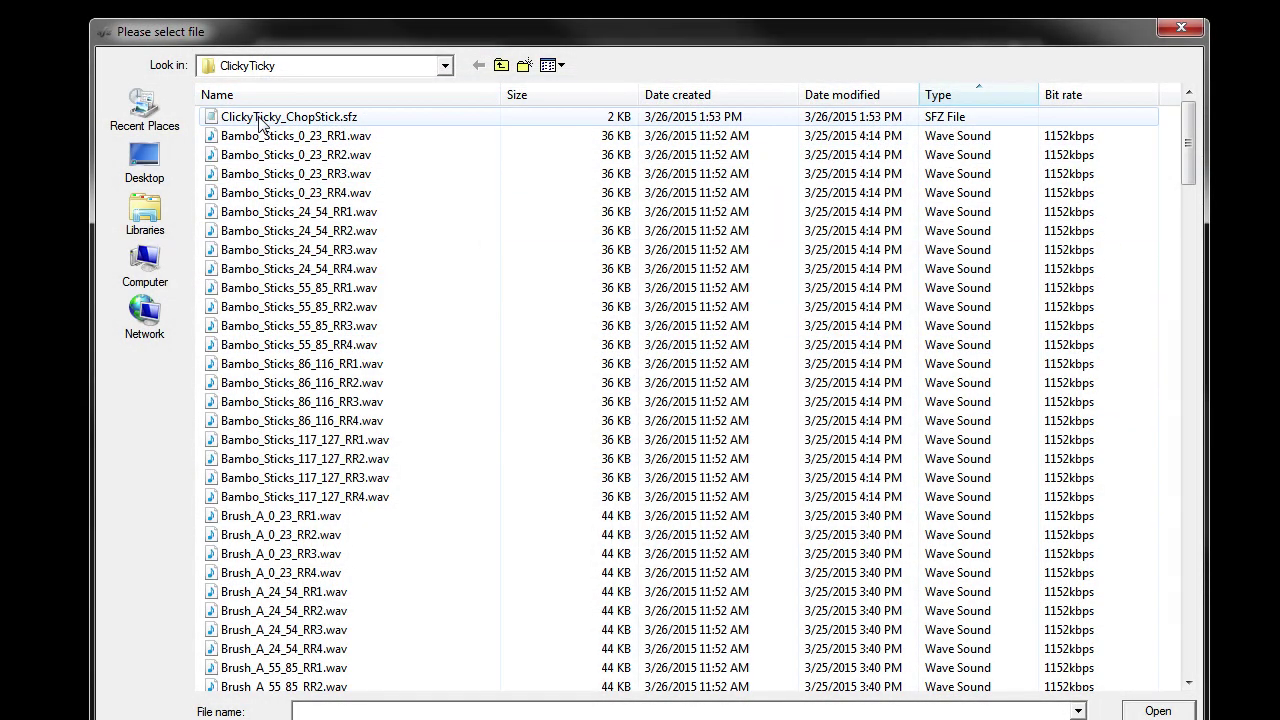
{"action": "left_click", "coordinate": [258, 118]}
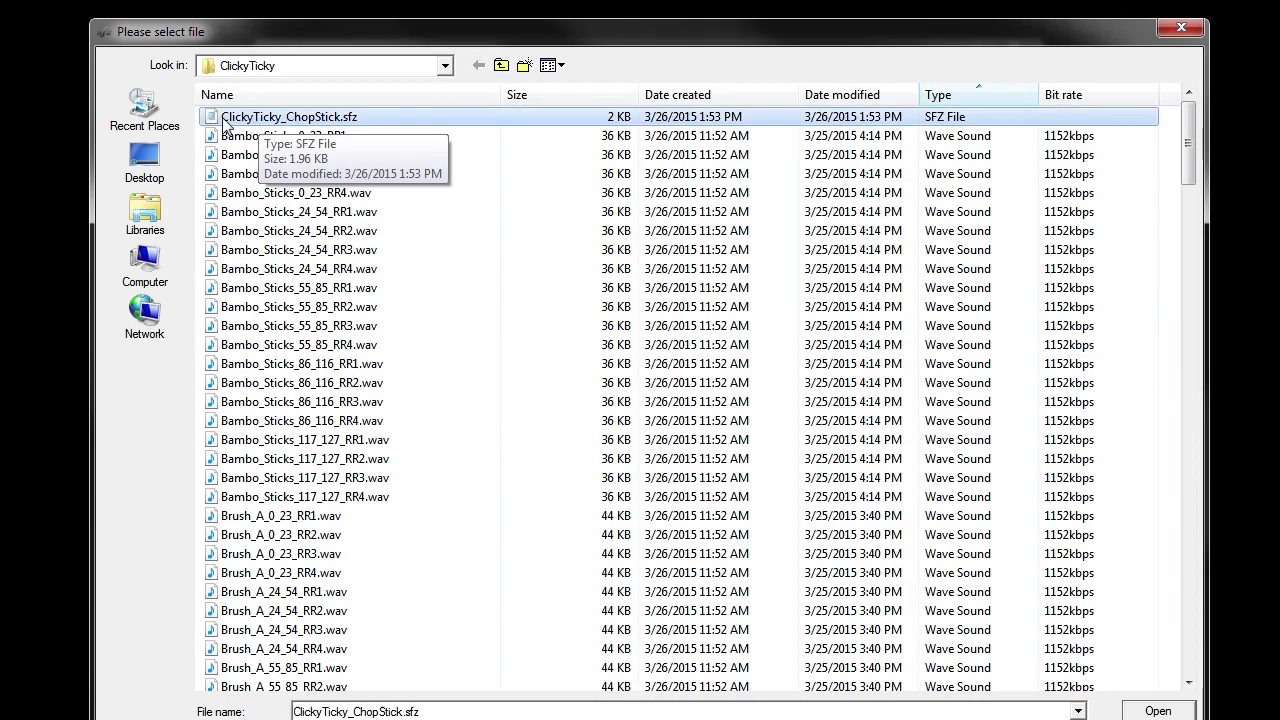
{"action": "left_click", "coordinate": [1141, 712]}
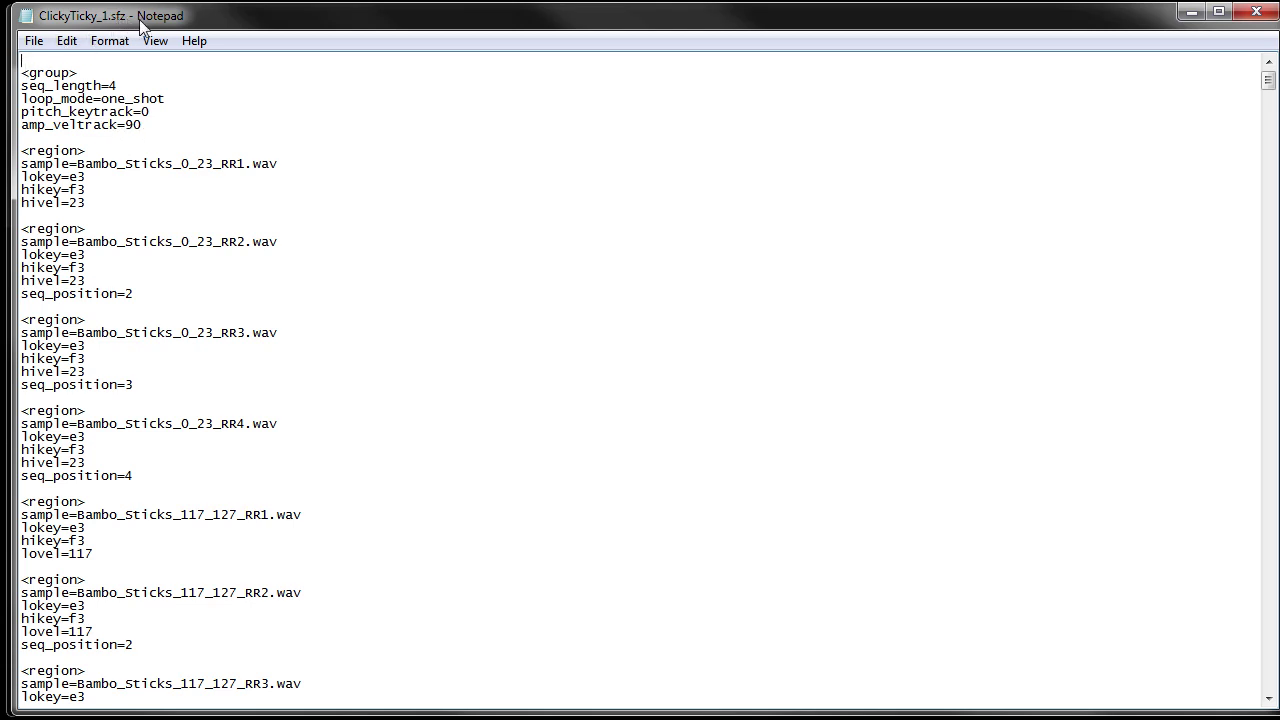
- Examine the shared opcodes in the group header of ClickyTicky_1.sfz in Notepad
{"action": "left_click_drag", "start_coordinate": [22, 68], "coordinate": [205, 125]}
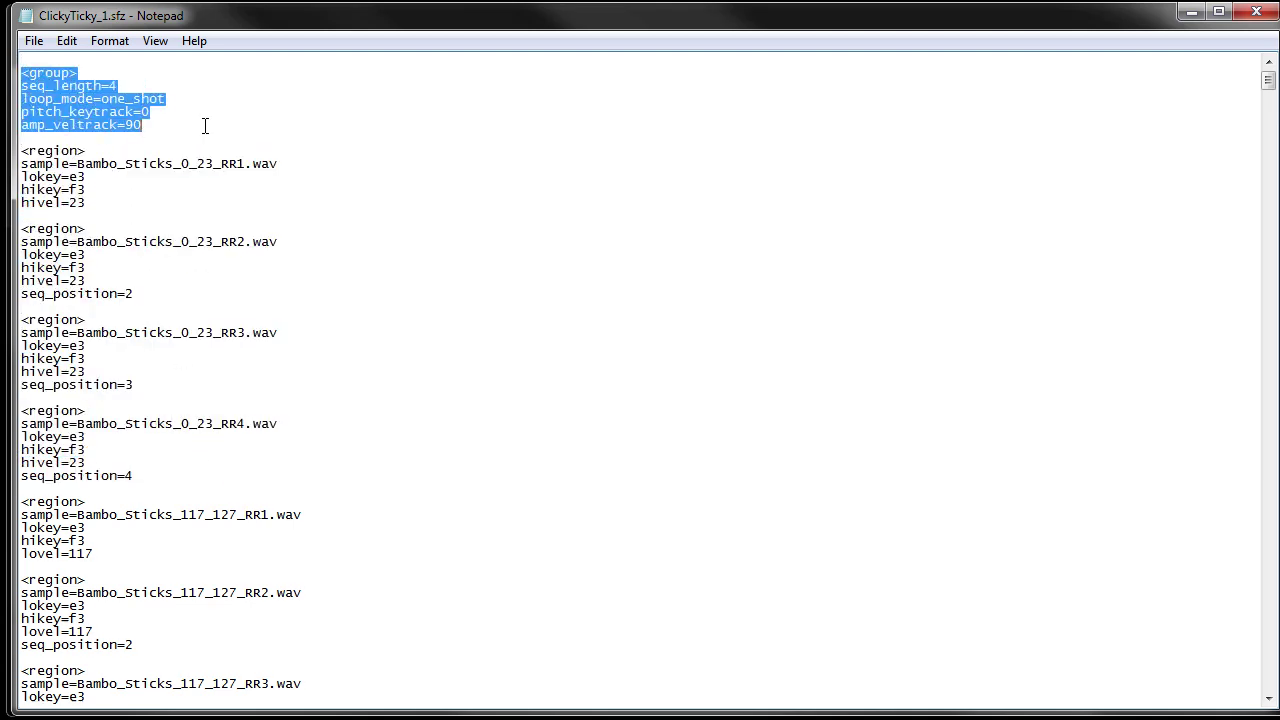
{"action": "left_click", "coordinate": [22, 72]}
{"action": "left_click_drag", "start_coordinate": [22, 72], "coordinate": [166, 126]}
{"action": "left_click", "coordinate": [161, 173]}
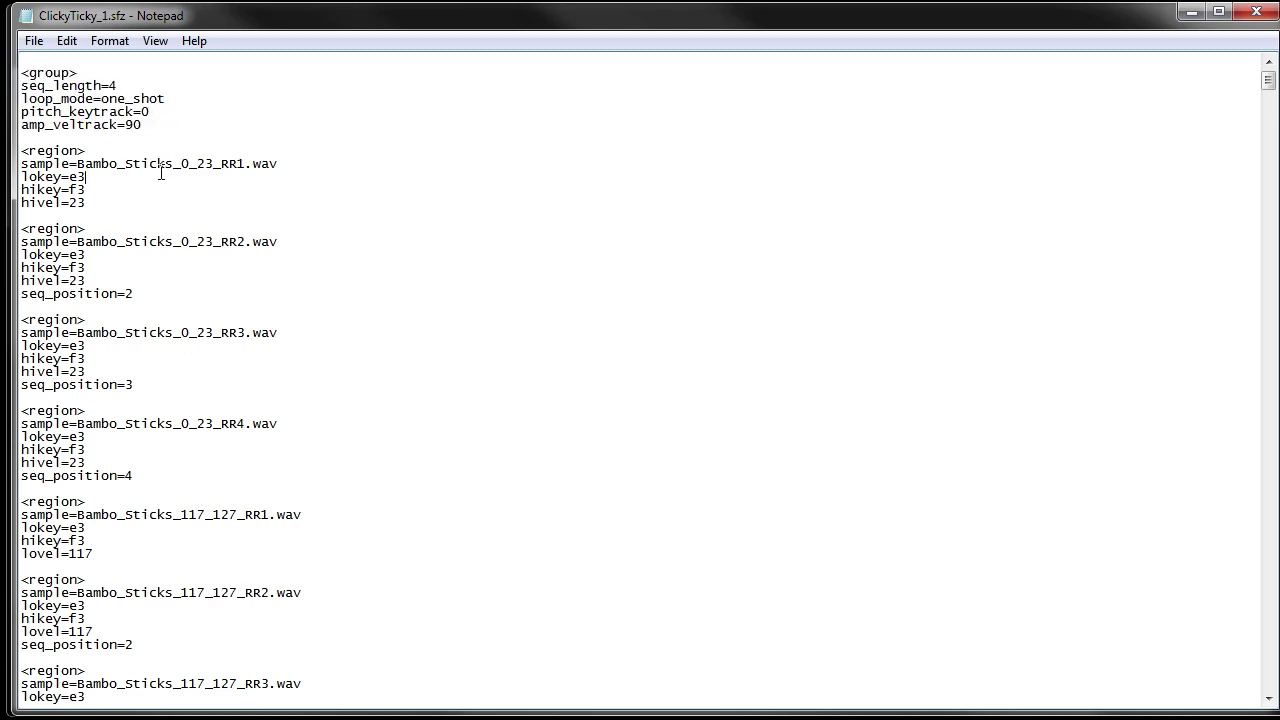
- Examine the sample, key range, velocity and seq_position opcodes in the first Bambo_Sticks regions
{"action": "double_click", "coordinate": [89, 166]}
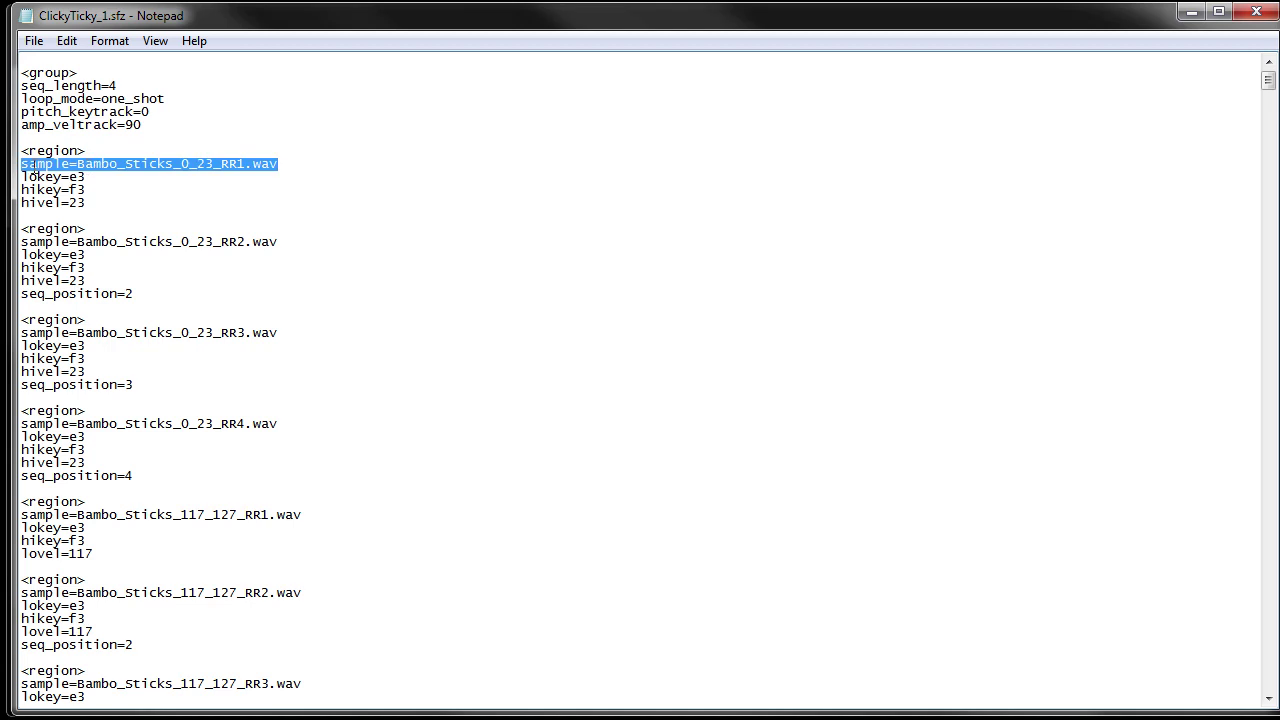
{"action": "left_click", "coordinate": [77, 164]}
{"action": "left_click_drag", "start_coordinate": [79, 164], "coordinate": [330, 164]}
{"action": "double_click", "coordinate": [24, 178]}
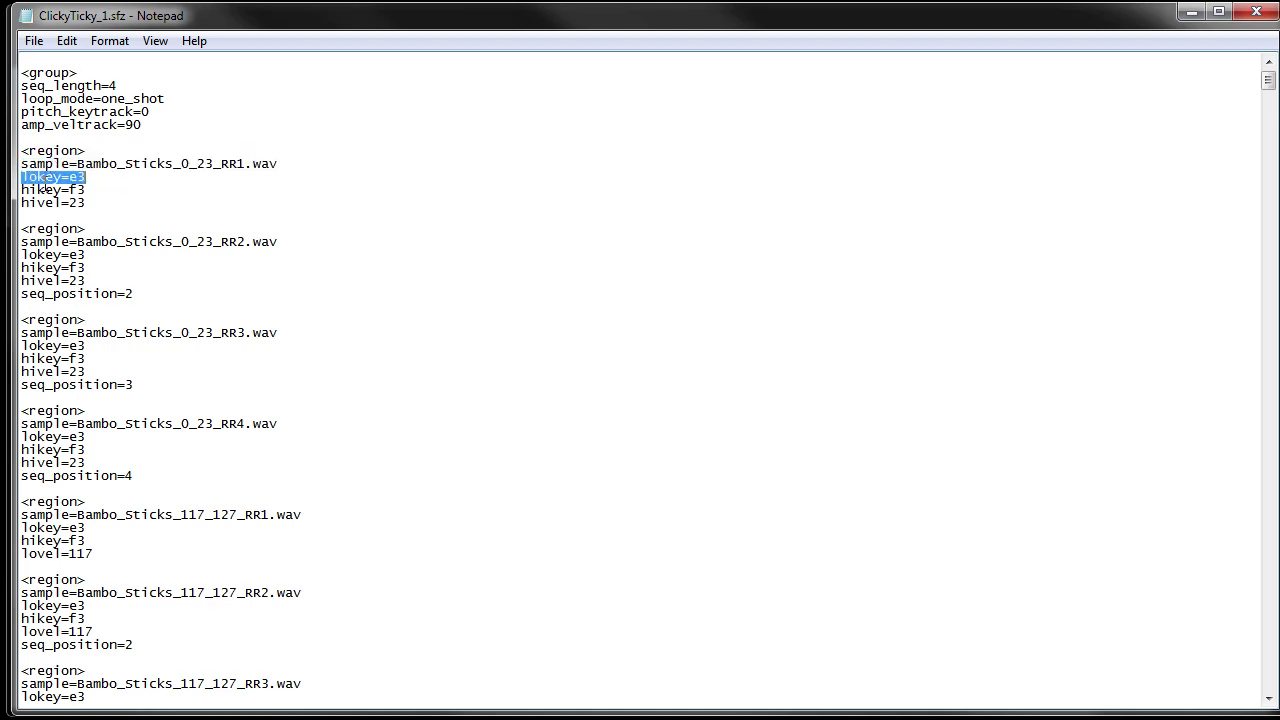
{"action": "double_click", "coordinate": [152, 195]}
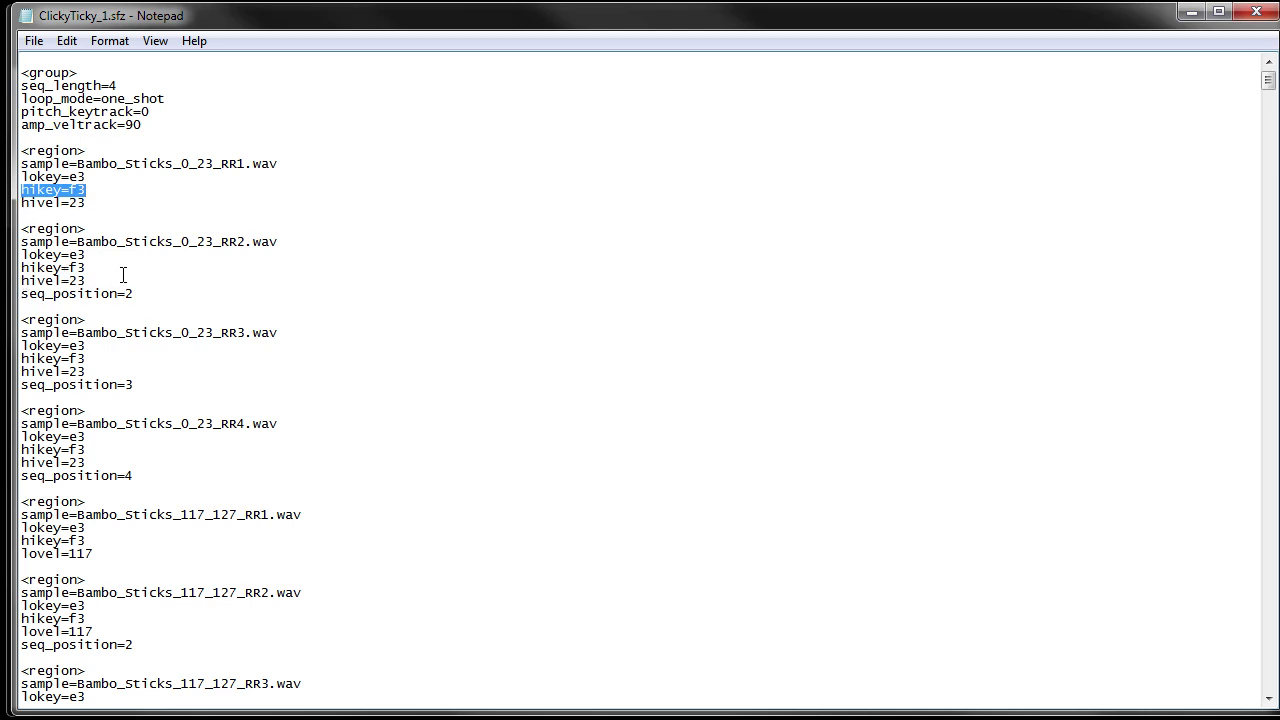
{"action": "left_click", "coordinate": [116, 207]}
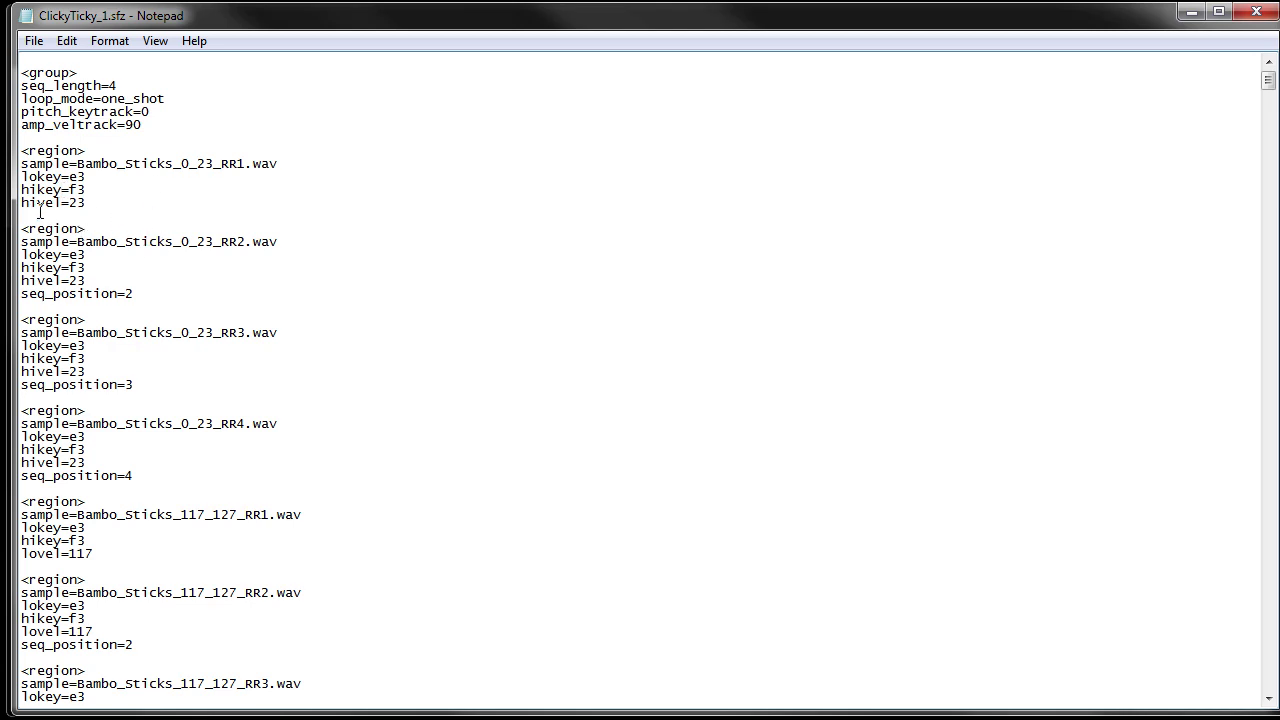
{"action": "left_click_drag", "start_coordinate": [22, 203], "coordinate": [136, 202]}
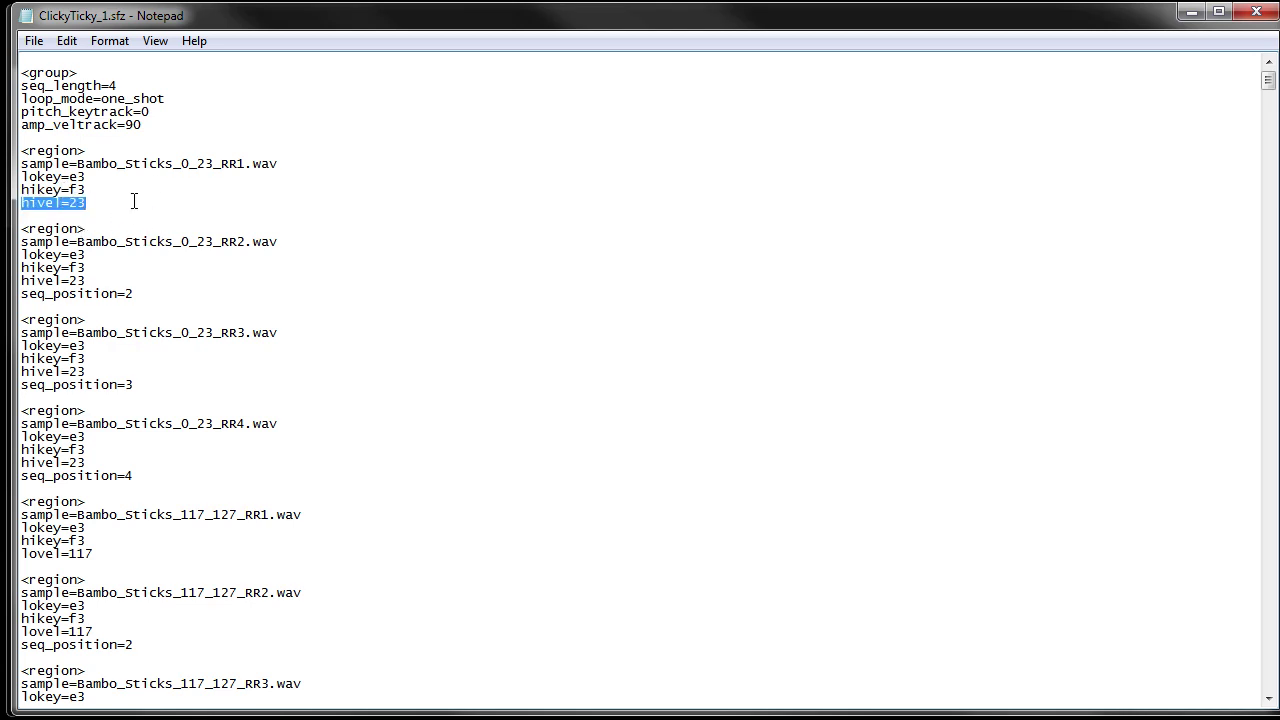
{"action": "left_click_drag", "start_coordinate": [25, 293], "coordinate": [163, 292]}
{"action": "left_click", "coordinate": [153, 300]}
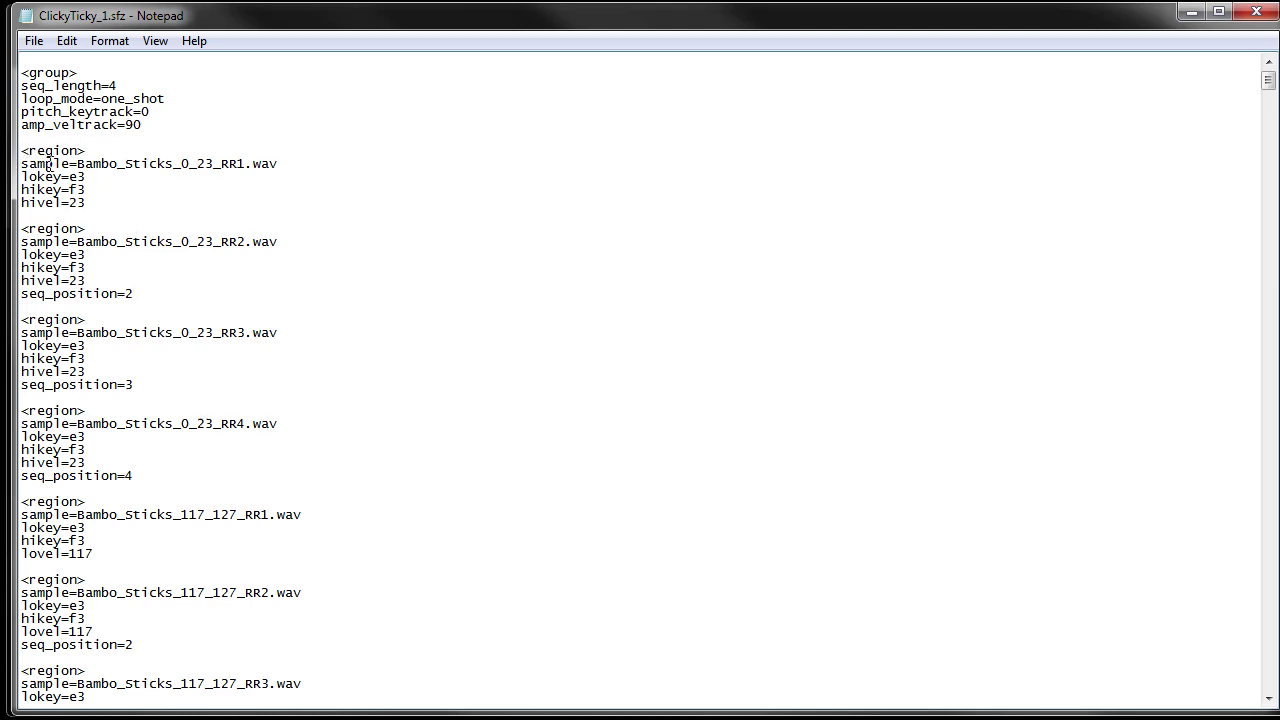
{"action": "left_click_drag", "start_coordinate": [22, 151], "coordinate": [176, 476]}
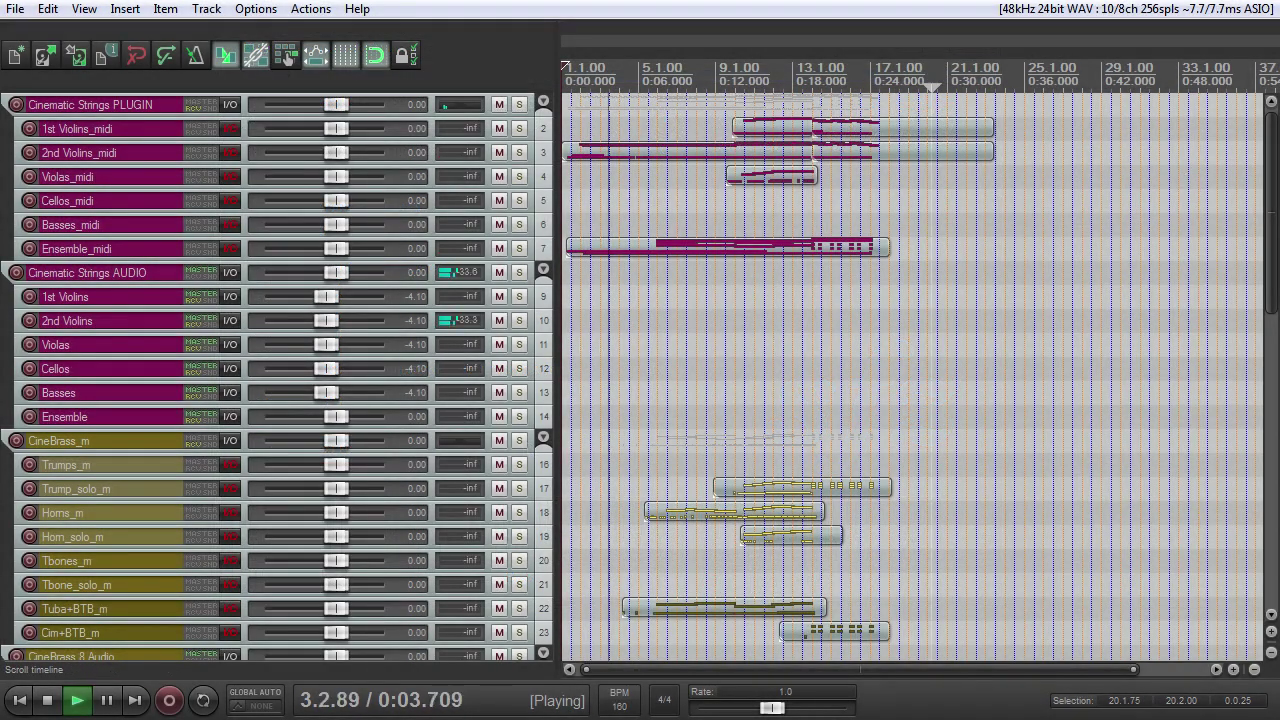
- In the REAPER project, enlarge the sforzando track and inspect the sforzando instrument in its FX chain during playback
{"action": "left_click_drag", "start_coordinate": [1271, 115], "coordinate": [1247, 444]}
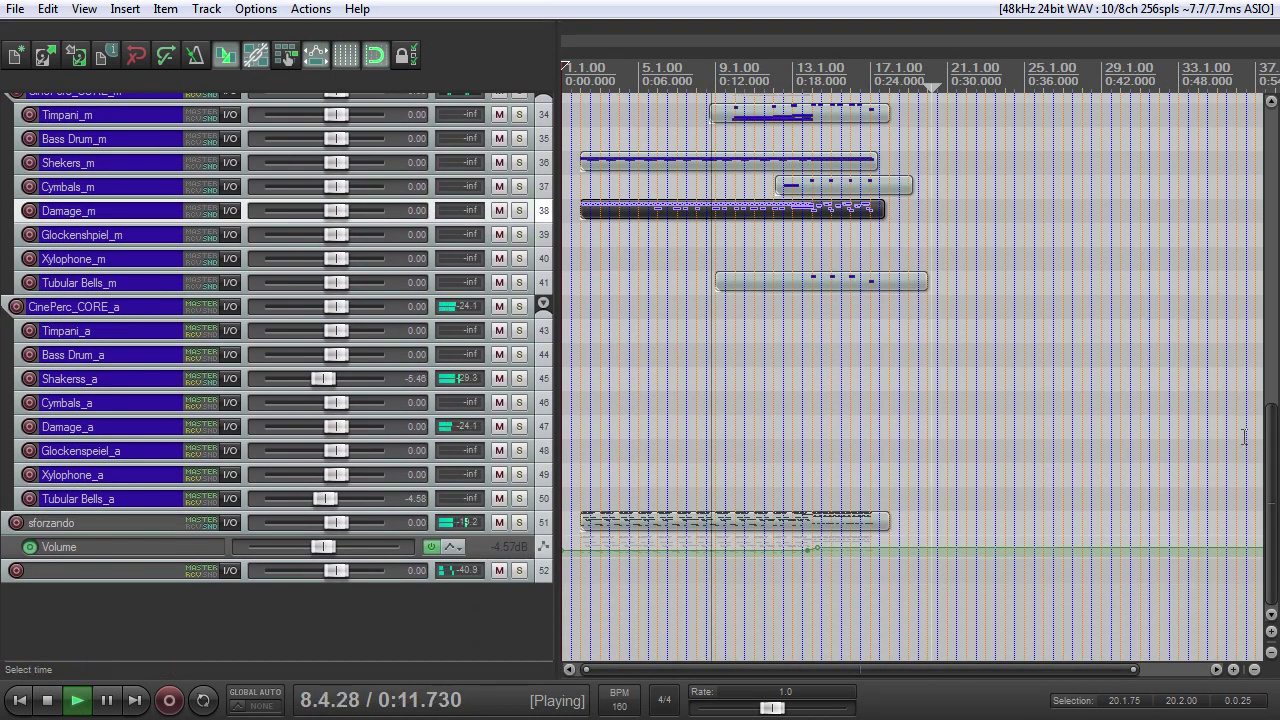
{"action": "left_click_drag", "start_coordinate": [192, 540], "coordinate": [192, 618]}
{"action": "left_click", "coordinate": [502, 572]}
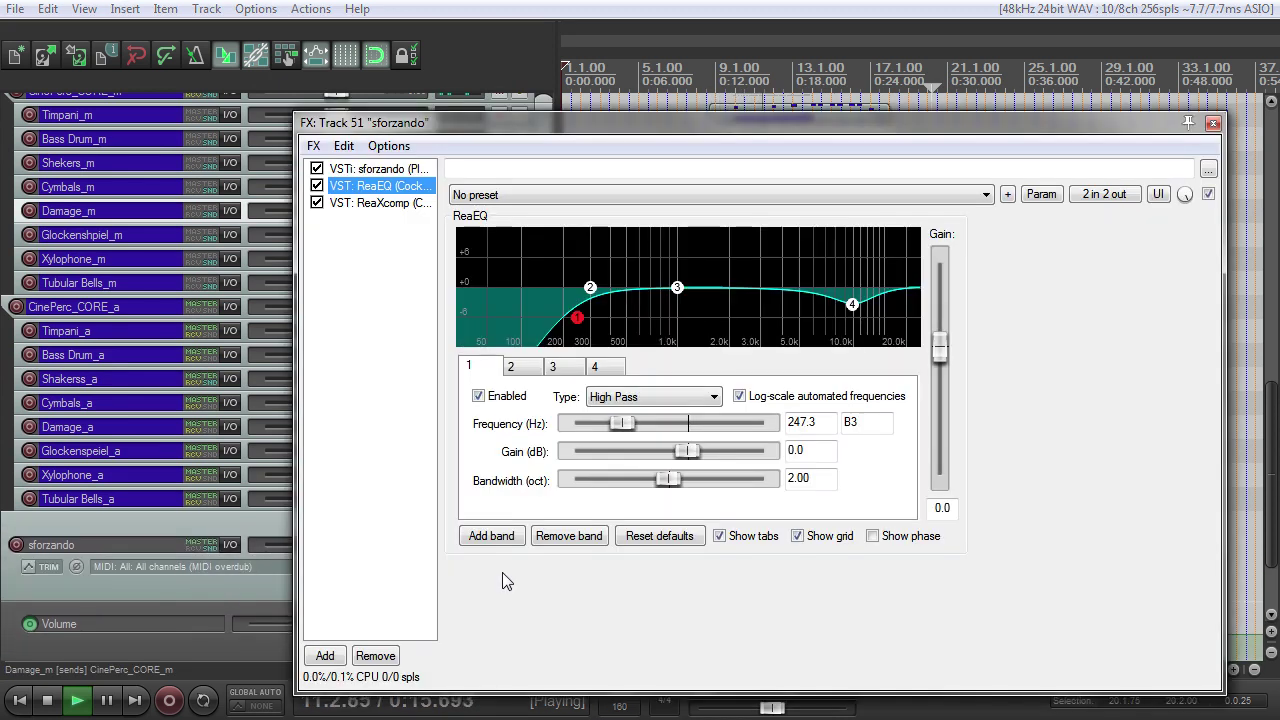
{"action": "left_click", "coordinate": [405, 169]}
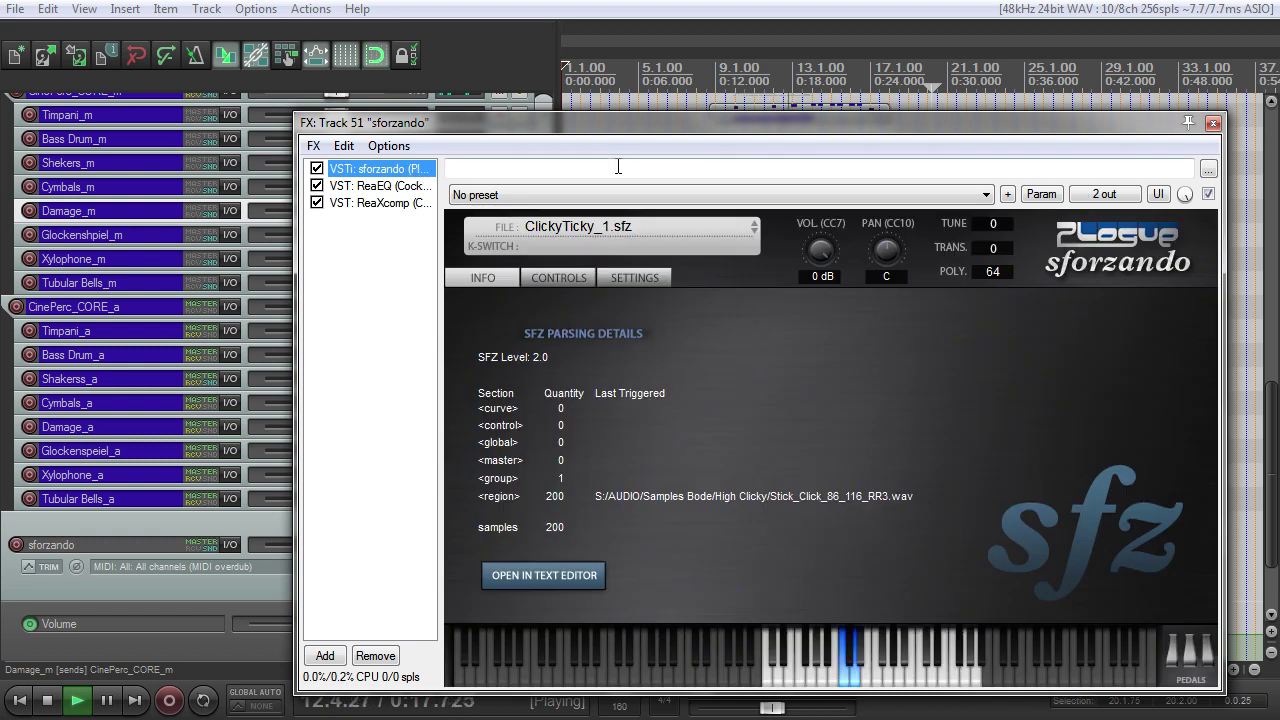
{"action": "left_click_drag", "start_coordinate": [770, 125], "coordinate": [539, 18]}
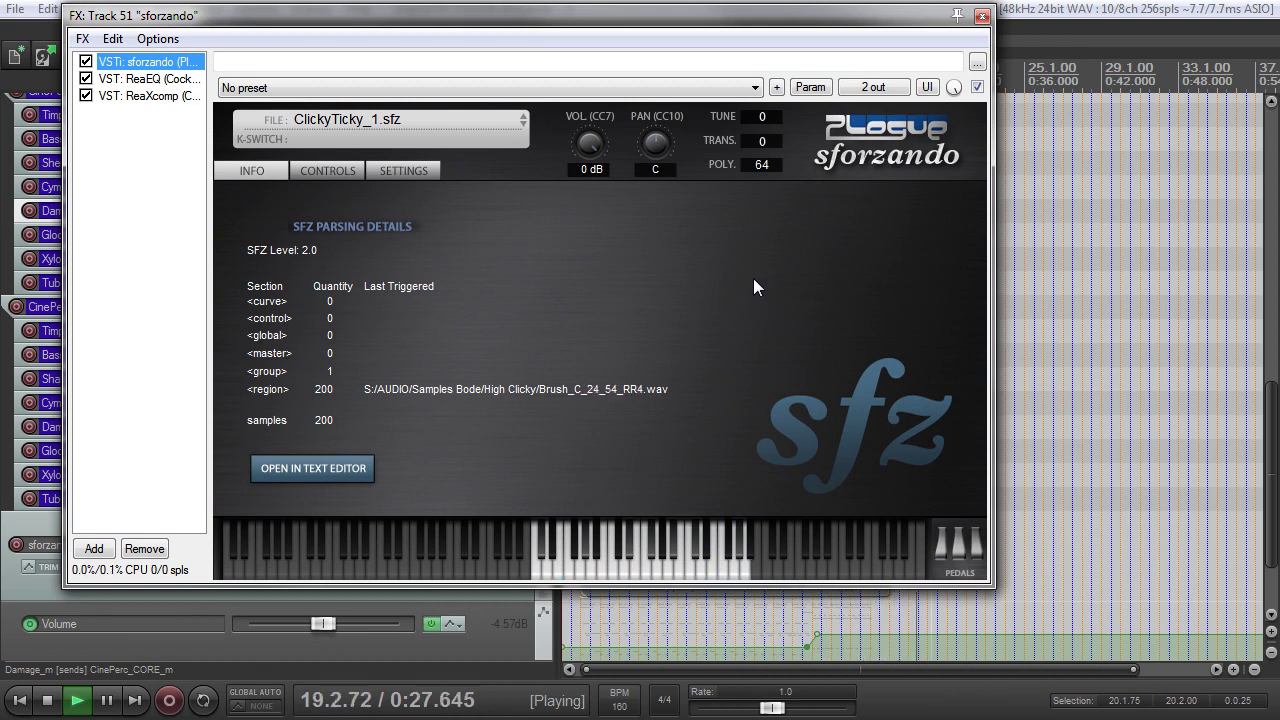
{"action": "key", "text": "space"}
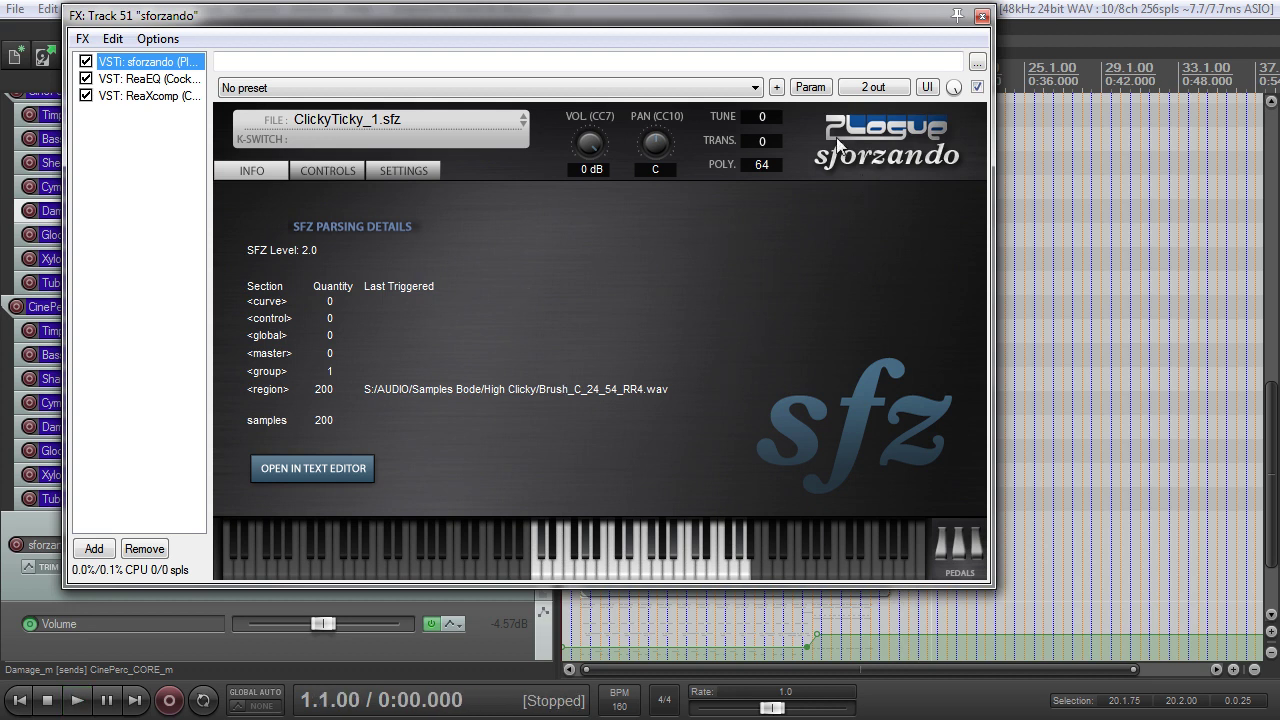
{"action": "left_click", "coordinate": [982, 16]}
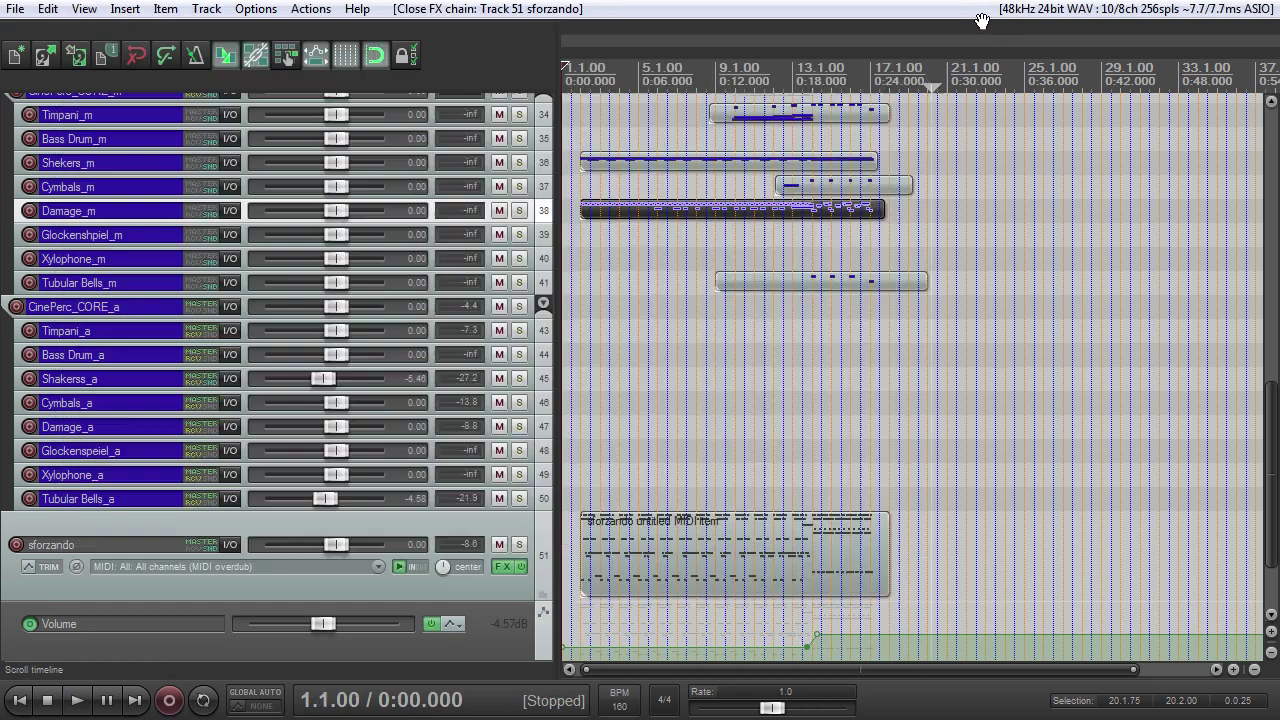
- Solo the sforzando track and listen to it from bar 2 and from bar 13
{"action": "scroll", "coordinate": [1250, 403], "scroll_direction": "down", "scroll_amount": 3}
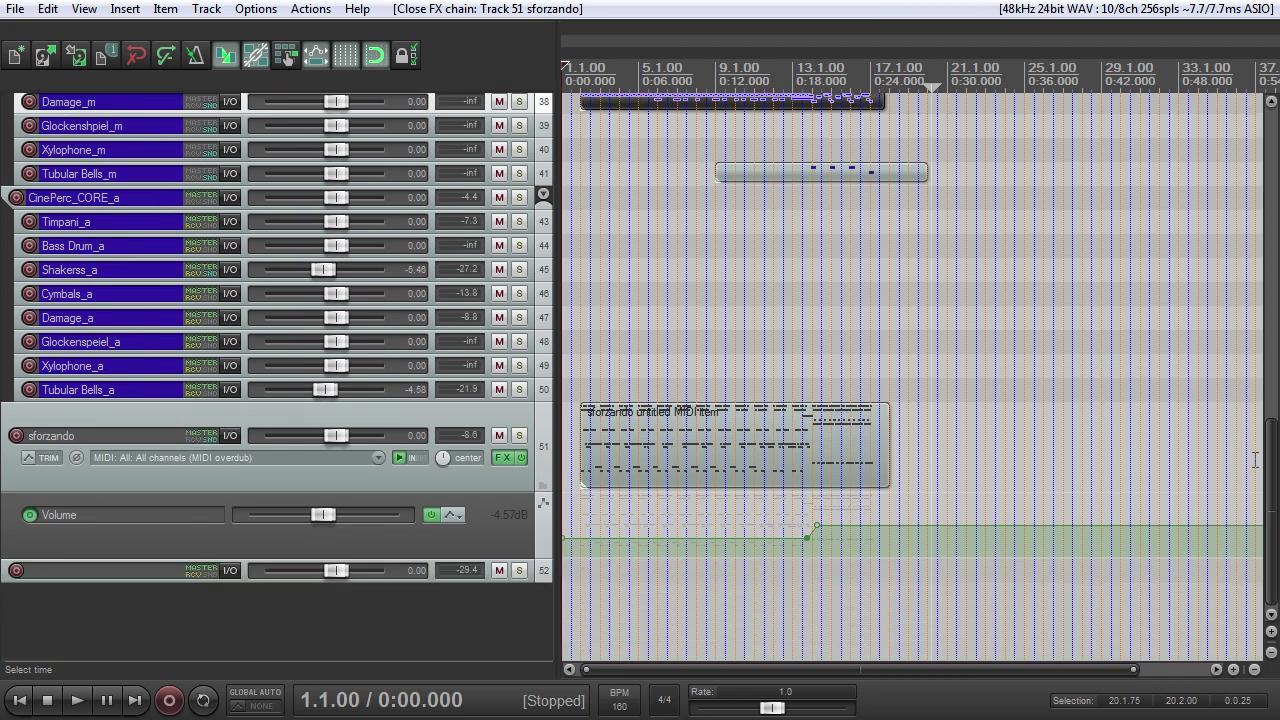
{"action": "left_click", "coordinate": [519, 435]}
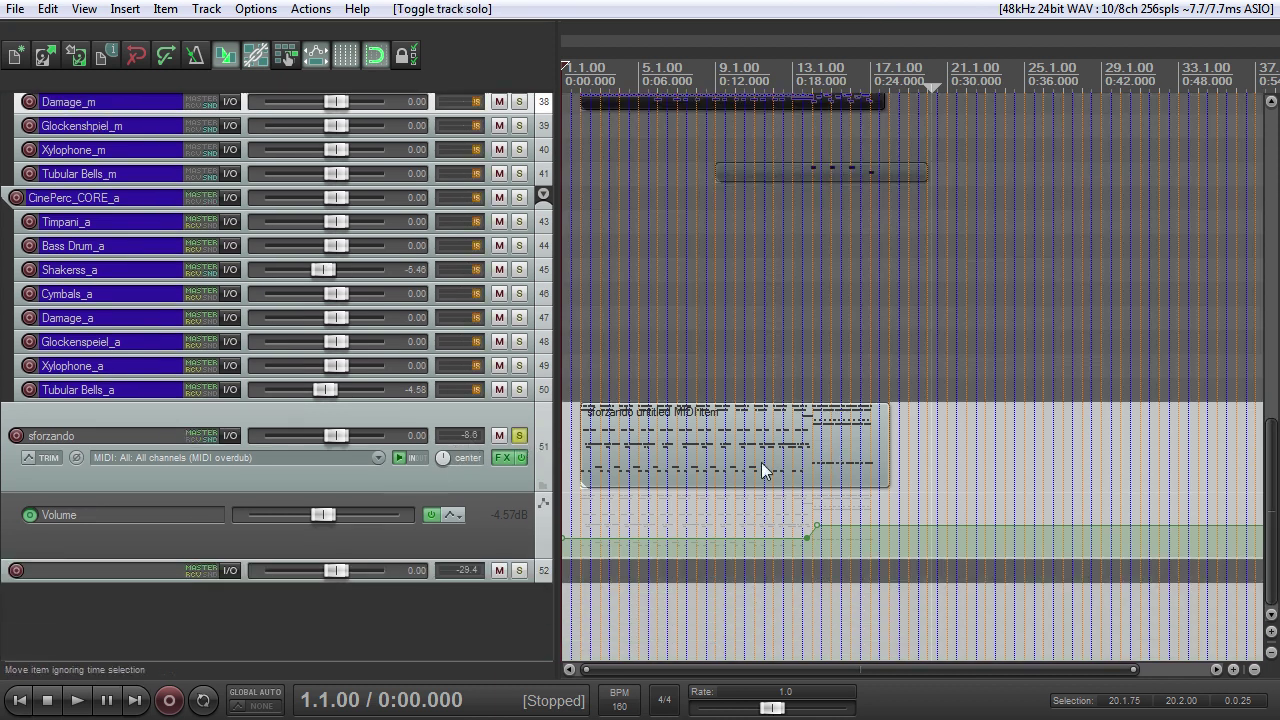
{"action": "left_click", "coordinate": [578, 68]}
{"action": "scroll", "coordinate": [717, 393], "scroll_direction": "up", "scroll_amount": 2}
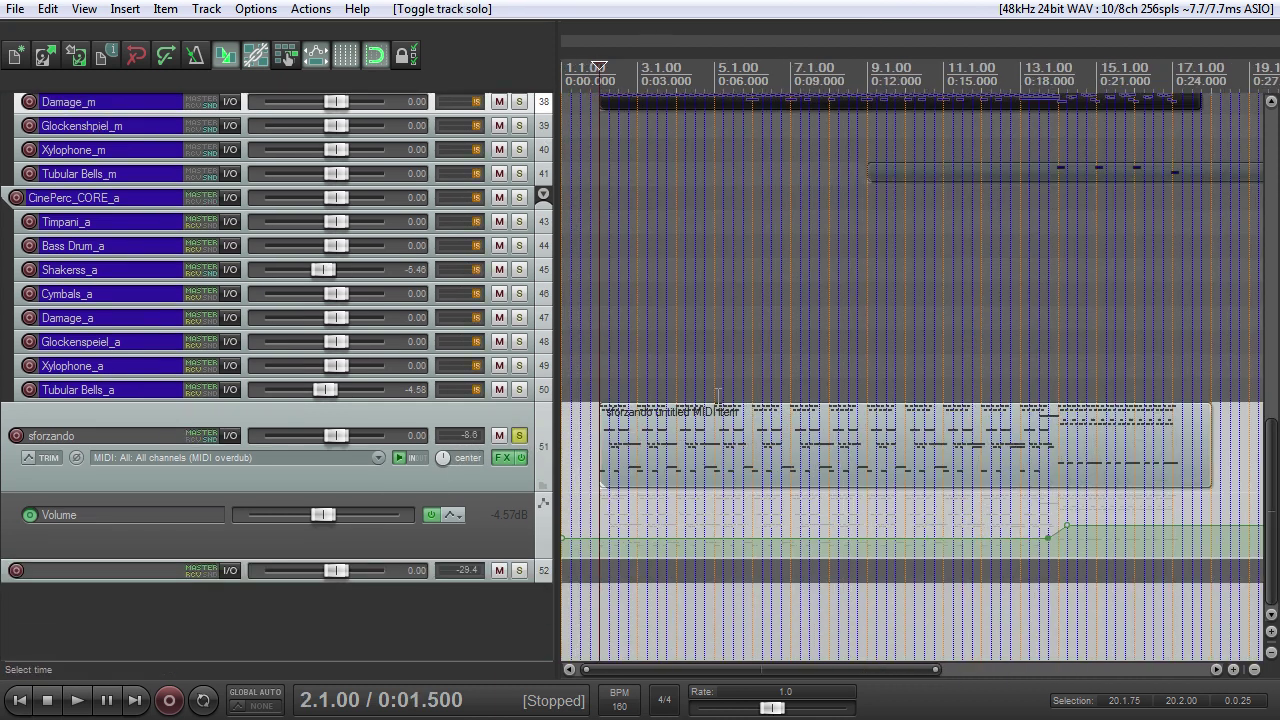
{"action": "key", "text": "space"}
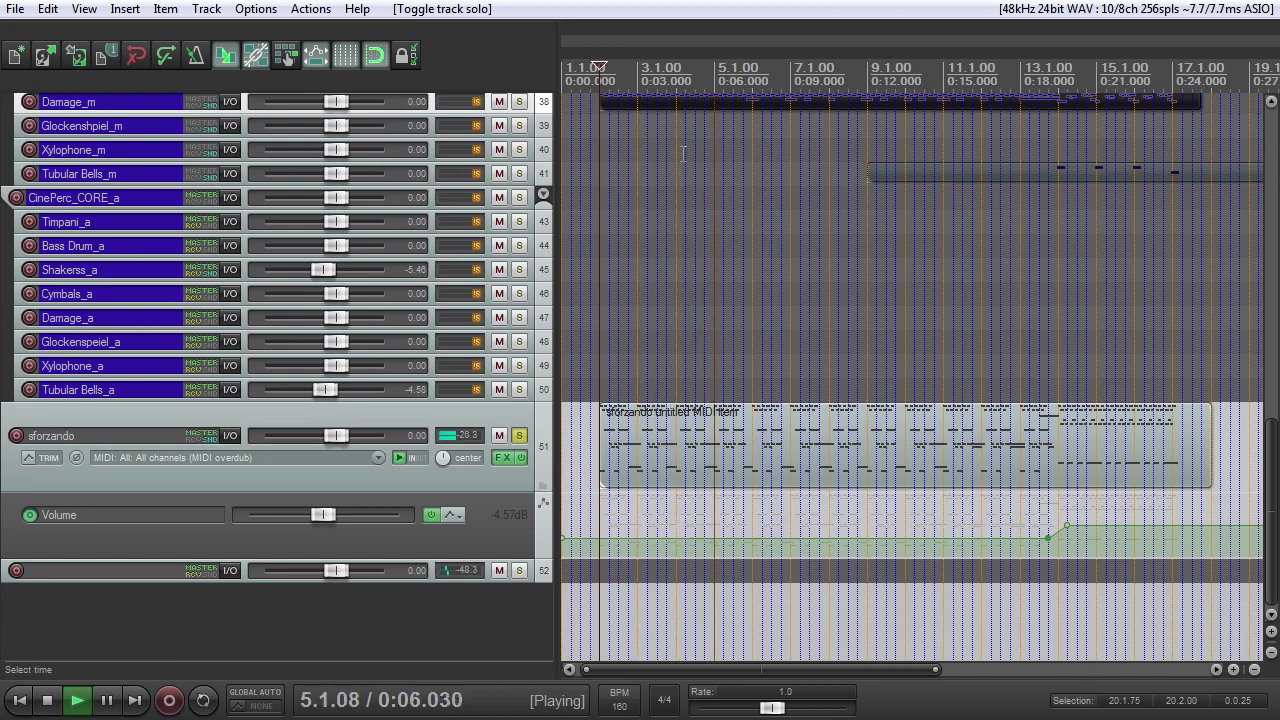
{"action": "left_click", "coordinate": [1038, 70]}
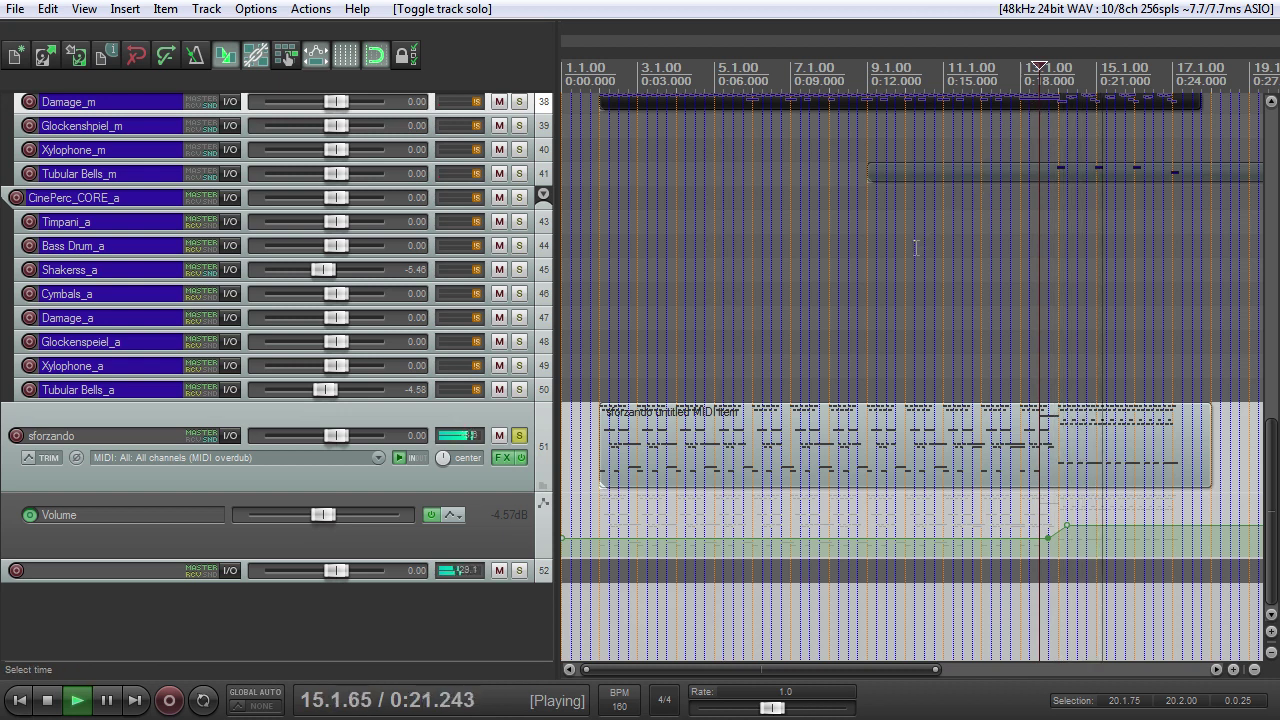
{"action": "left_click", "coordinate": [517, 435]}
{"action": "key", "text": "space"}
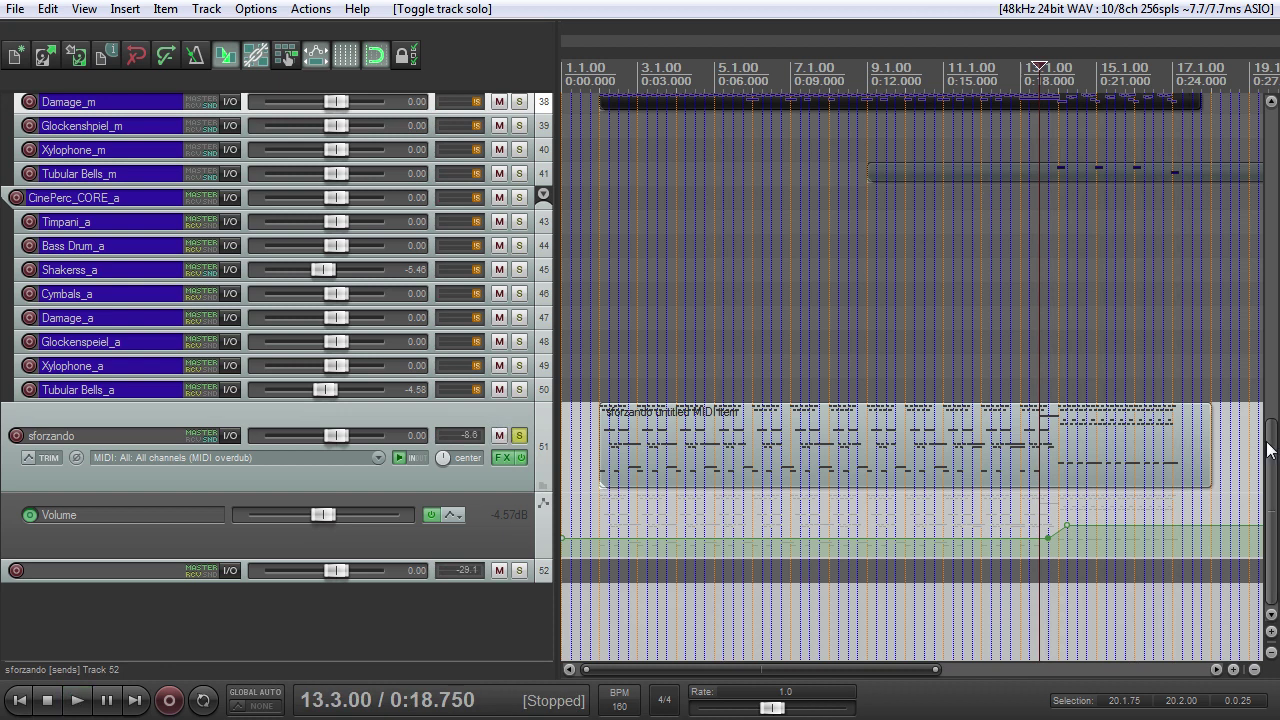
- Solo the Shakerss_a and Damage_a tracks alongside sforzando and play the project from bar 2
{"action": "scroll", "coordinate": [1270, 450], "scroll_direction": "up", "scroll_amount": 4}
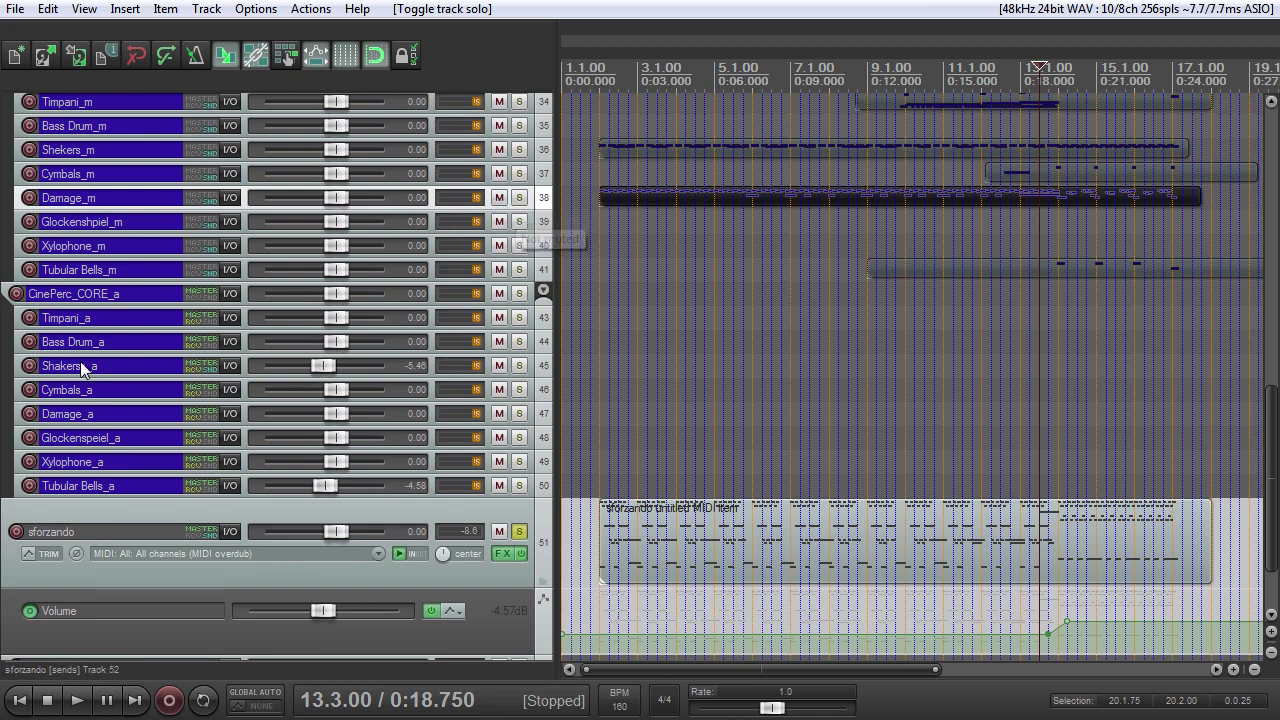
{"action": "left_click", "coordinate": [519, 366]}
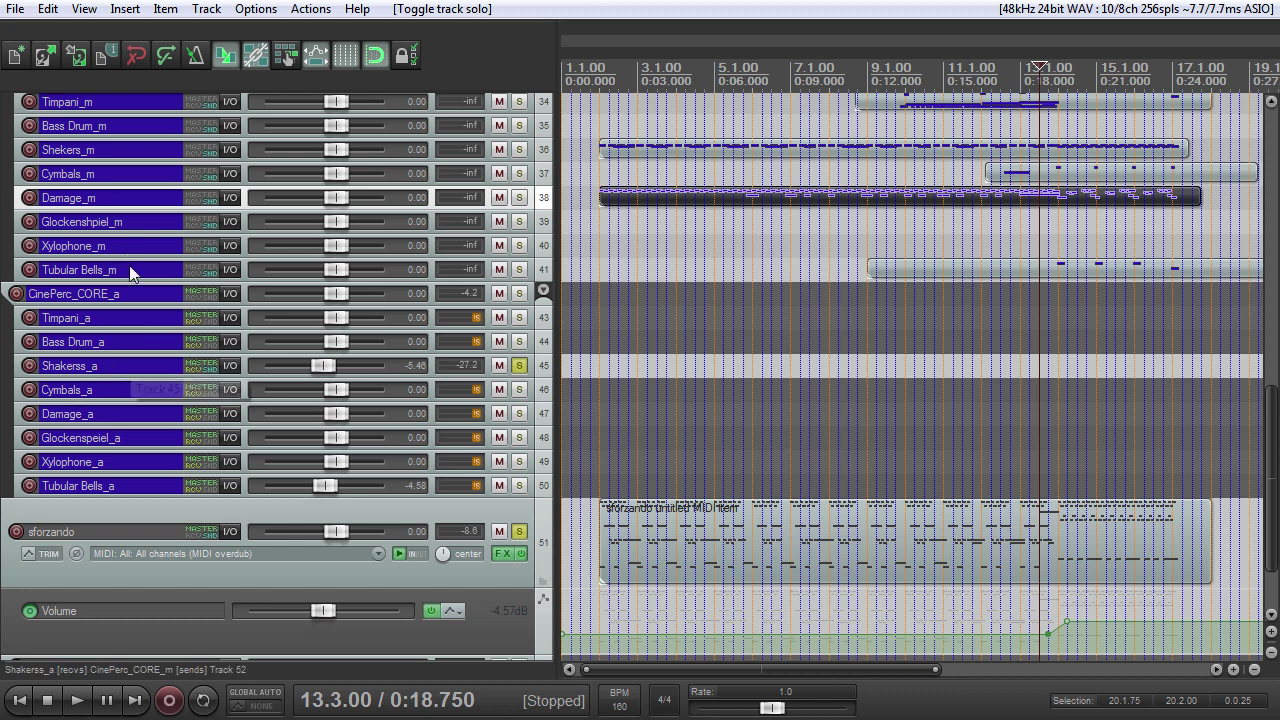
{"action": "left_click", "coordinate": [519, 413]}
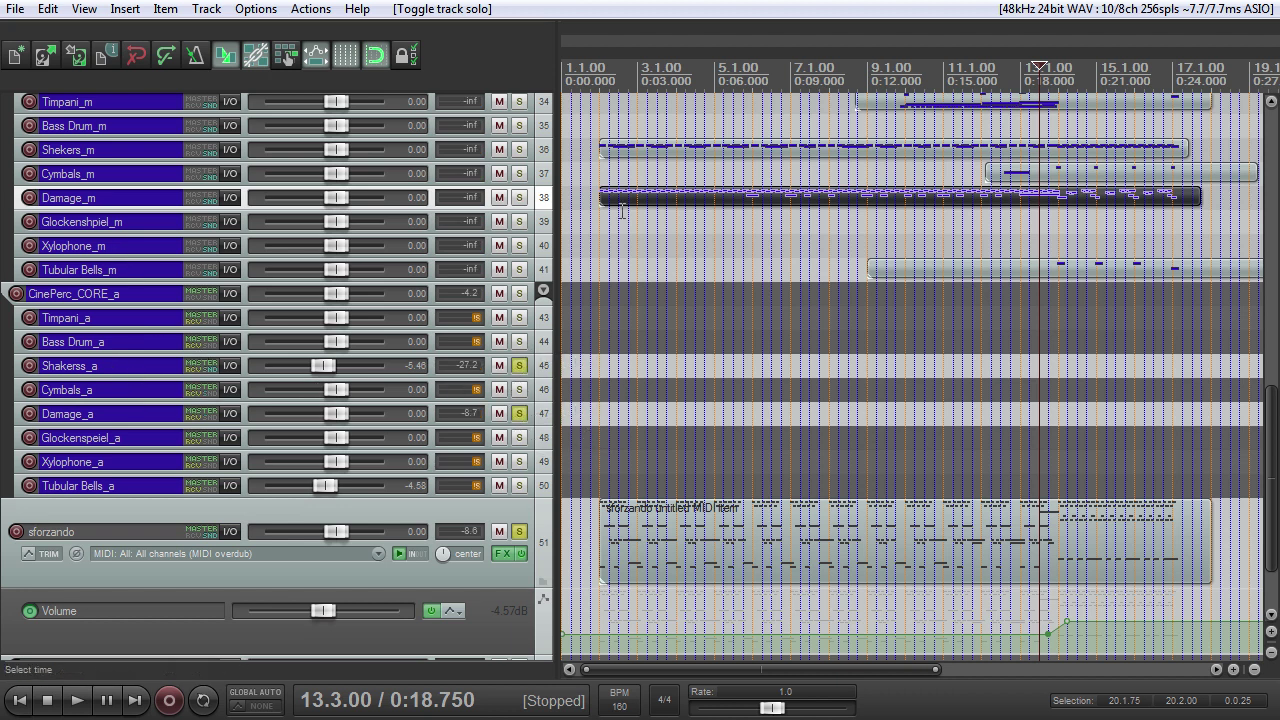
{"action": "left_click", "coordinate": [598, 172]}
{"action": "key", "text": "space"}
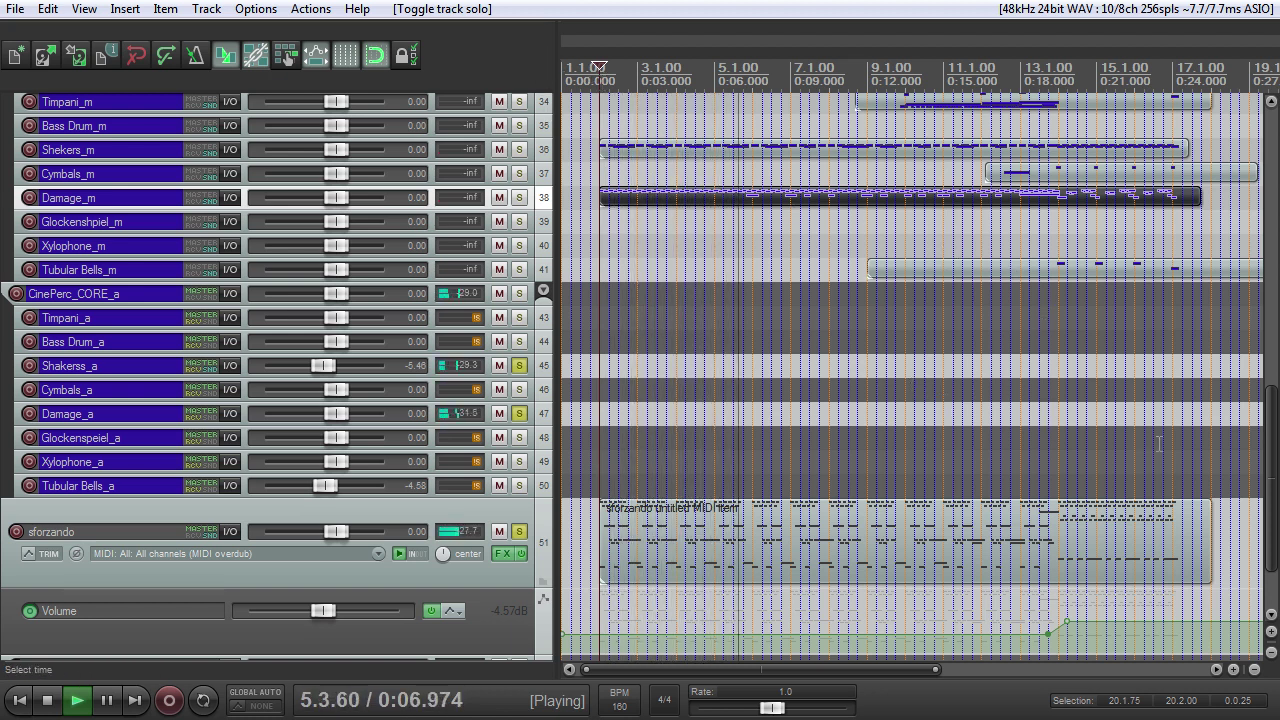
- Stop playback after the ending and clear the solo on all tracks
{"action": "left_click_drag", "start_coordinate": [1271, 437], "coordinate": [1270, 432]}
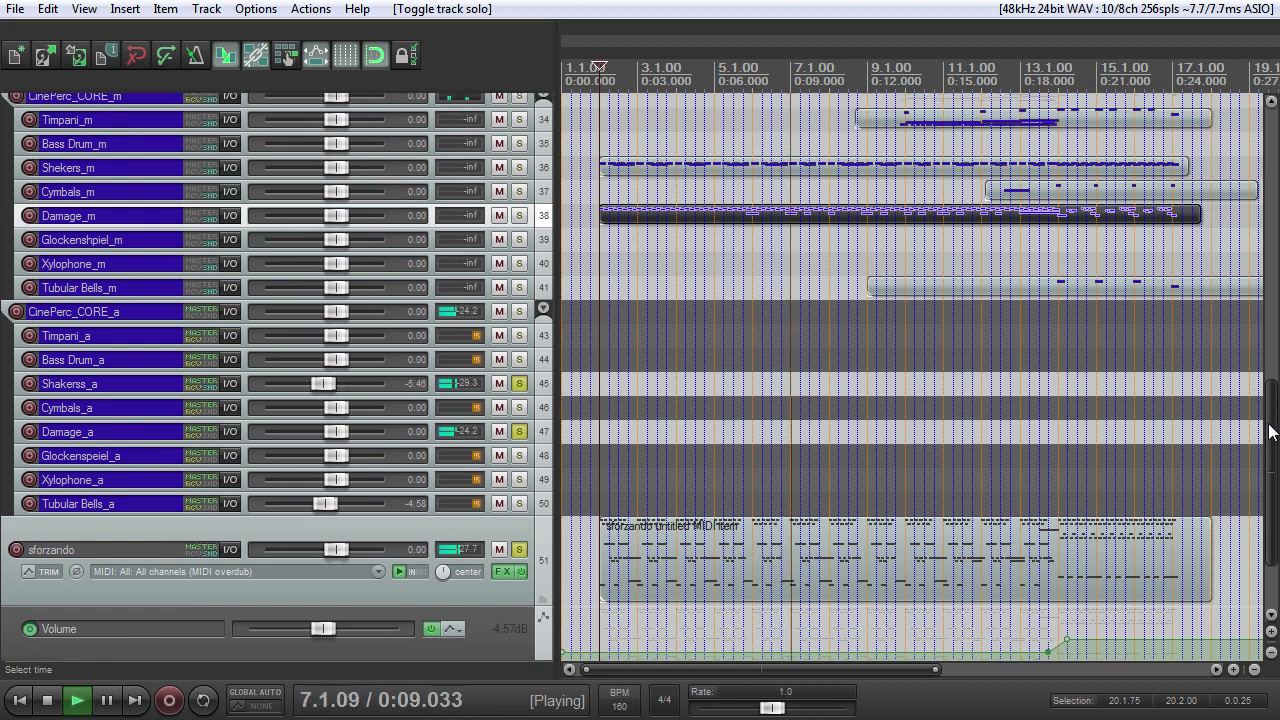
{"action": "left_click_drag", "start_coordinate": [935, 672], "coordinate": [954, 672]}
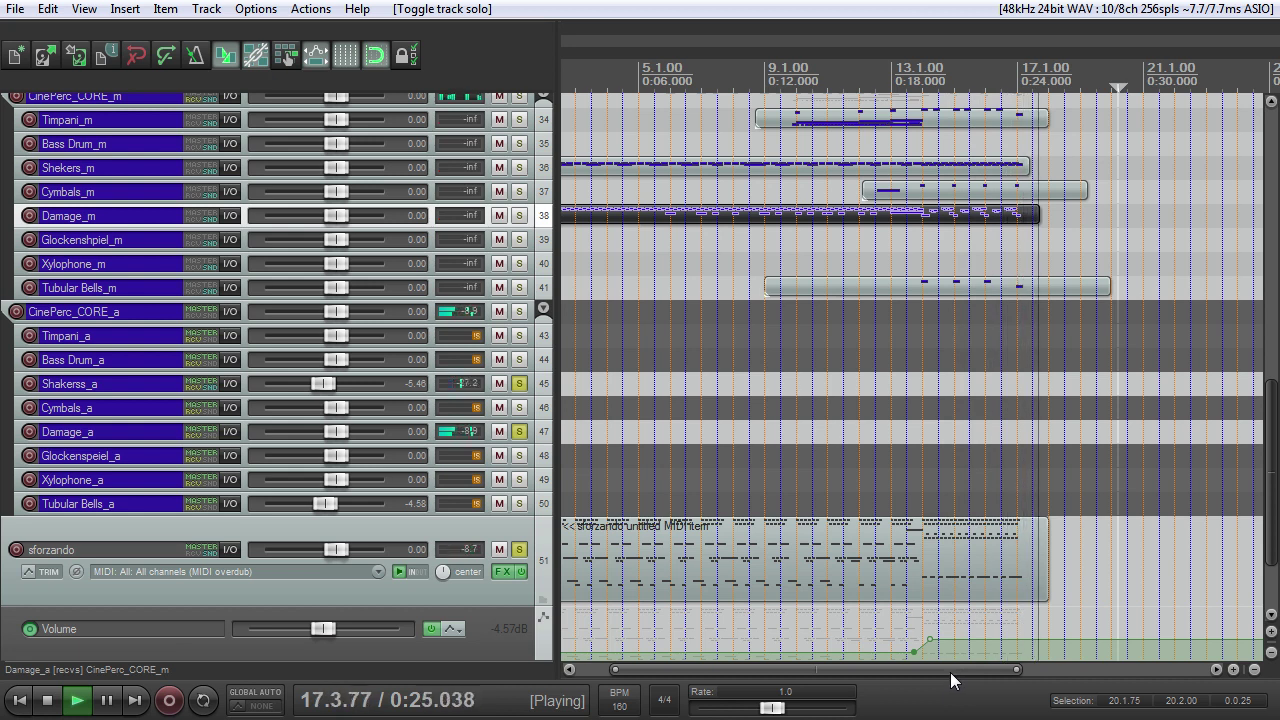
{"action": "key", "text": "space"}
{"action": "key", "text": "ctrl+alt+s"}
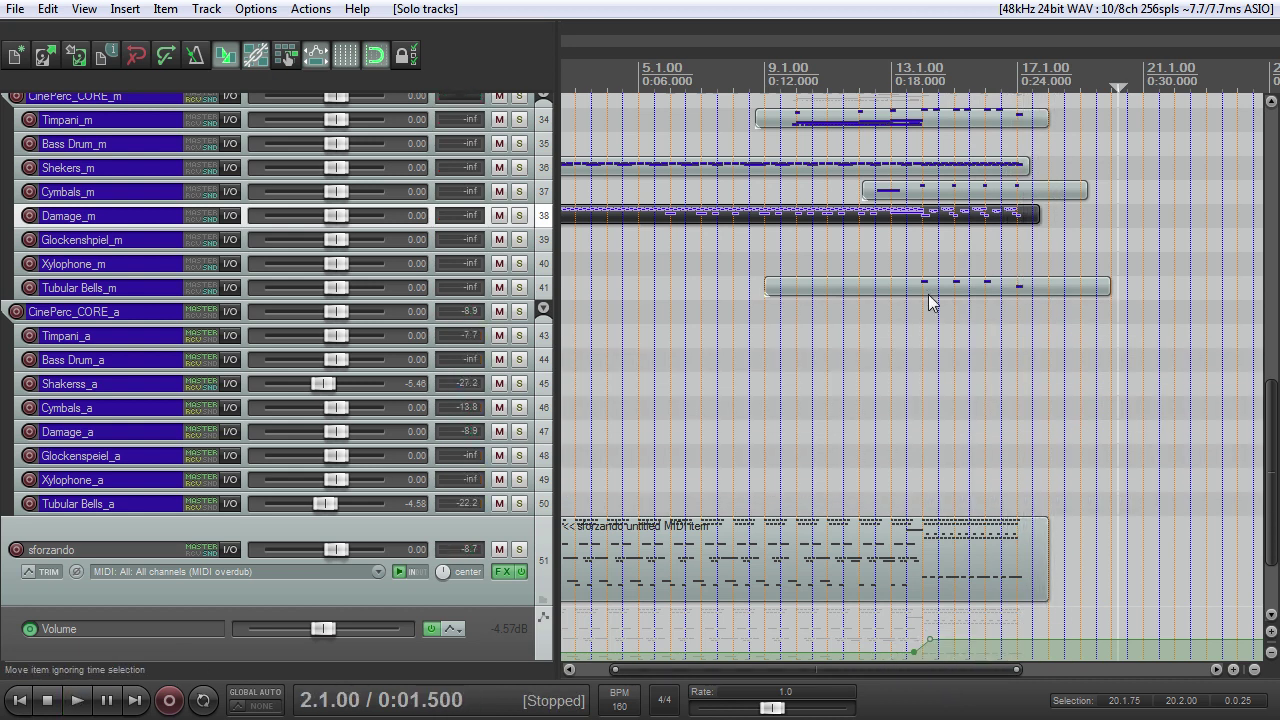